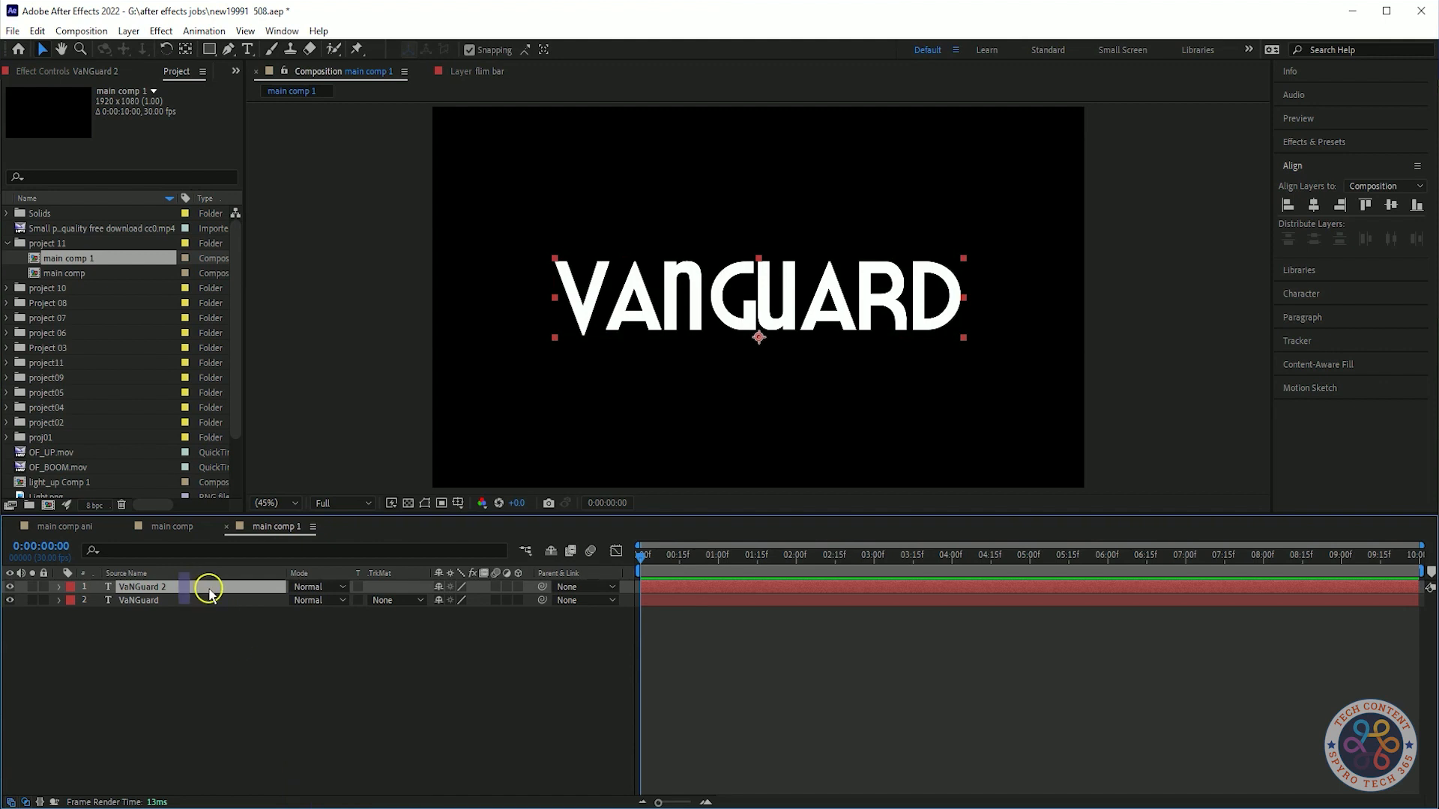
Apply the Fill effect to the top VANGUARD text layer and set its fill colour to black.
click(1333, 140)
click(1320, 163)
text(fill)
drag(1334, 259, 757, 299)
click(142, 144)
drag(183, 260, 23, 443)
click(361, 249)
Apply Matte Choker to the same text layer and set Geometric Softness 1 to 2.
click(1346, 160)
text(matt)
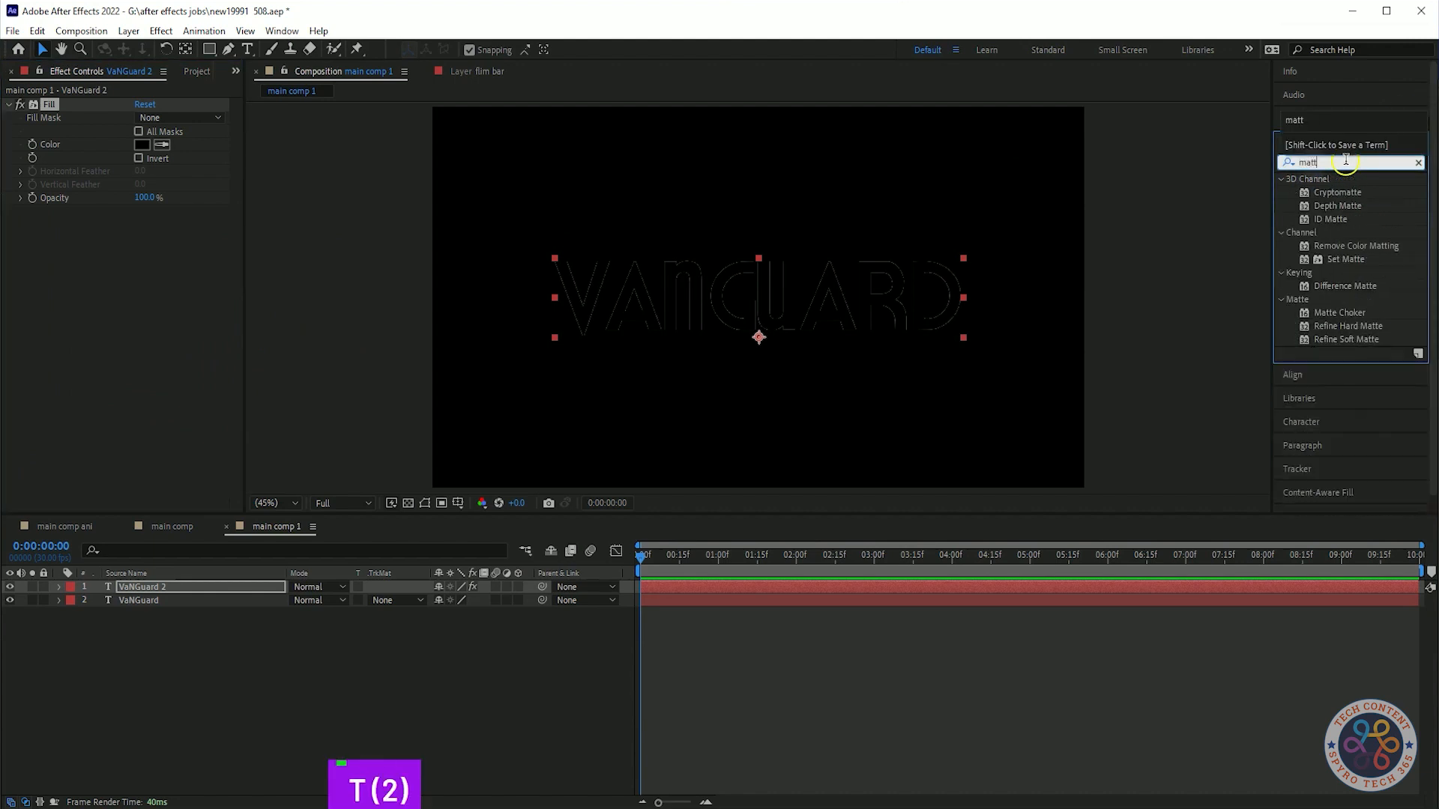
drag(1339, 312, 194, 204)
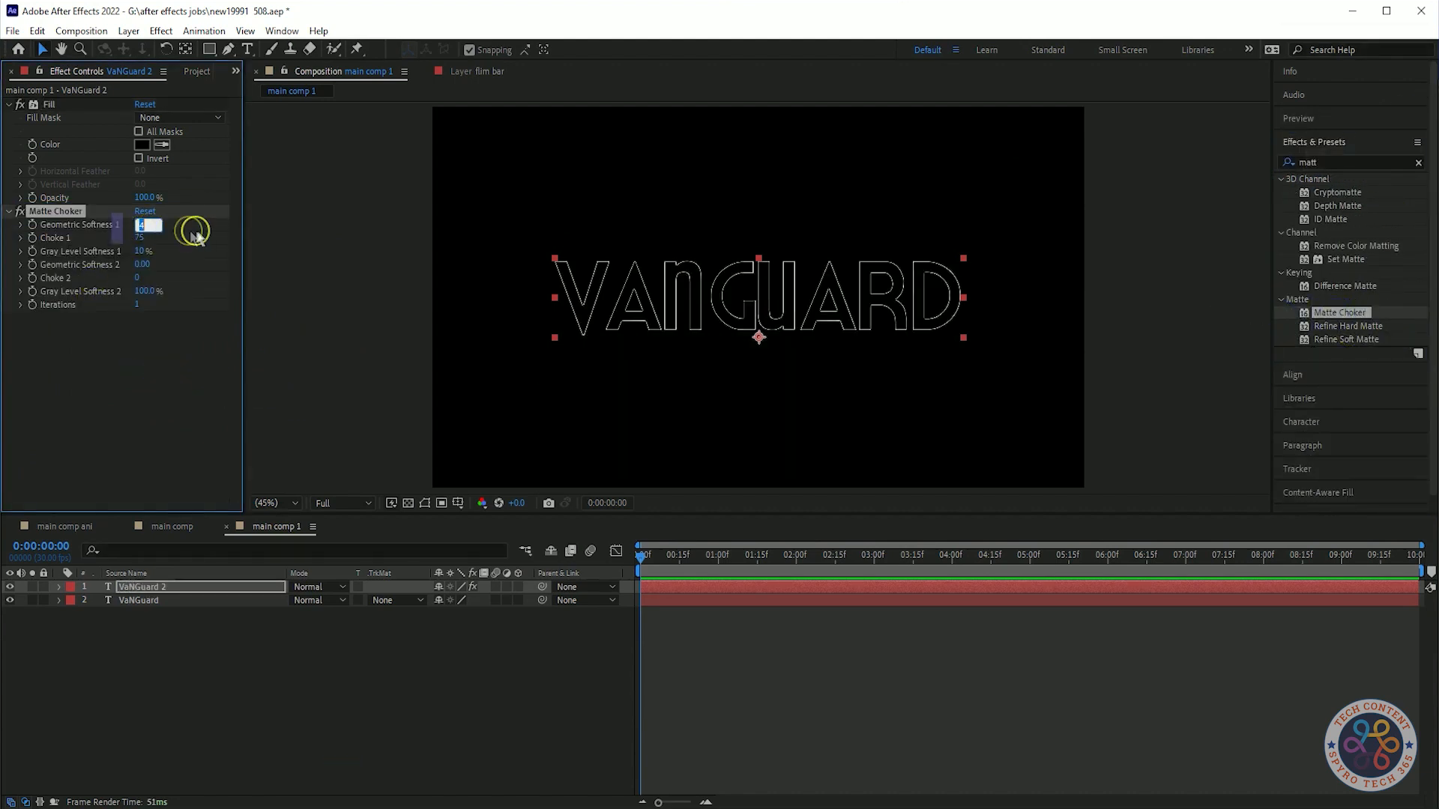
text(2)
Set the Matte Choker Iterations to 5.
click(171, 350)
click(158, 352)
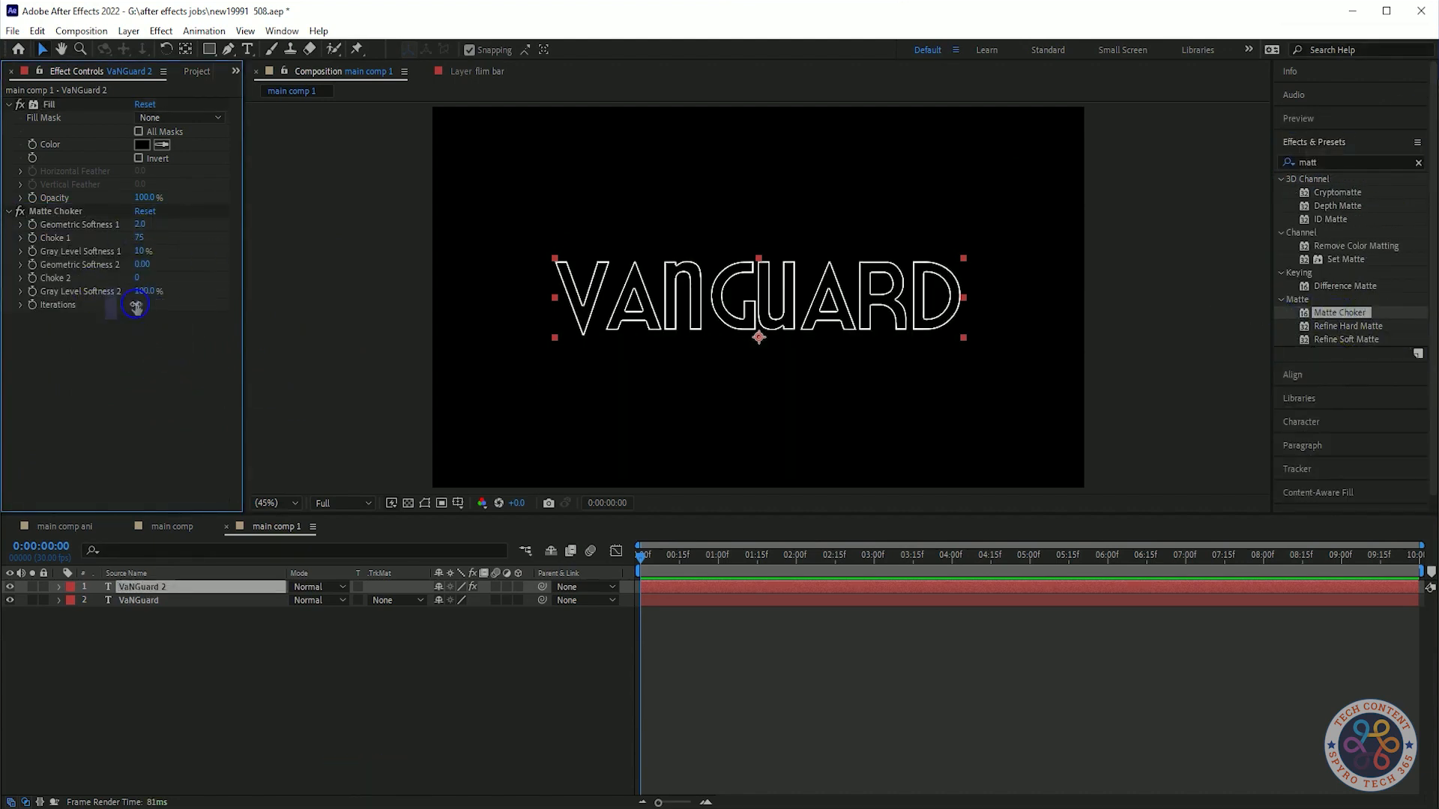
click(198, 357)
drag(140, 305, 316, 305)
click(161, 350)
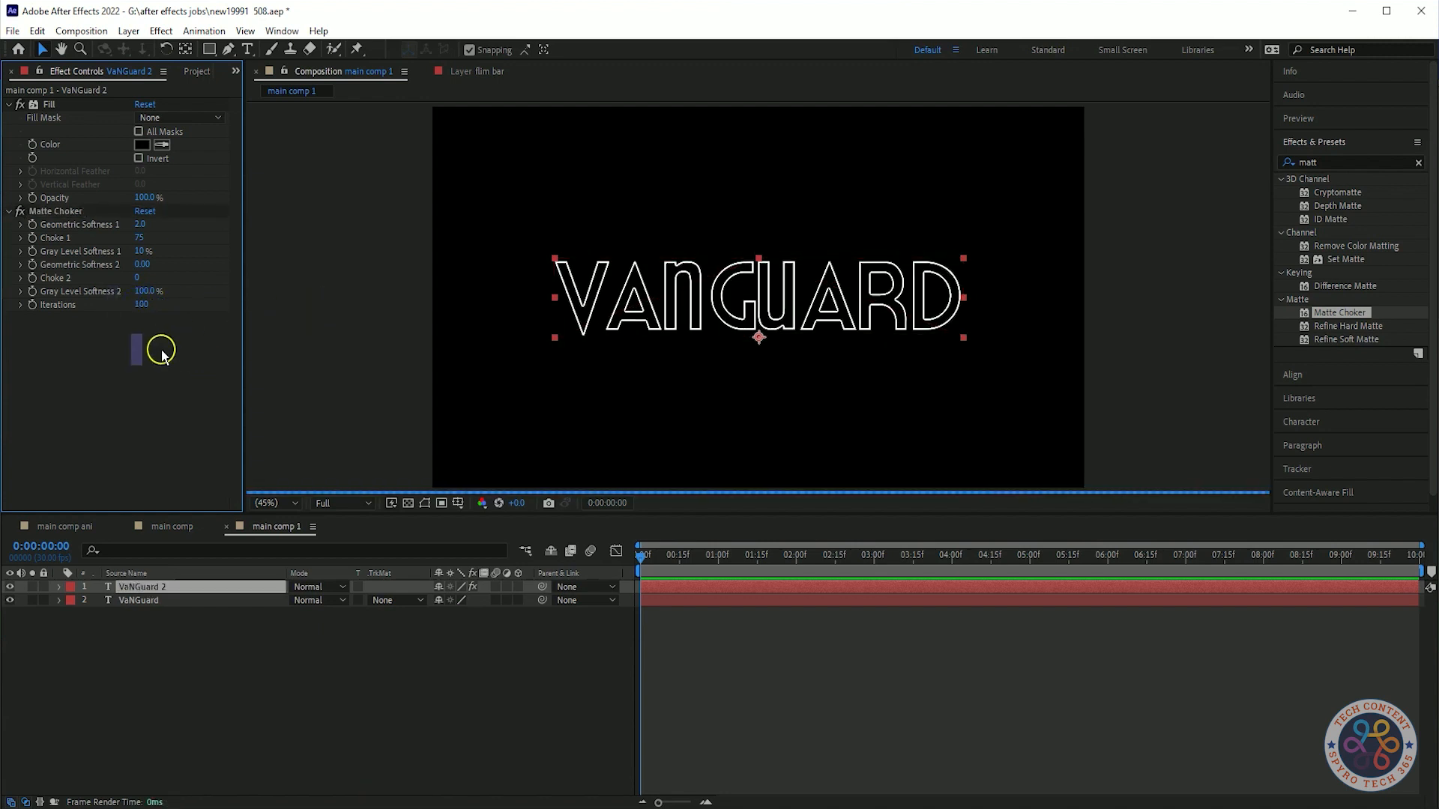
text(5)
click(183, 367)
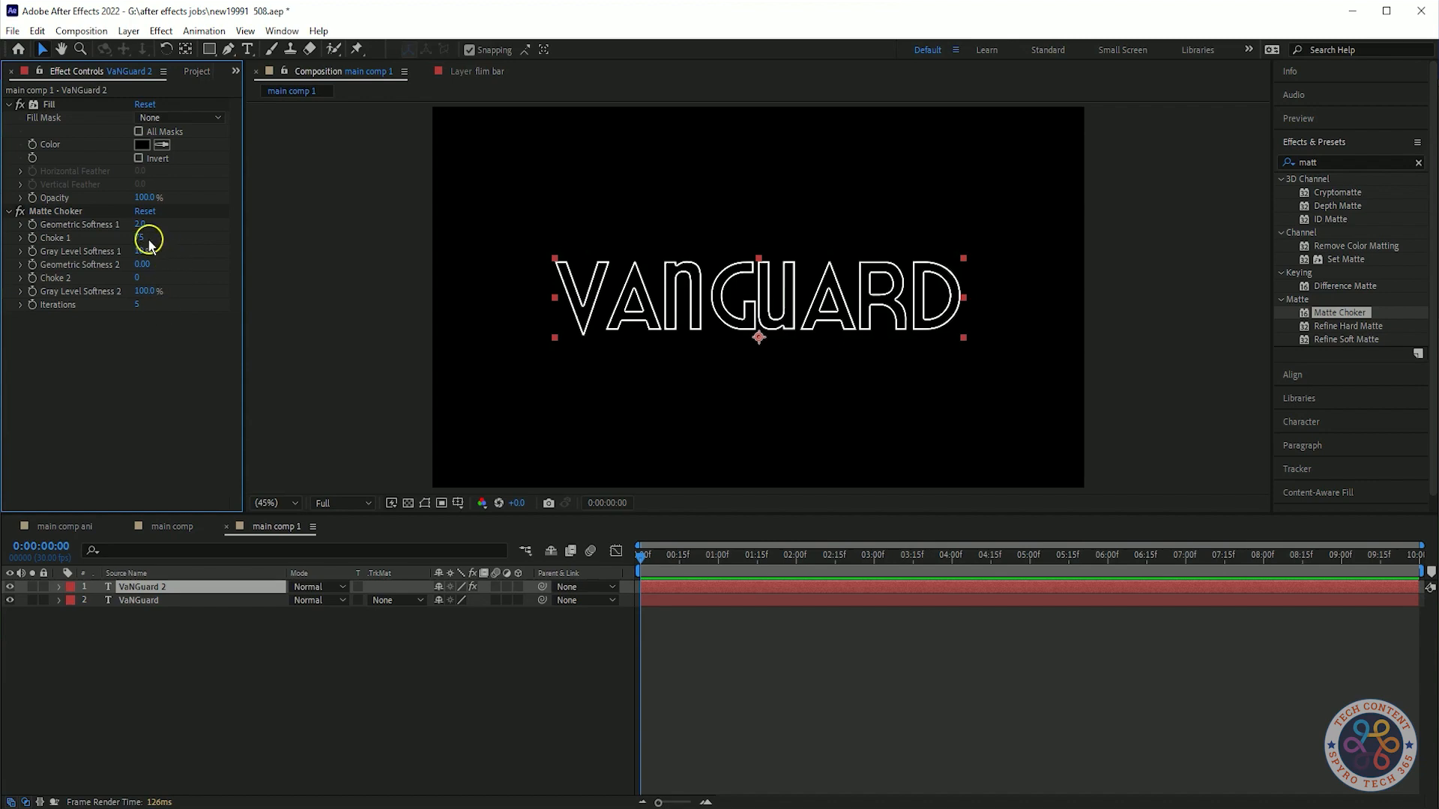
Precompose both VANGUARD text layers into a new composition named Text comp1.
shift+click(142, 601)
right_click(141, 600)
click(230, 523)
text(Text comp1)
click(1293, 424)
Duplicate the Text comp1 layer and place the Basic_2K_02.jpg image between the two copies.
click(166, 73)
click(302, 651)
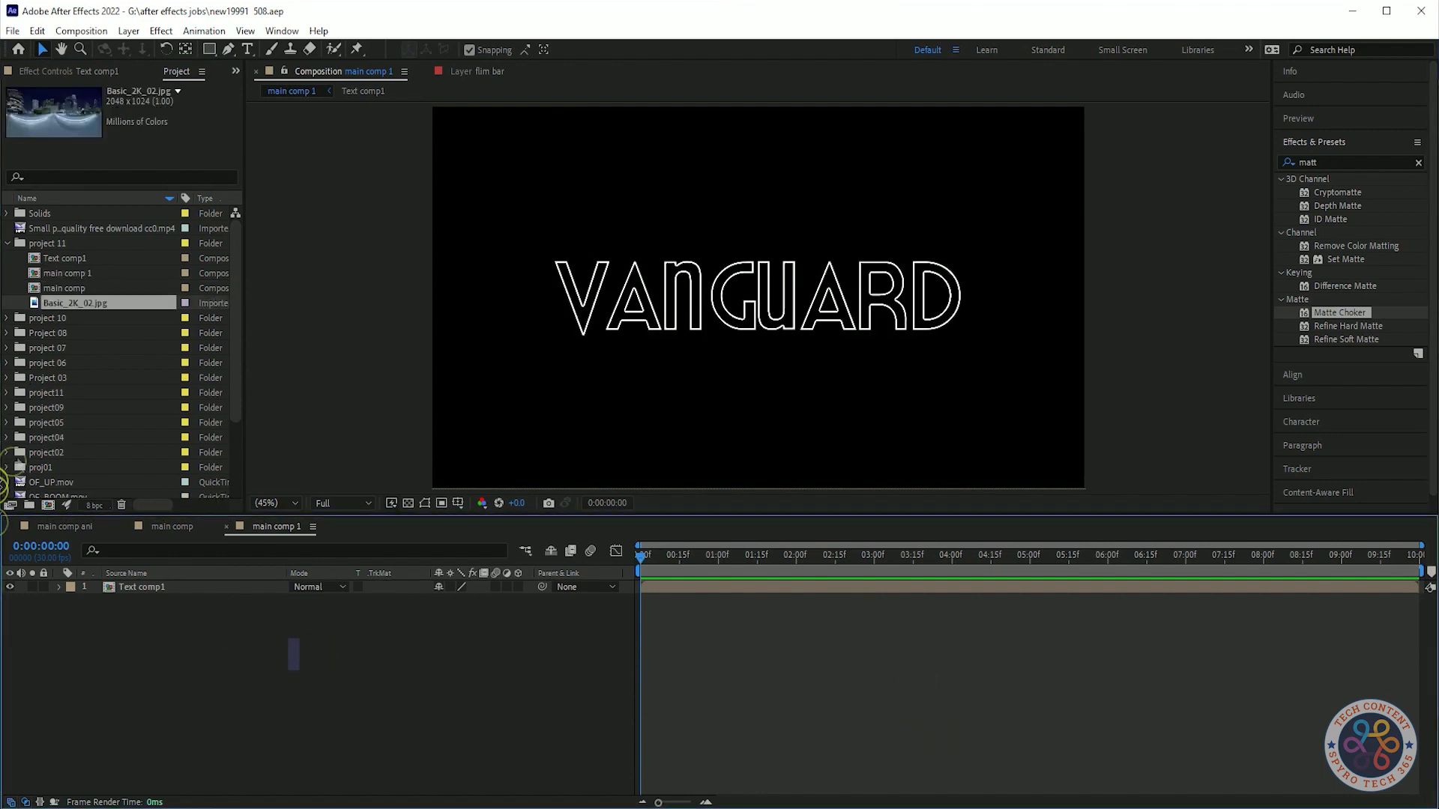
drag(289, 659, 359, 668)
click(150, 588)
click(192, 664)
click(145, 588)
key(ctrl+d)
drag(144, 612, 105, 602)
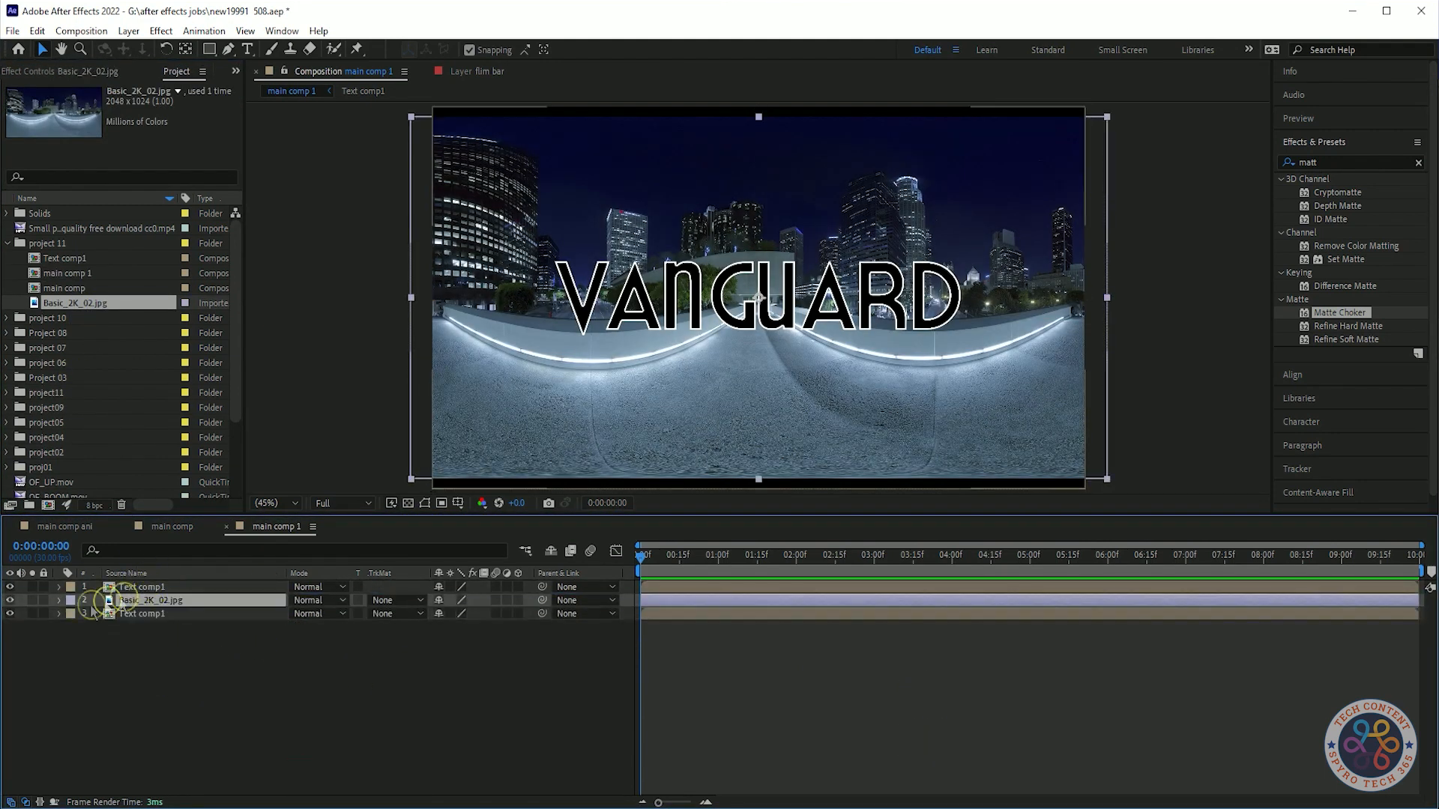
Hide the top Text comp1 layer and set the image's track matte to Alpha Matte from Text comp1.
click(10, 587)
click(176, 675)
click(161, 600)
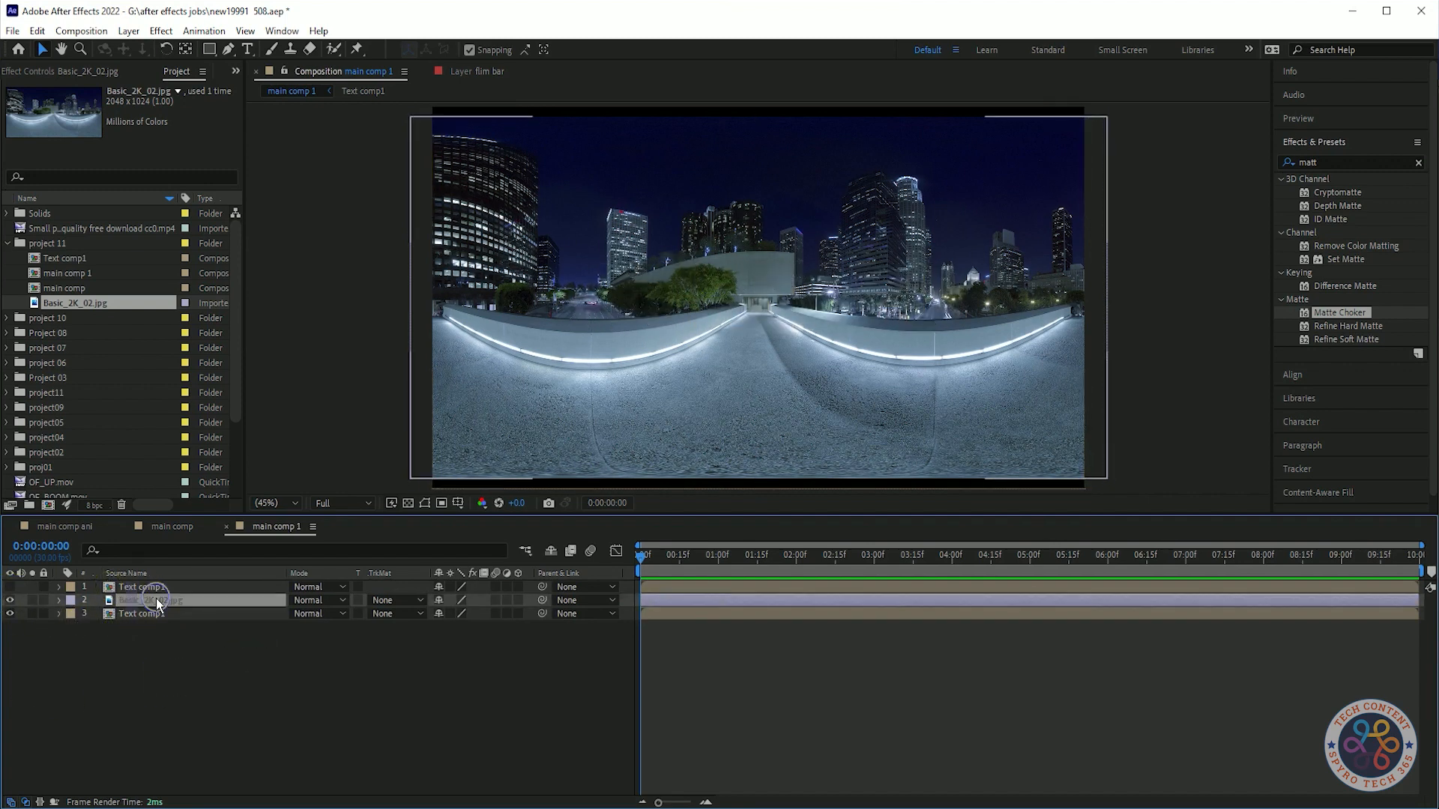
click(395, 602)
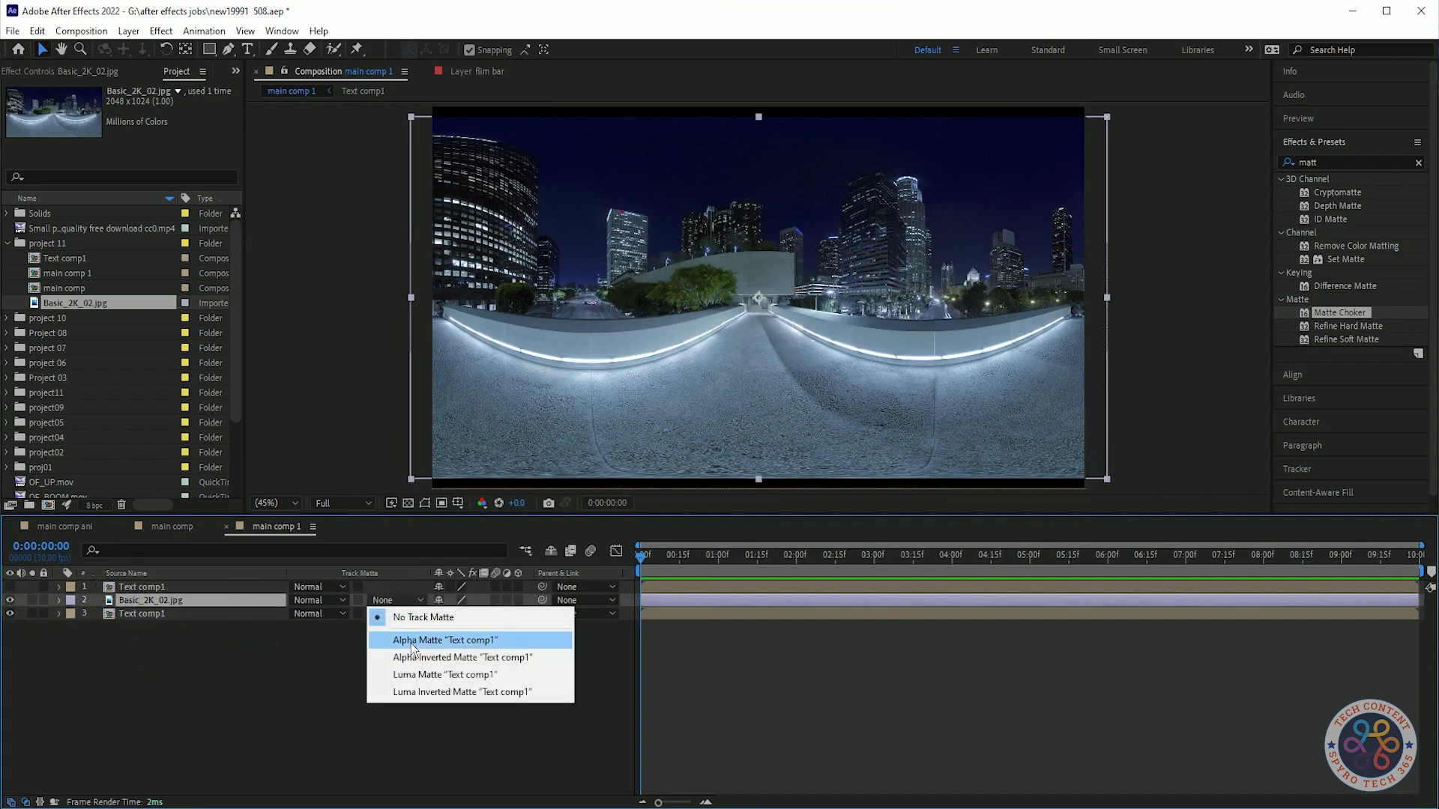
click(411, 641)
Remove the image's track matte and scale the image to 105%.
click(240, 596)
click(405, 601)
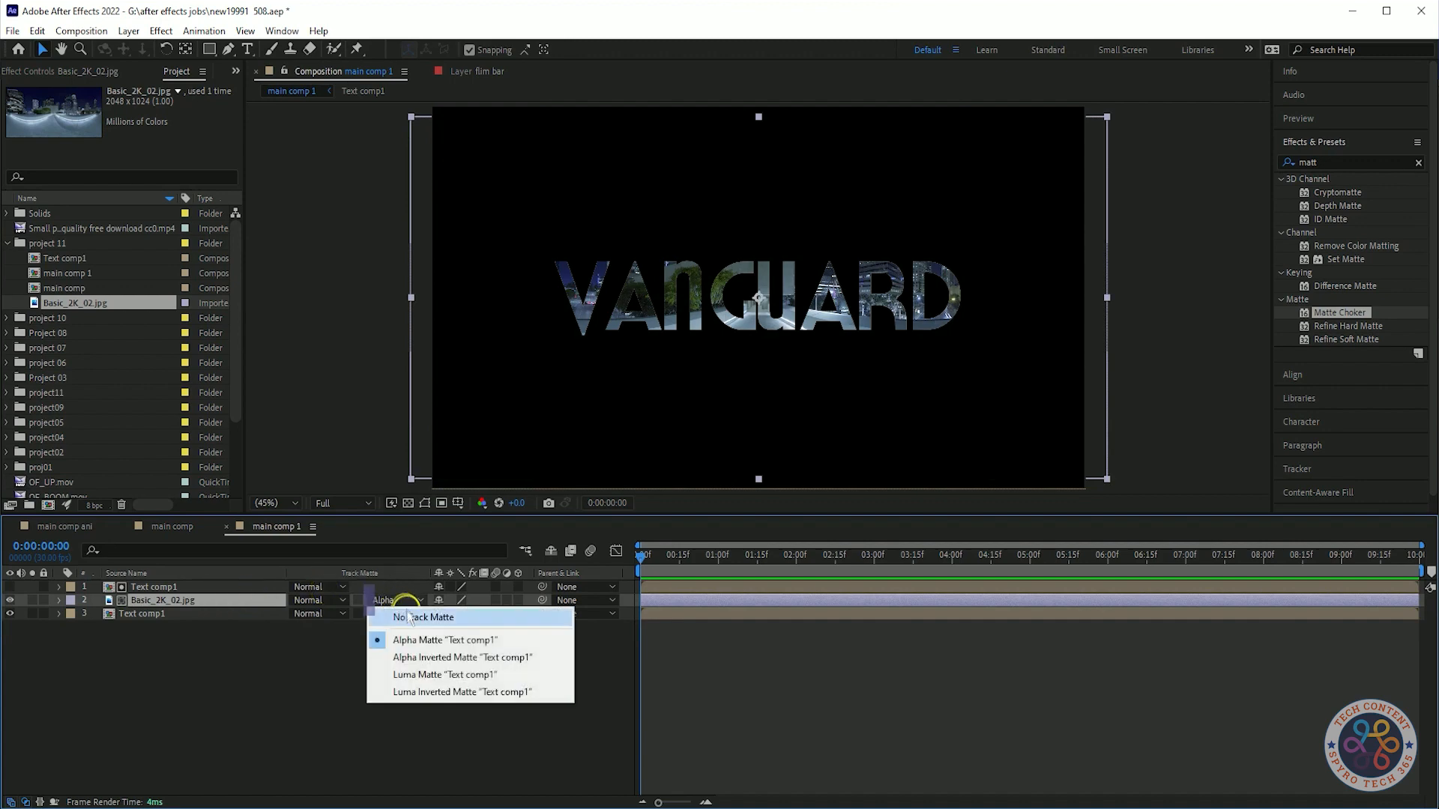
click(411, 617)
key(s)
drag(457, 613, 469, 624)
Reapply Alpha Matte "Text comp1" as the image layer's track matte.
click(386, 600)
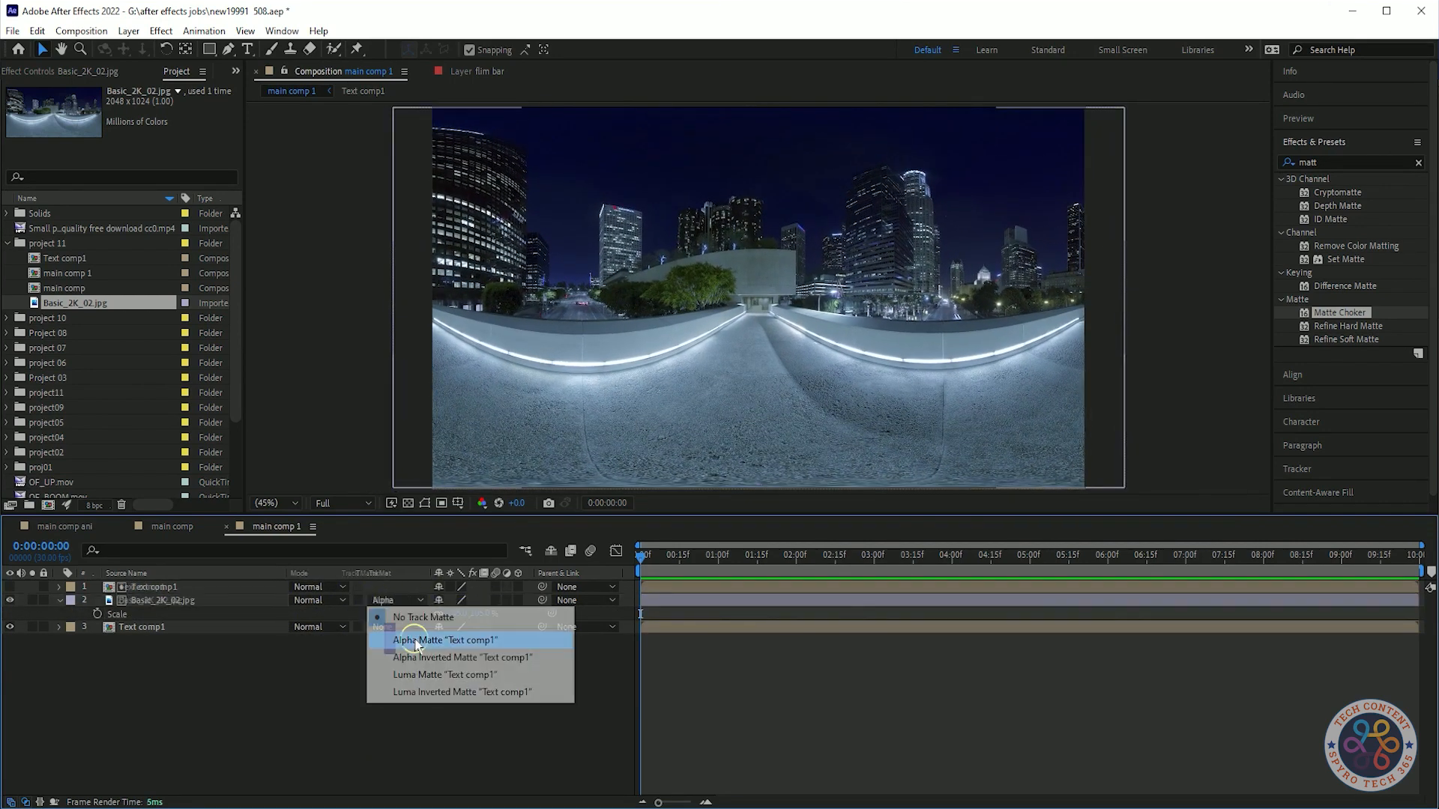
click(367, 642)
click(145, 628)
click(254, 705)
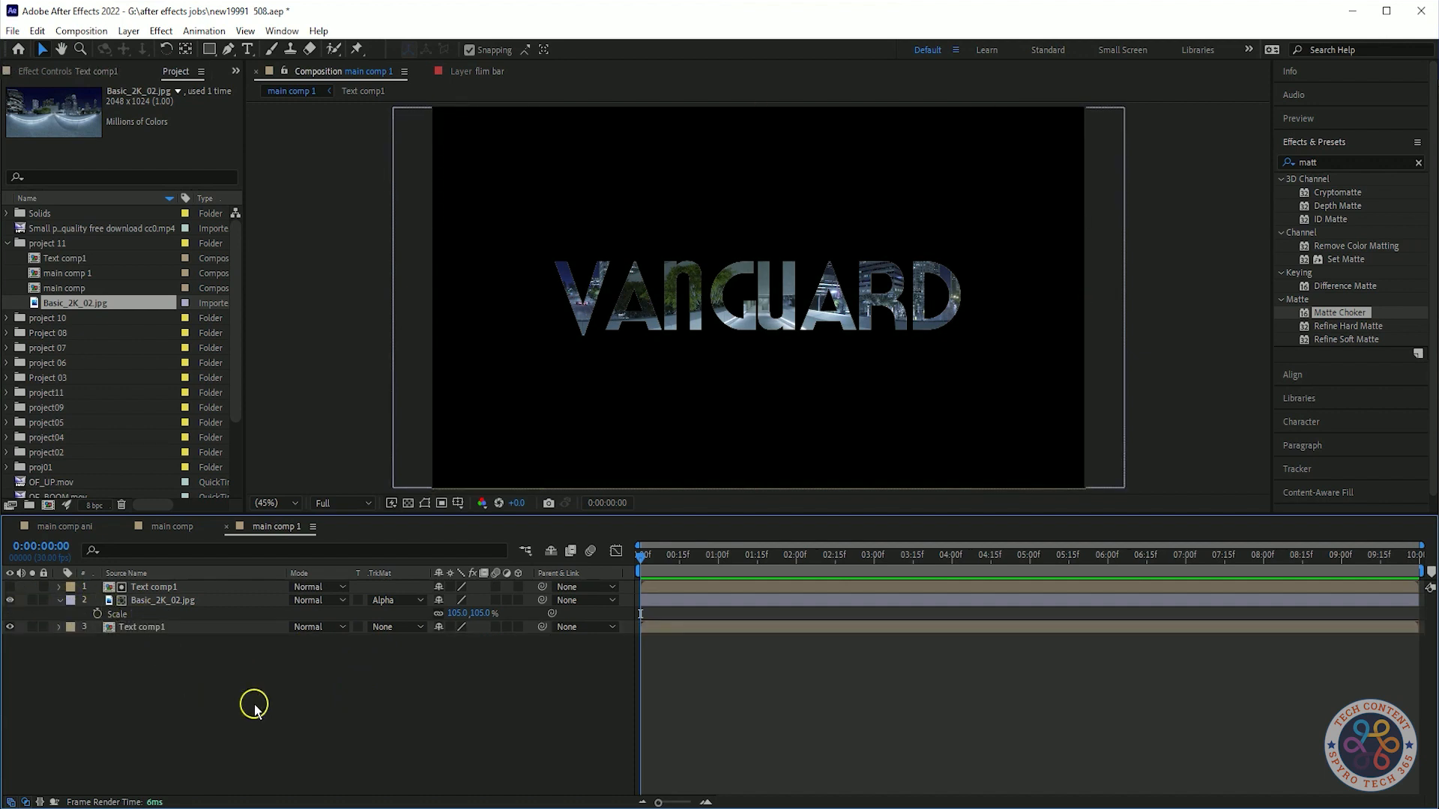
click(145, 634)
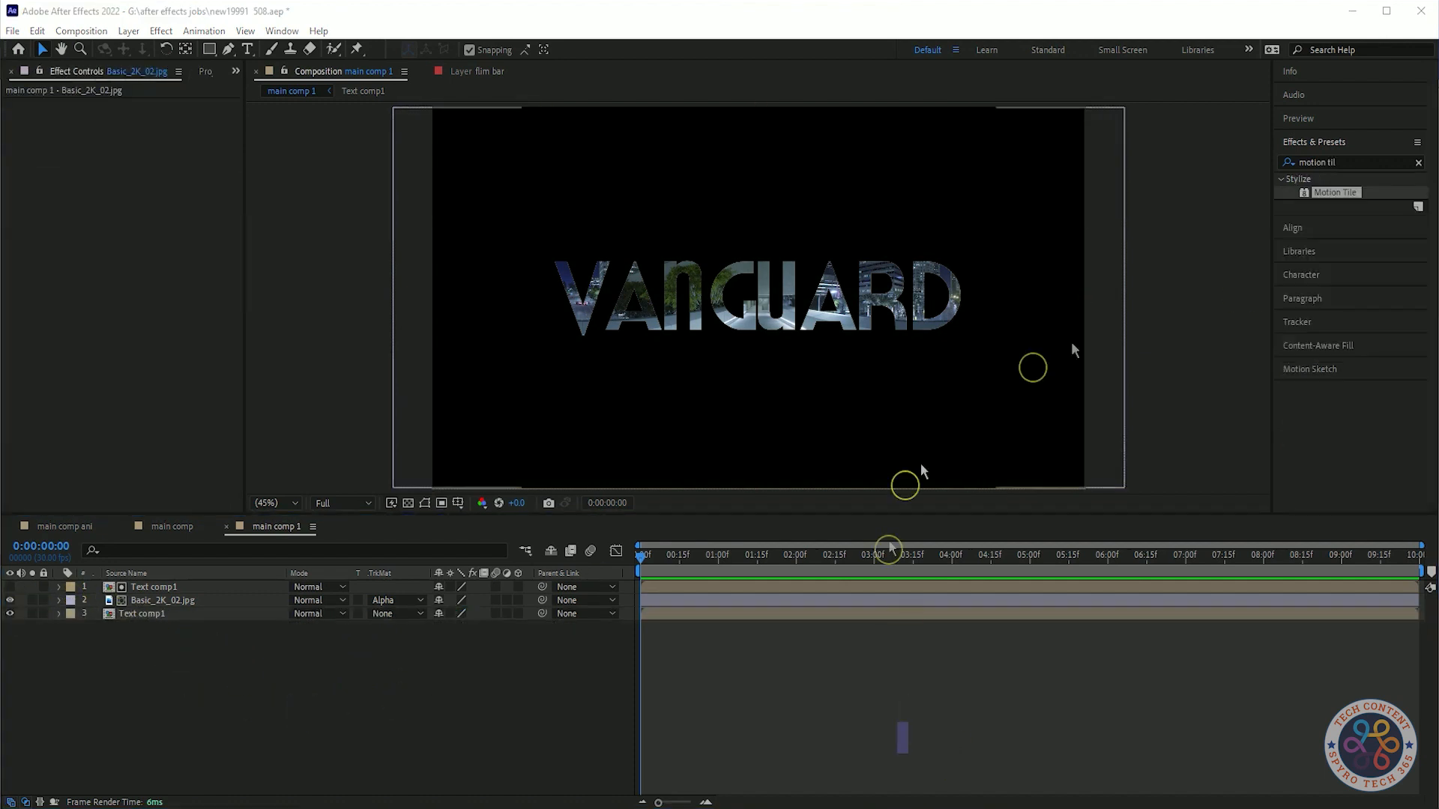
Apply Motion Tile to the image layer and move the time indicator to 5 seconds.
drag(922, 476, 217, 601)
click(176, 325)
drag(967, 553, 1030, 557)
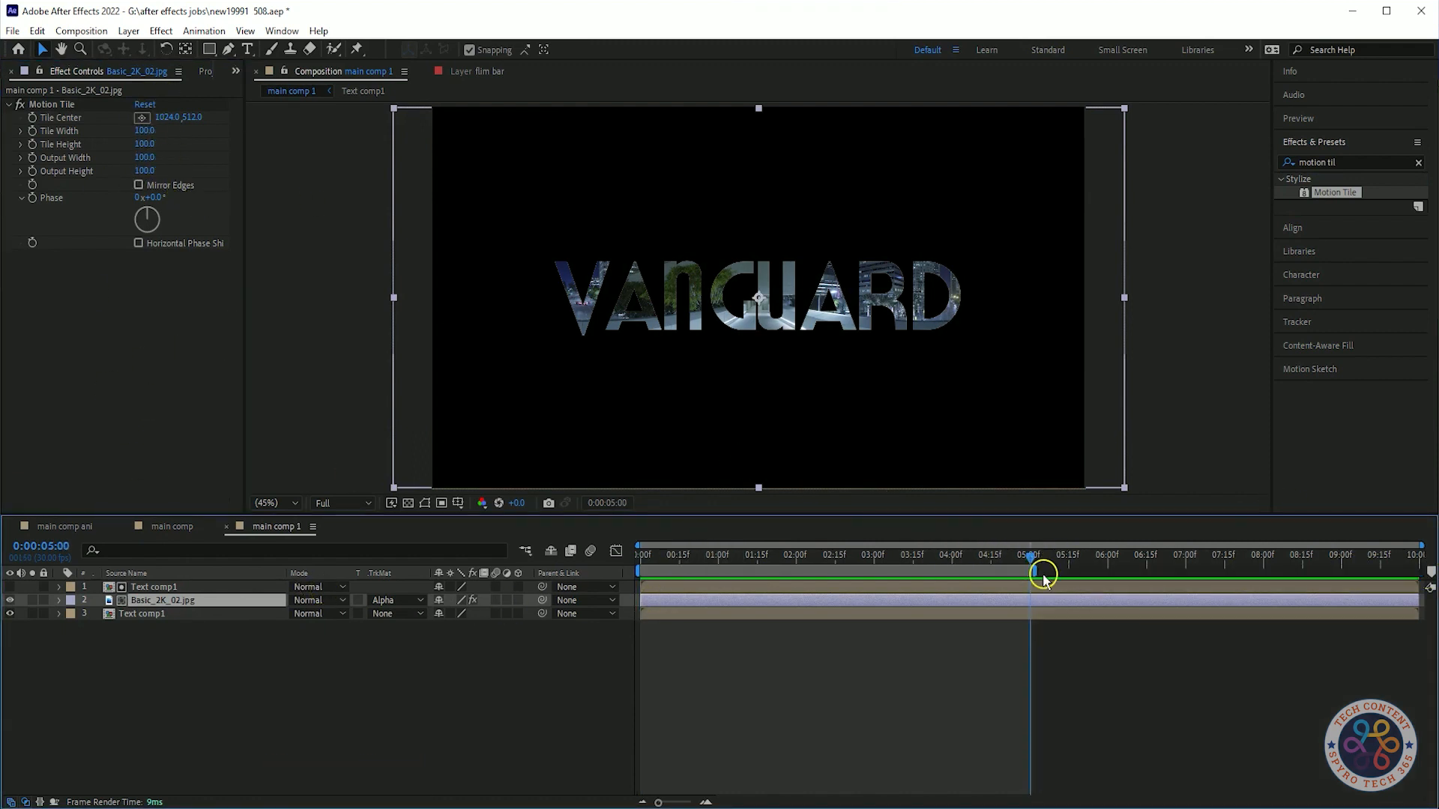
Set the Motion Tile Tile Center X value to 2500.
click(99, 105)
click(1031, 556)
click(170, 117)
text(2500)
key(Return)
Set the Motion Tile Output Width to 150.
click(179, 166)
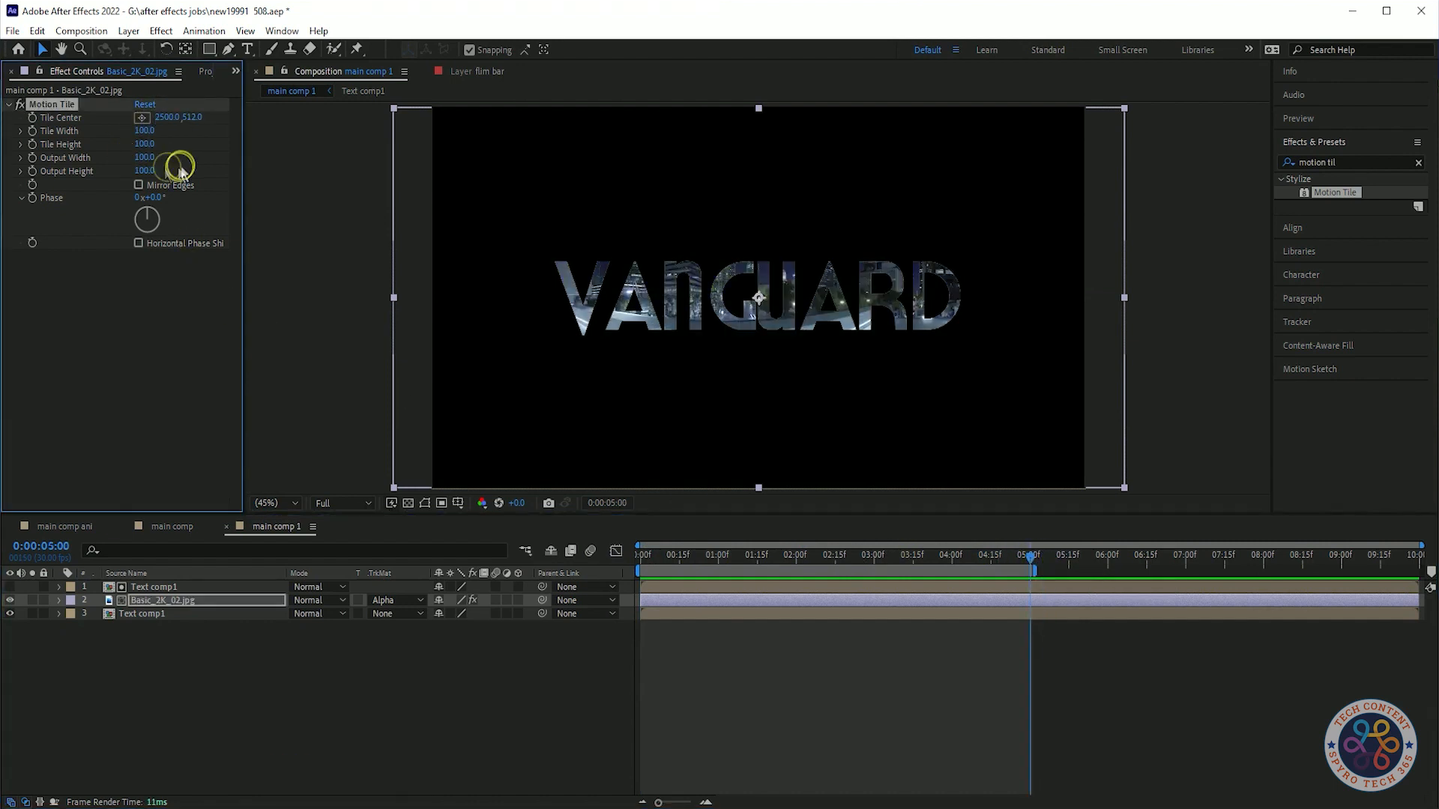
text(150)
key(Return)
Set the Output Height to 150 and enable Mirror Edges.
click(150, 171)
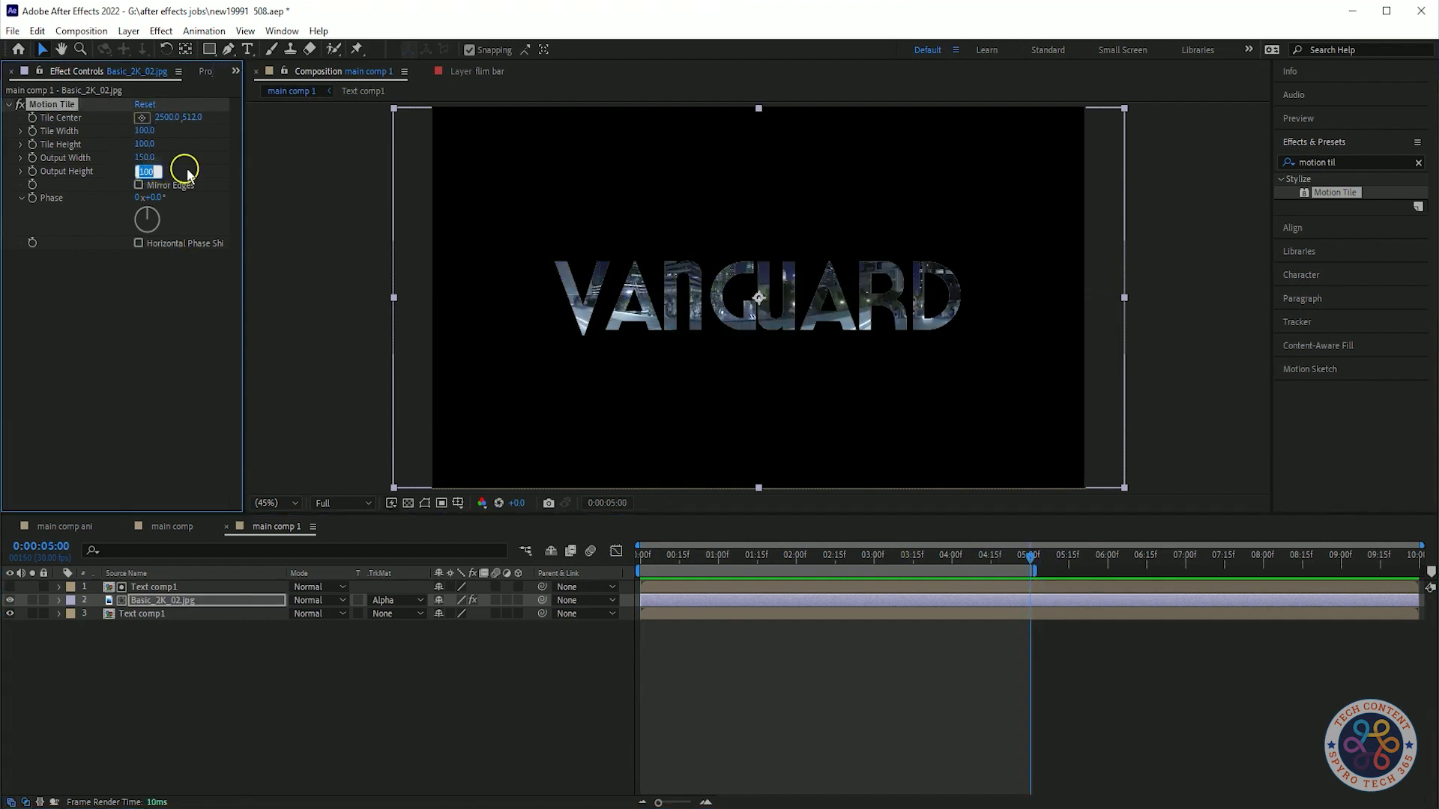
text(1500)
key(BackSpace)
click(139, 185)
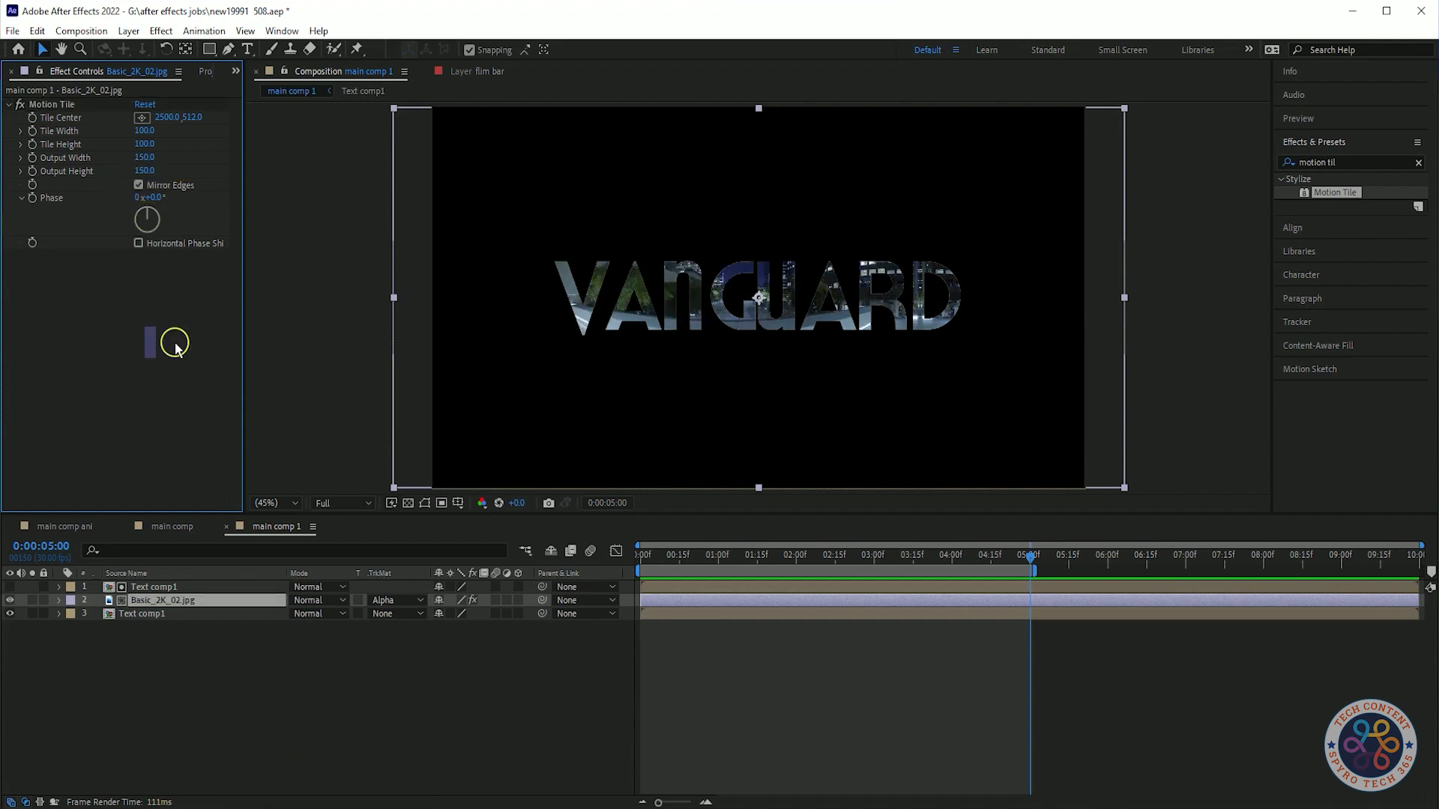
Set both Output Width and Output Height to 200.
text(200)
key(Return)
click(150, 171)
text(200)
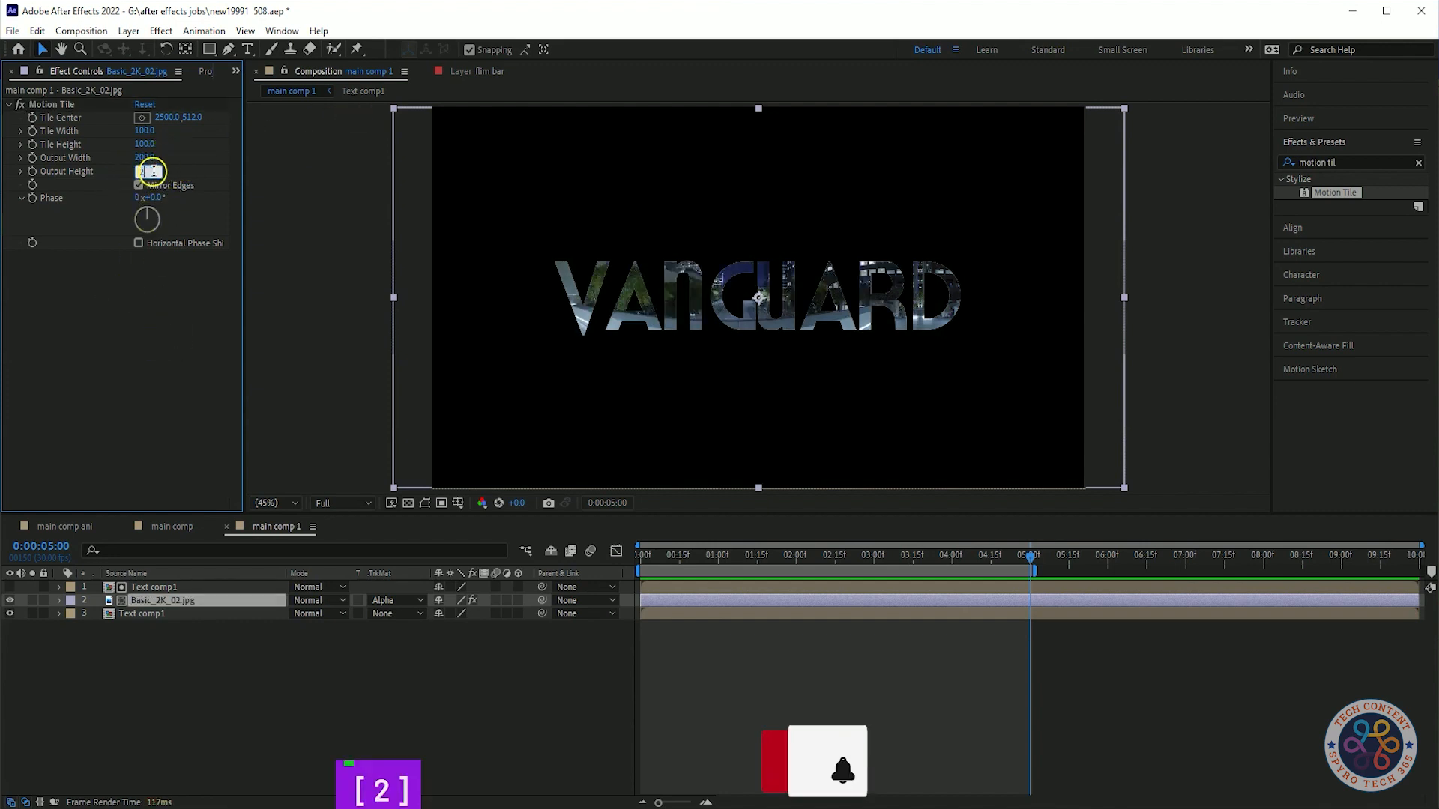
key(Return)
Scrub and preview the tiled image inside the text.
click(158, 350)
click(140, 244)
drag(1029, 556, 326, 608)
key(space)
key(space)
Add a Tile Center keyframe at 5 seconds and adjust its keyframe options.
drag(748, 558, 1030, 558)
click(142, 119)
click(32, 118)
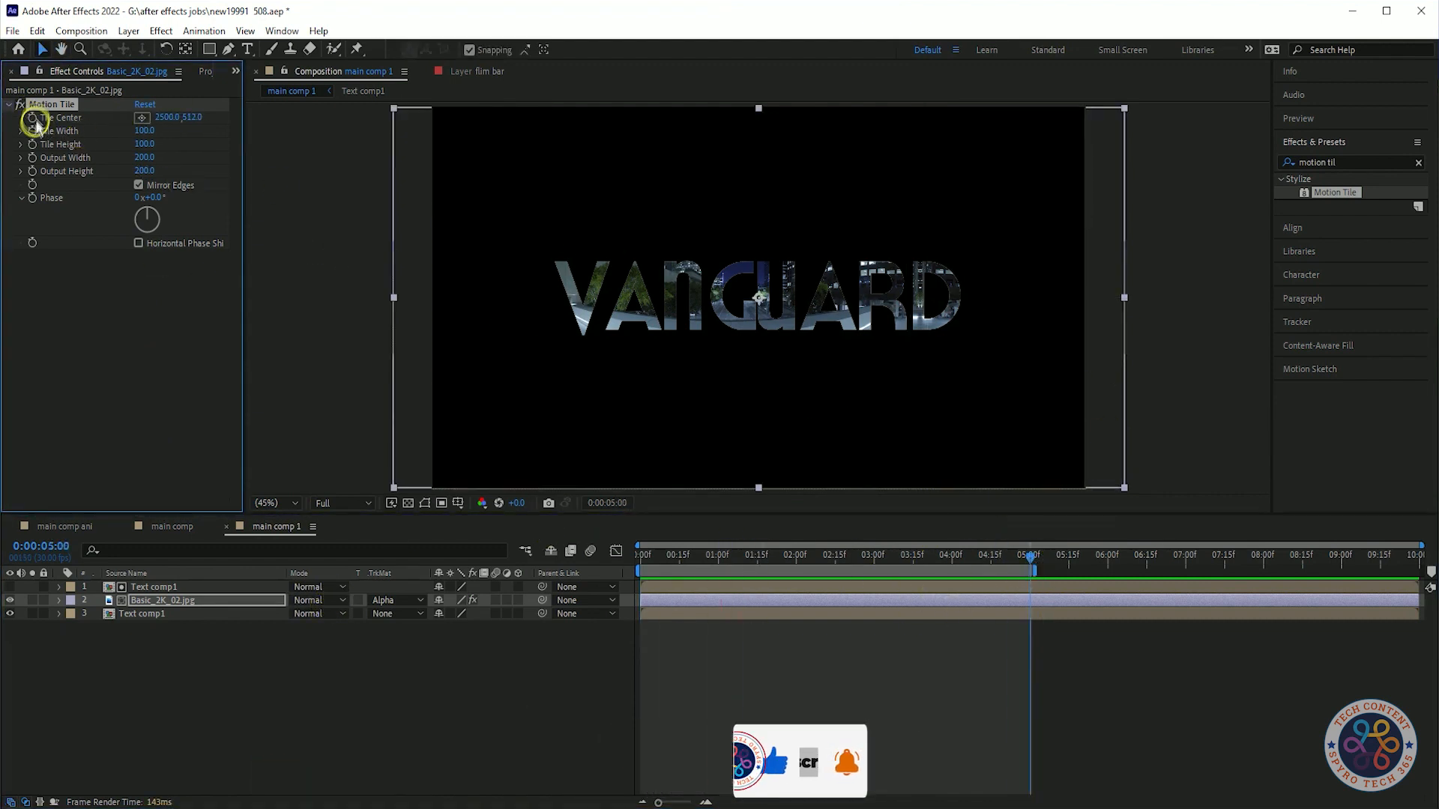
drag(1032, 559, 600, 564)
right_click(79, 120)
click(124, 264)
Preview the animated tile movement through the lettering.
key(space)
key(space)
drag(214, 694, 190, 639)
click(189, 602)
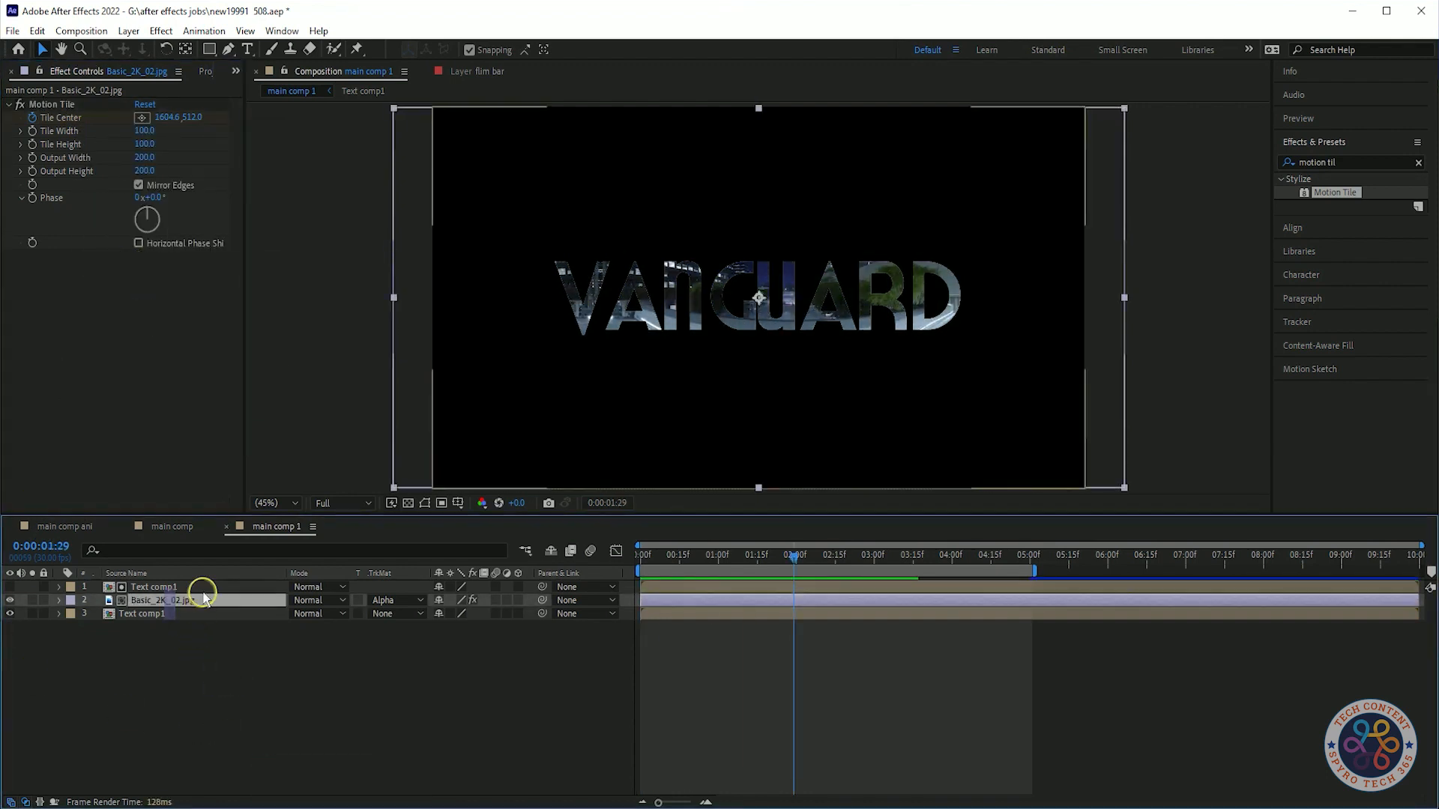
Precompose the top Text comp1 and image layers into a composition named Text comp 2.
ctrl+click(200, 591)
right_click(202, 591)
click(303, 517)
text(Text comp )
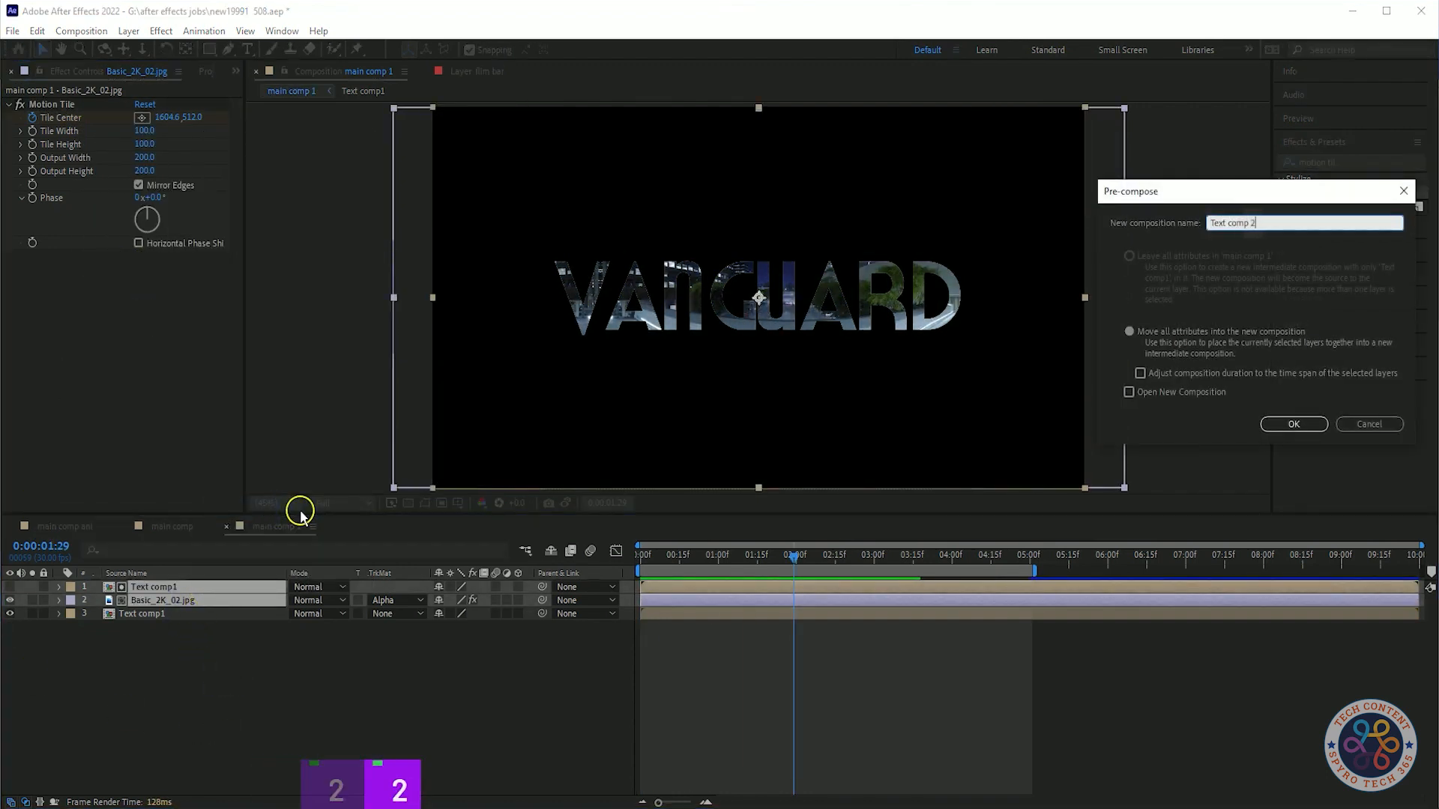
text(2)
click(1283, 429)
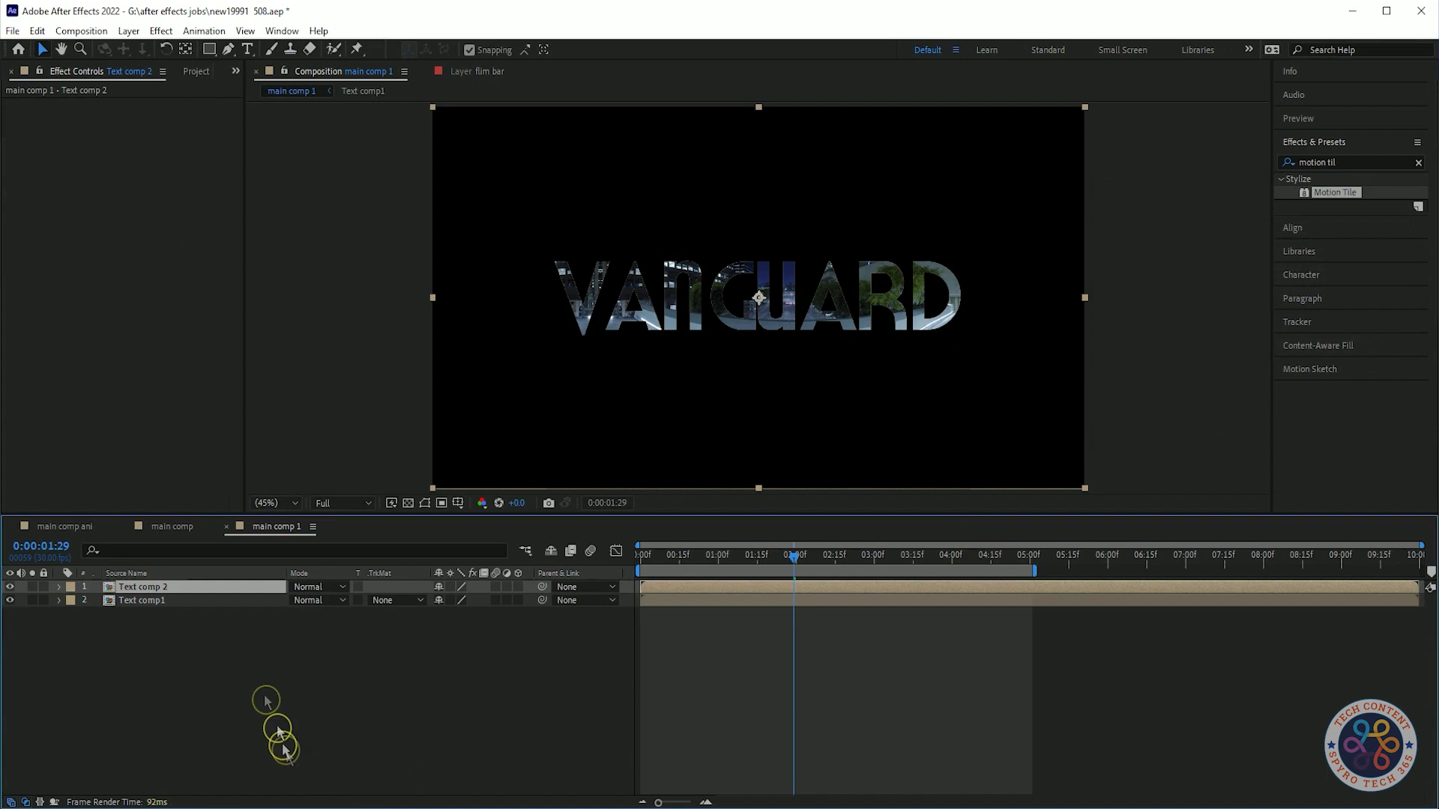
Apply CC Glass to Text comp 2 and move it above the Text comp1 layer.
click(179, 608)
click(216, 630)
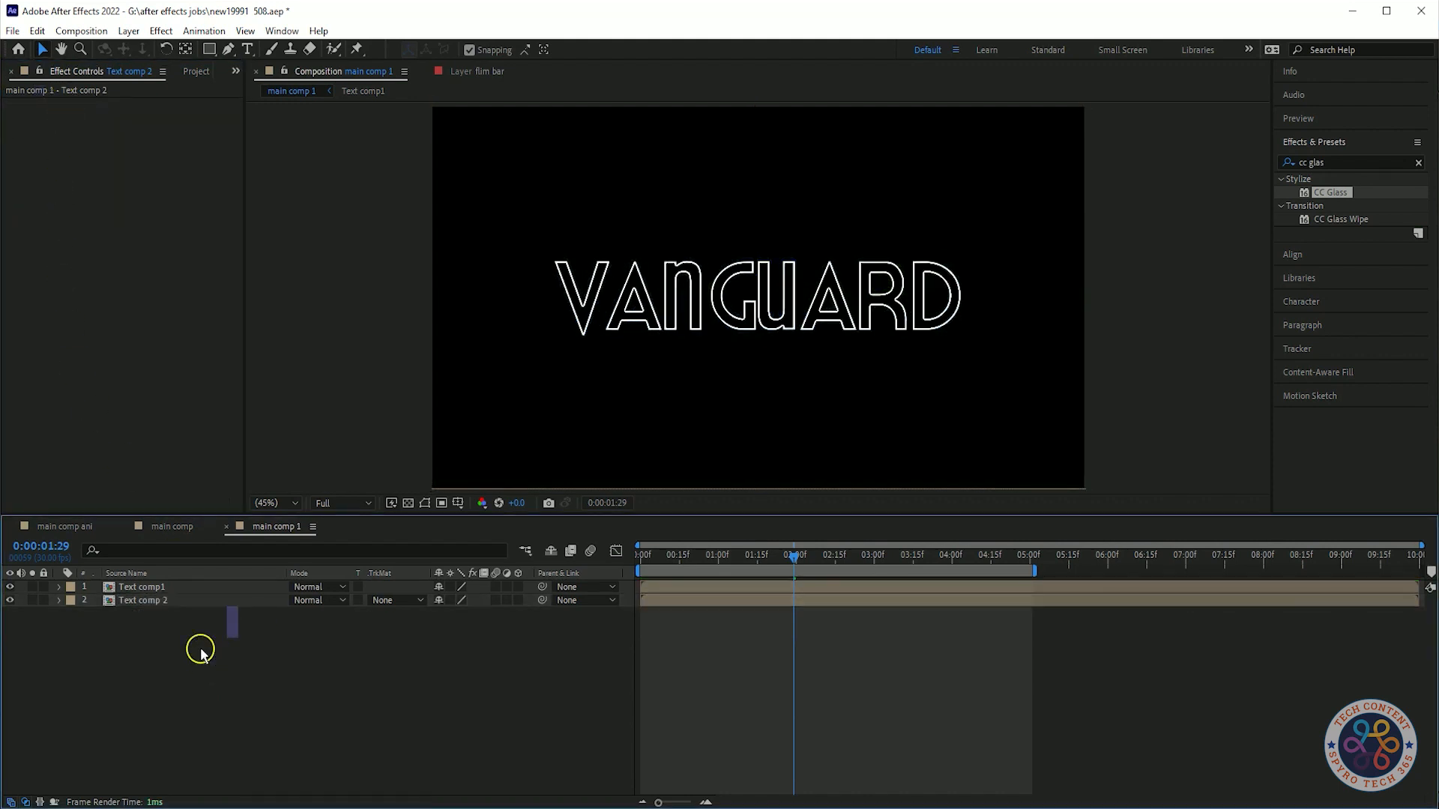
drag(186, 587, 155, 613)
drag(1330, 192, 187, 588)
Set the CC Glass Bump Map source and expand its Light settings.
click(22, 118)
click(175, 130)
click(149, 274)
click(21, 197)
drag(146, 158, 15, 256)
Adjust the CC Glass Surface Softness and set Height to -30.
right_click(69, 156)
click(162, 165)
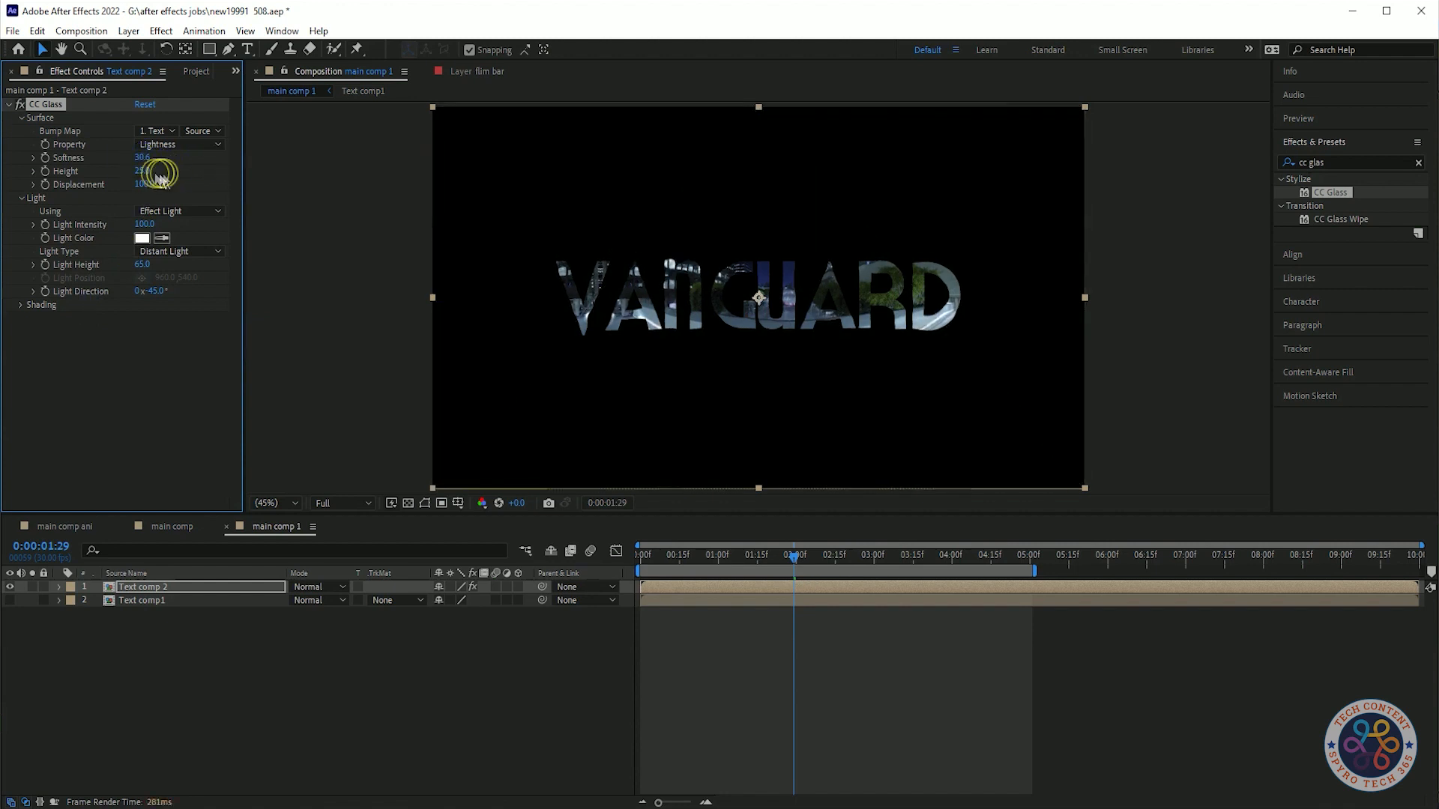
mouse_move(178, 169)
mouse_down()
mouse_move(280, 173)
mouse_move(180, 183)
mouse_up()
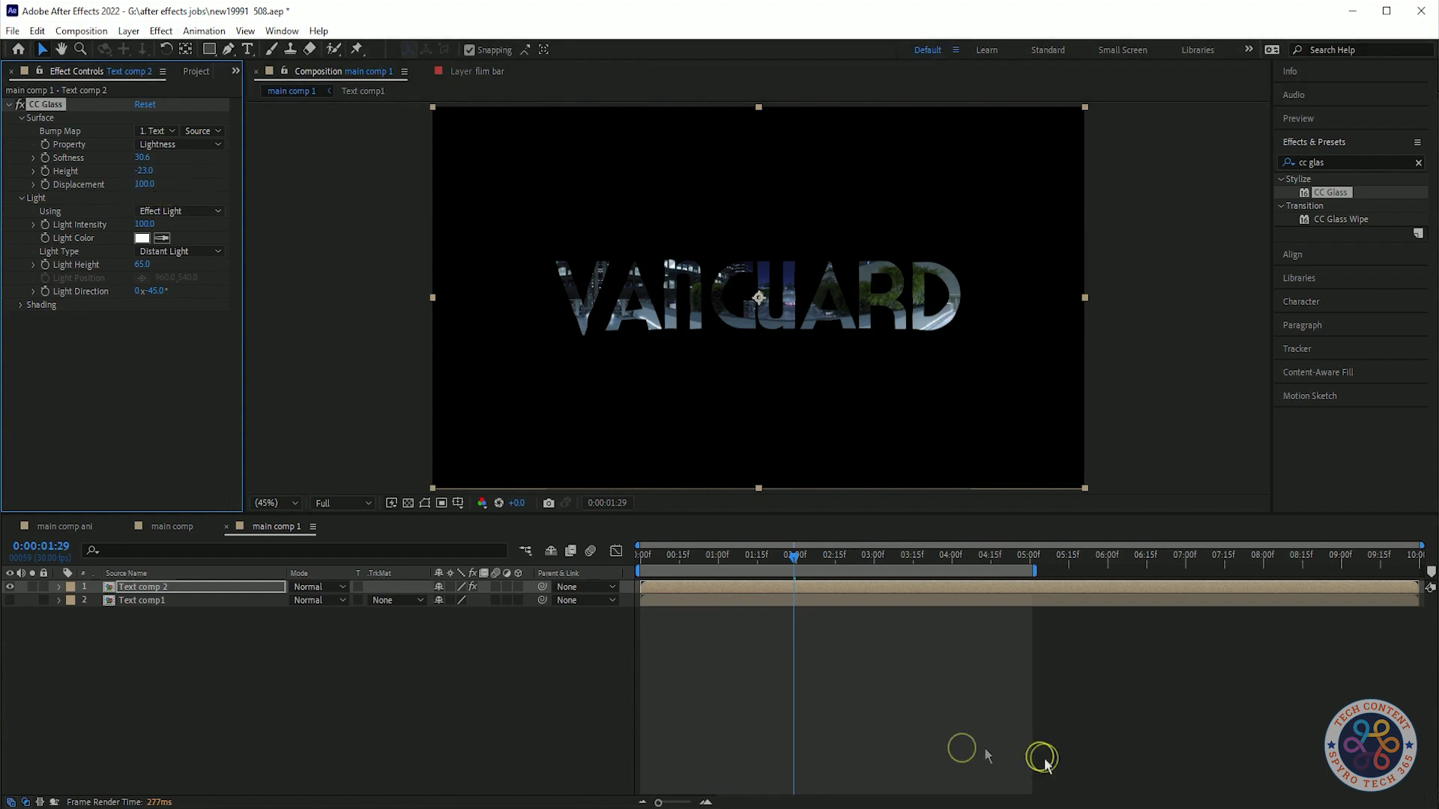
click(255, 636)
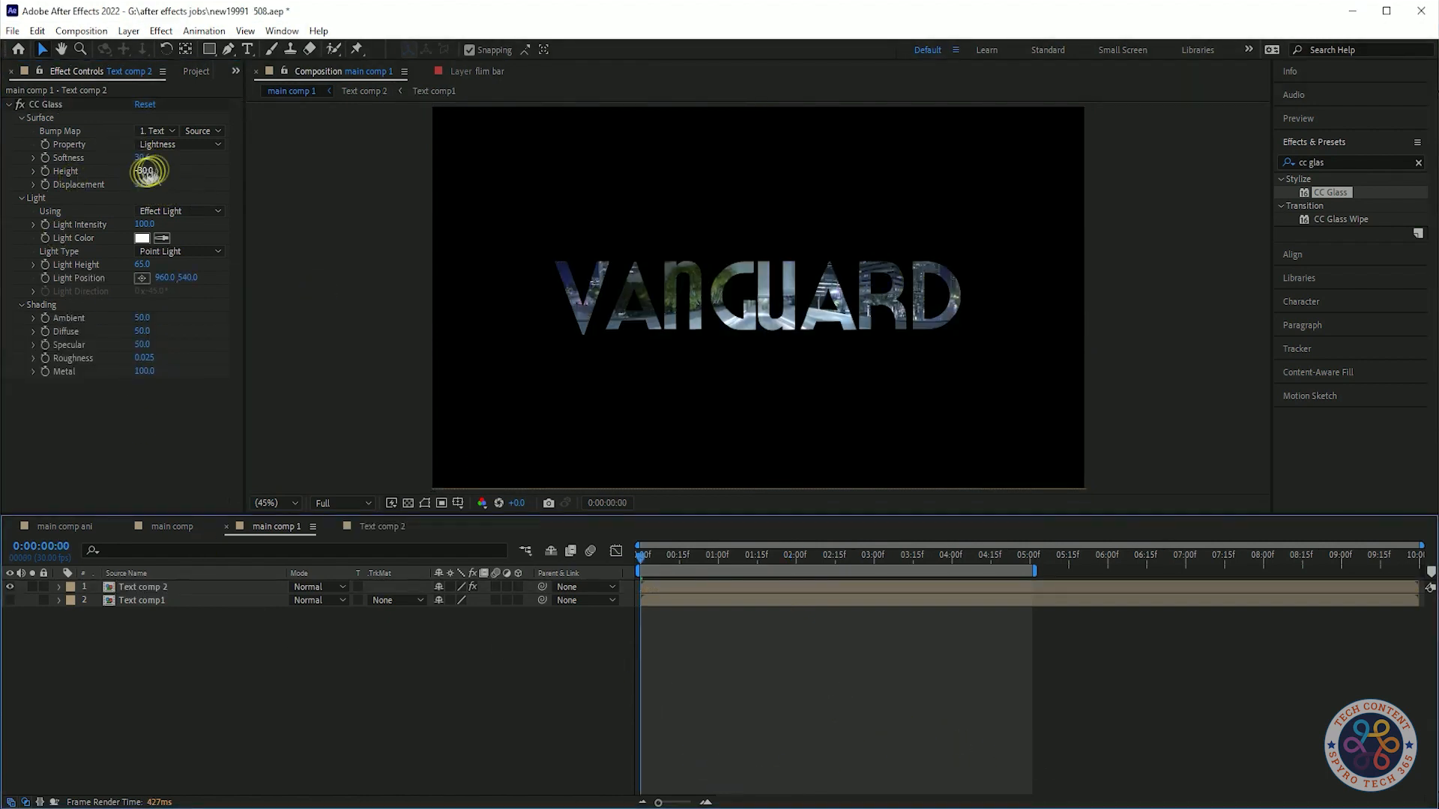
click(146, 171)
key(Return)
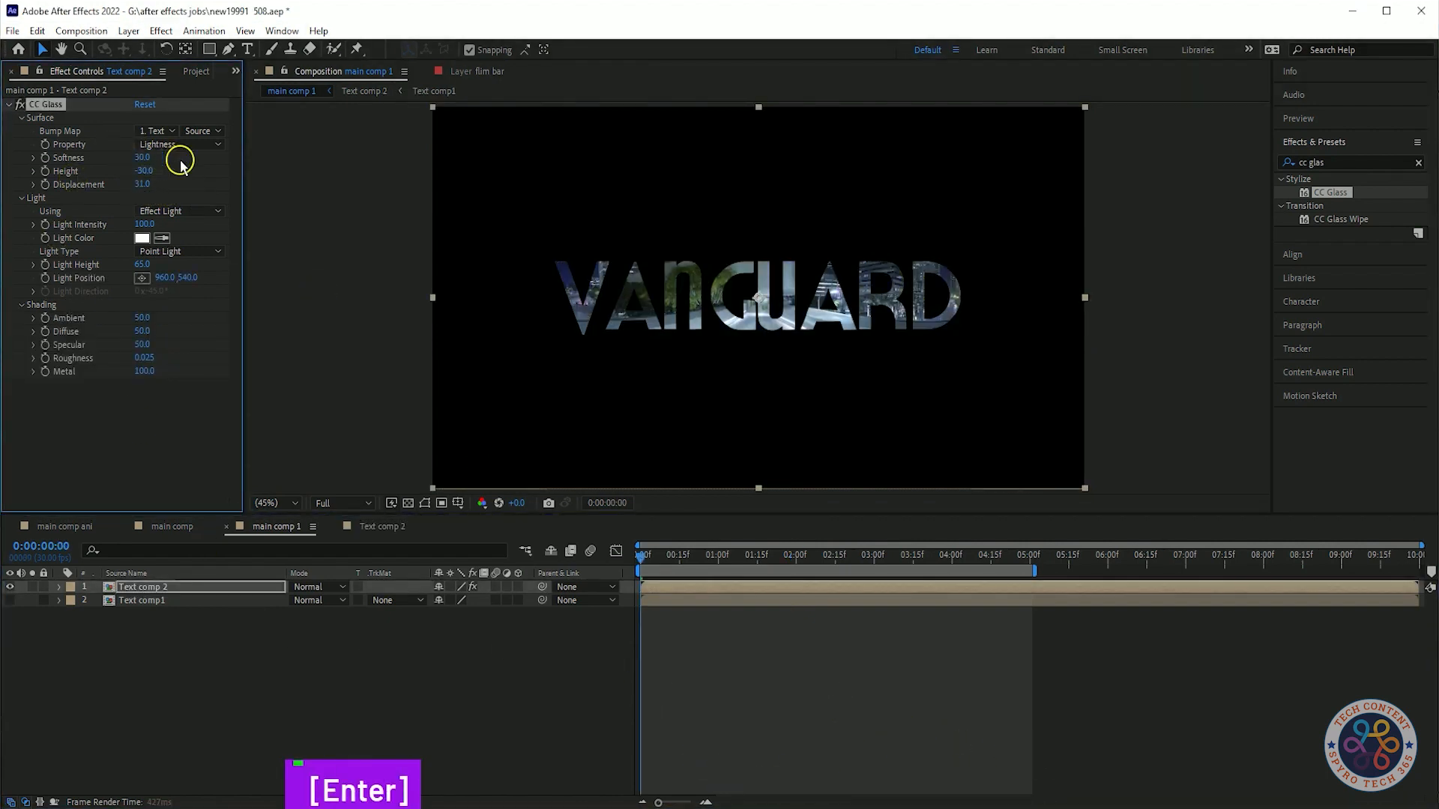
Undo the last two CC Glass Surface adjustments.
drag(162, 173, 126, 186)
key(ctrl+z)
key(ctrl+z)
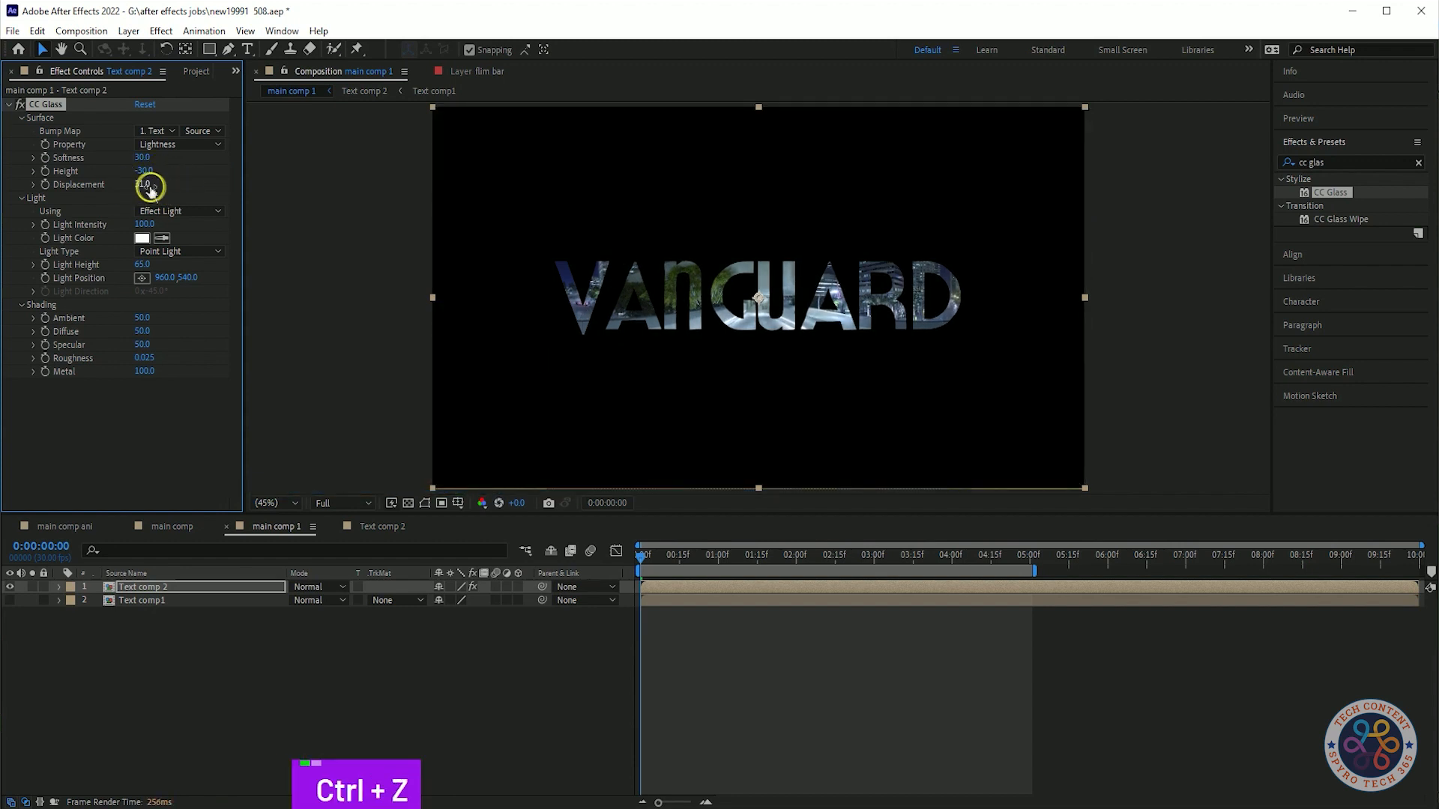
key(Return)
Set the CC Glass Light Type to Point Light.
click(183, 253)
click(185, 382)
click(179, 252)
click(189, 441)
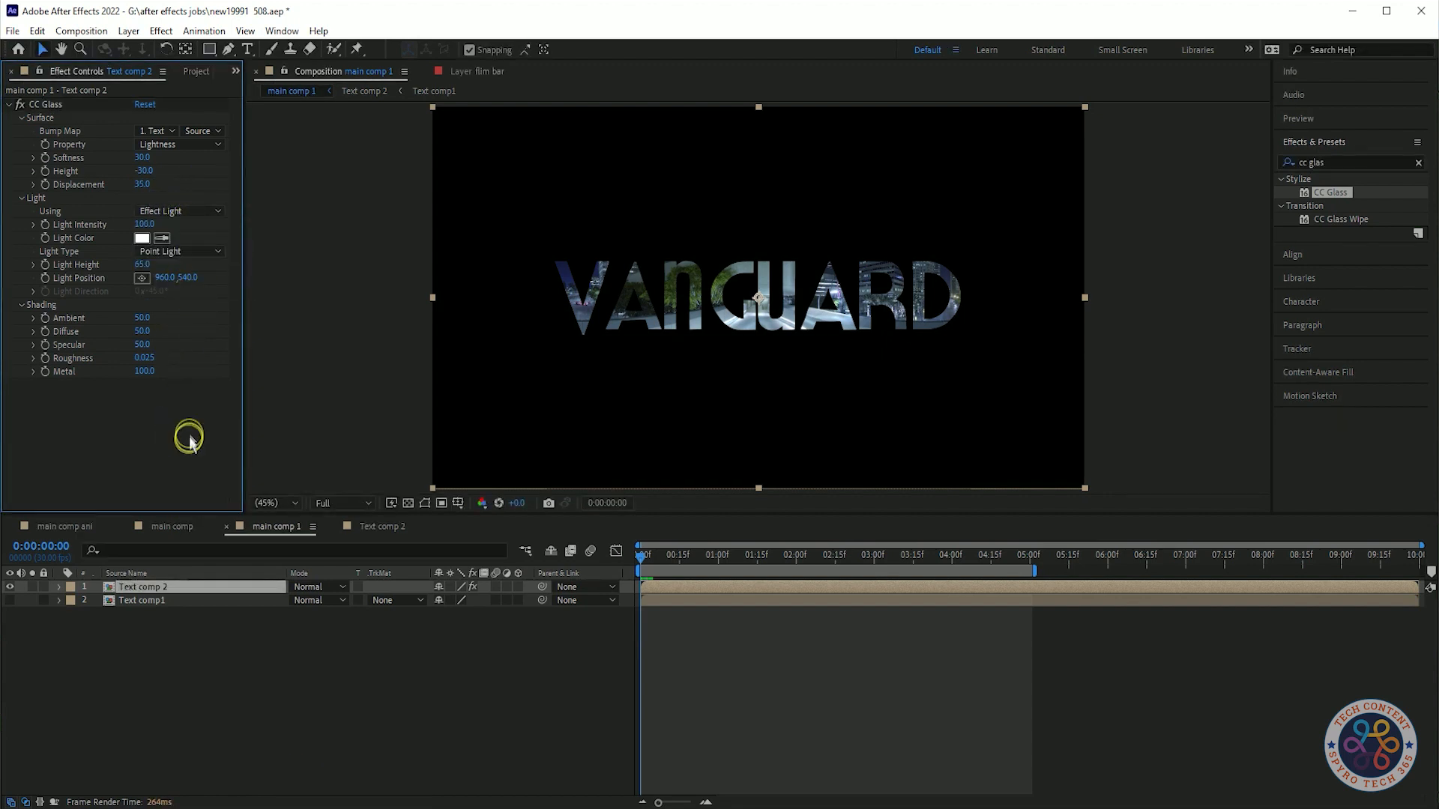
Place the point light at about 684, 260, above the lettering.
click(142, 278)
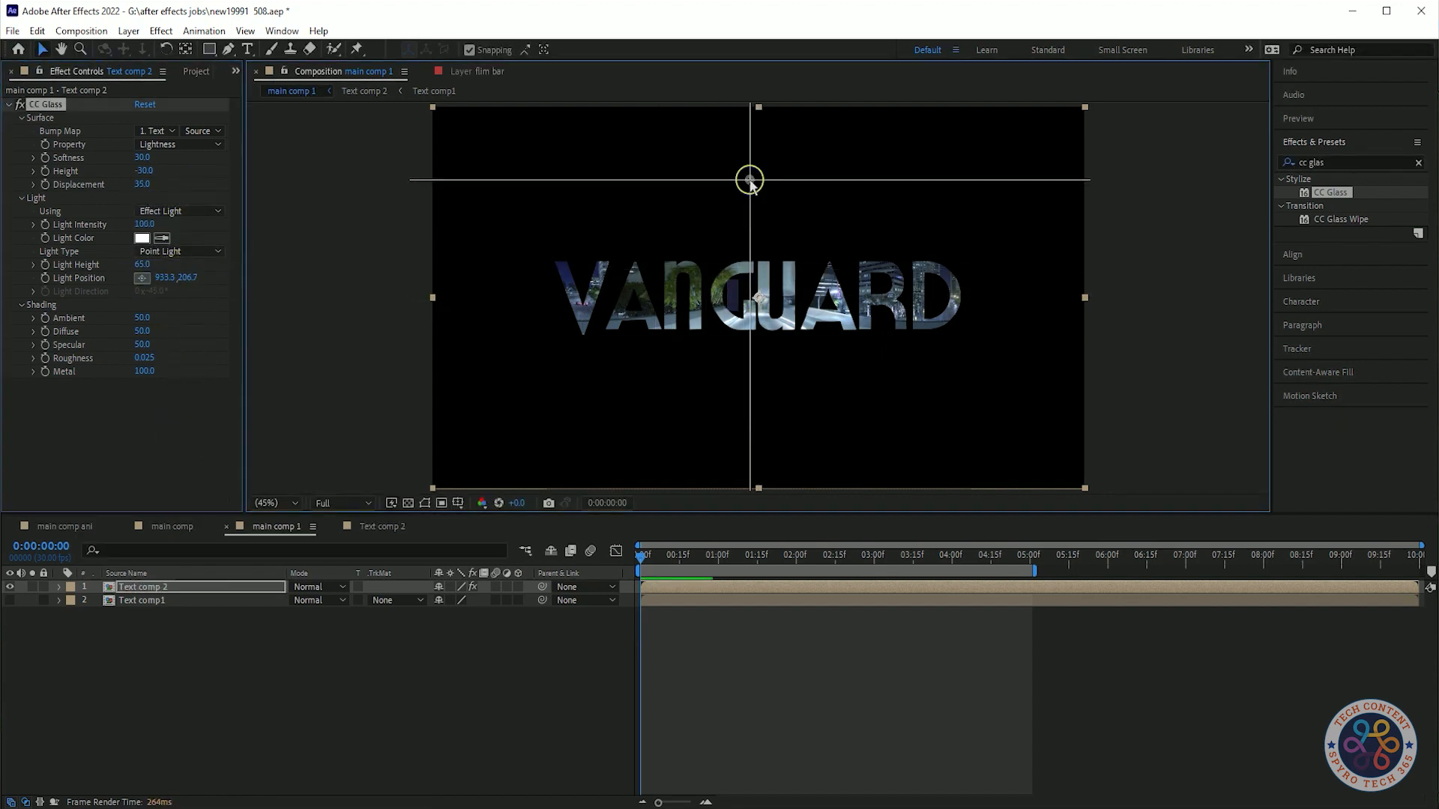
click(749, 159)
drag(796, 154, 666, 200)
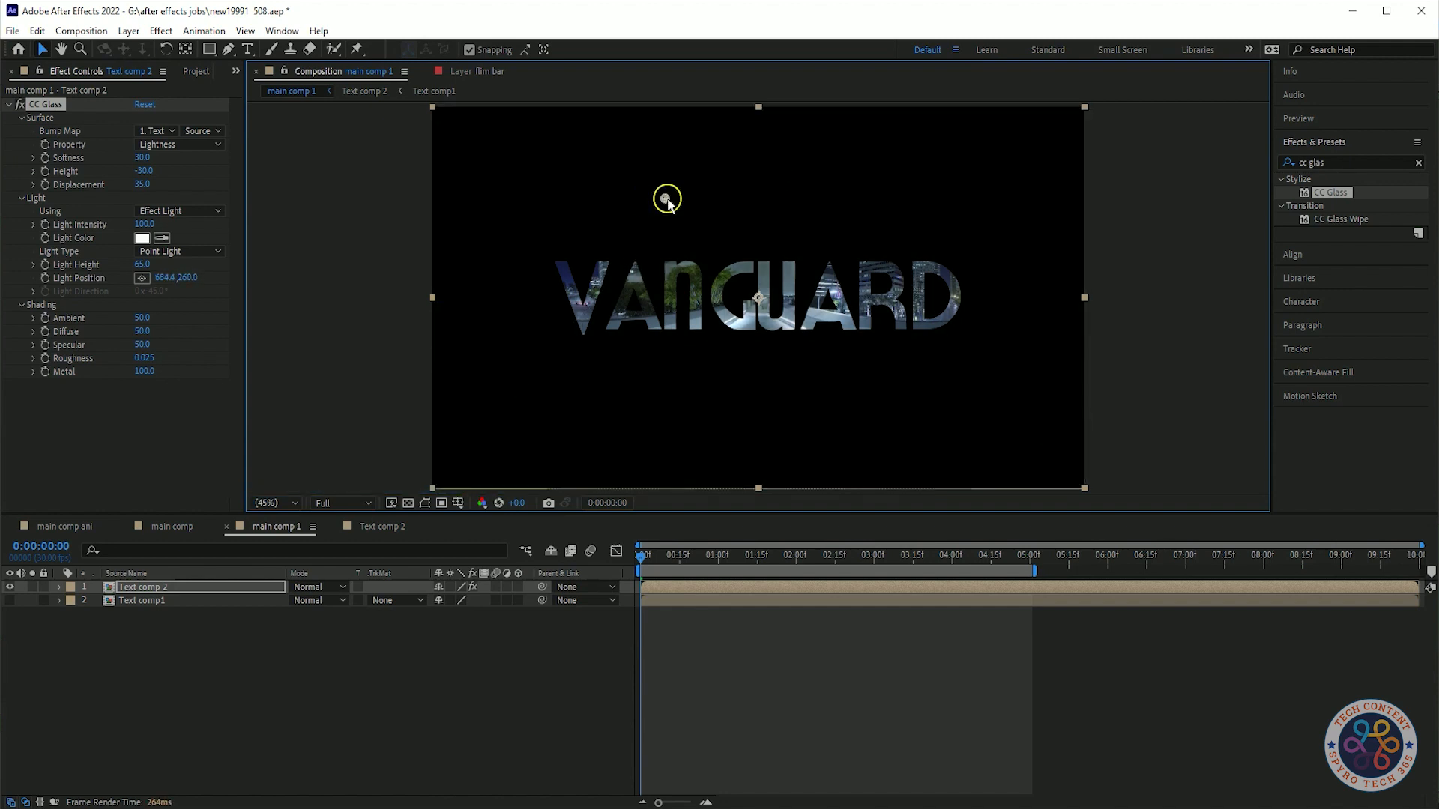
Set the CC Glass Shading Ambient to 65 and Diffuse to 60.
click(145, 319)
text(65)
click(199, 405)
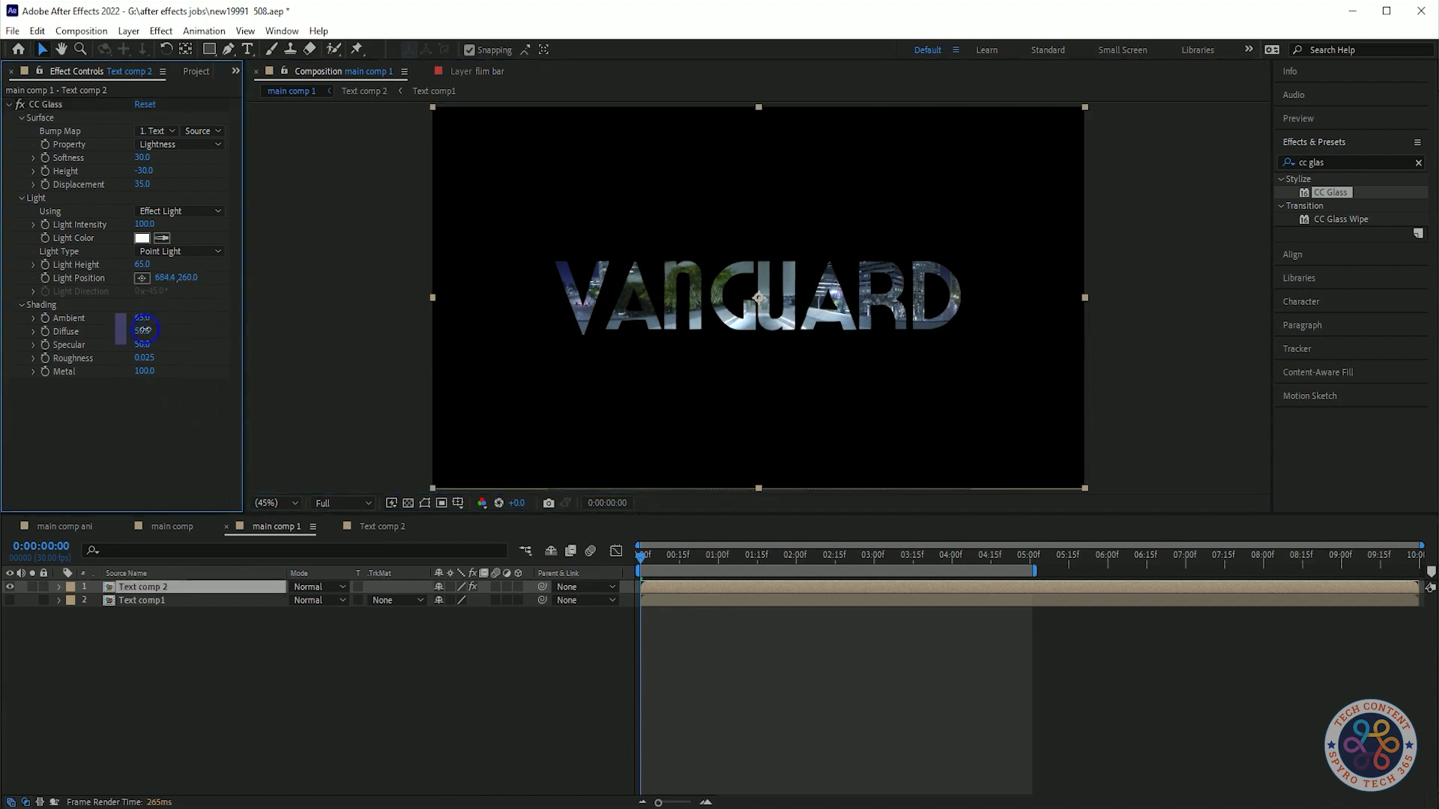
text(55)
click(180, 401)
text(35)
click(166, 414)
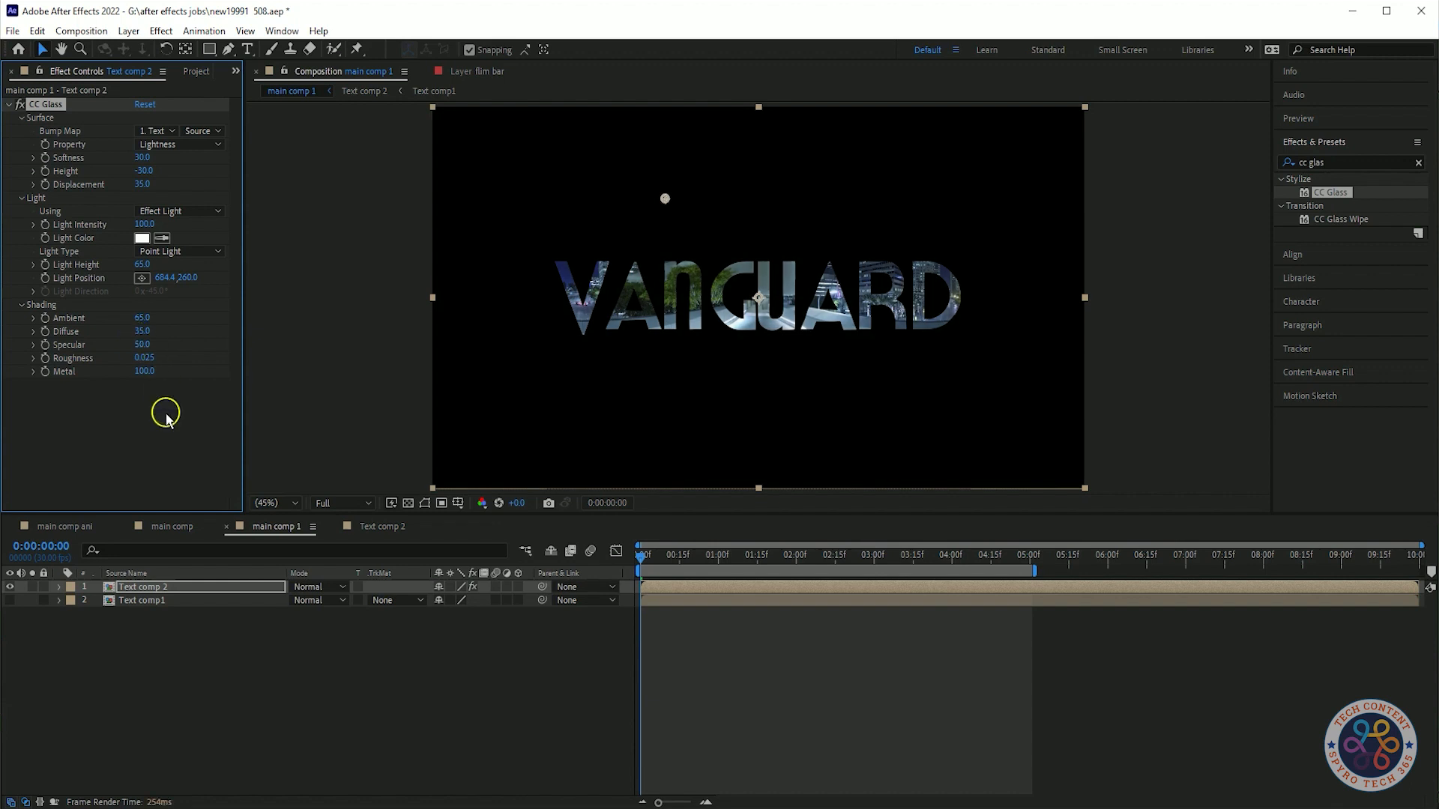
click(168, 335)
text(60)
click(167, 366)
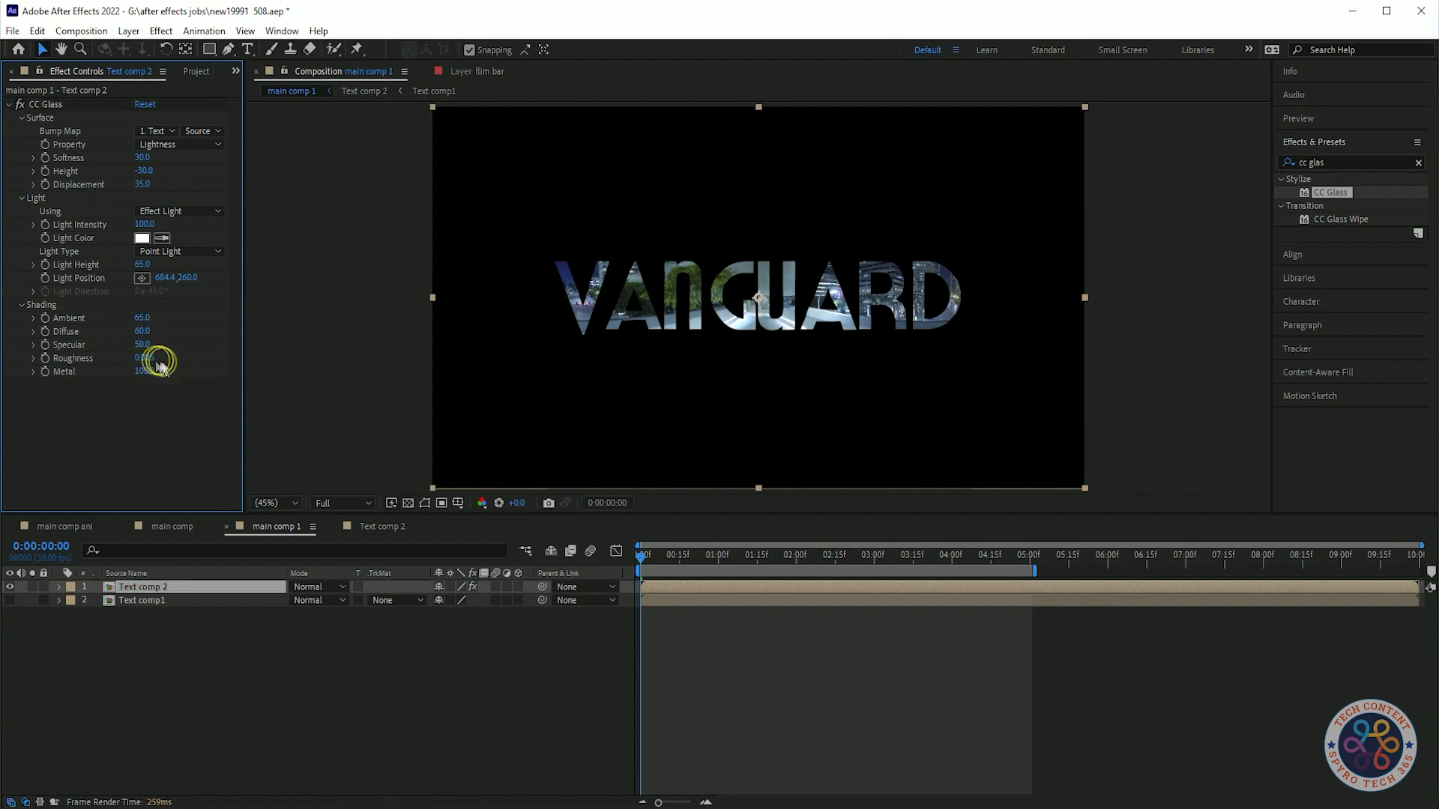
Set the Shading Roughness to 0.030.
drag(149, 358, 161, 358)
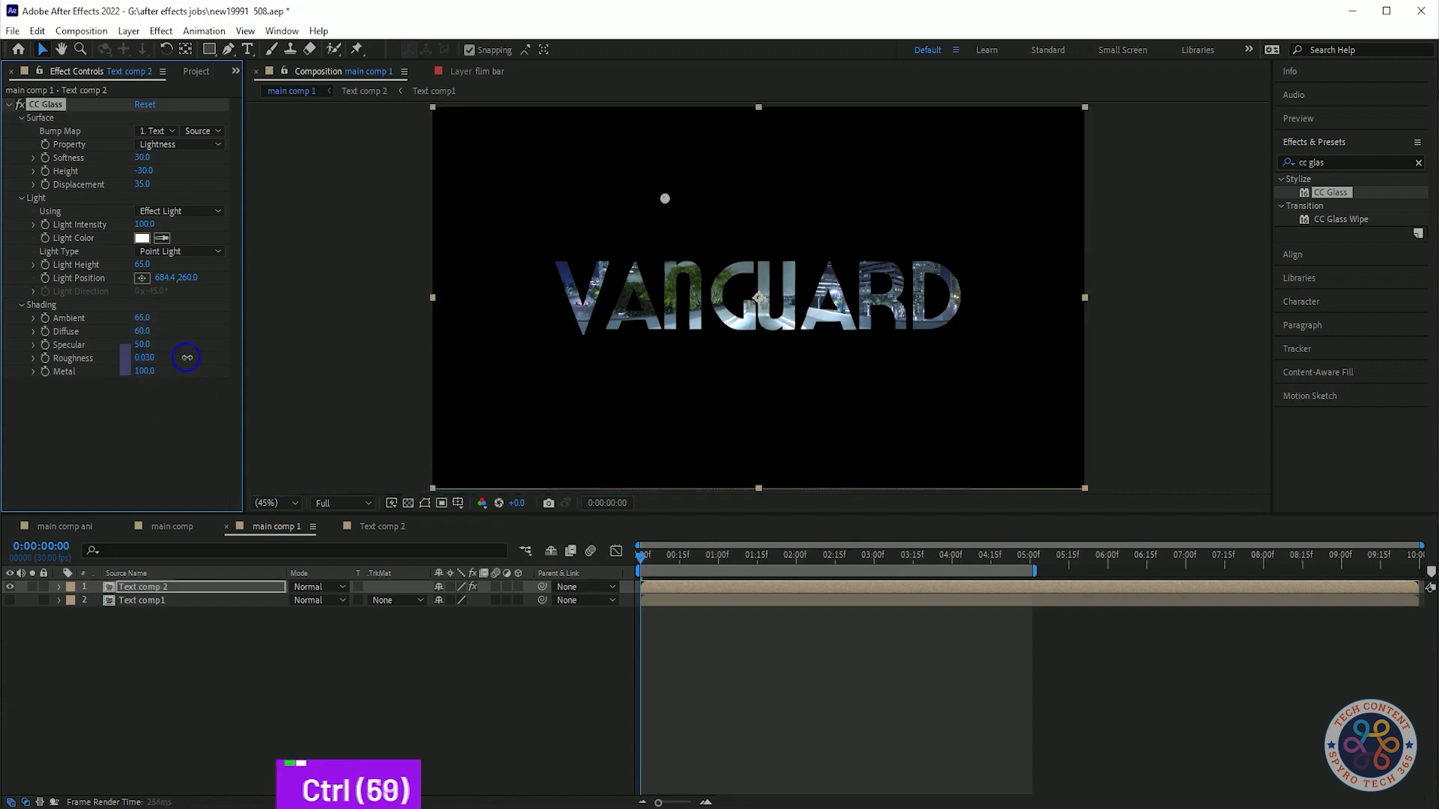
click(176, 412)
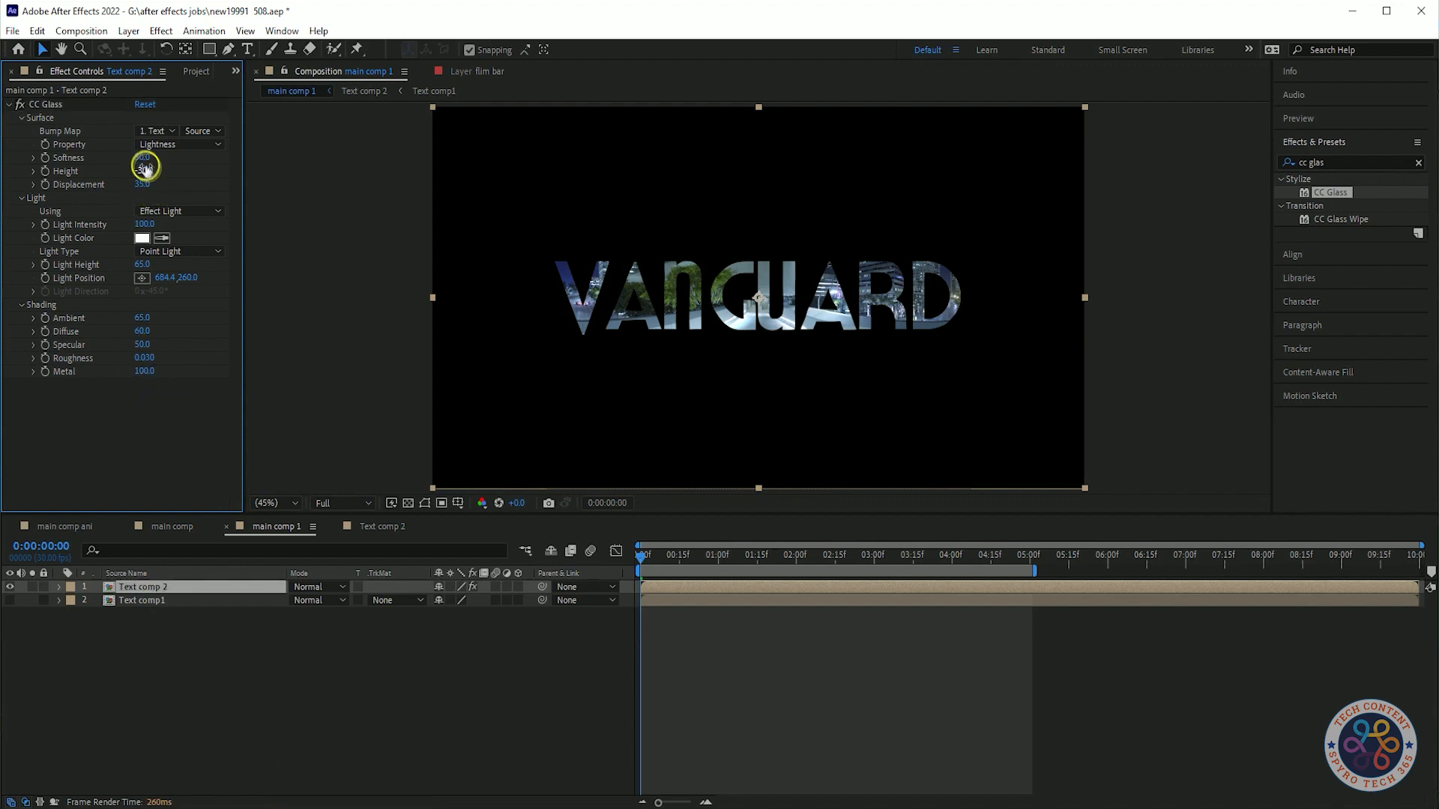
Cycle the CC Glass bump map Property through its channel options, ending on Alpha.
click(196, 144)
click(189, 215)
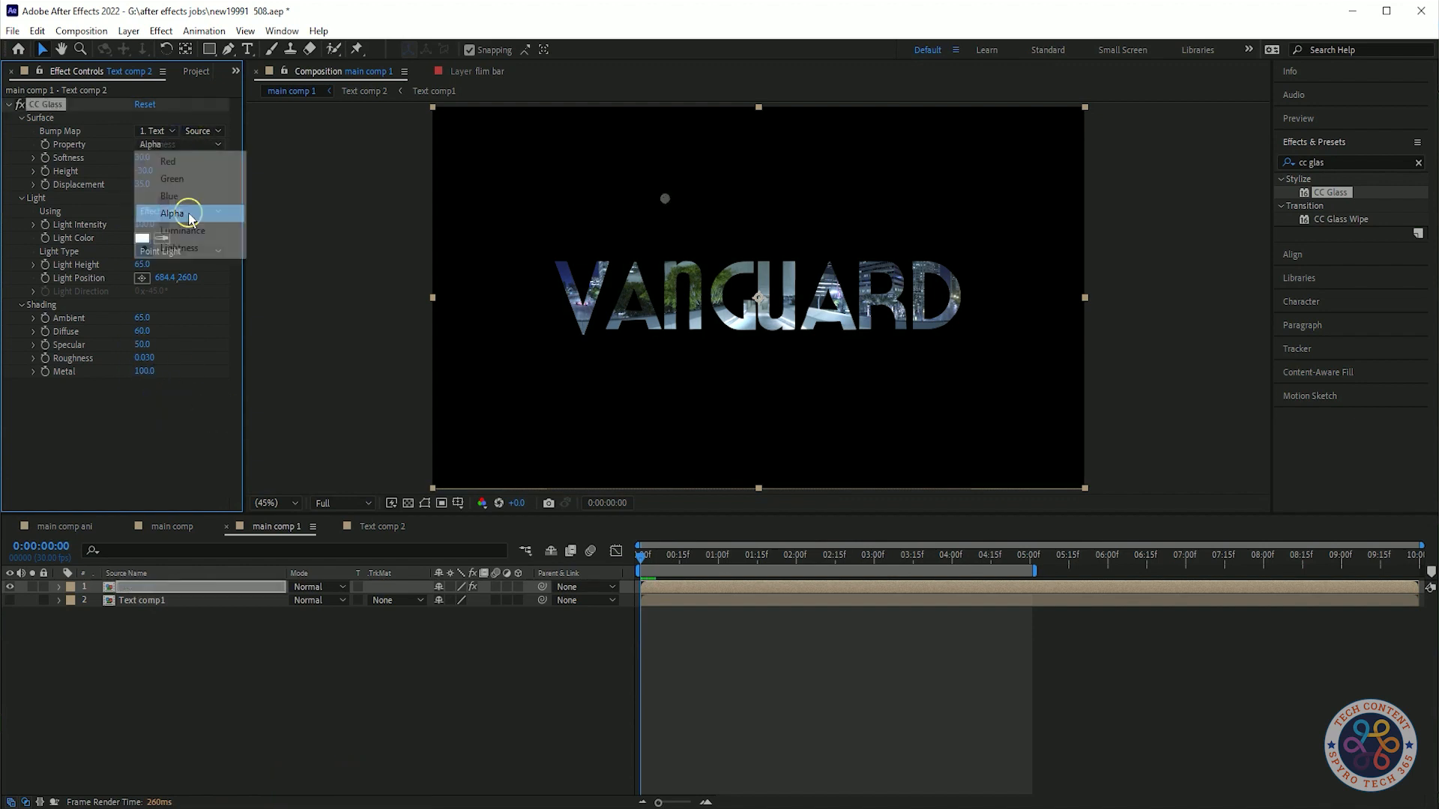
click(187, 143)
click(177, 194)
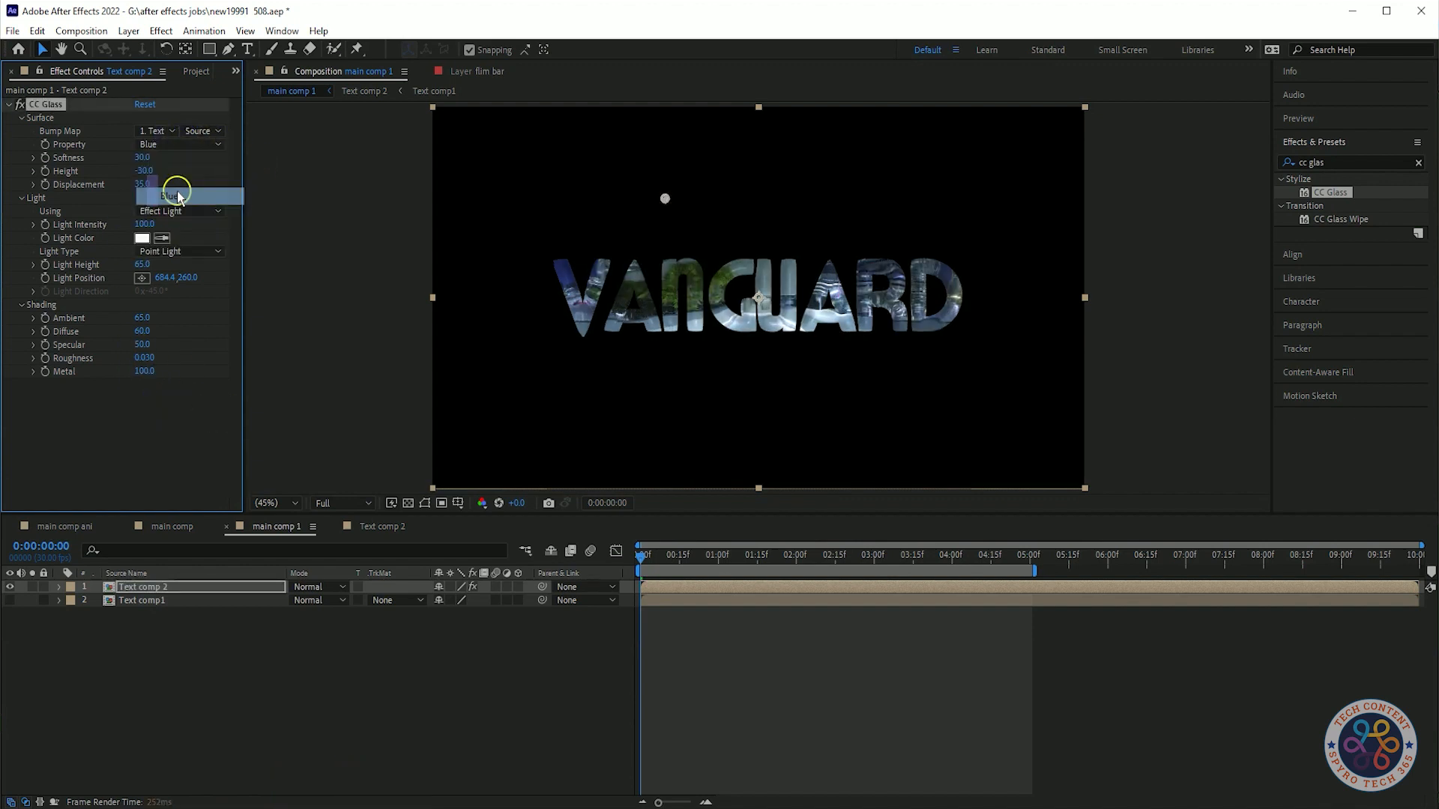
click(192, 143)
click(187, 179)
click(192, 145)
click(190, 248)
right_click(78, 140)
click(117, 288)
click(196, 146)
click(187, 232)
click(183, 149)
click(185, 213)
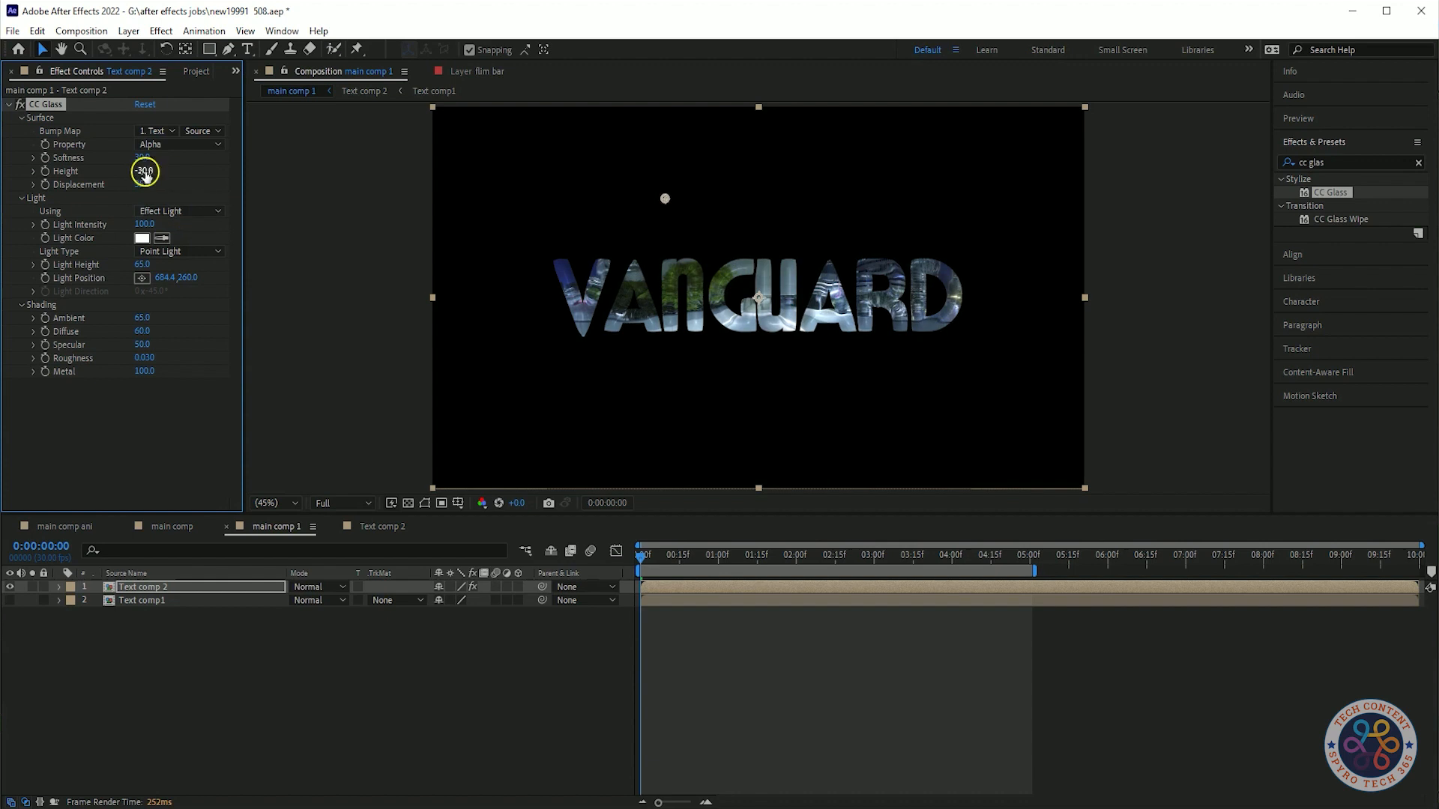
Open Text comp 2 and set the map111.jpg layer's scale to 160%.
click(897, 712)
double_click(143, 587)
click(53, 712)
click(137, 603)
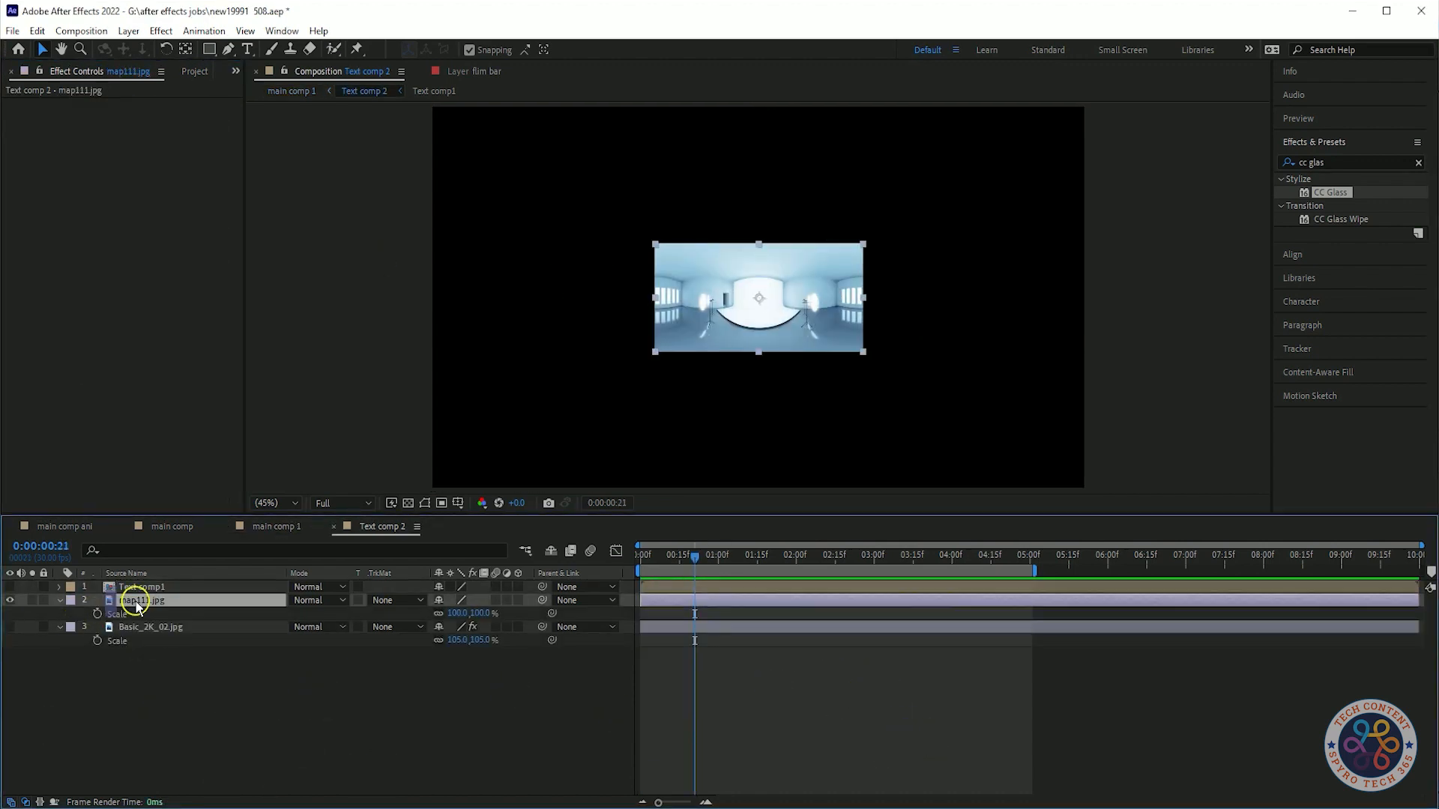
click(457, 613)
text(160)
key(Return)
Copy the Motion Tile effect from Basic_2K_02.jpg and paste it onto map111.jpg.
click(150, 628)
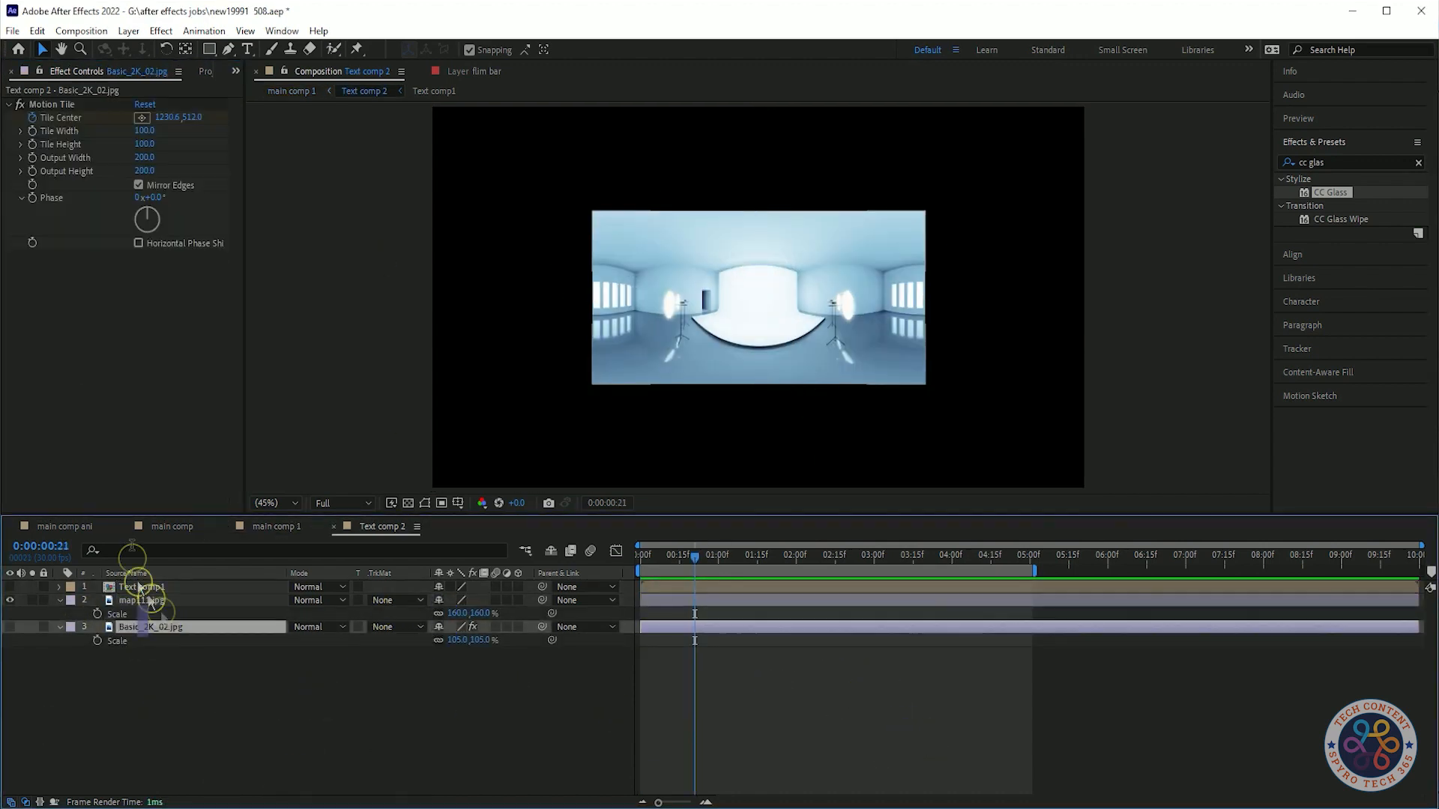
click(56, 105)
key(ctrl+c)
click(127, 600)
key(ctrl+v)
Set map111.jpg's track matte to Alpha and delete the Basic_2K_02.jpg layer.
click(390, 601)
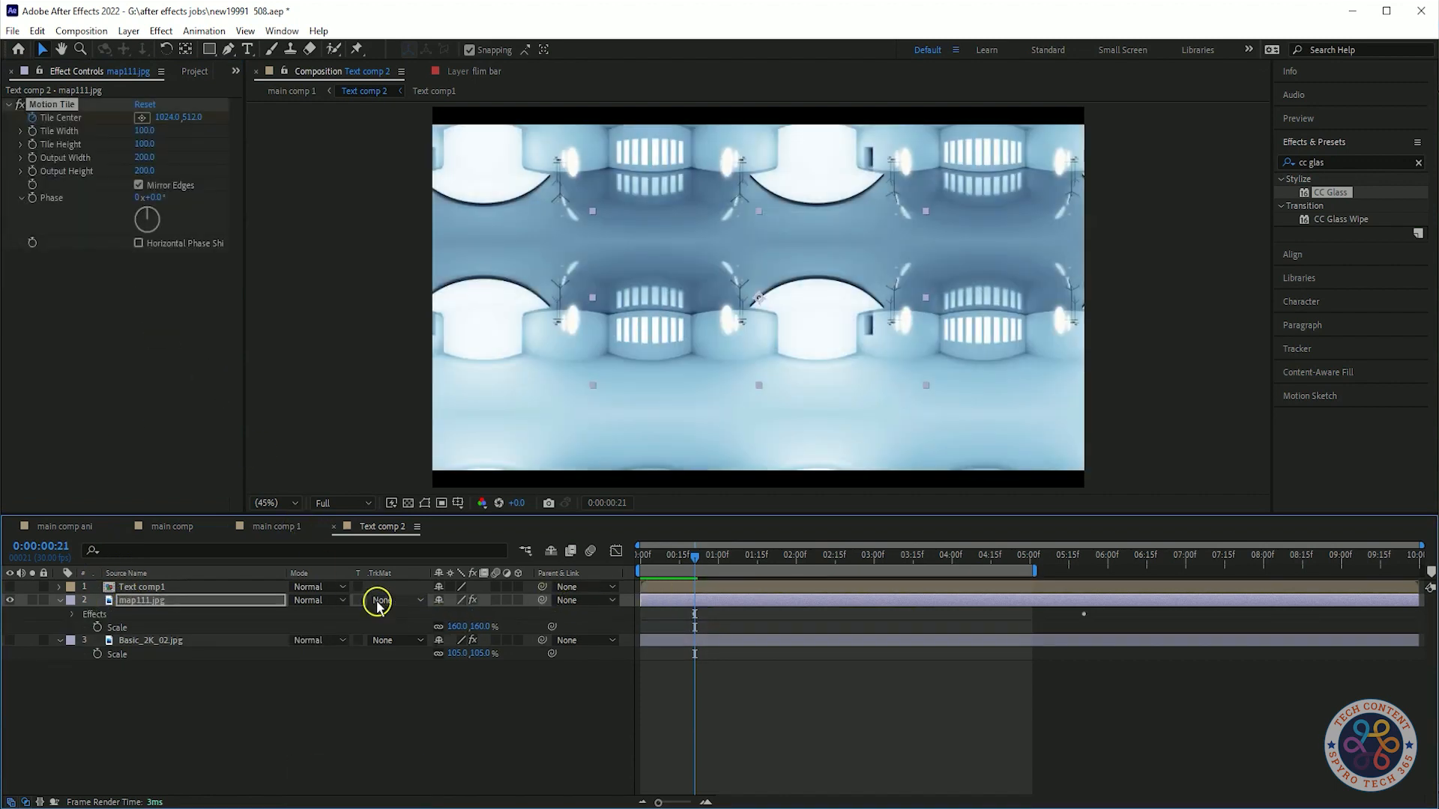
click(420, 644)
click(187, 641)
key(Delete)
Keyframe map111.jpg's Motion Tile Tile Center x to 1500 at about 5:21.
key(space)
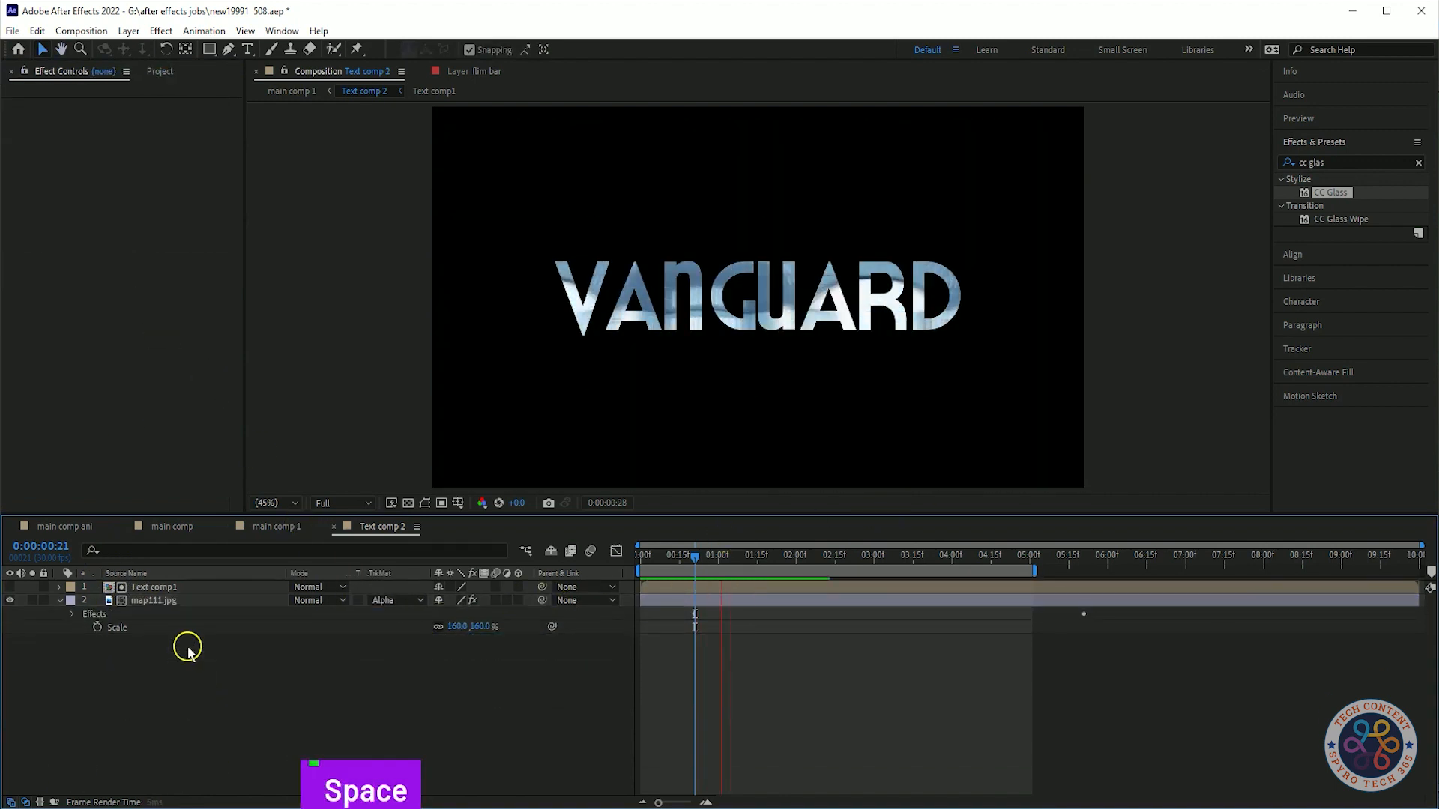
key(space)
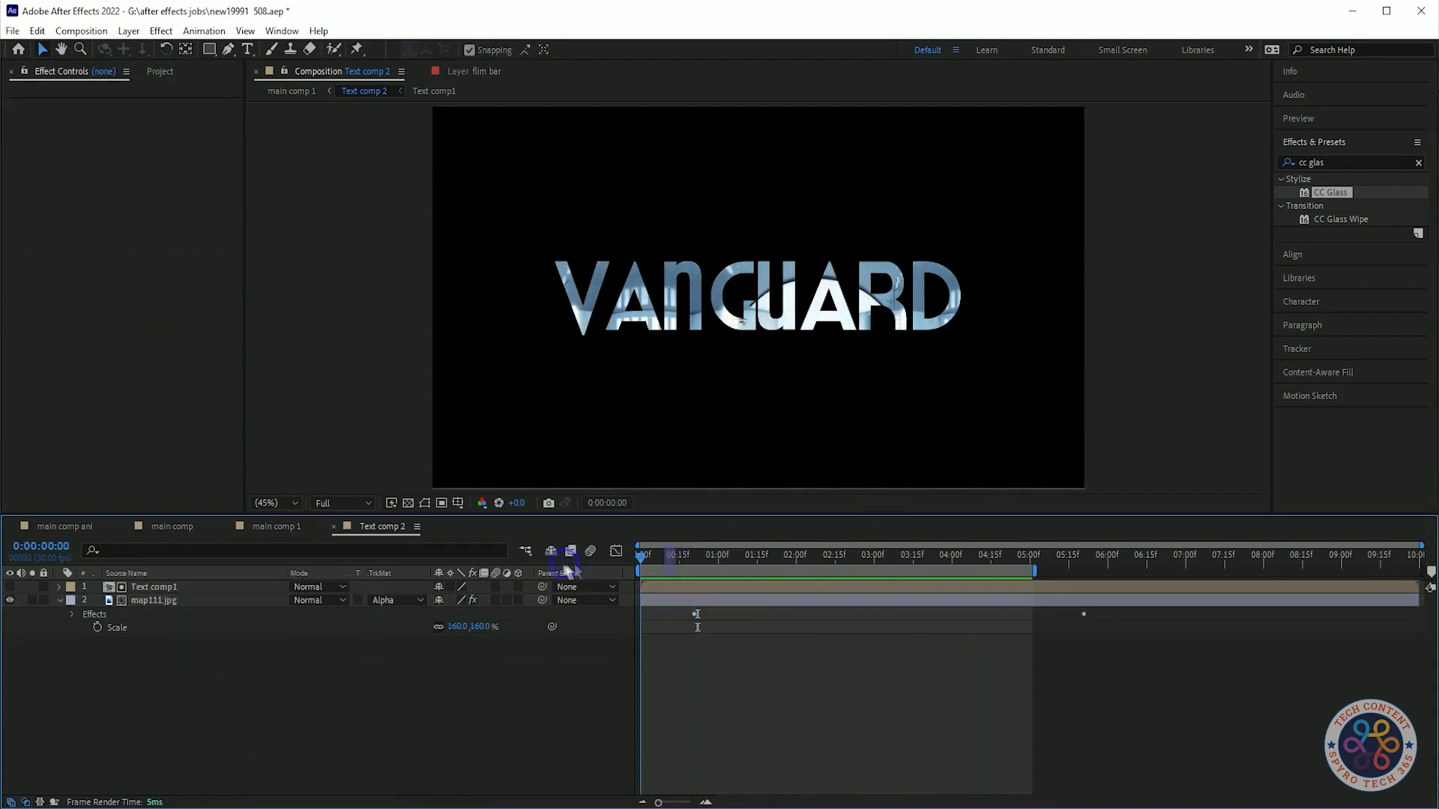
click(150, 603)
key(u)
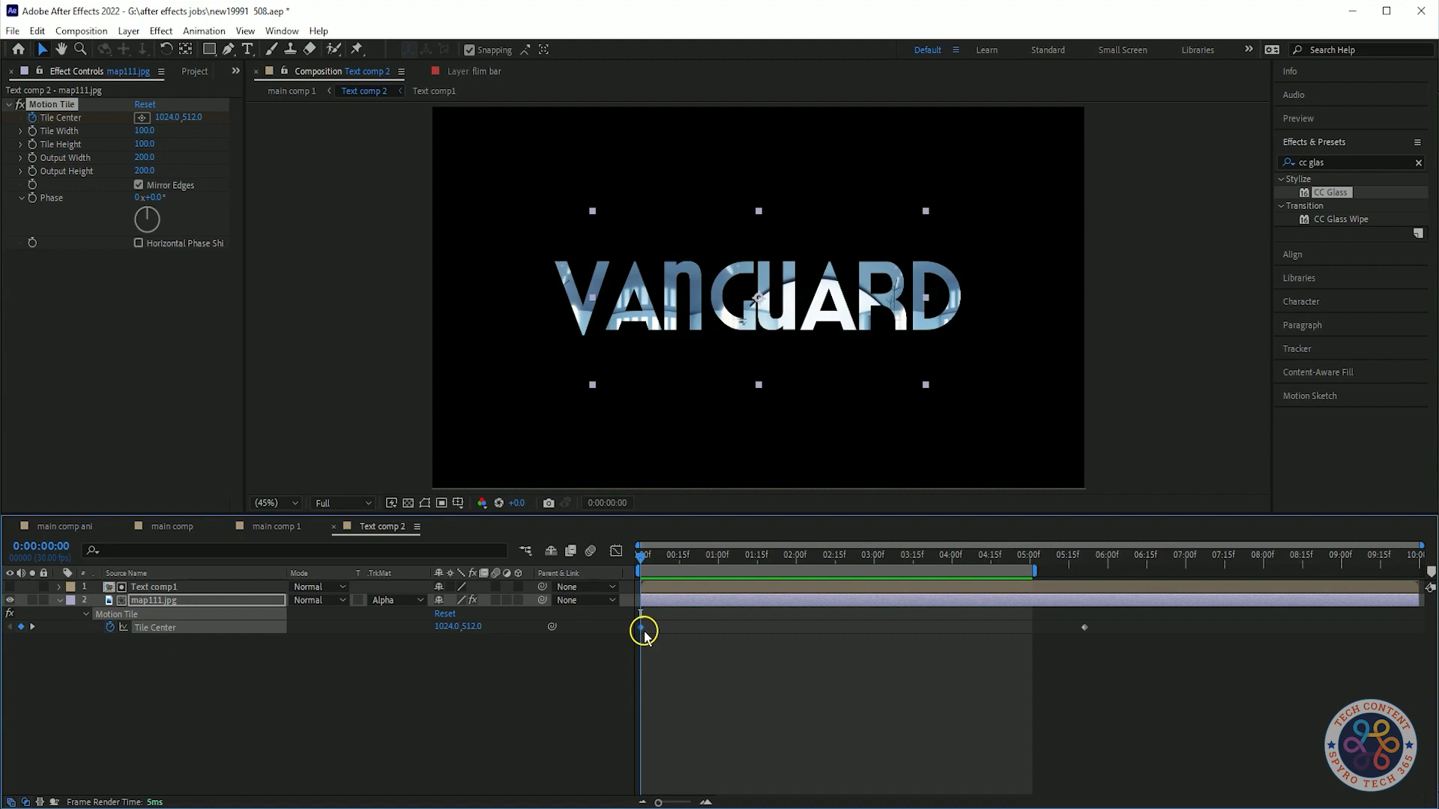
drag(643, 558, 1084, 559)
click(163, 118)
text(1500)
key(Return)
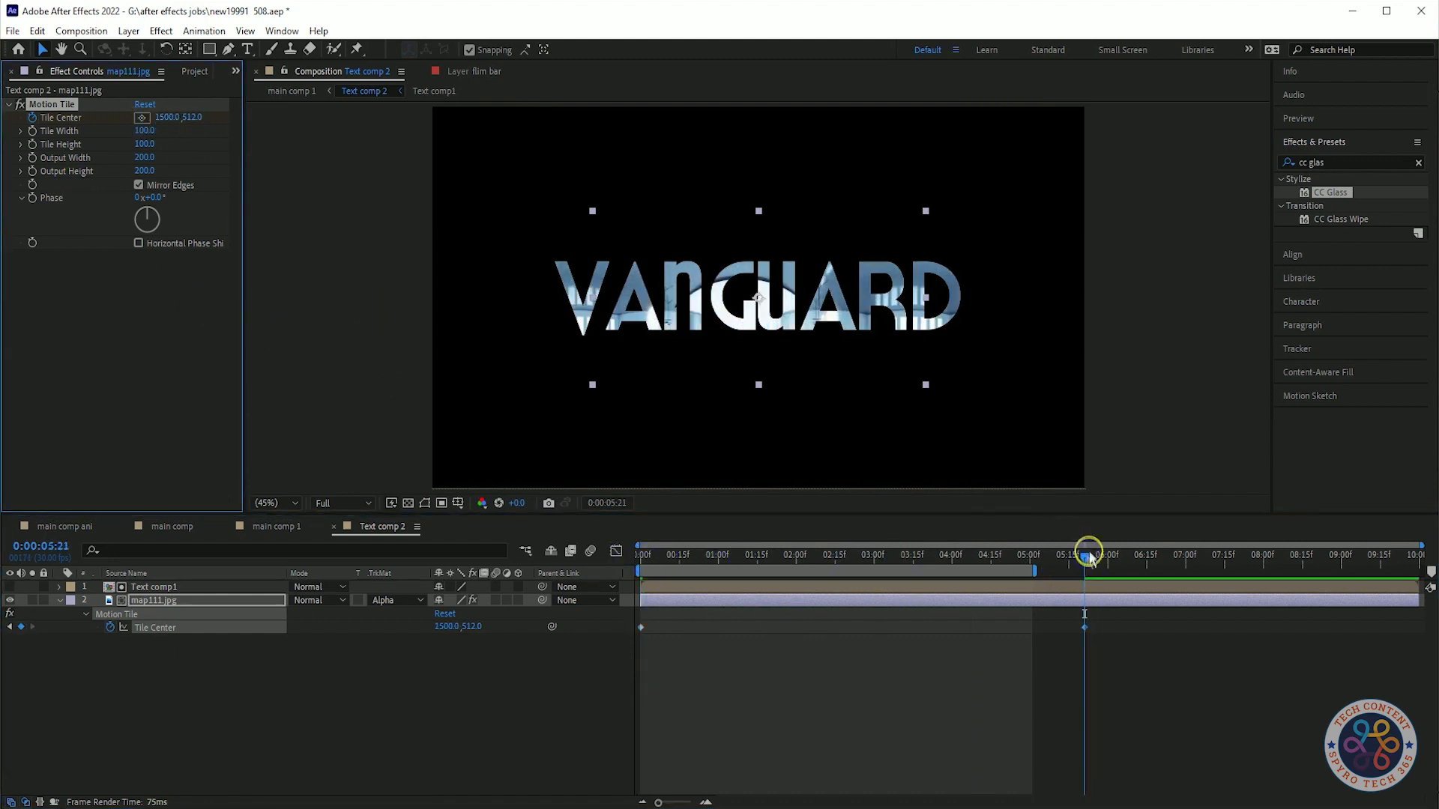
Switch to main comp 1 and preview the title animation.
key(space)
key(space)
click(276, 527)
drag(642, 556, 604, 577)
Preview main comp 1 and select the Text comp 2 layer.
key(space)
key(space)
Set the preview Resolution to Quarter and save the project.
click(1300, 118)
click(1396, 309)
click(1379, 397)
click(326, 744)
key(ctrl+s)
drag(673, 561, 573, 566)
key(space)
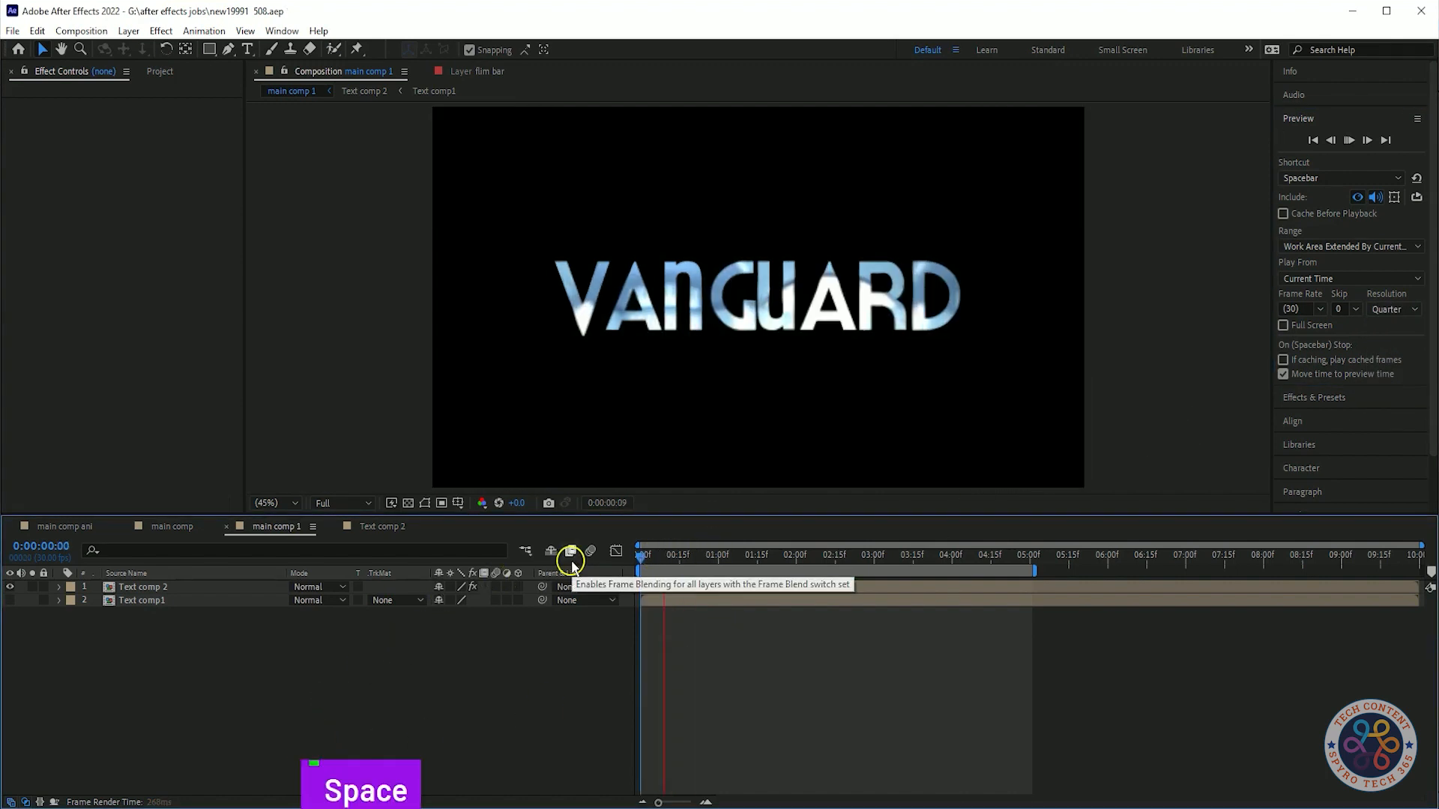
key(space)
click(153, 587)
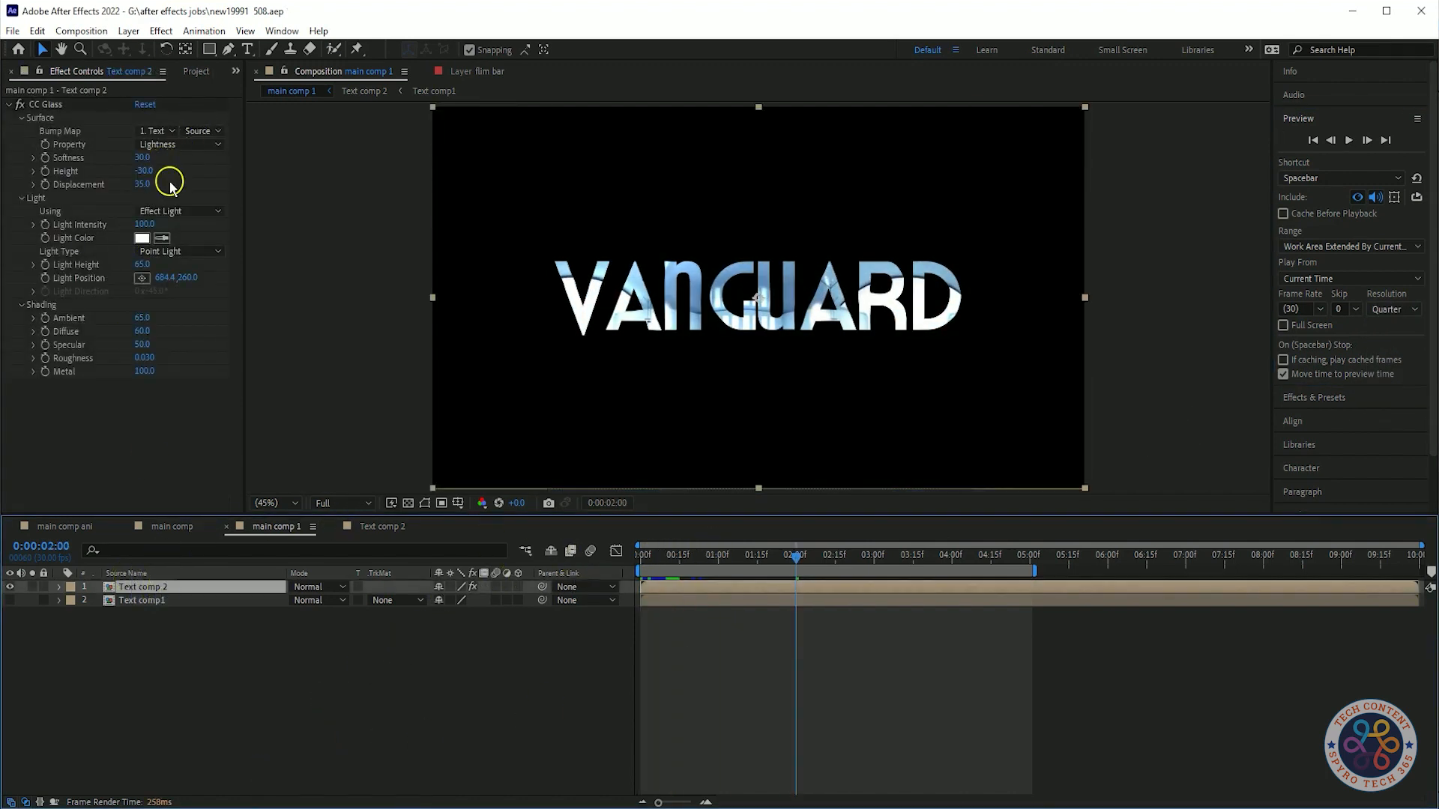
key(space)
click(305, 675)
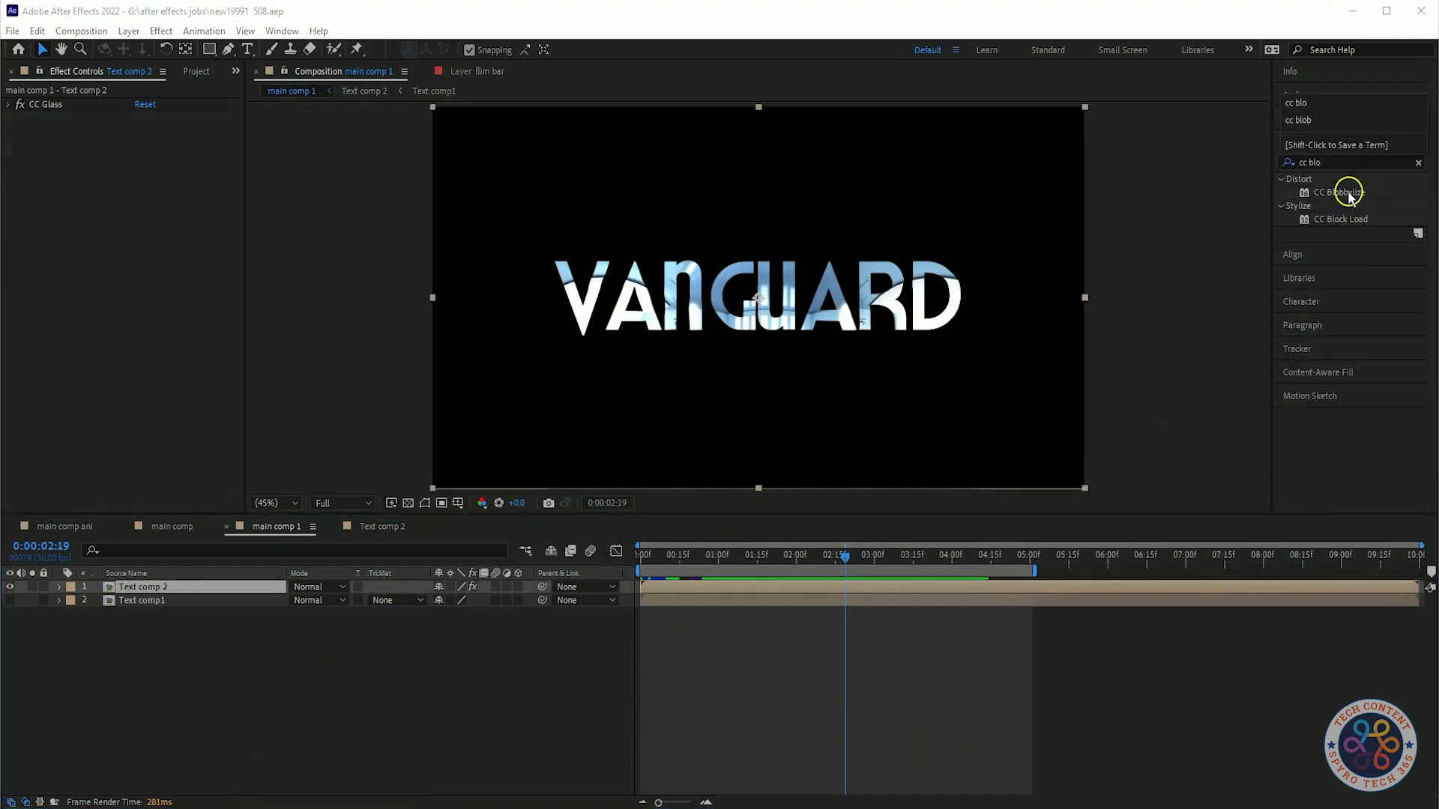
Apply CC Blobbylize to Text comp 2 and set its Blob Layer to Text comp1.
drag(1349, 193, 121, 334)
click(22, 131)
click(156, 144)
click(149, 322)
click(929, 739)
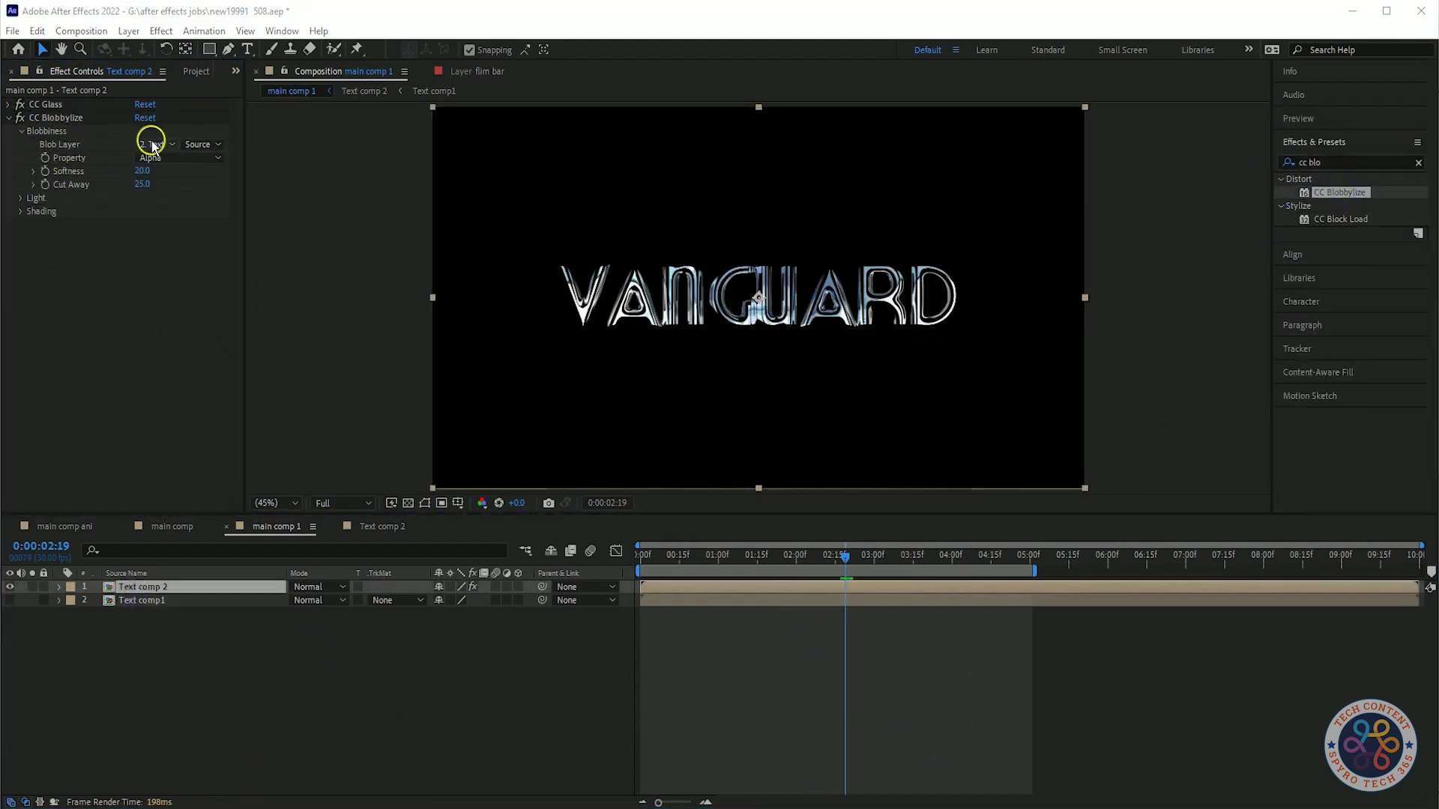
click(152, 144)
click(171, 162)
click(149, 144)
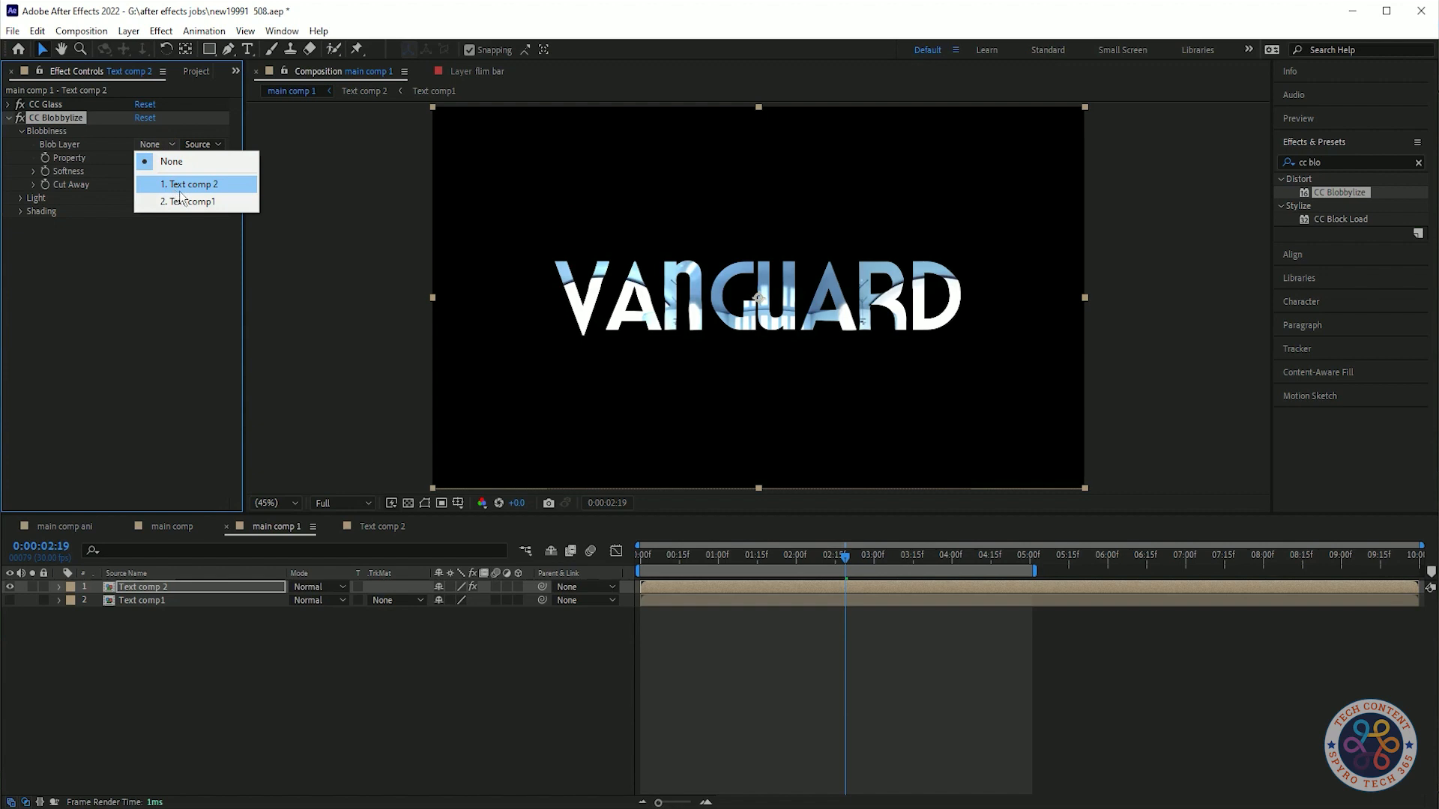
click(225, 202)
Cycle the CC Blobbylize Property through its options, ending on Alpha.
click(193, 157)
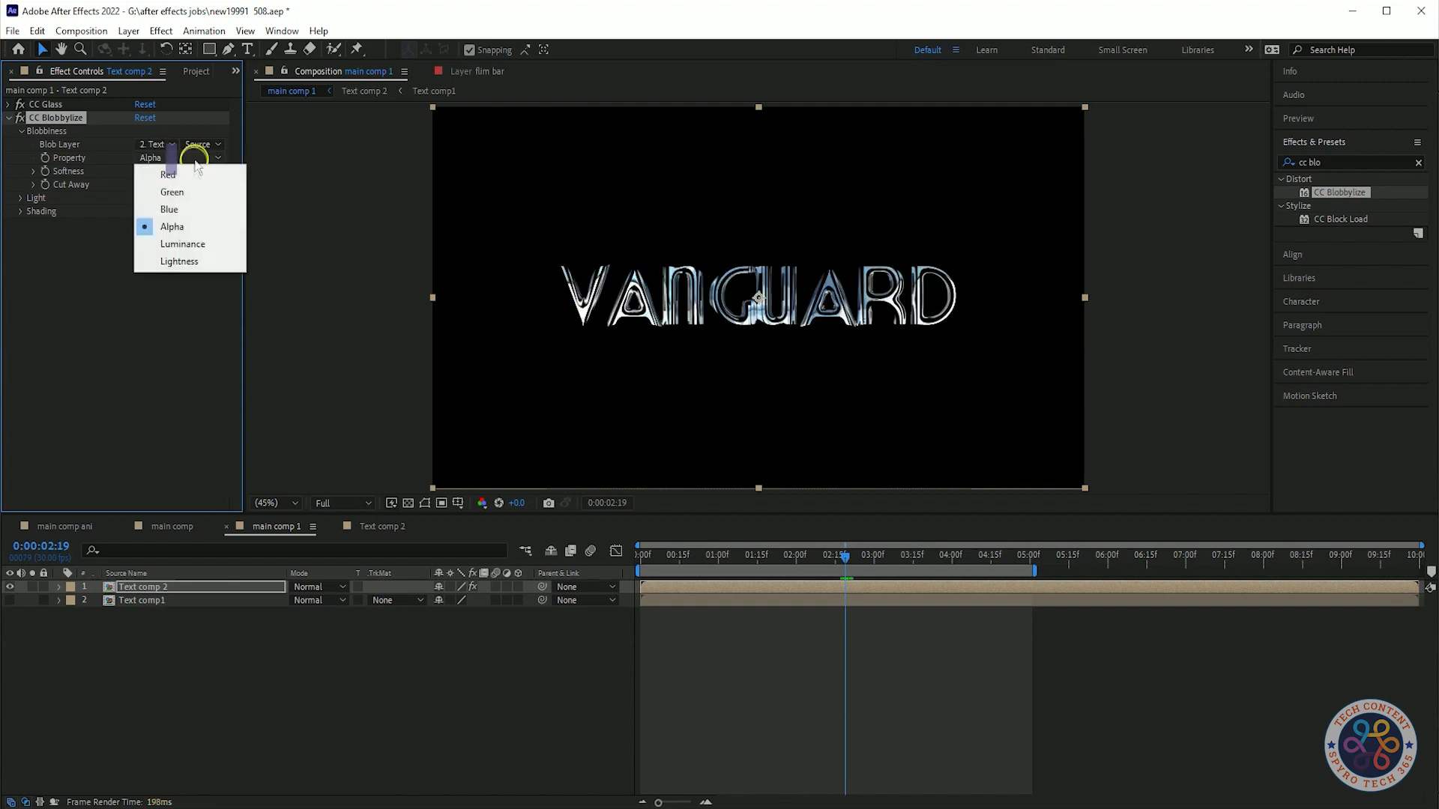
click(198, 242)
click(177, 157)
click(183, 263)
click(177, 155)
click(176, 173)
click(179, 154)
click(180, 228)
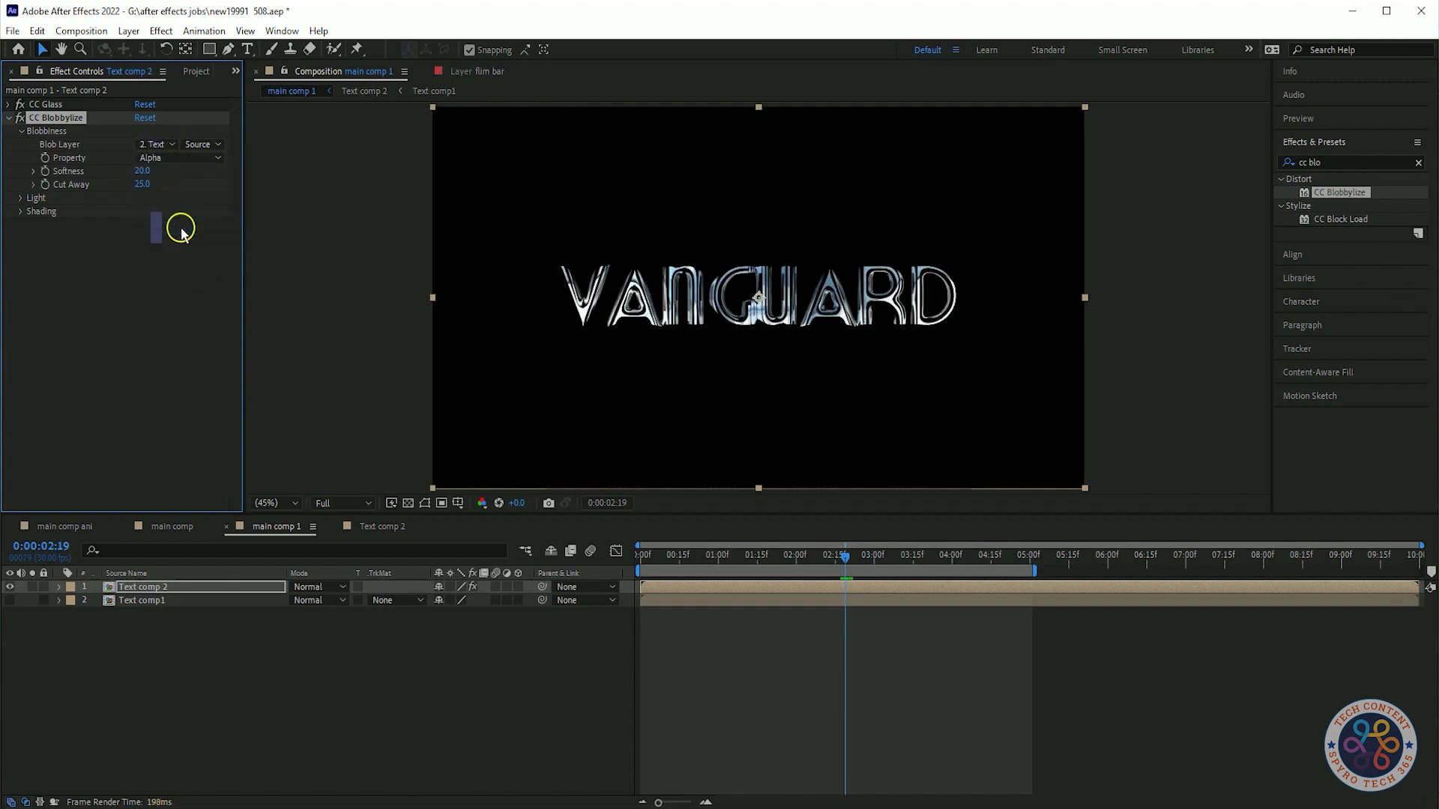
Set the Blobbylize Softness to about 5.9 and Cut Away to 3.5.
click(96, 187)
click(19, 200)
click(24, 305)
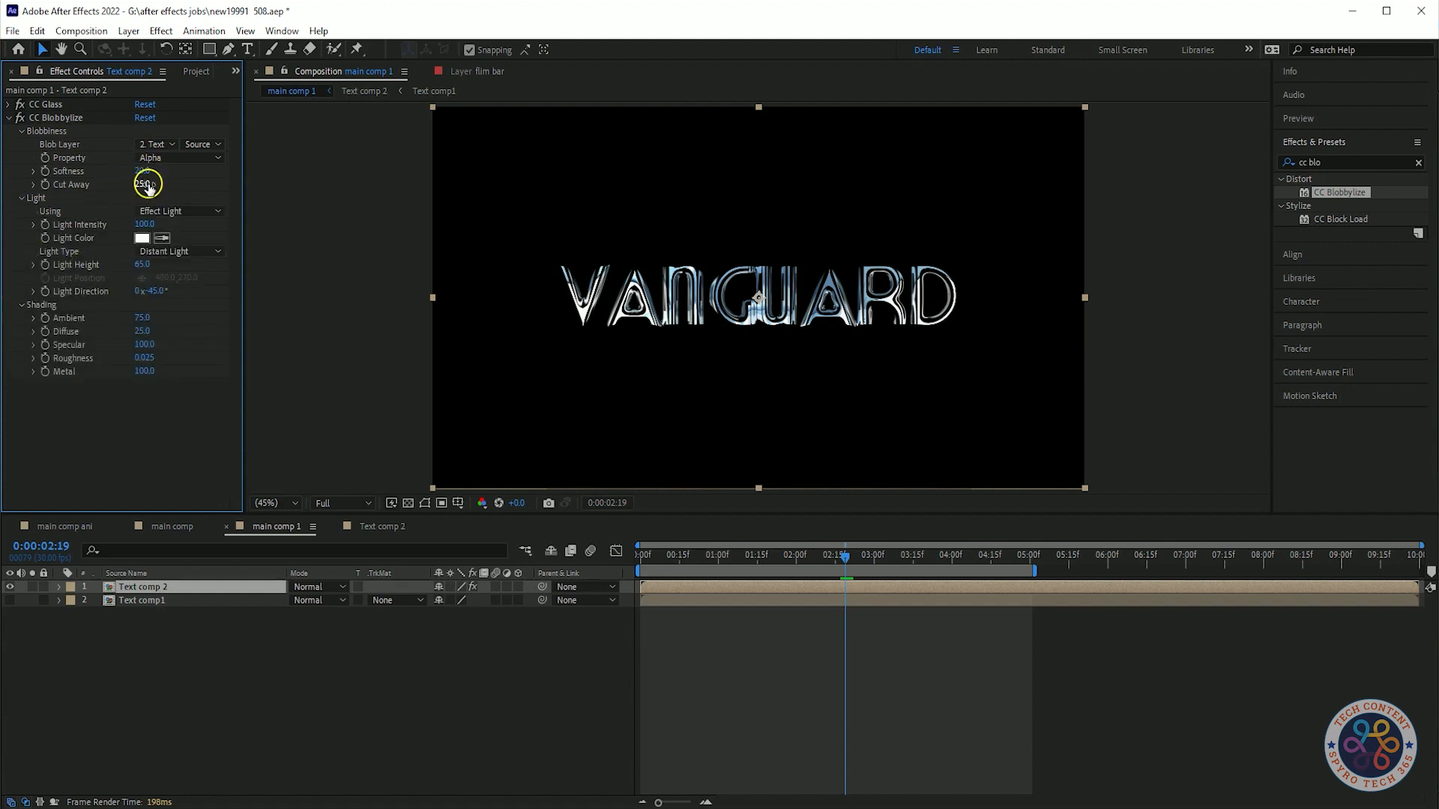
text(5)
click(201, 187)
drag(147, 169, 80, 198)
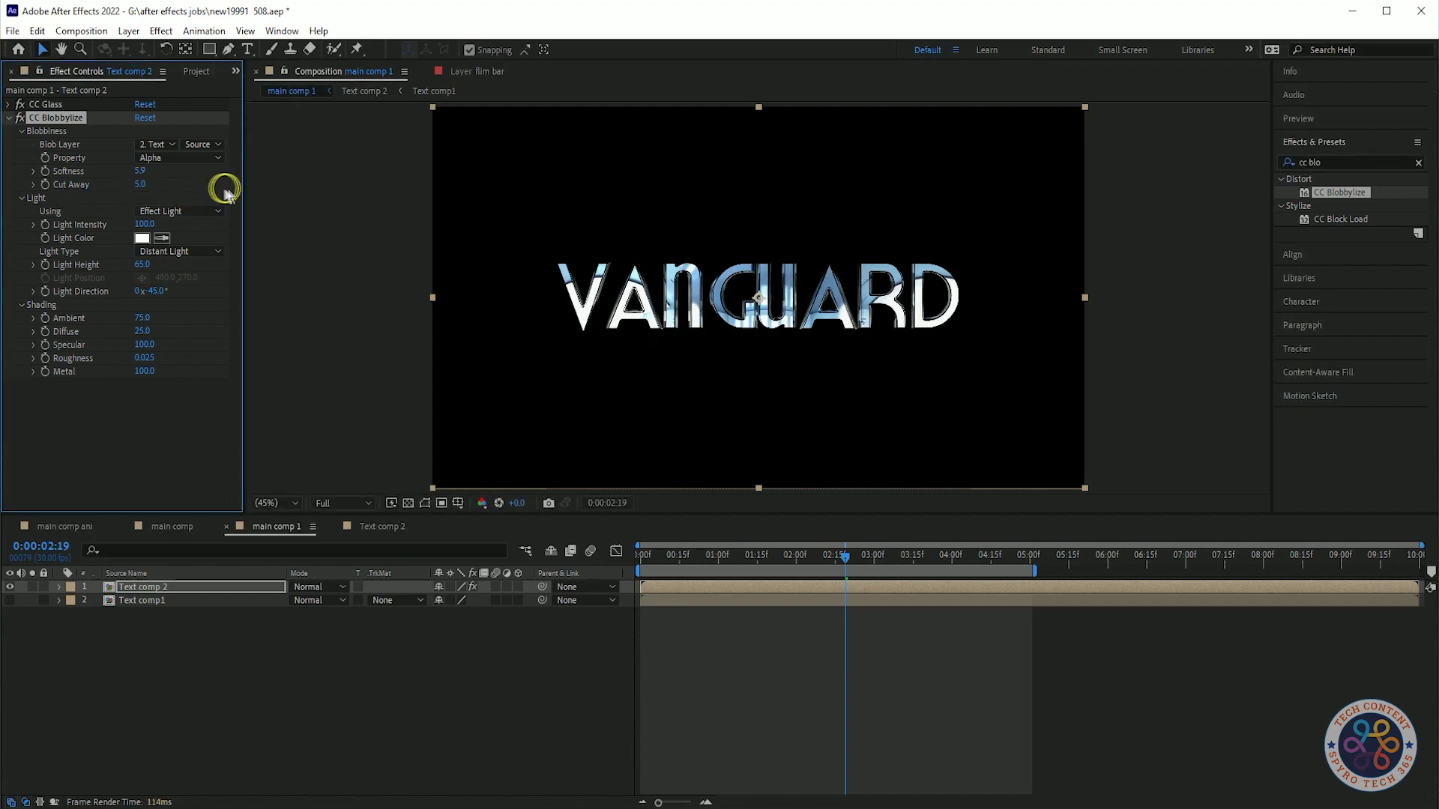
click(134, 178)
text(2)
click(219, 192)
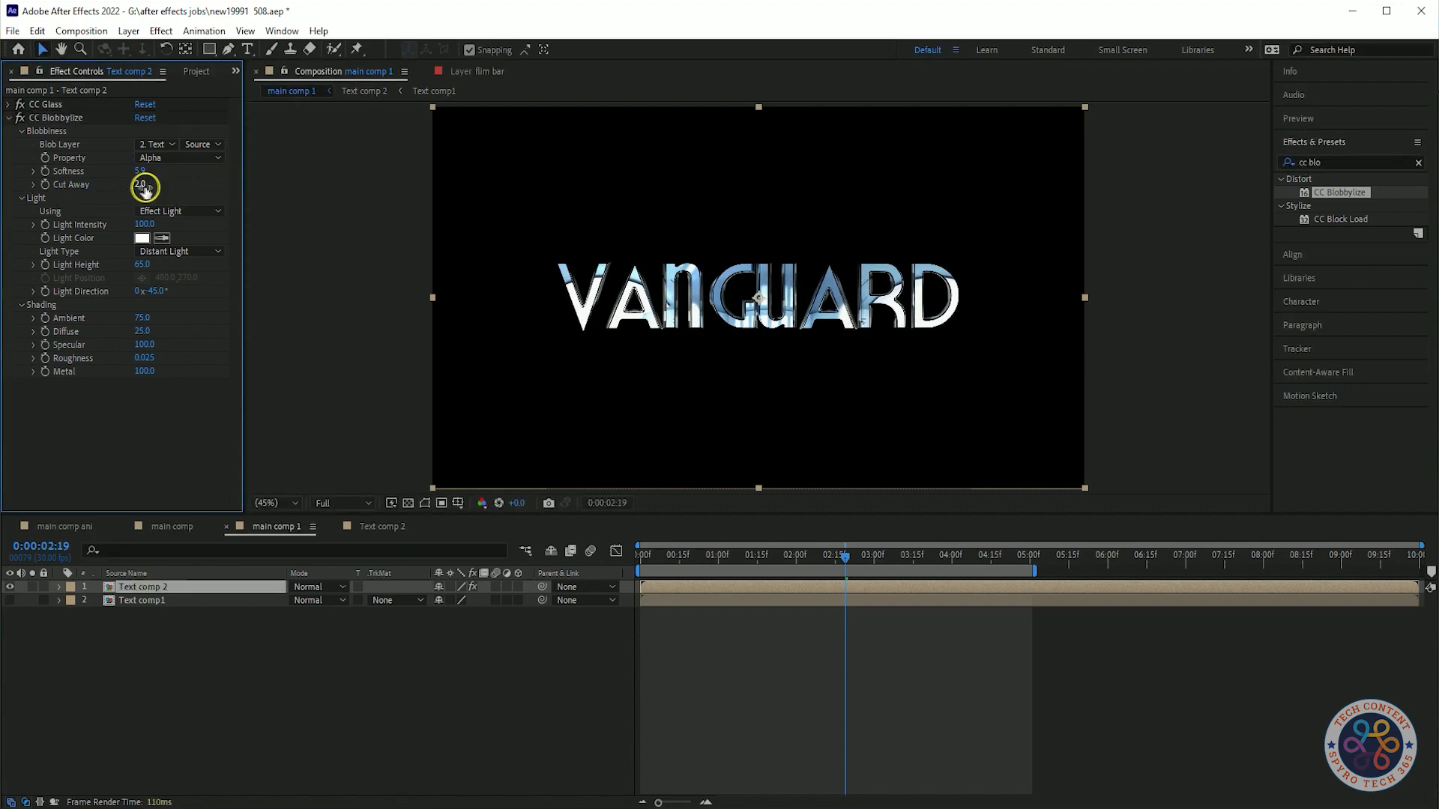
text(3.5)
key(Return)
click(139, 181)
text(2)
click(191, 187)
text(3.5)
key(Return)
Set the Blobbylize Light Type to Point Light and move the light to about 1000, 234.
click(187, 252)
click(168, 265)
drag(595, 203, 731, 201)
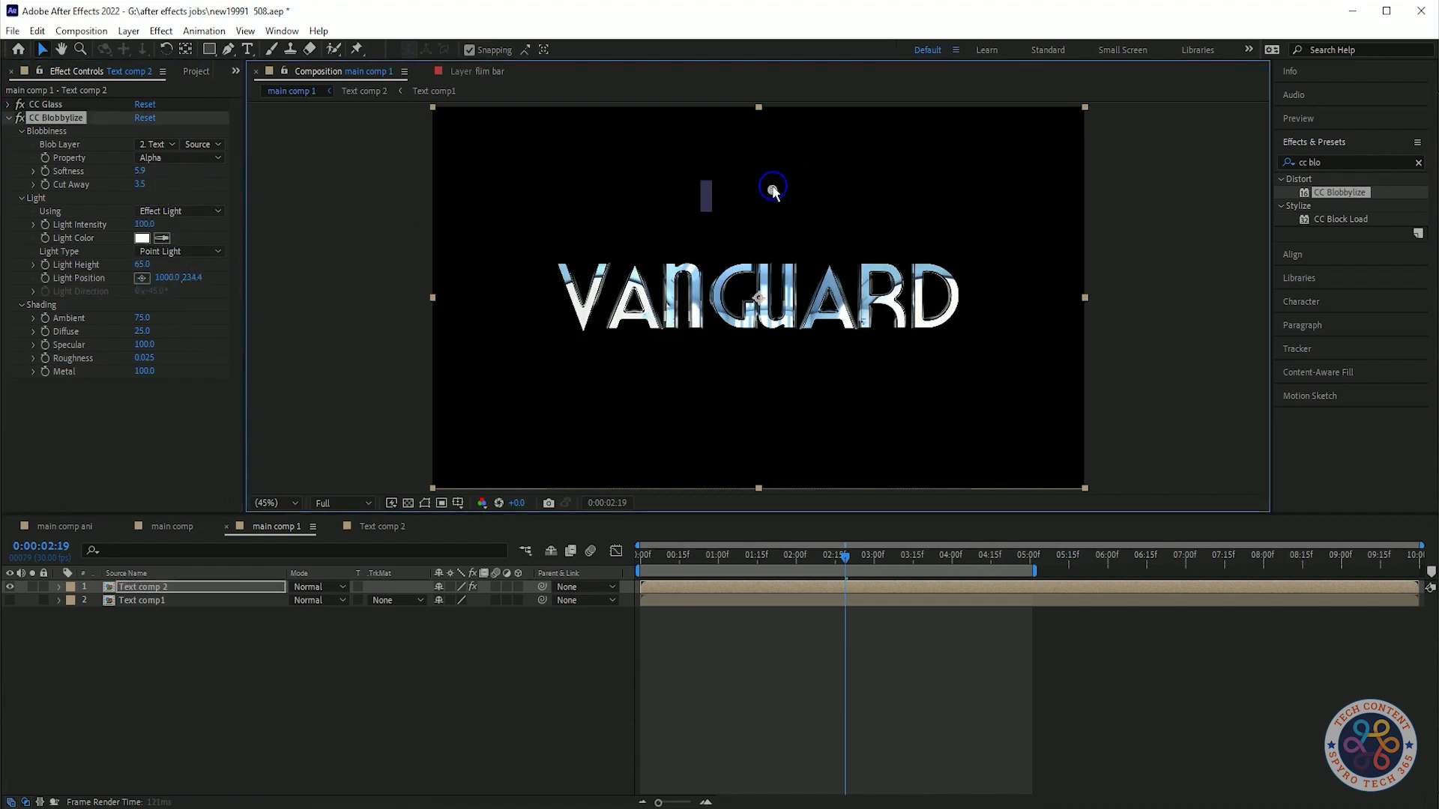
Adjust the Blobbylize Shading Ambient to about 80.3 and Diffuse to about 28.1.
click(76, 375)
drag(145, 332, 25, 426)
key(ctrl+z)
key(ctrl+z)
drag(142, 330, 197, 398)
key(ctrl+z)
key(ctrl+z)
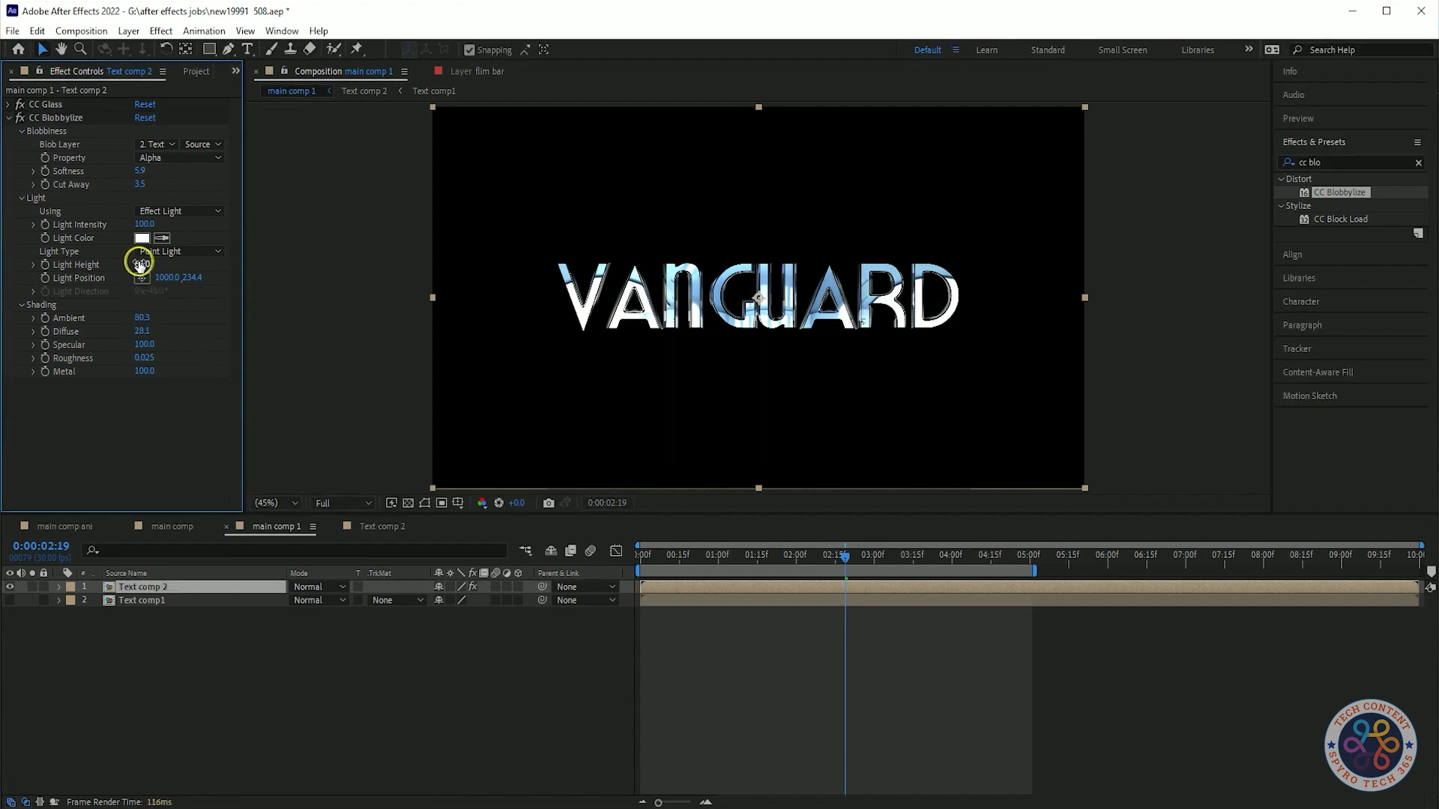
Try lowering the Blobbylize Light Intensity to 35, then undo it.
drag(172, 227, 102, 233)
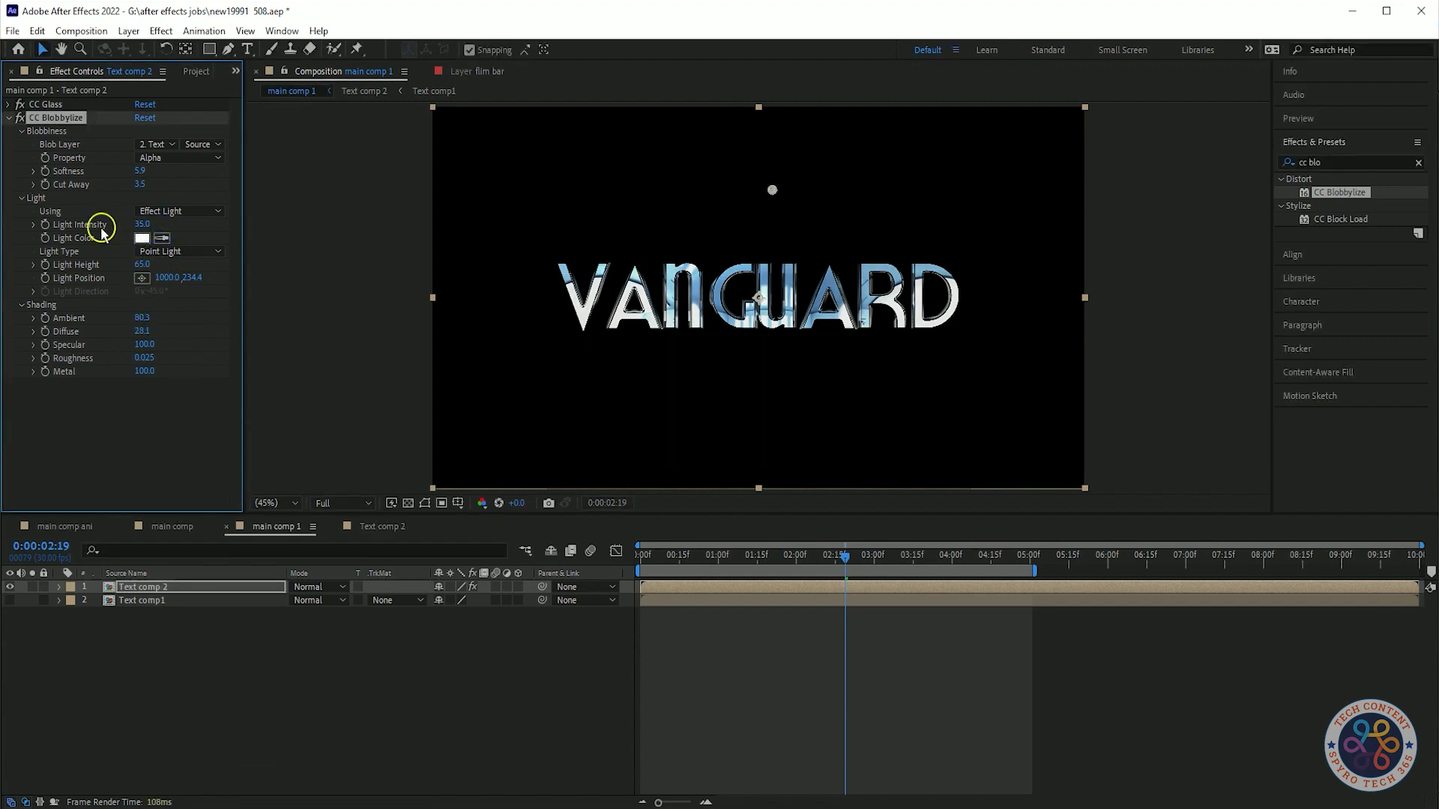
key(ctrl+z)
key(ctrl+z)
key(ctrl+z)
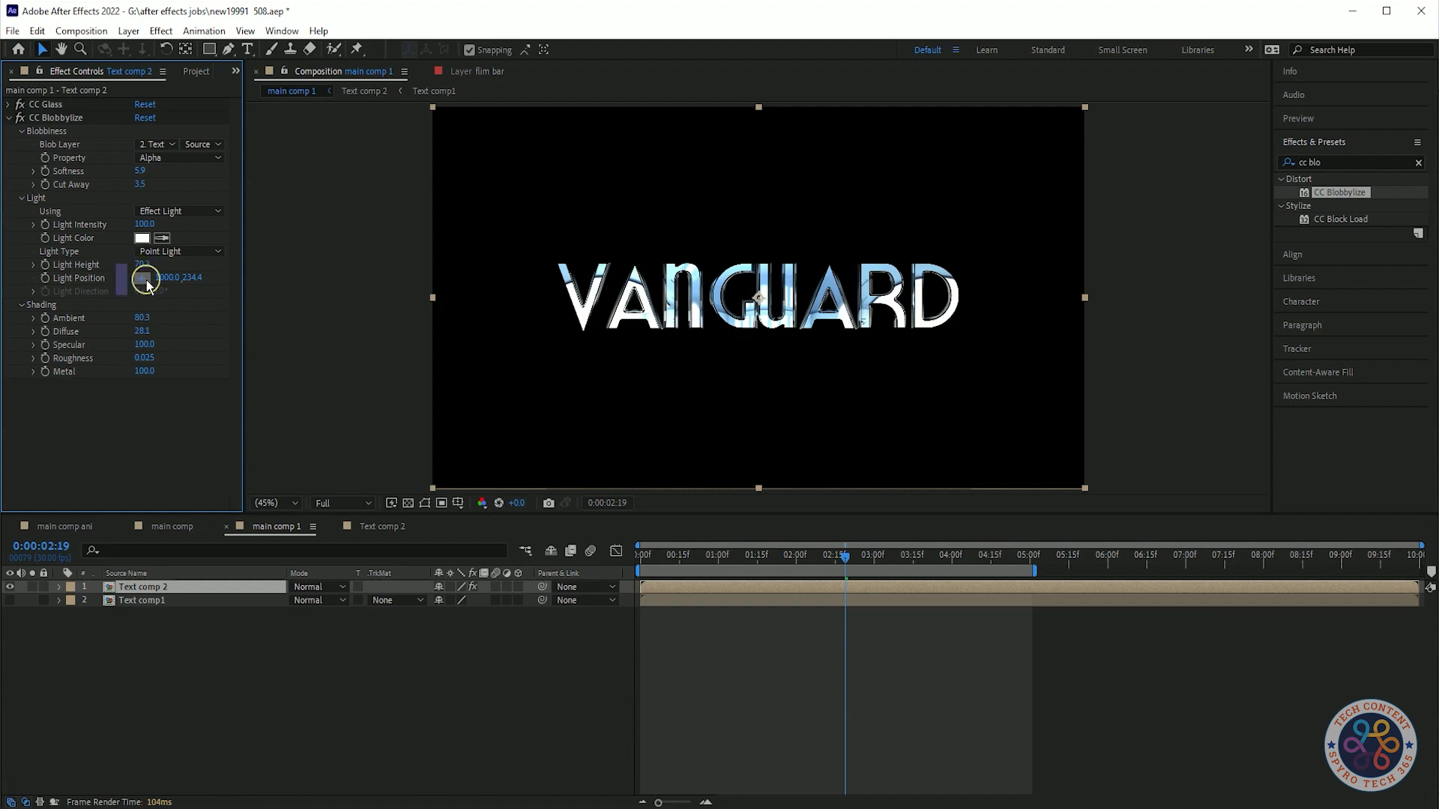
Reposition the Blobbylize point light to about 991, 233 above the lettering.
click(143, 278)
click(734, 189)
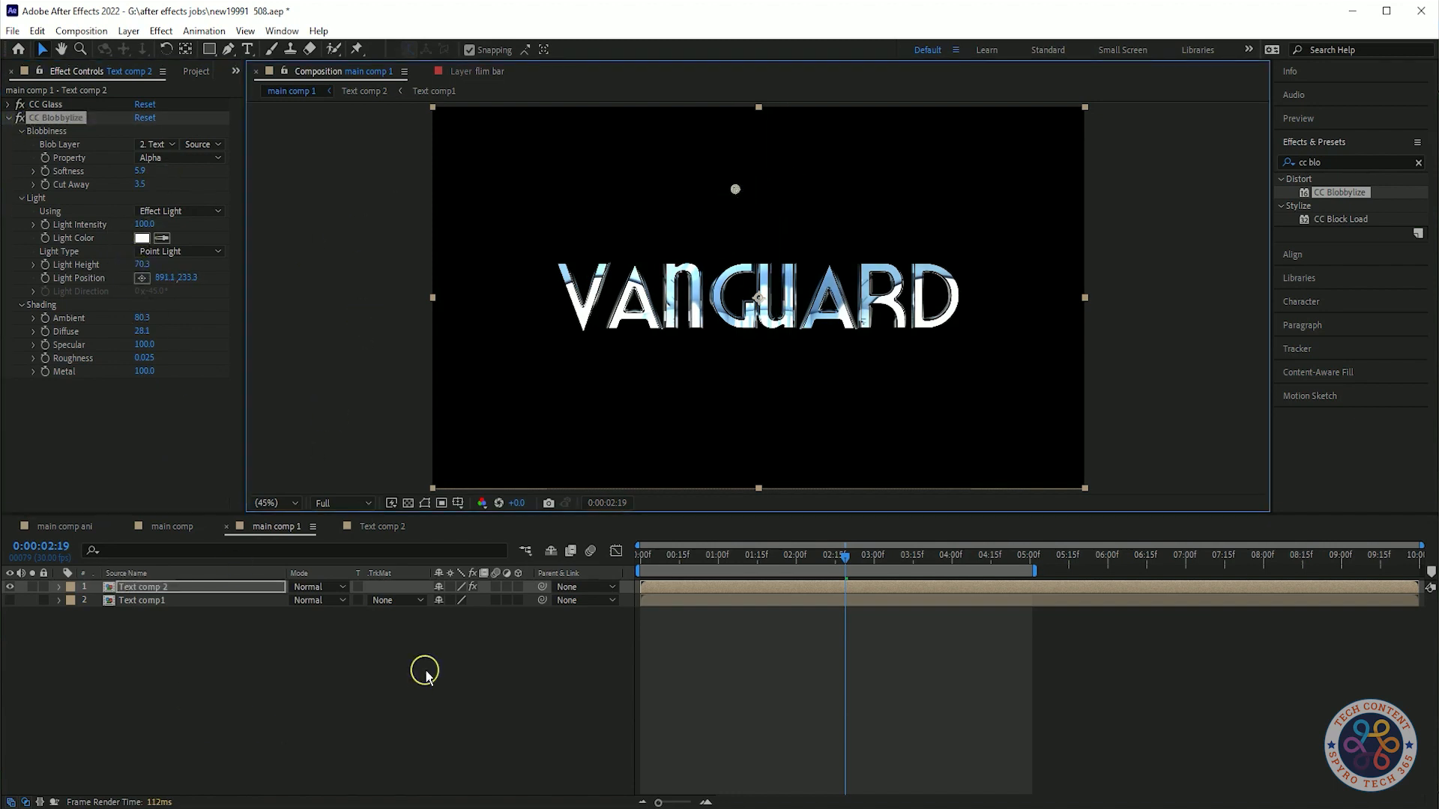
click(916, 742)
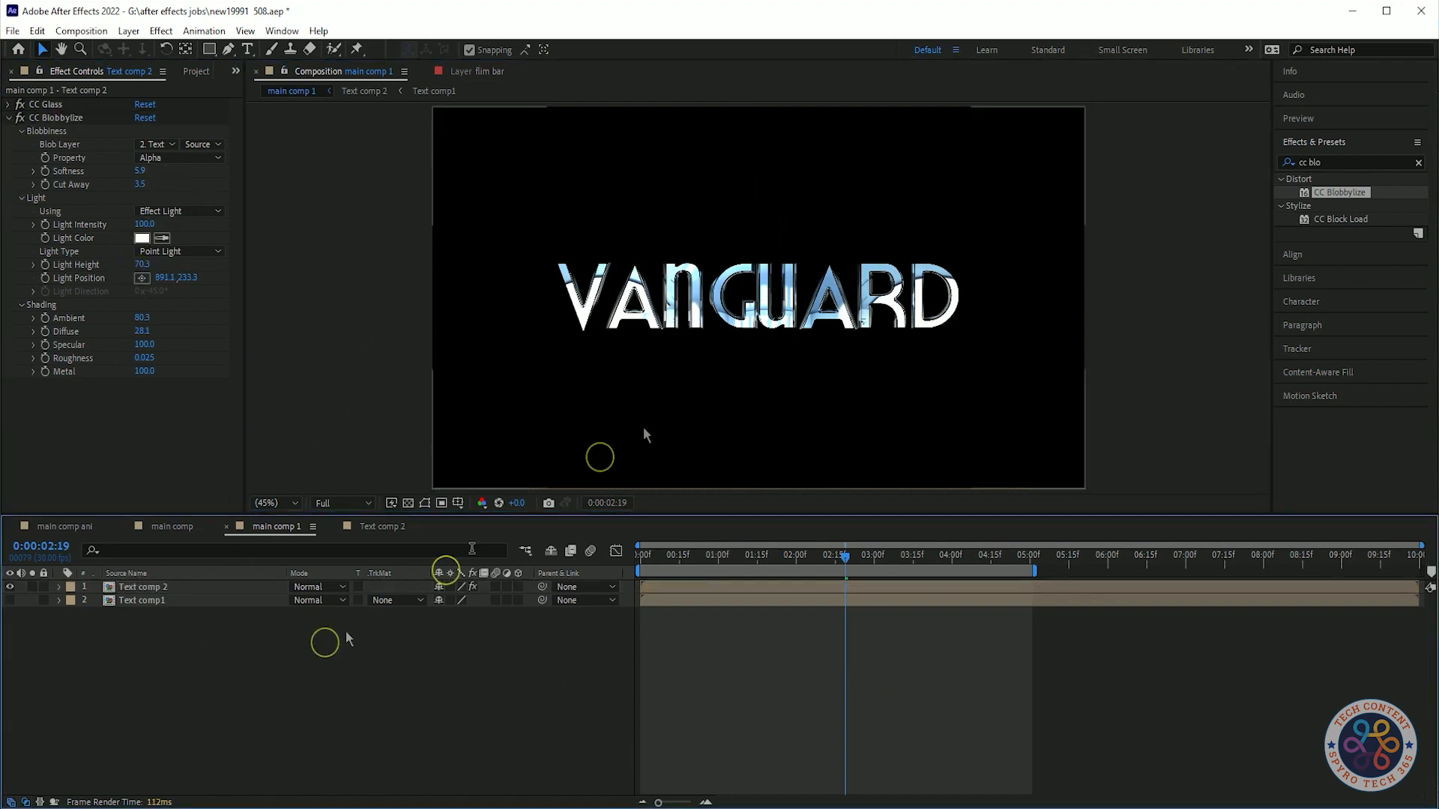
Inspect map111.jpg's Tile Center keyframes in Text comp 2 and preview the animation.
click(1304, 119)
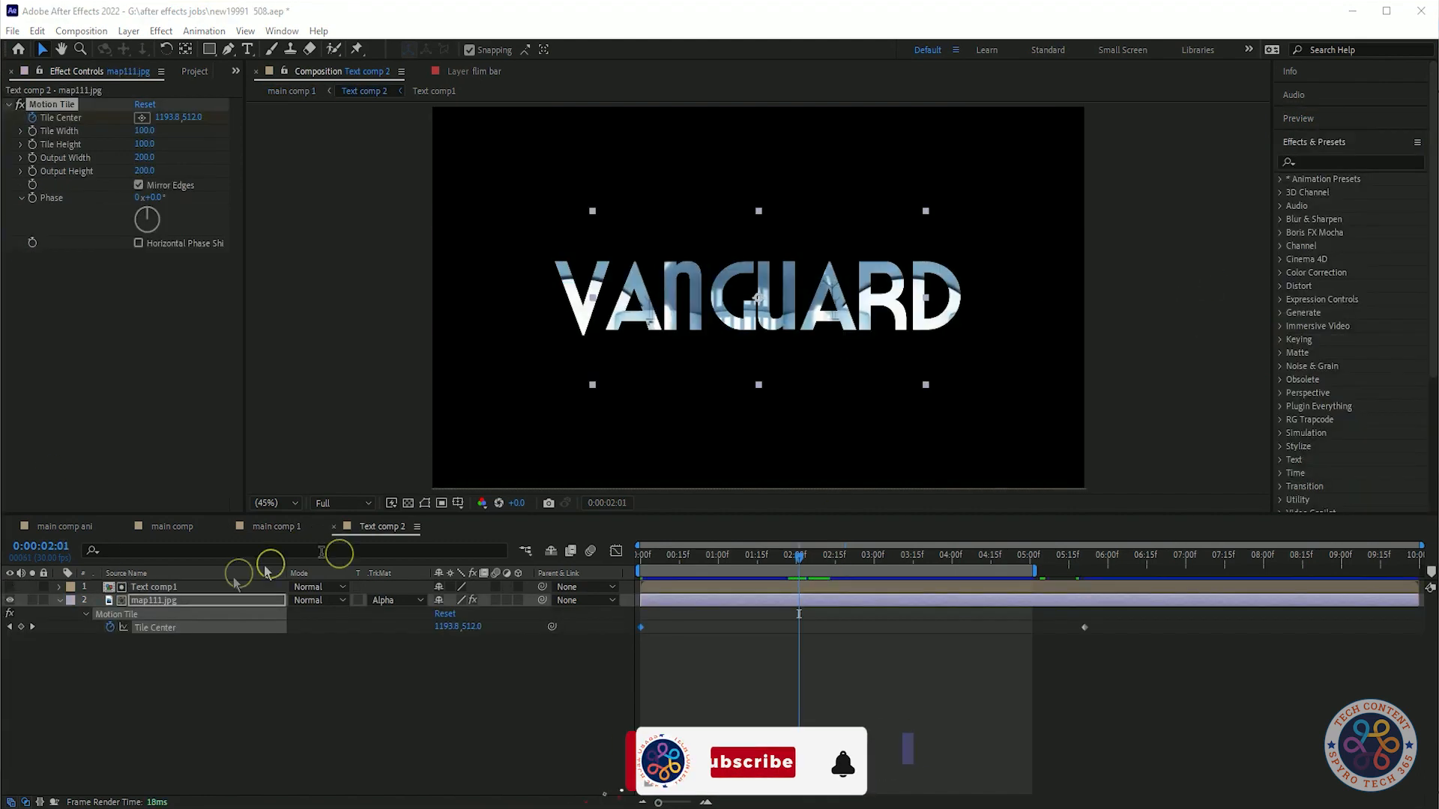
click(21, 628)
click(643, 628)
drag(641, 628, 640, 629)
drag(799, 557, 569, 553)
key(space)
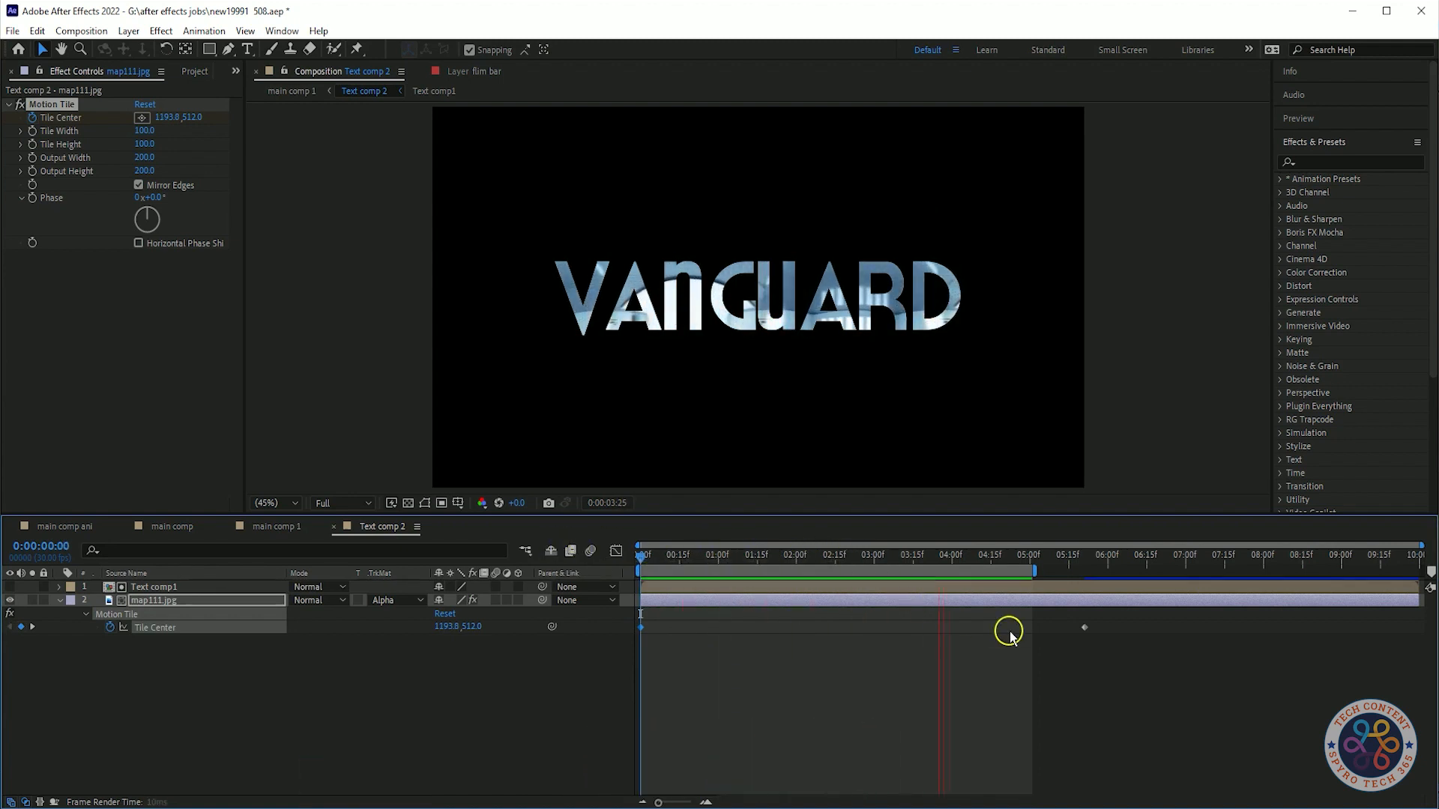
key(space)
Return to main comp 1, preview it, and save the project.
drag(857, 558, 240, 534)
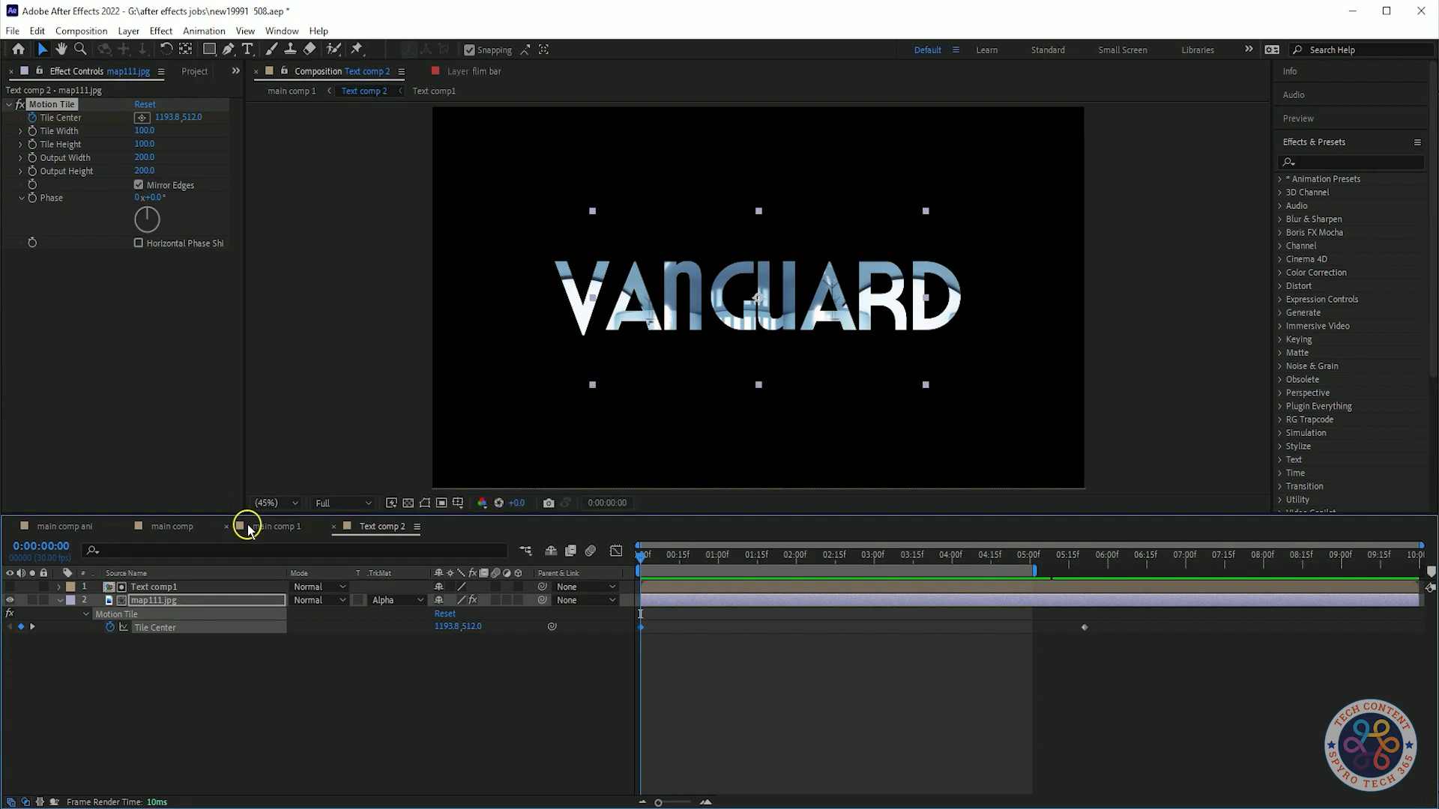
click(252, 527)
key(space)
key(space)
key(ctrl+s)
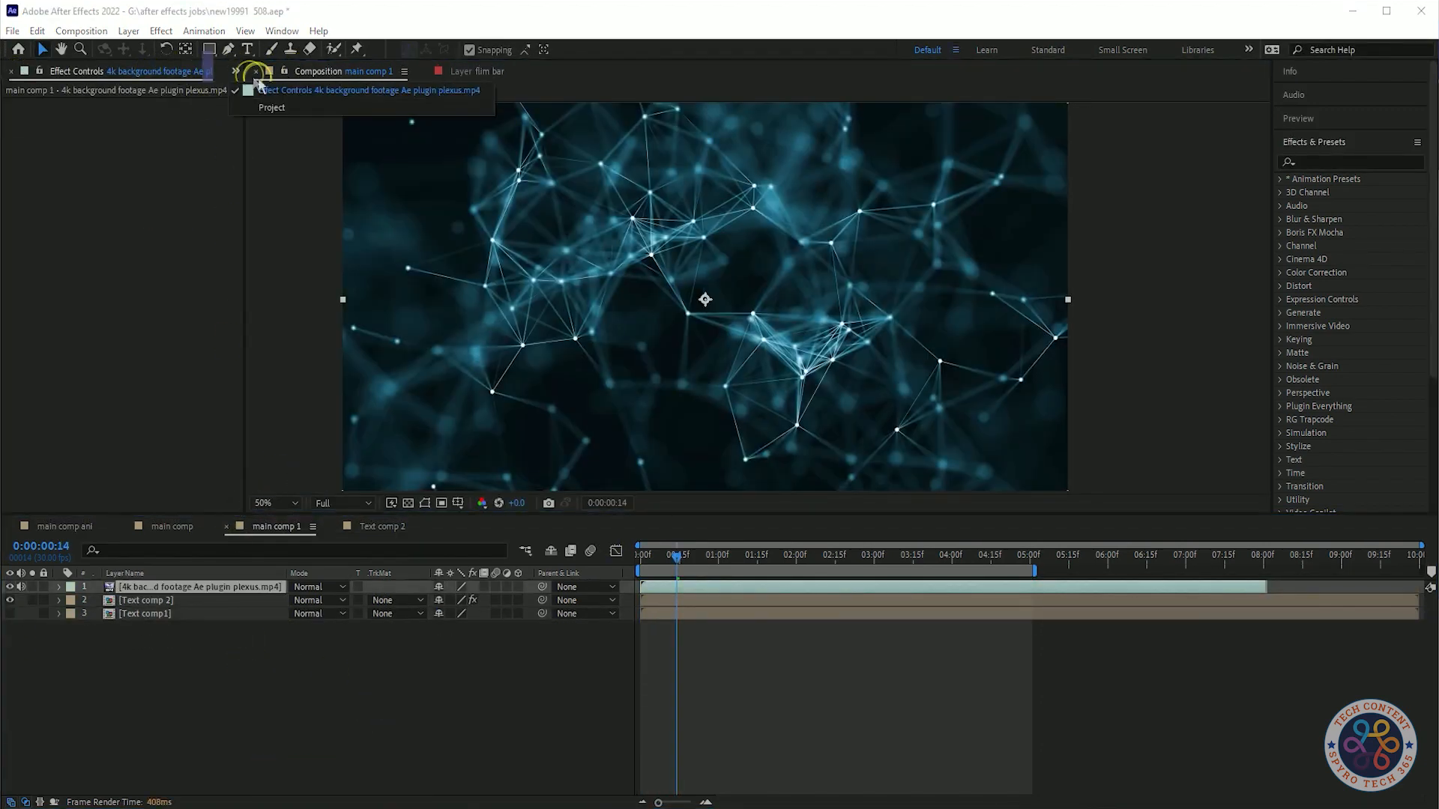
Reveal the plexus background footage layer's source in the project panel.
scroll(131, 389, up, 3)
right_click(197, 587)
click(238, 560)
key(o)
key(space)
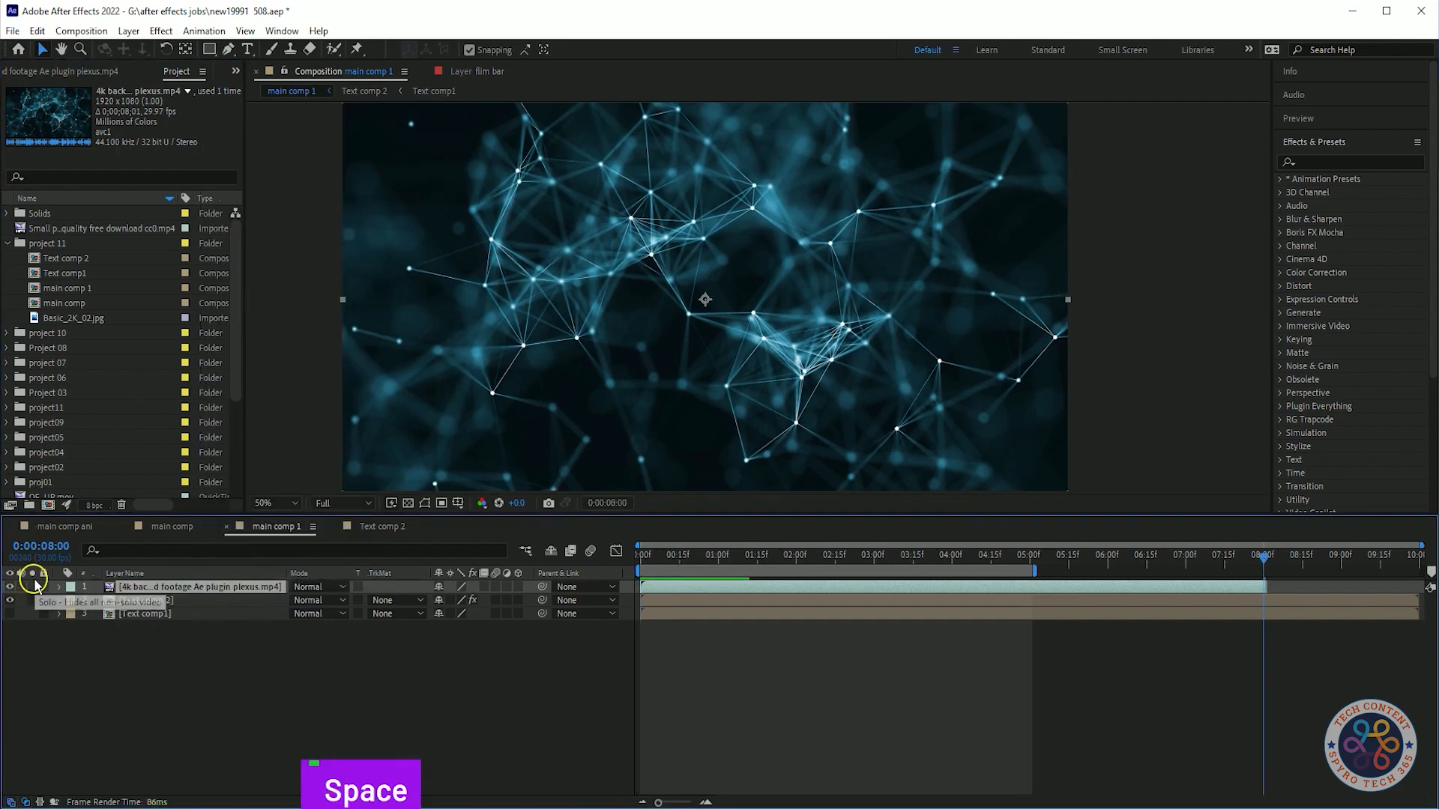
Rename the plexus footage layer to BG video.
key(b)
key(a)
key(c)
key(k)
key(space)
right_click(210, 592)
click(270, 555)
key(BackSpace)
text(BG video)
key(Return)
Set the work area end to about 5:01 and preview main comp 1.
drag(703, 557, 517, 561)
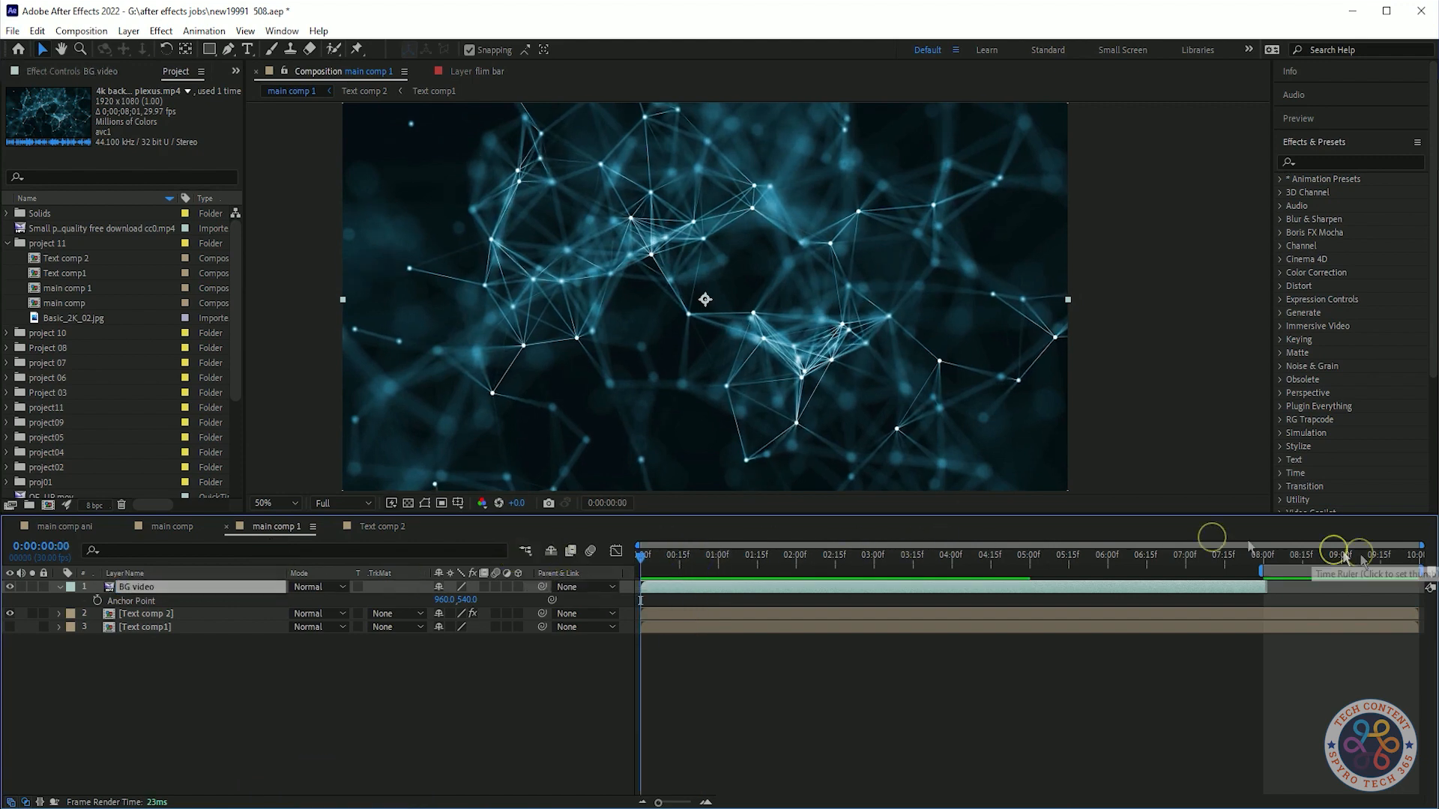
drag(1357, 567, 795, 572)
mouse_move(1030, 560)
mouse_down()
mouse_move(1044, 562)
mouse_move(1033, 573)
mouse_up()
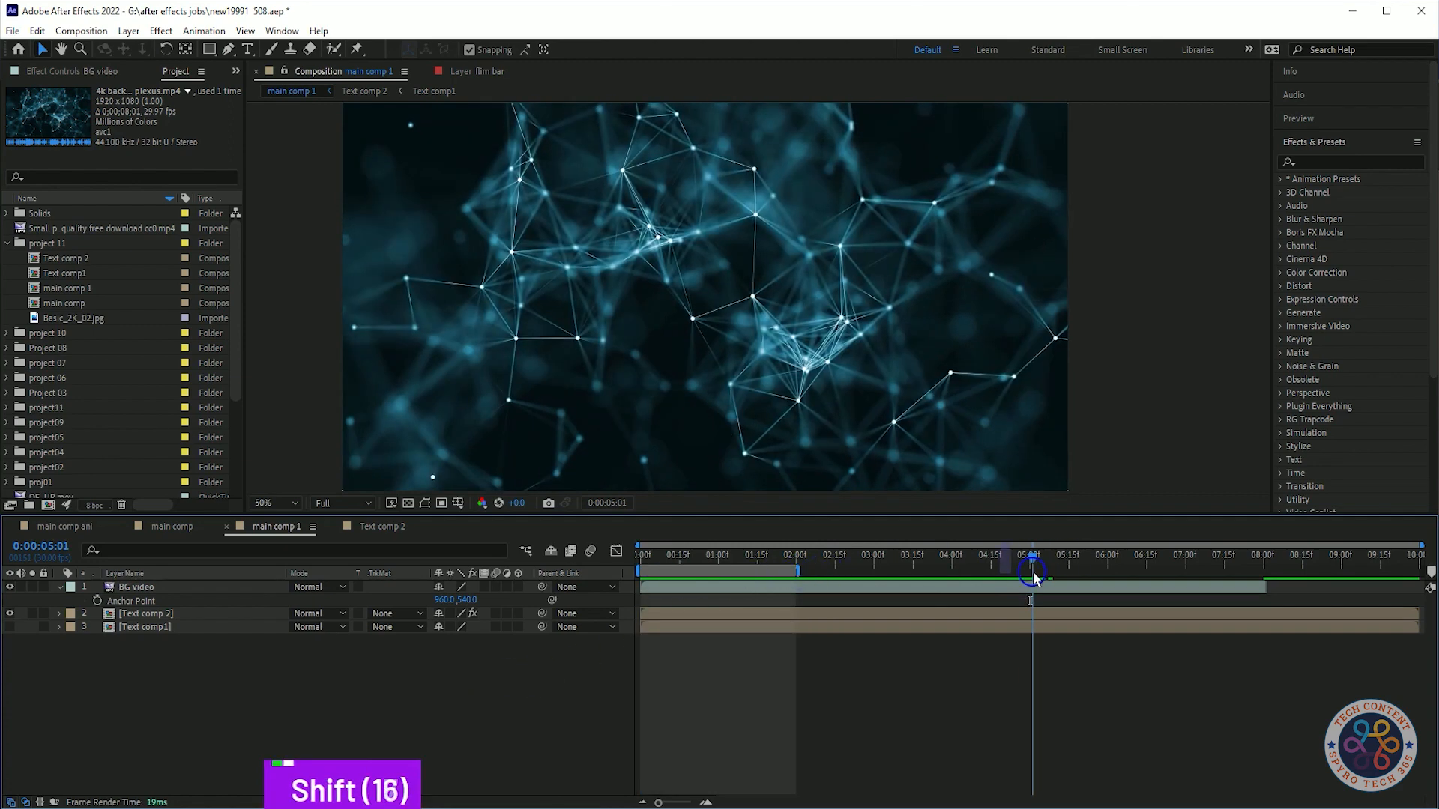
key(n)
key(space)
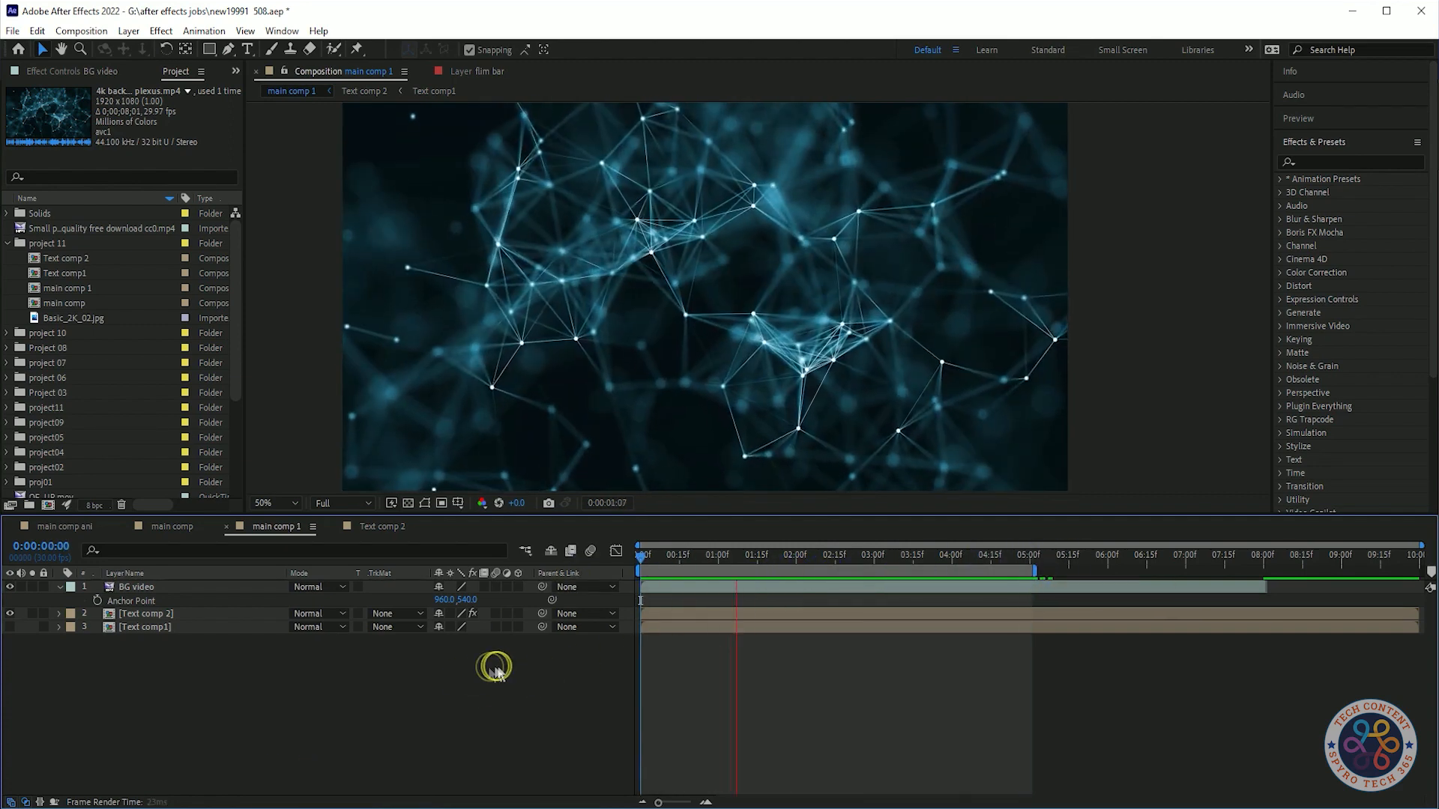
click(60, 587)
click(339, 658)
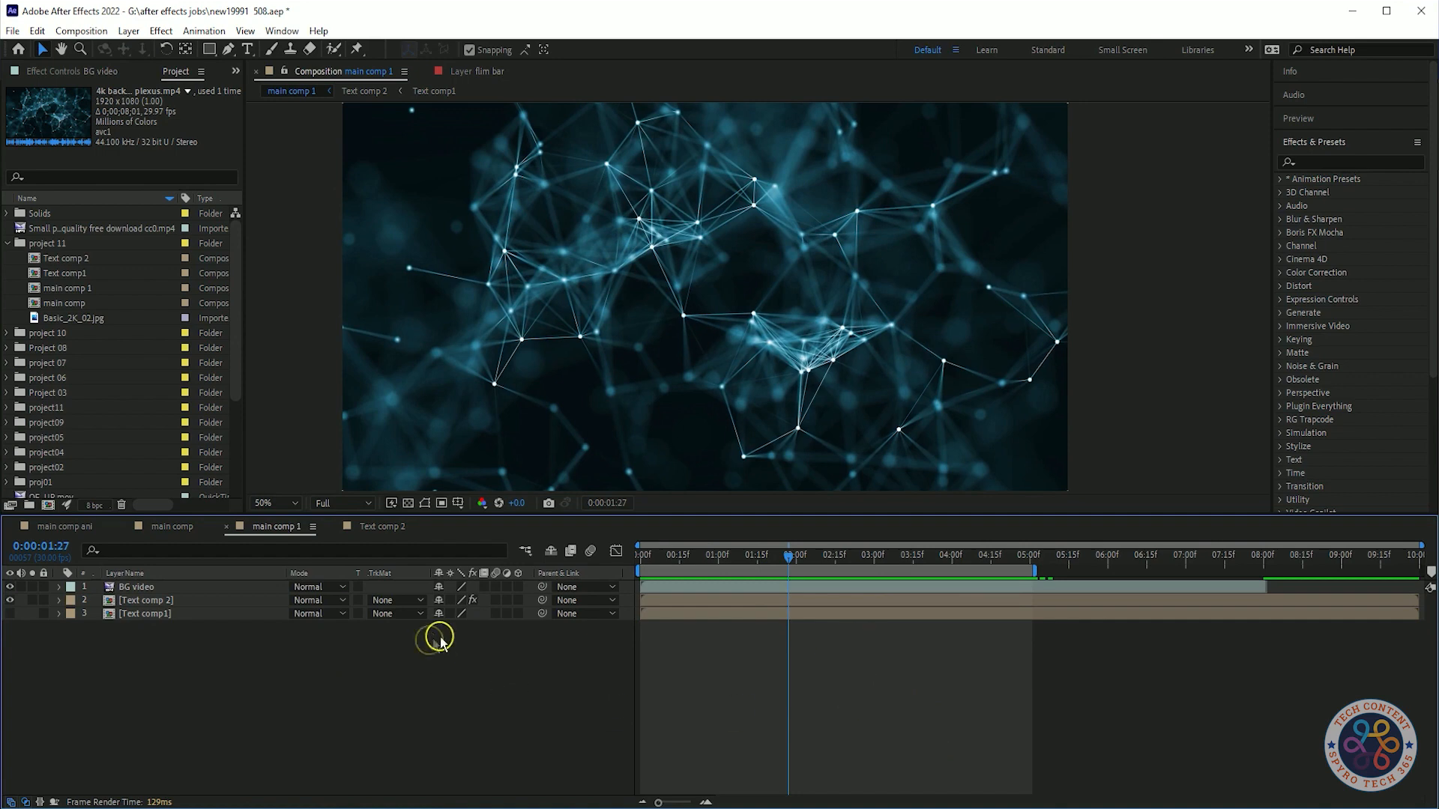
Open Text comp1 and apply the Decrease Tracking text animation preset to the VaNGuard layer.
click(926, 740)
drag(159, 591, 308, 634)
click(308, 635)
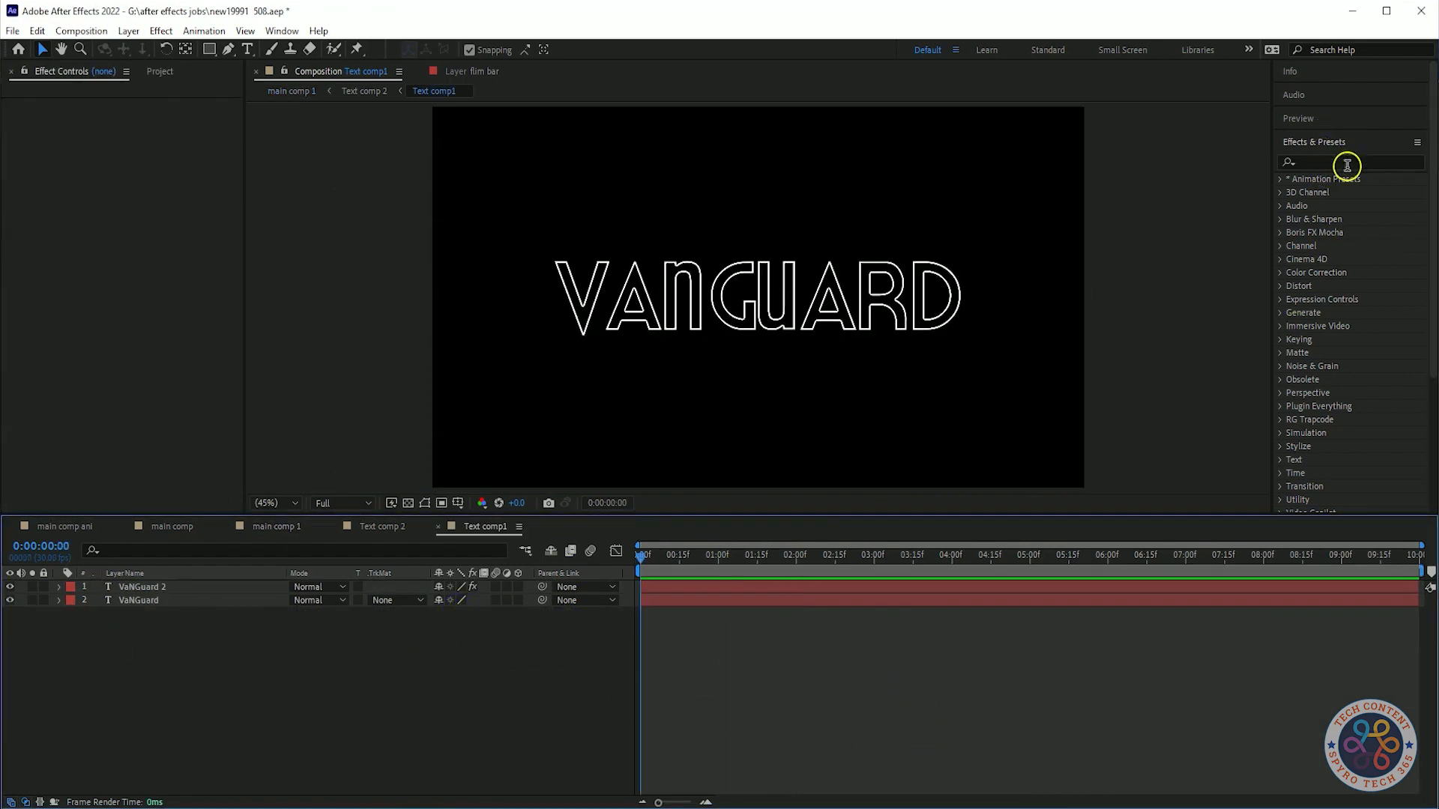
click(1280, 178)
click(1292, 339)
scroll(1398, 395, down, 3)
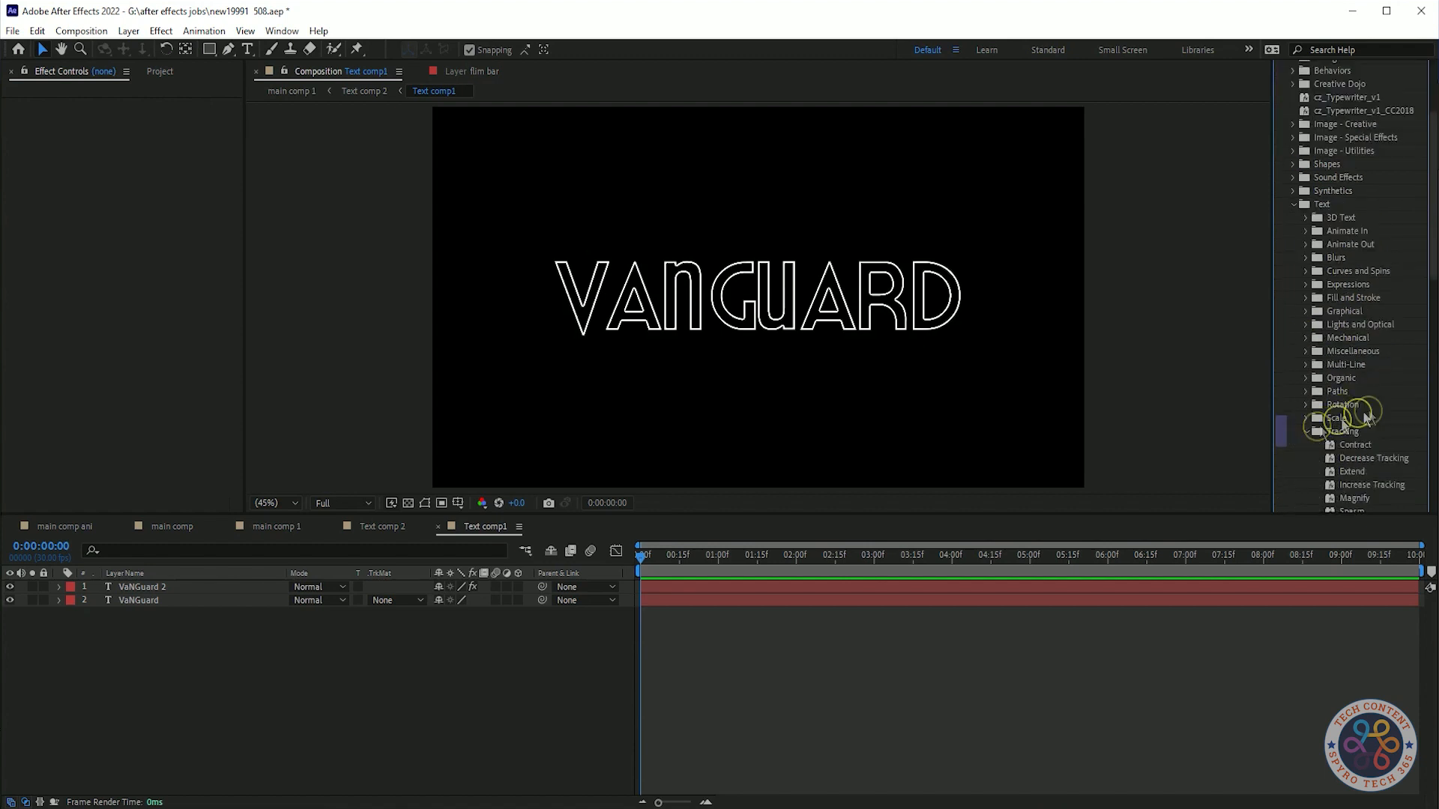
scroll(1364, 416, down, 3)
drag(1372, 322, 238, 634)
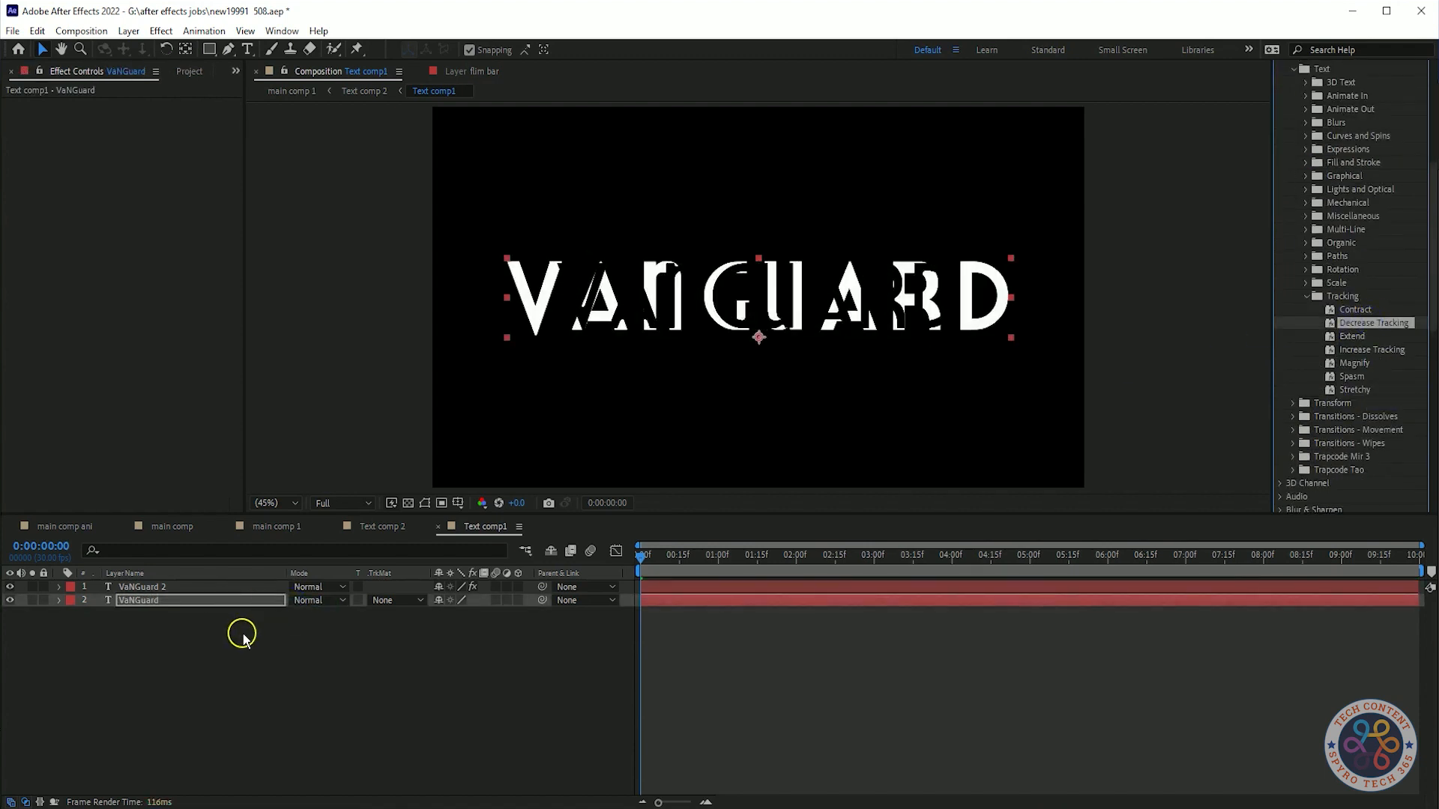
Reveal the layer's Tracking Amount keyframes and set the first keyframe's value to 100.
key(u)
key(u)
click(229, 604)
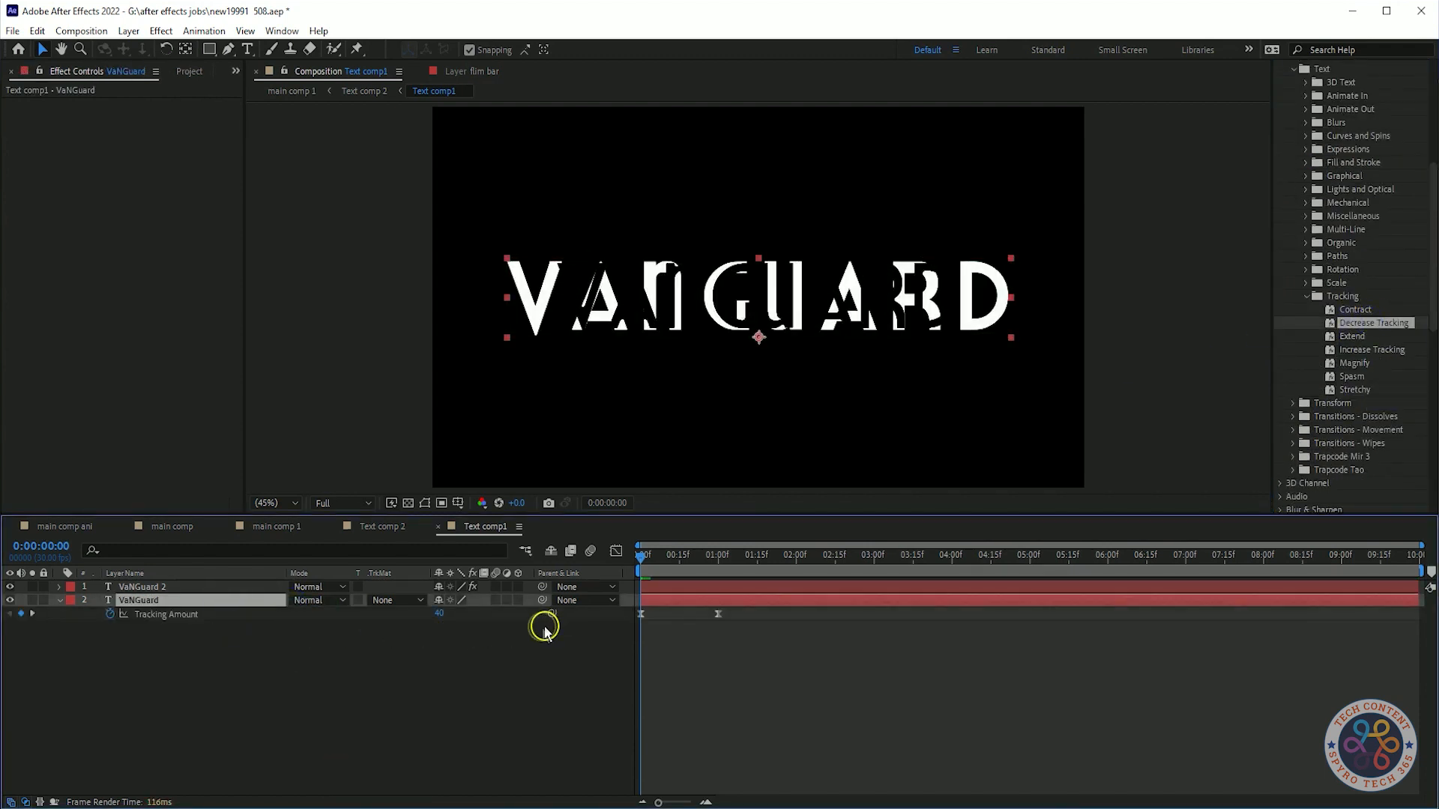
drag(438, 616, 498, 633)
Preview the tracking animation and inspect its keyframes in the timeline.
key(space)
drag(734, 555, 604, 600)
click(714, 634)
click(718, 614)
click(615, 551)
click(448, 684)
click(617, 552)
drag(682, 559, 702, 587)
Replace the top VaNGuard 2 layer with a duplicate of the animated VaNGuard layer carrying the Fill and Matte Choker effects.
click(206, 589)
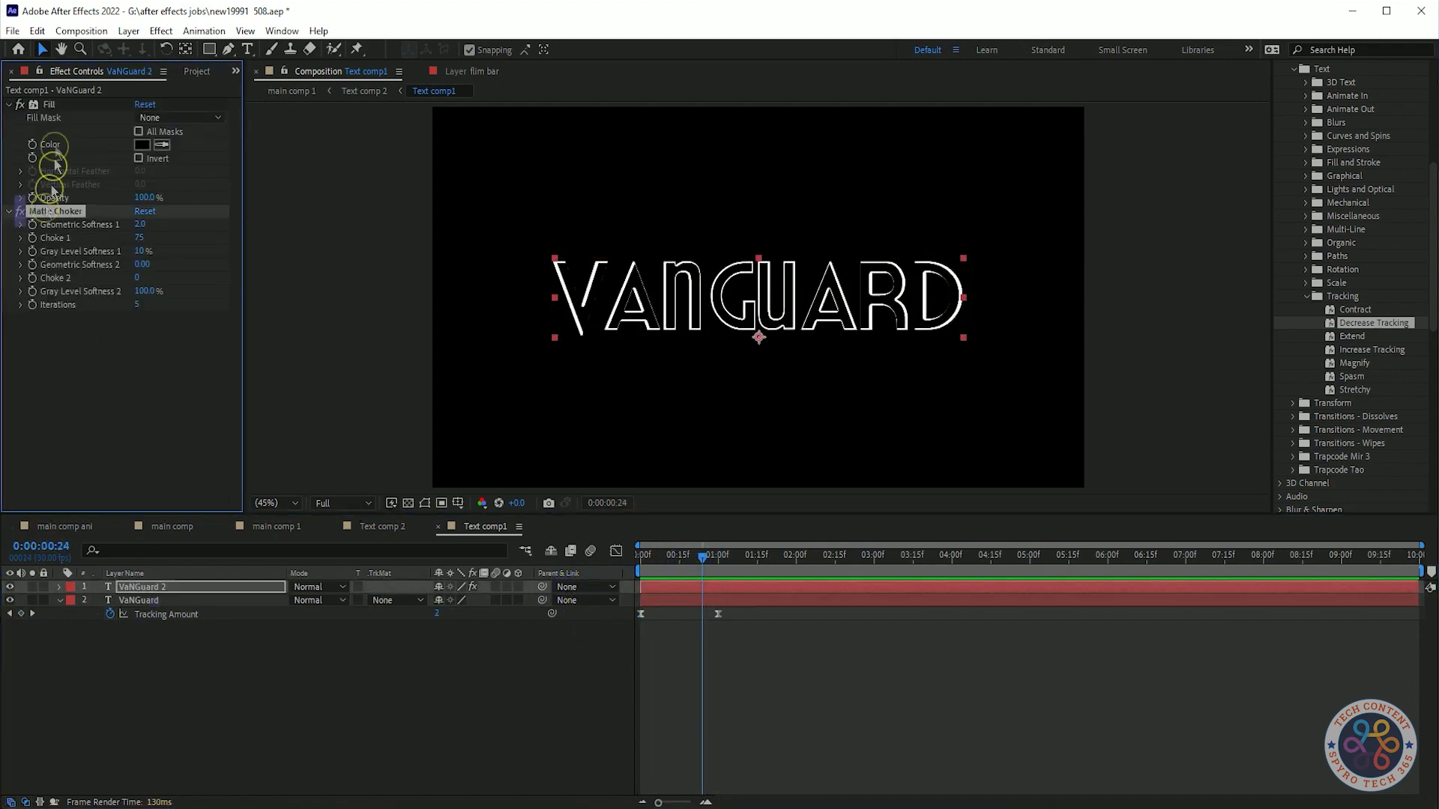
click(153, 600)
key(ctrl+d)
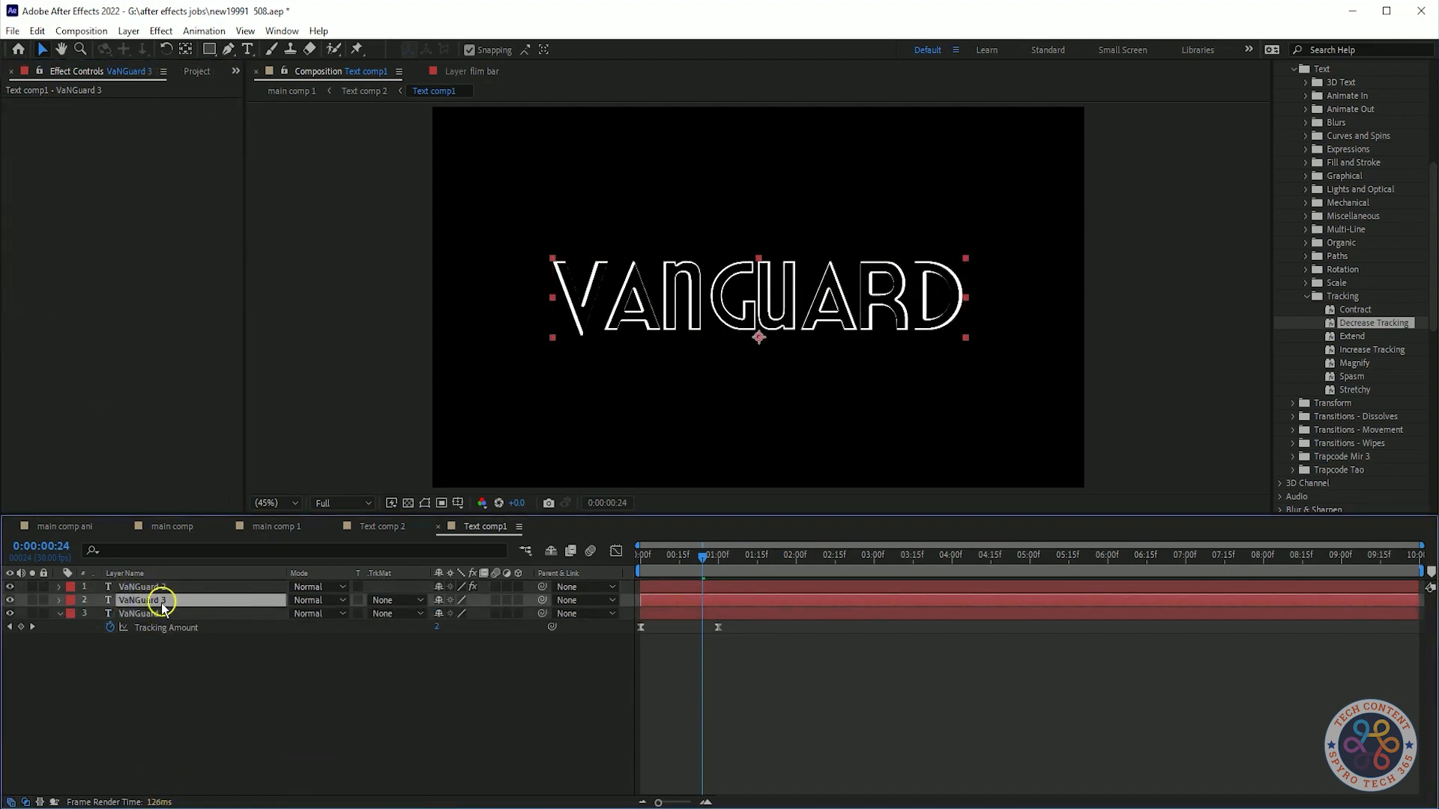
key(ctrl+v)
click(142, 586)
key(Delete)
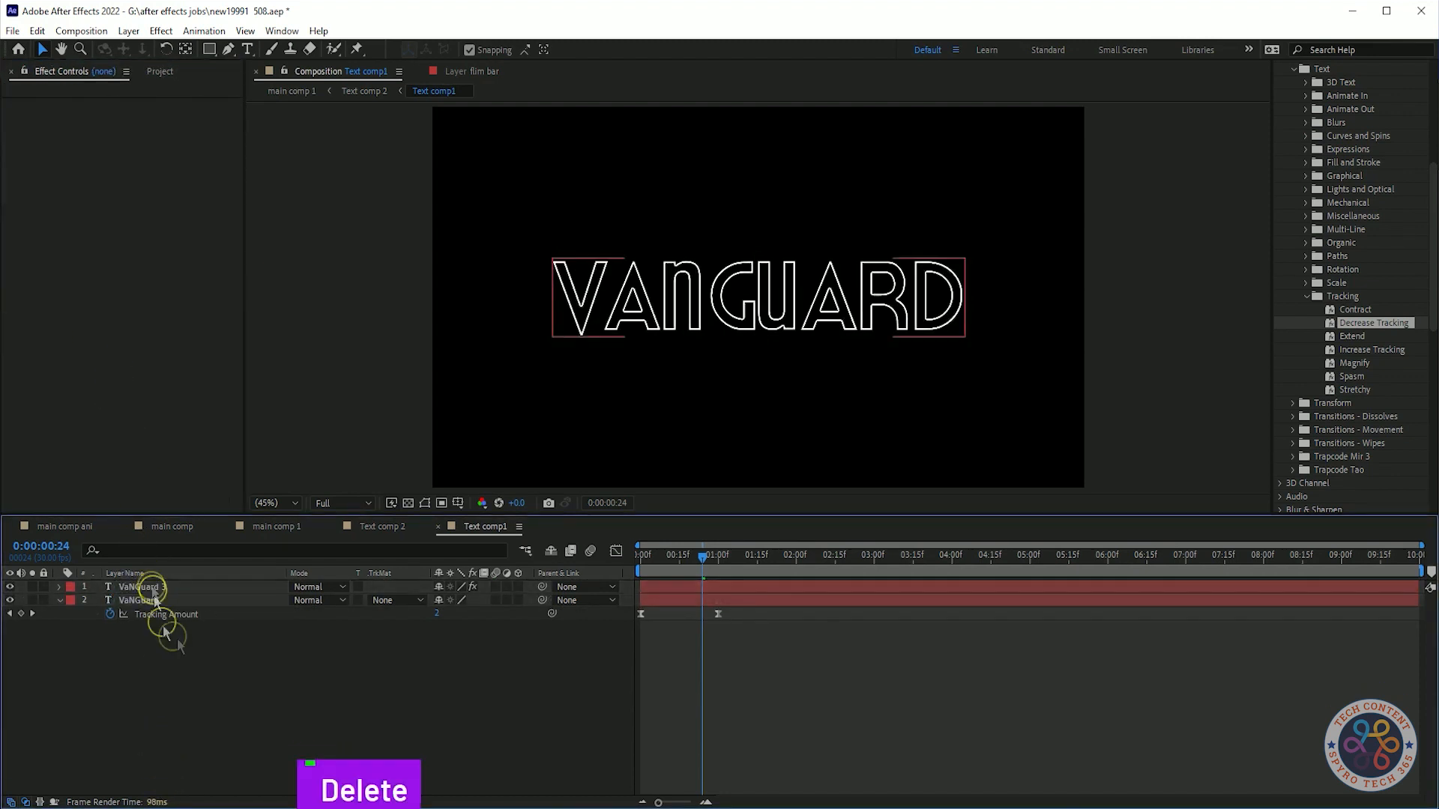
key(Home)
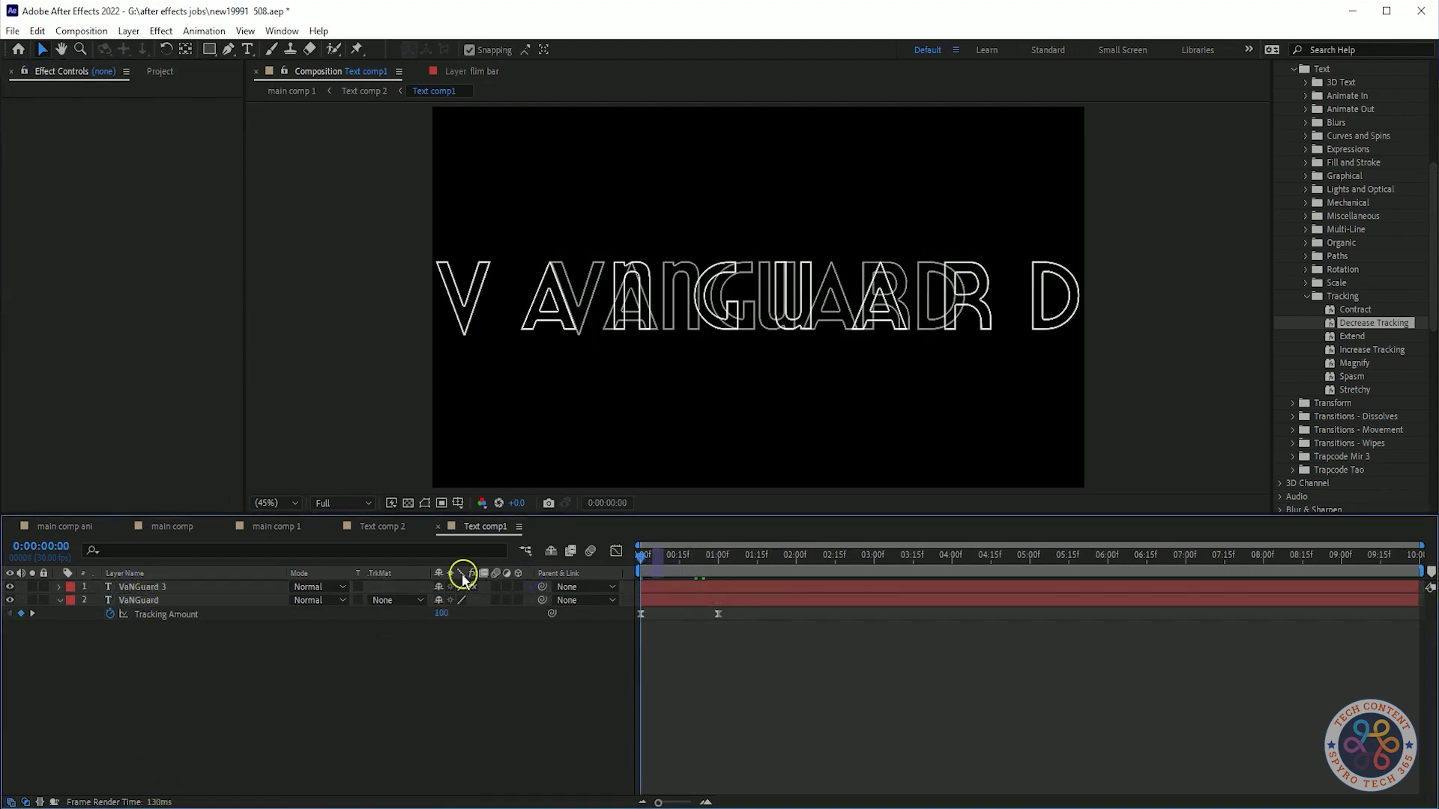
Rename the duplicated top layer to VaNGuard 2 and preview the animation.
right_click(219, 587)
click(262, 557)
click(199, 588)
key(BackSpace)
text(2)
click(212, 678)
key(space)
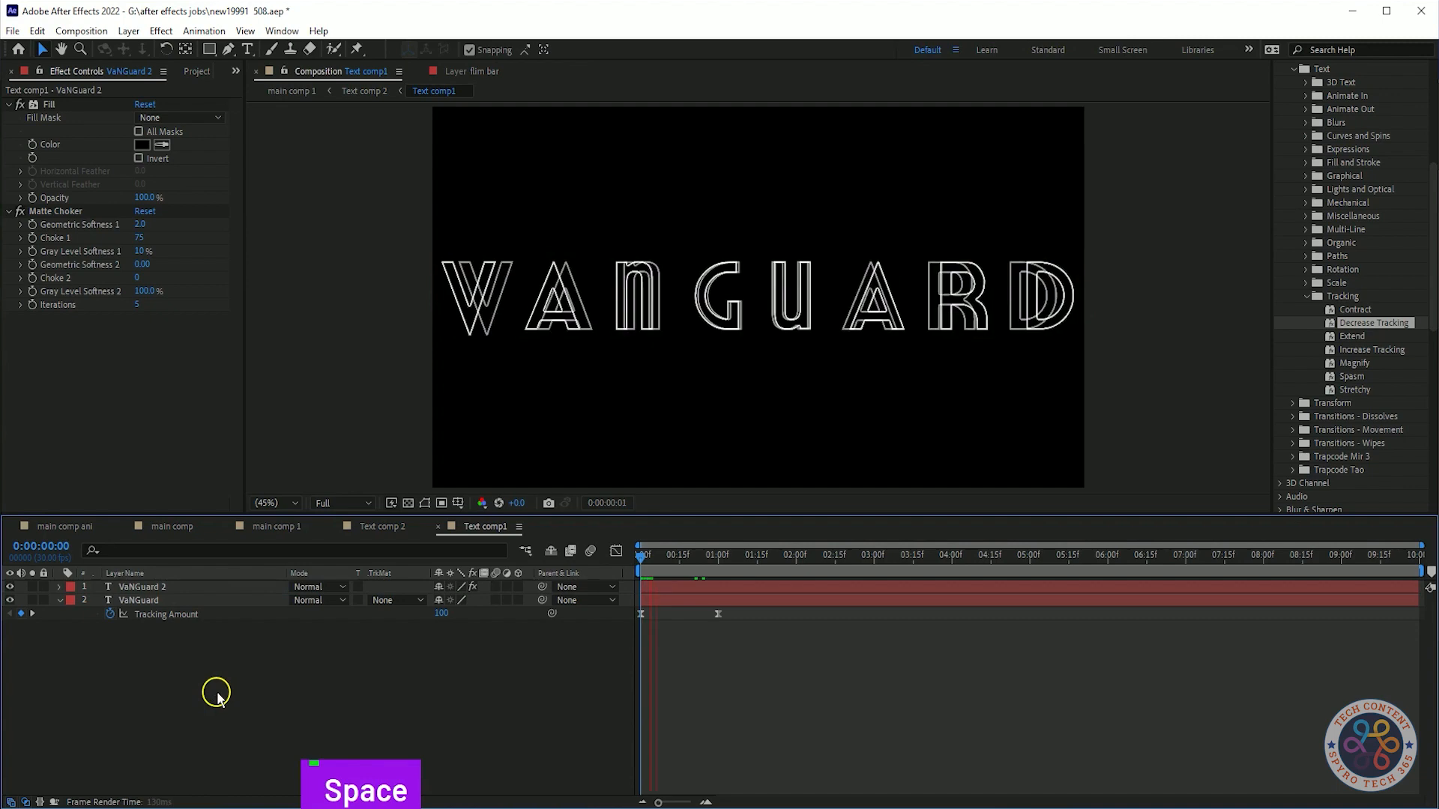
Return to main comp 1 and preview the title animation from the start.
key(space)
click(277, 526)
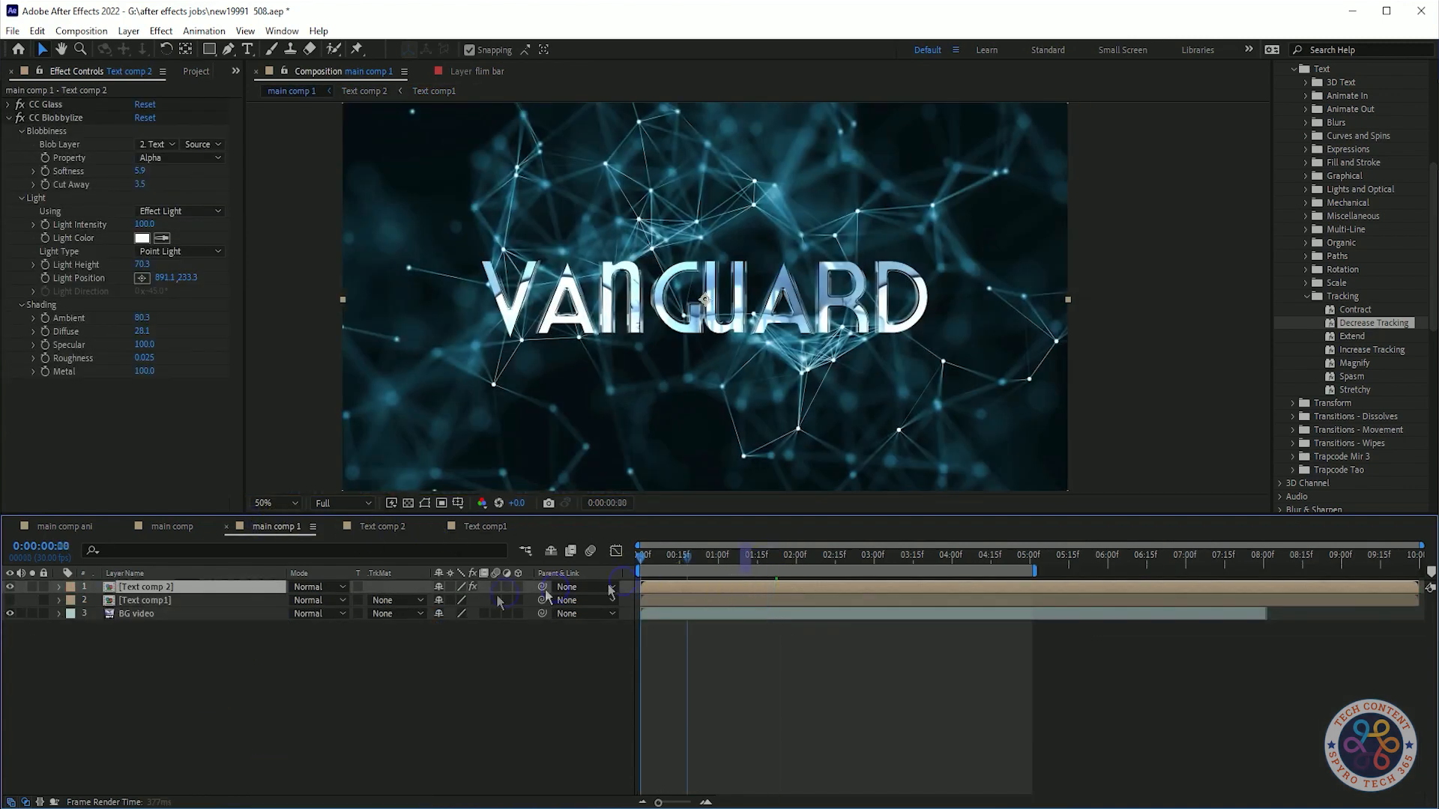
key(Home)
key(space)
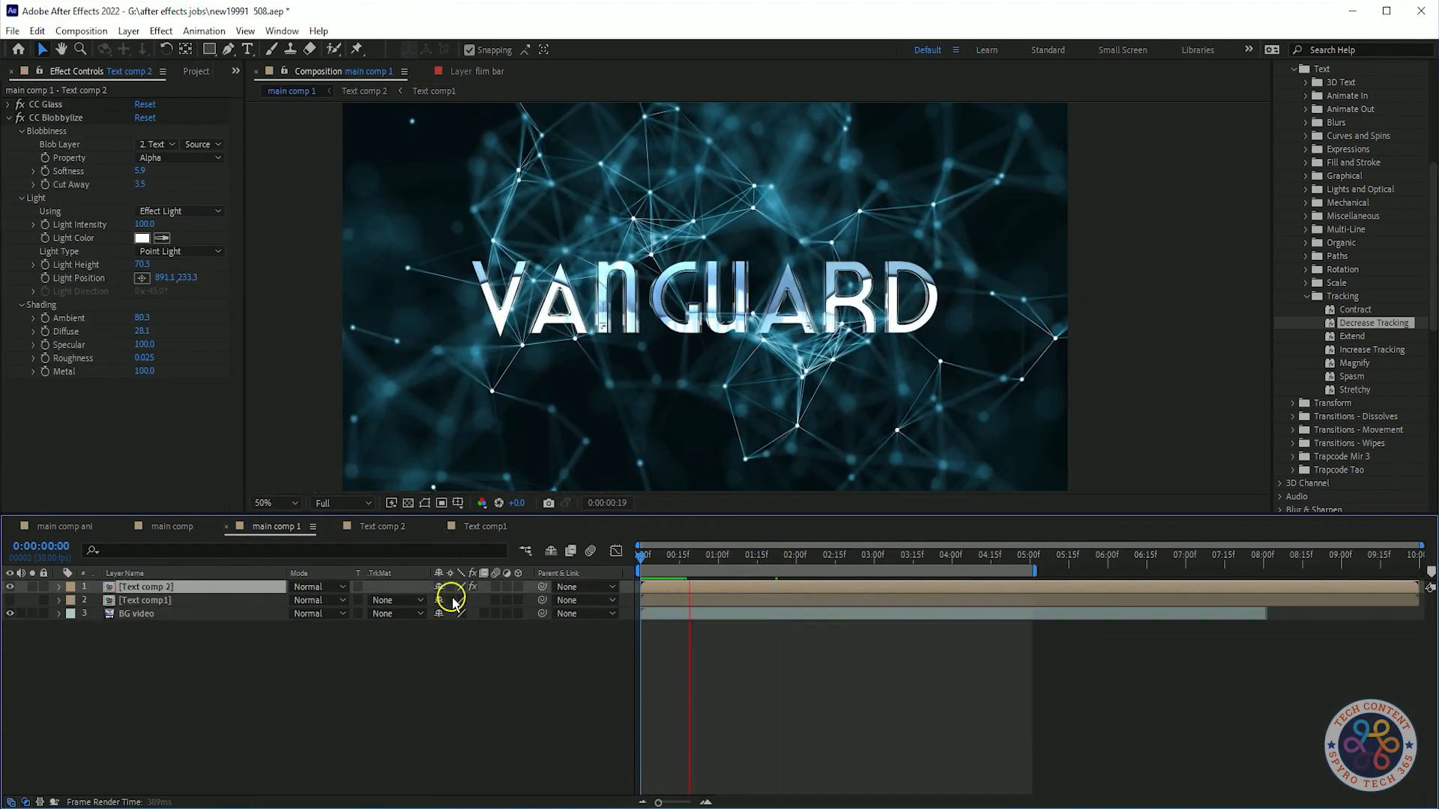
key(space)
Search the effects for tint and apply Tint to the BG video layer.
click(193, 619)
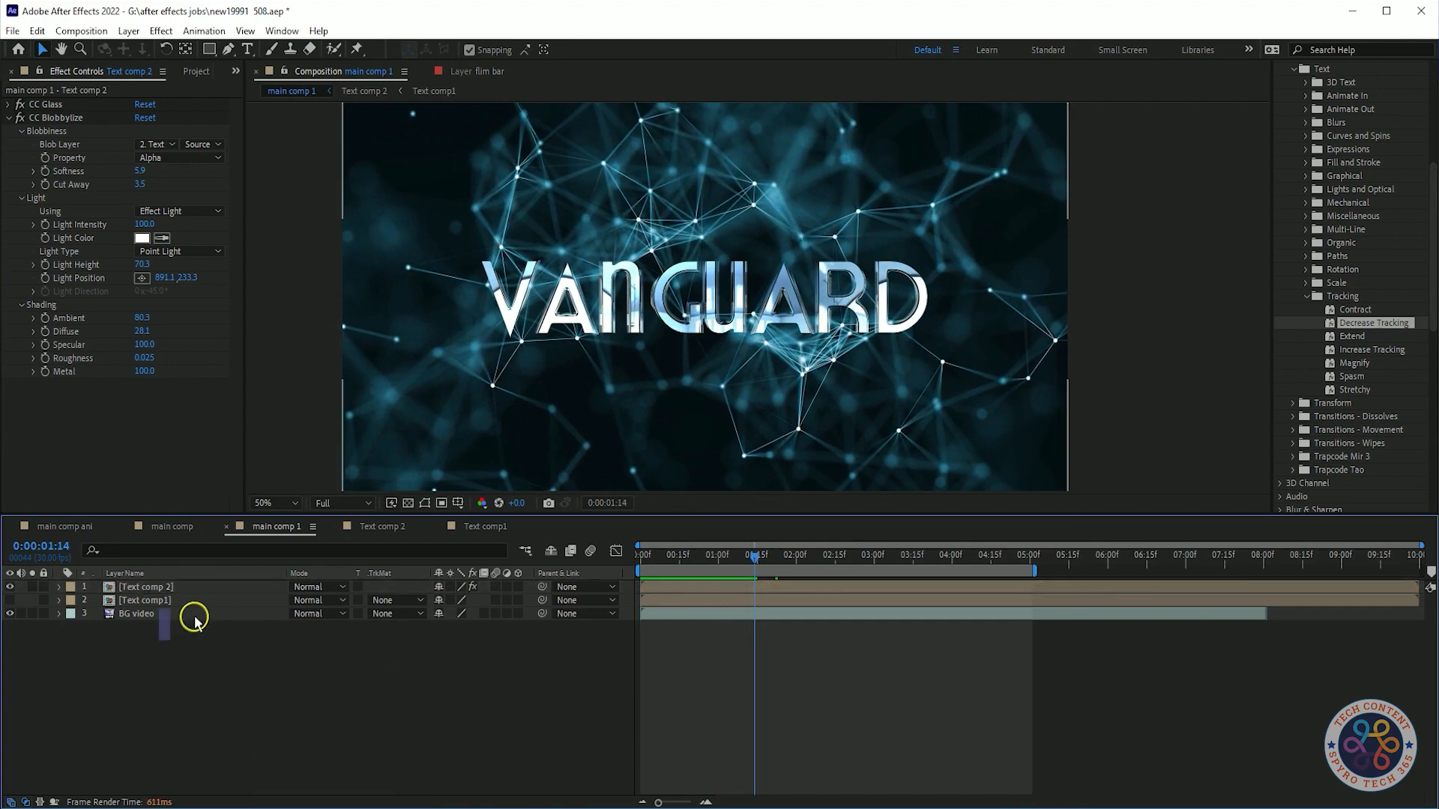
click(194, 618)
scroll(1362, 225, up, 10)
click(1326, 162)
text(tint)
drag(1334, 232, 128, 248)
Set the Tint's Map White To color to blue 2658FF.
click(142, 131)
click(205, 262)
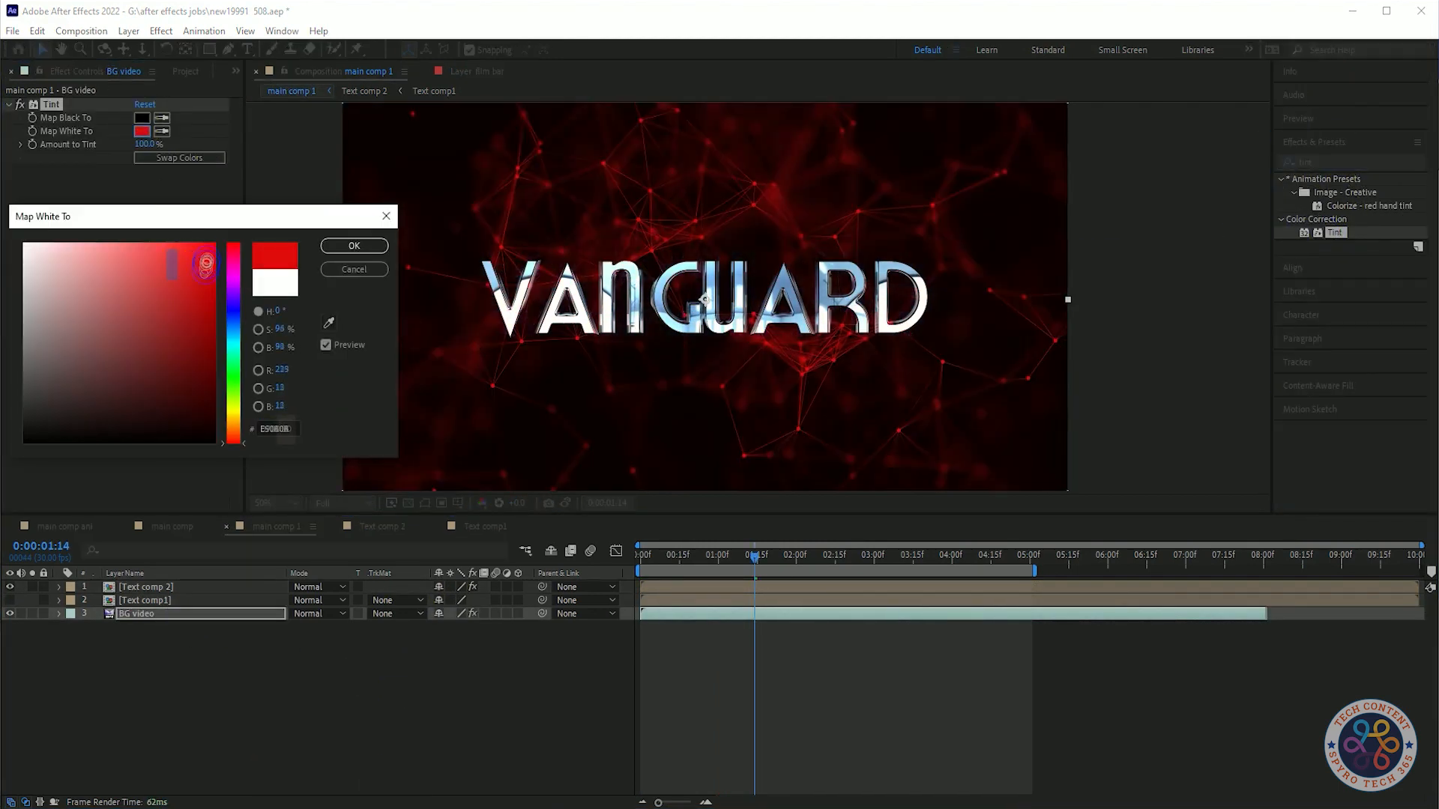
drag(202, 370, 210, 260)
click(233, 305)
drag(206, 315, 186, 242)
click(234, 347)
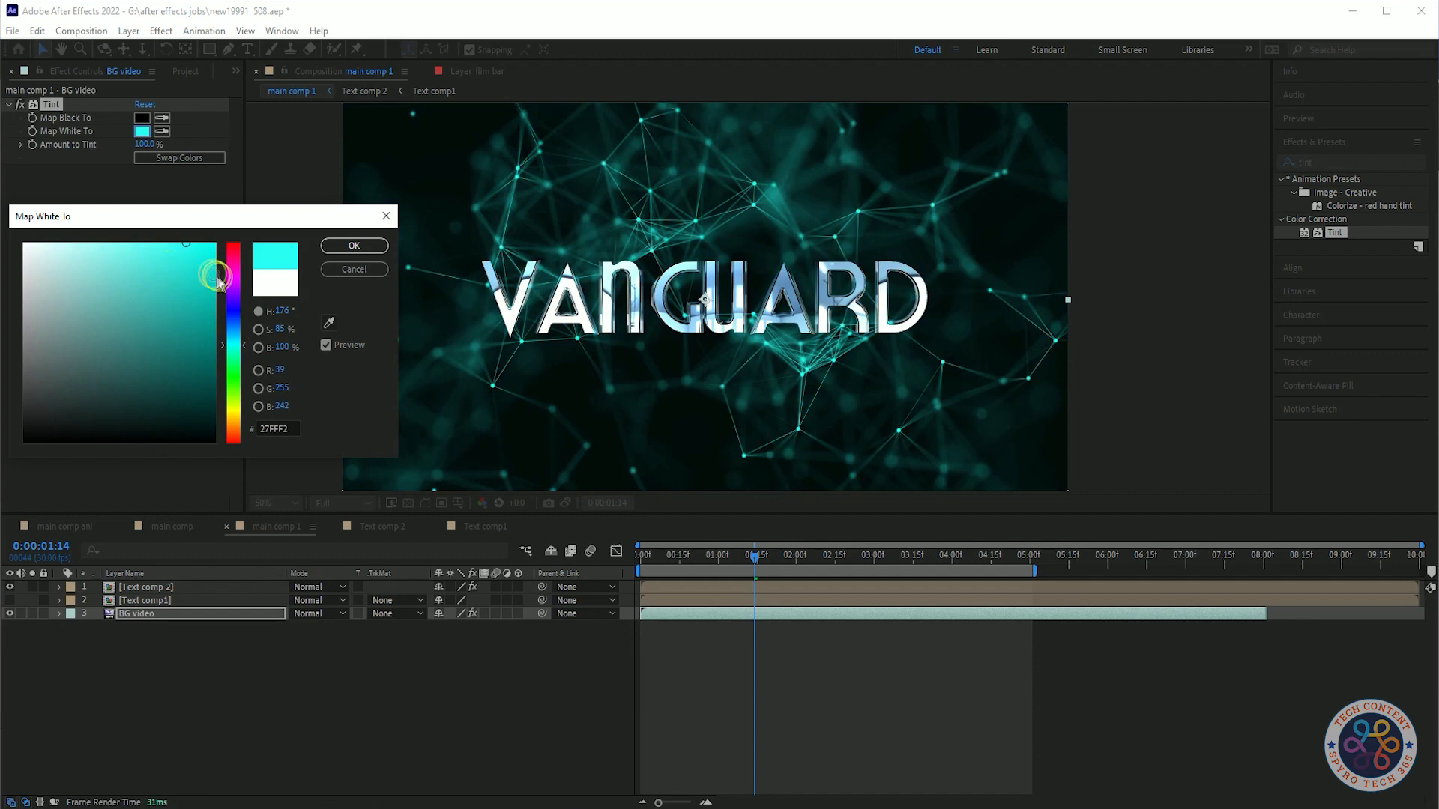
drag(241, 370, 239, 459)
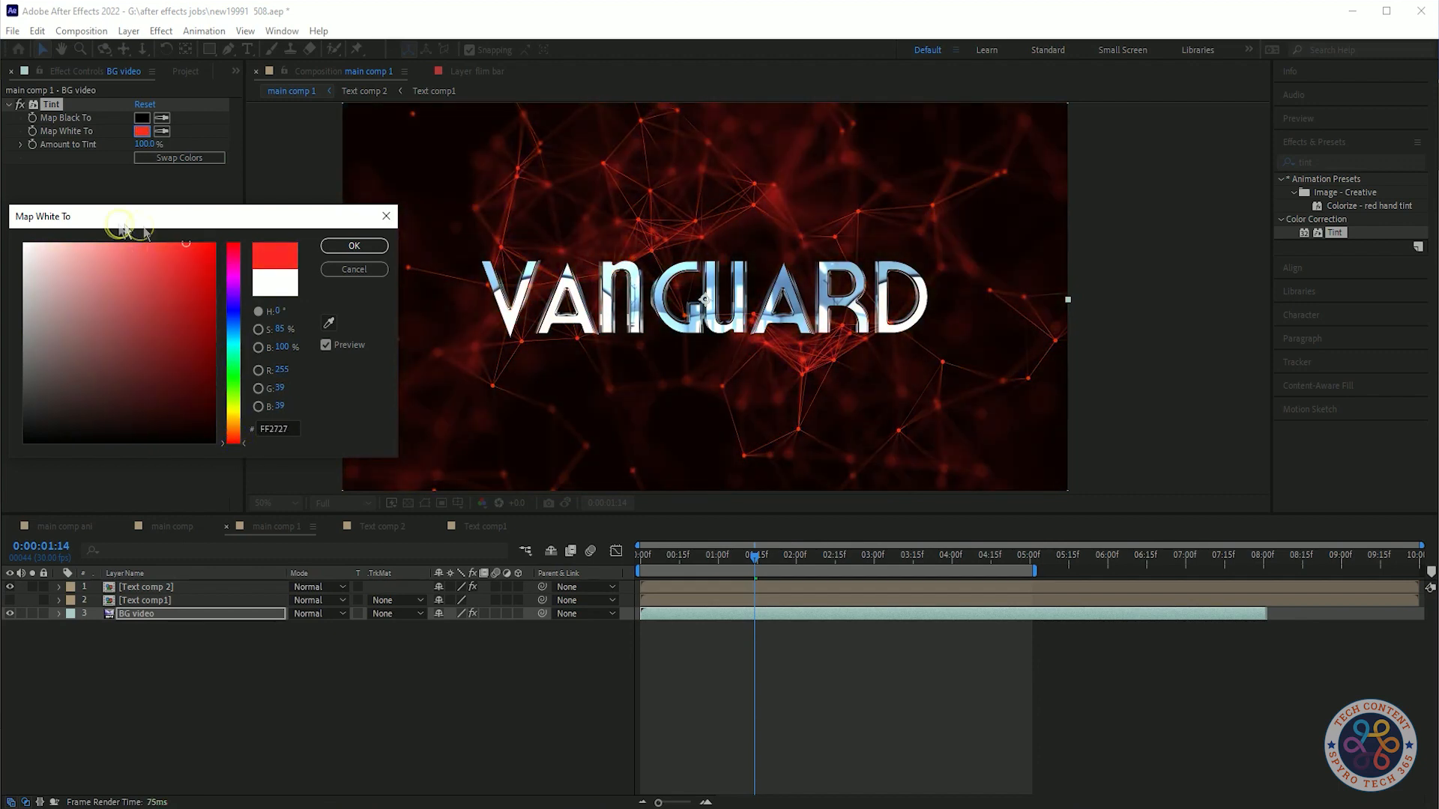
click(231, 429)
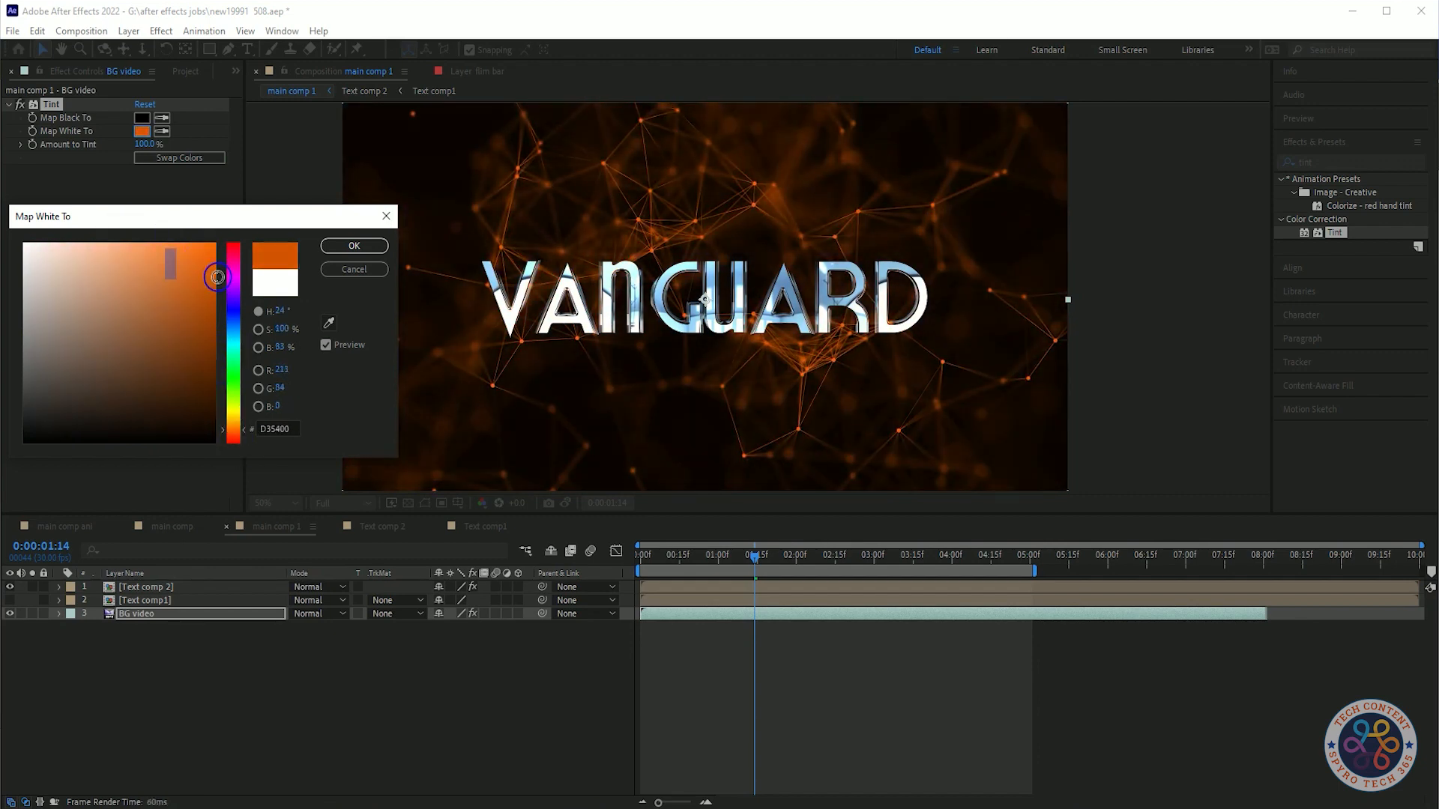
drag(232, 423, 237, 322)
mouse_move(167, 244)
mouse_down()
mouse_move(72, 243)
mouse_move(191, 253)
mouse_up()
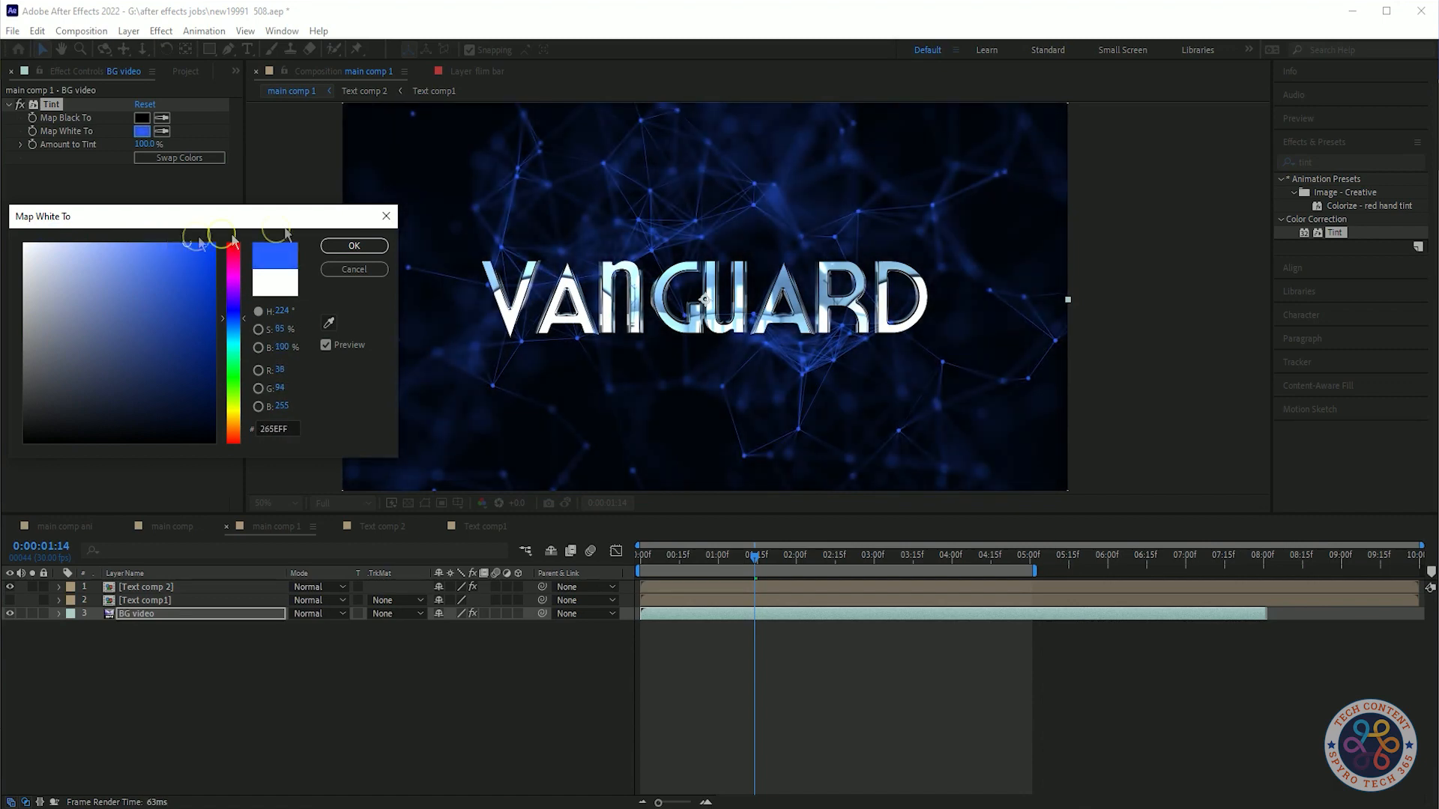
click(353, 246)
Preview main comp 1 and save the project.
click(304, 711)
drag(755, 556, 559, 566)
key(space)
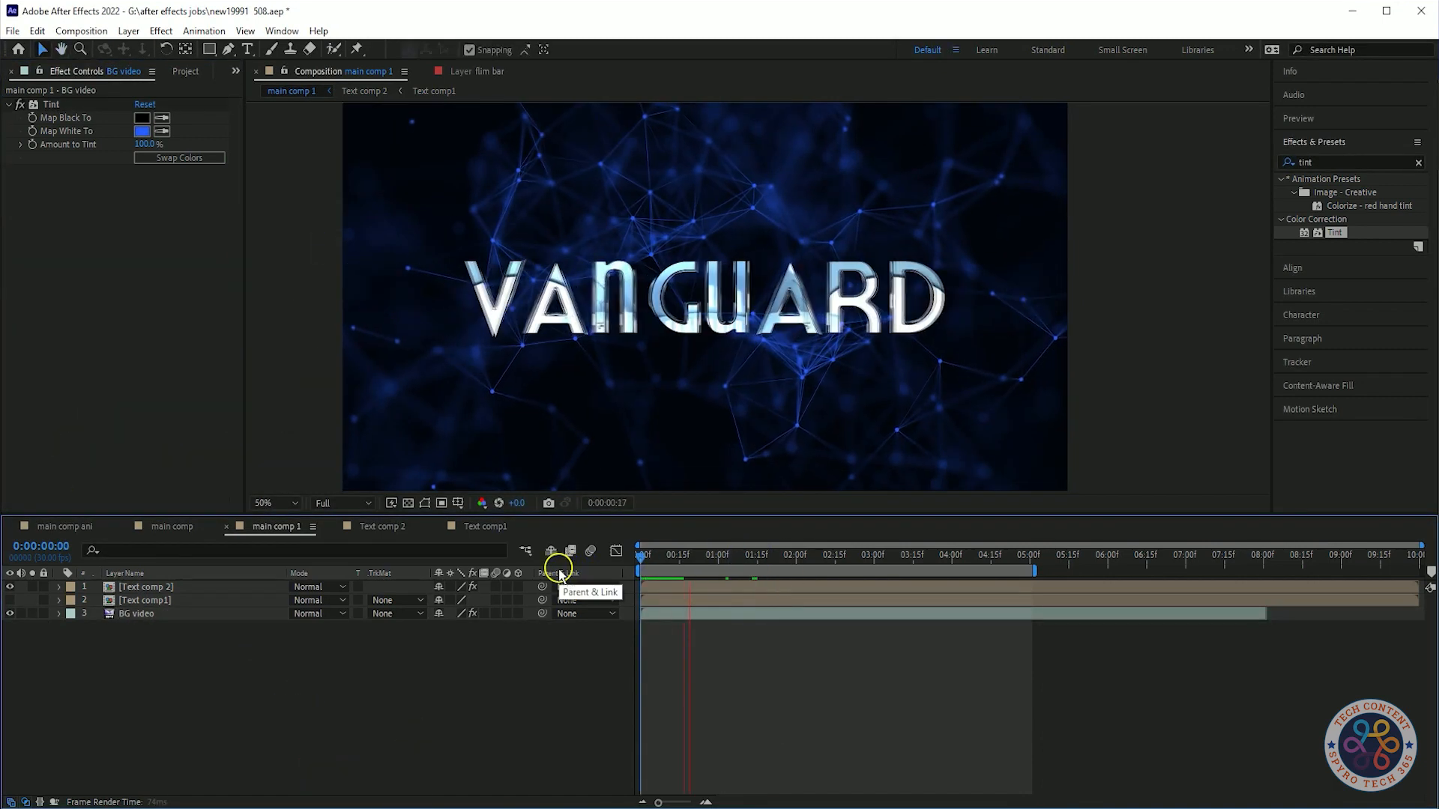
key(space)
key(ctrl+s)
drag(812, 556, 578, 572)
key(space)
key(space)
drag(753, 558, 545, 567)
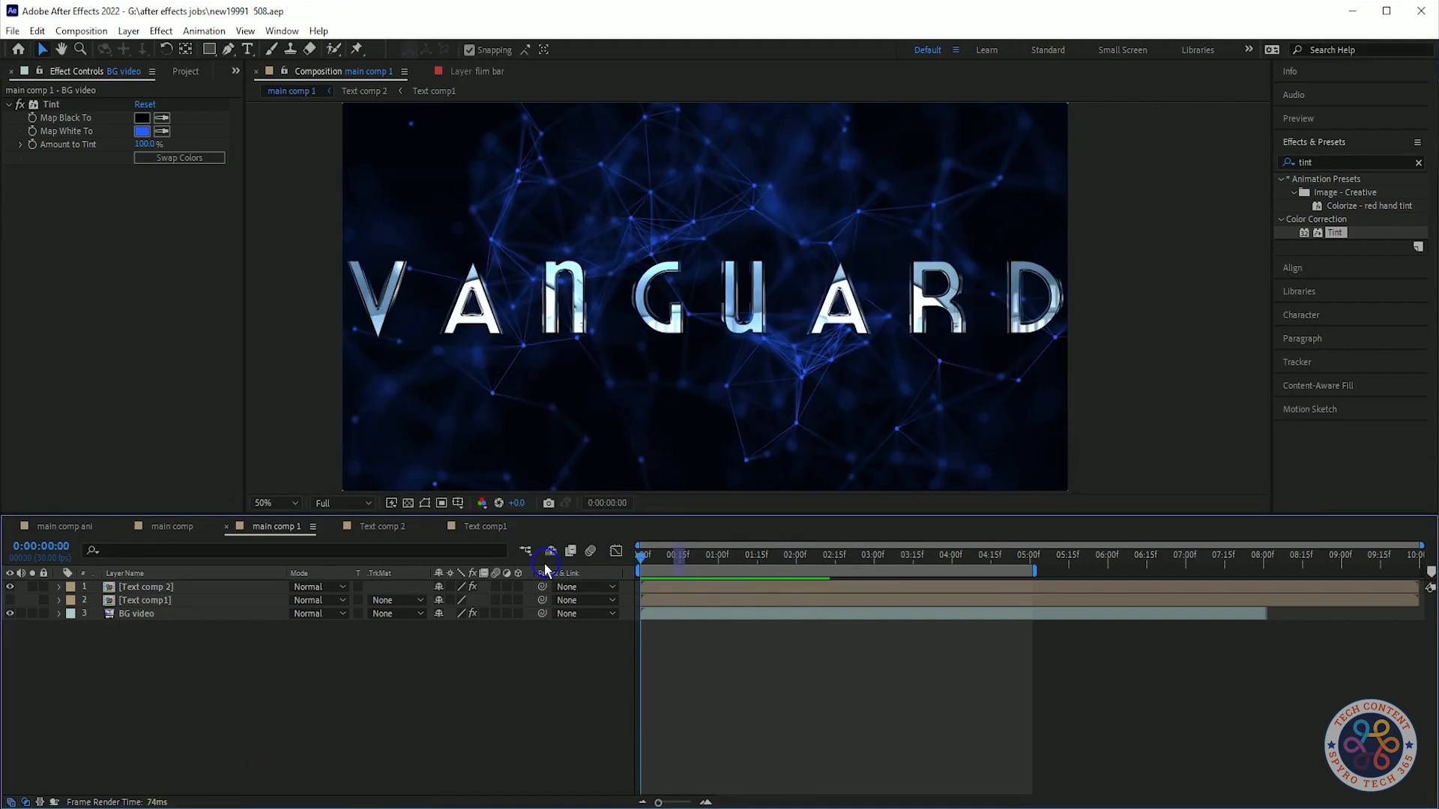
key(space)
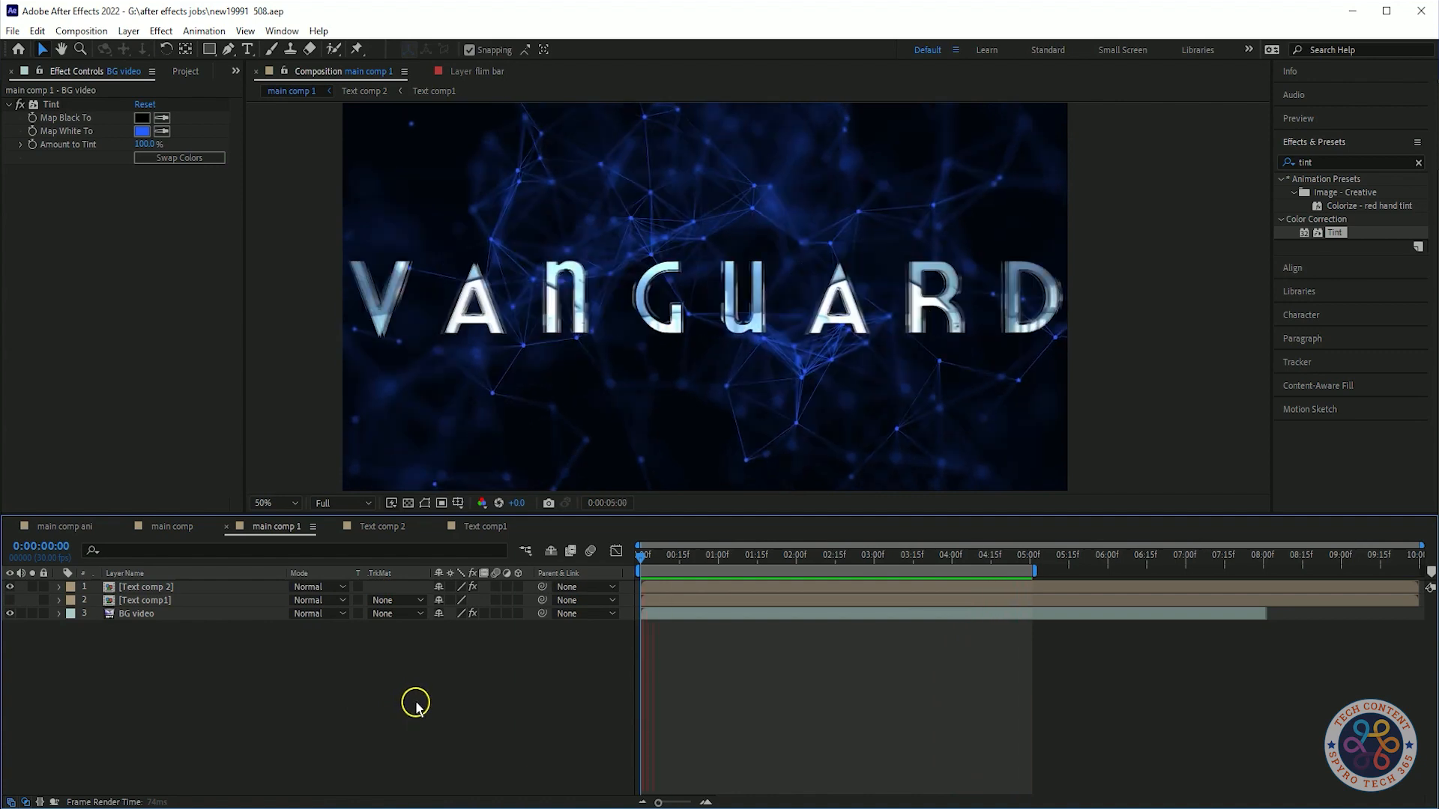
key(space)
Add an Opacity keyframe of 50% to the BG video layer.
click(190, 614)
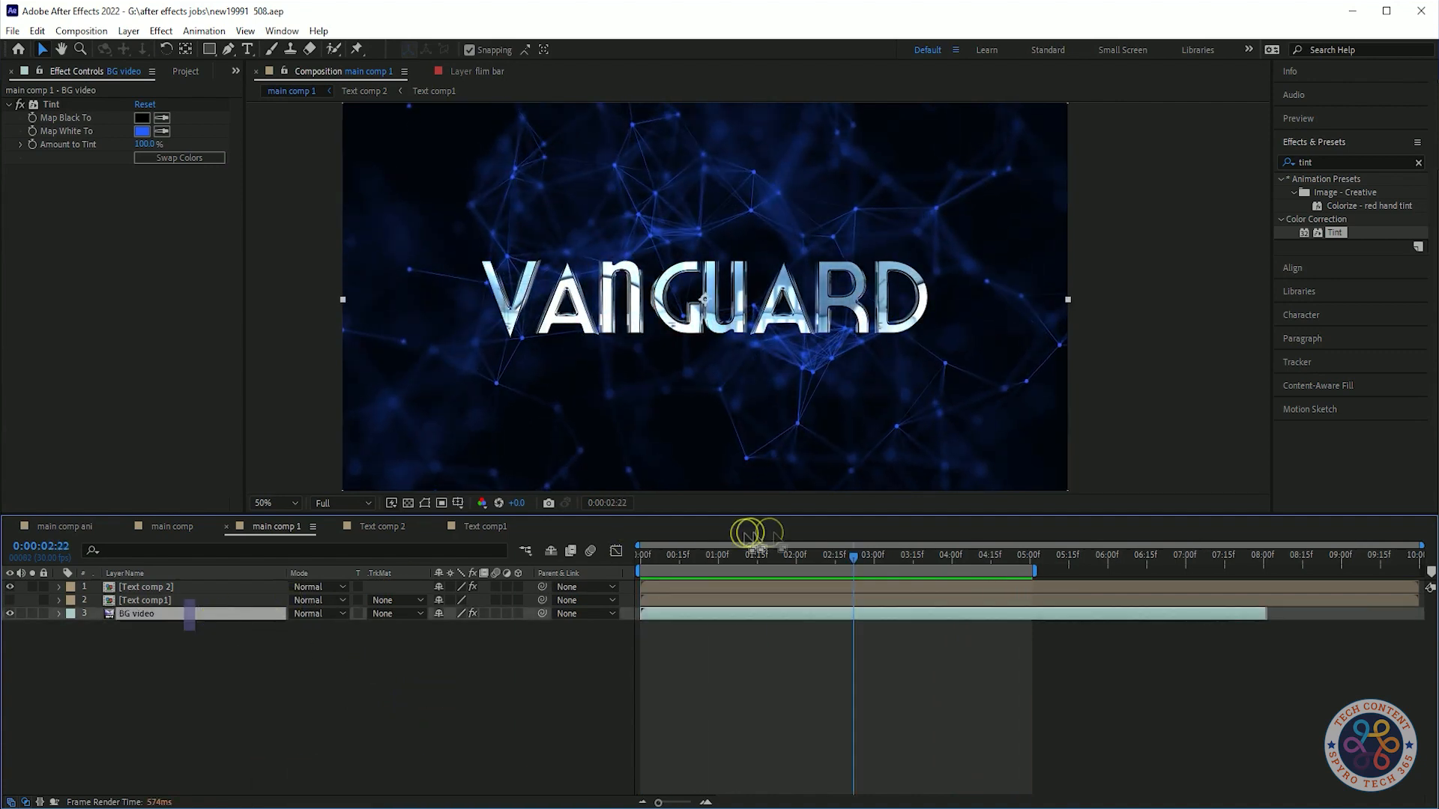
drag(859, 555, 480, 582)
key(t)
click(97, 627)
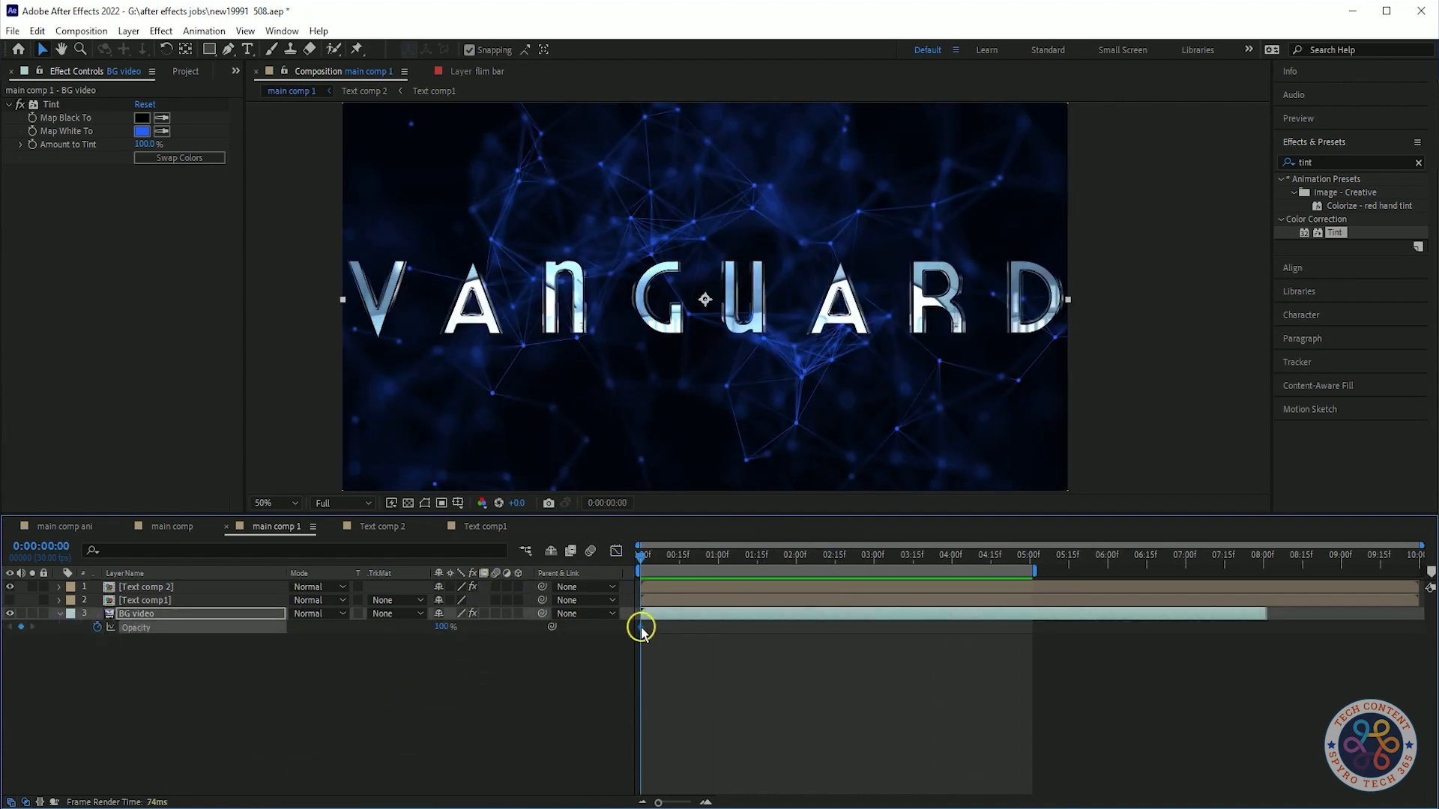
text(30)
key(Return)
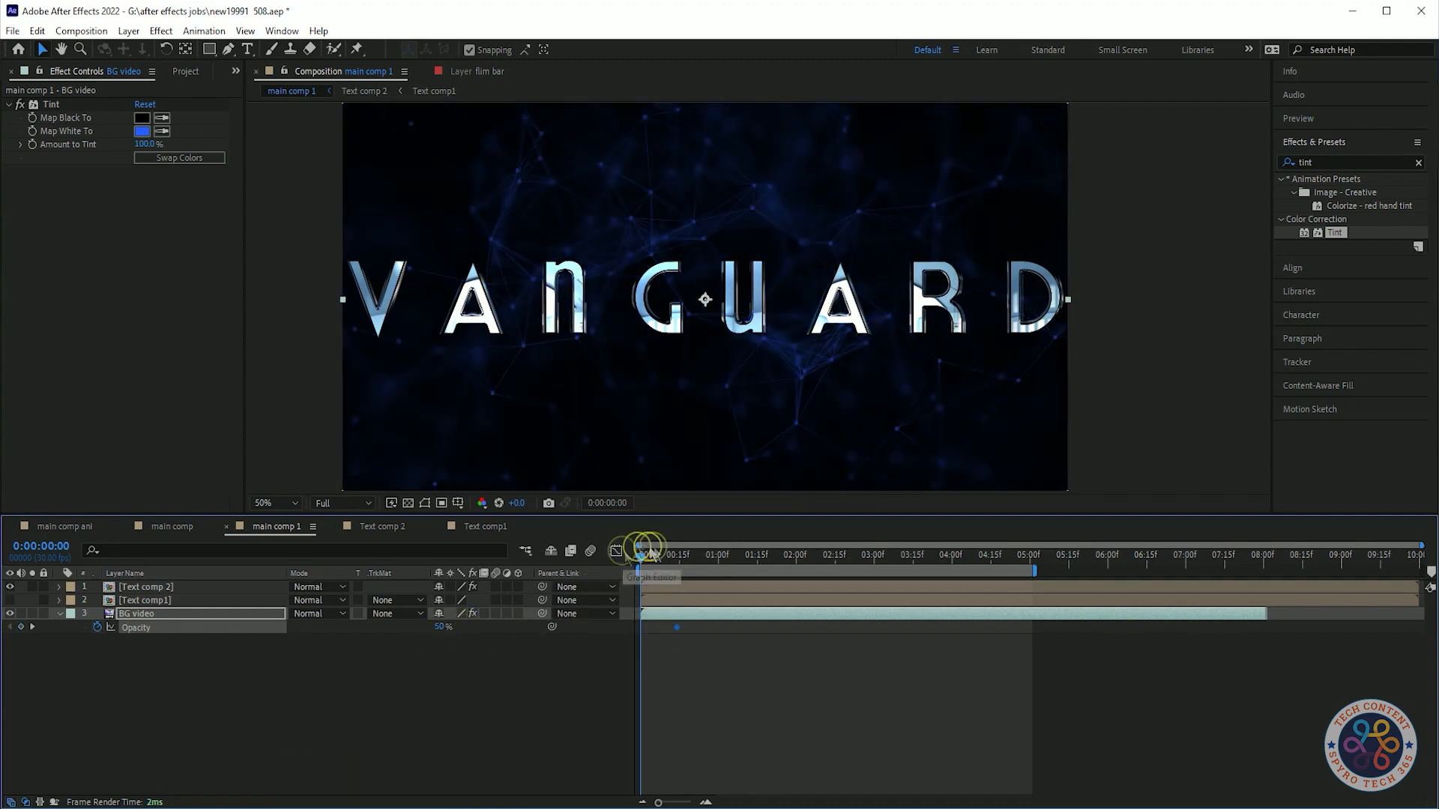
Set BG video's Opacity to 0% at the start and apply Easy Ease to both Opacity keyframes.
drag(442, 628, 285, 633)
key(space)
Preview the background fade-in and save the project.
key(space)
drag(777, 699, 603, 626)
key(F9)
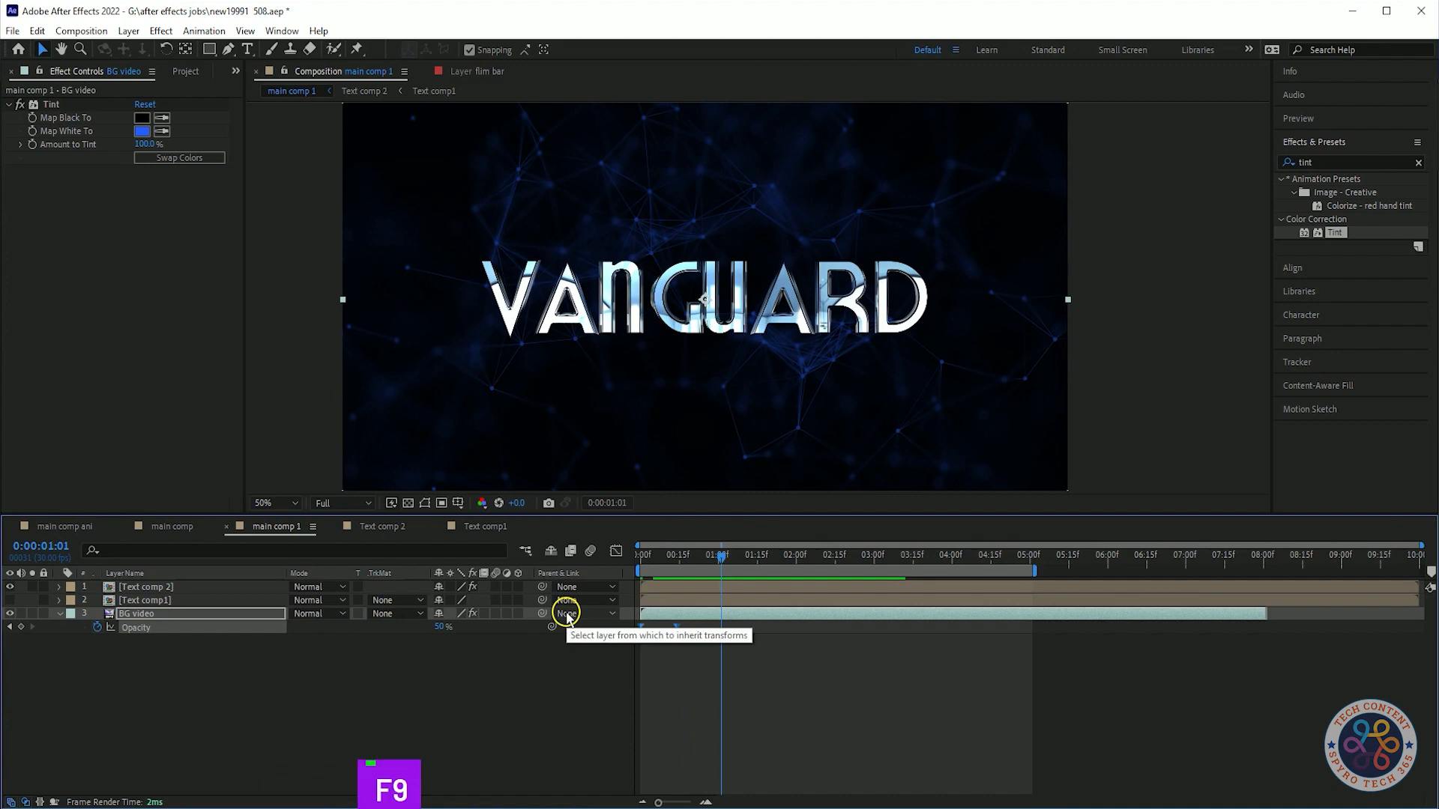
Shift the second Opacity keyframe slightly earlier.
drag(722, 558, 667, 566)
click(690, 649)
drag(677, 628, 666, 628)
drag(667, 559, 516, 536)
key(space)
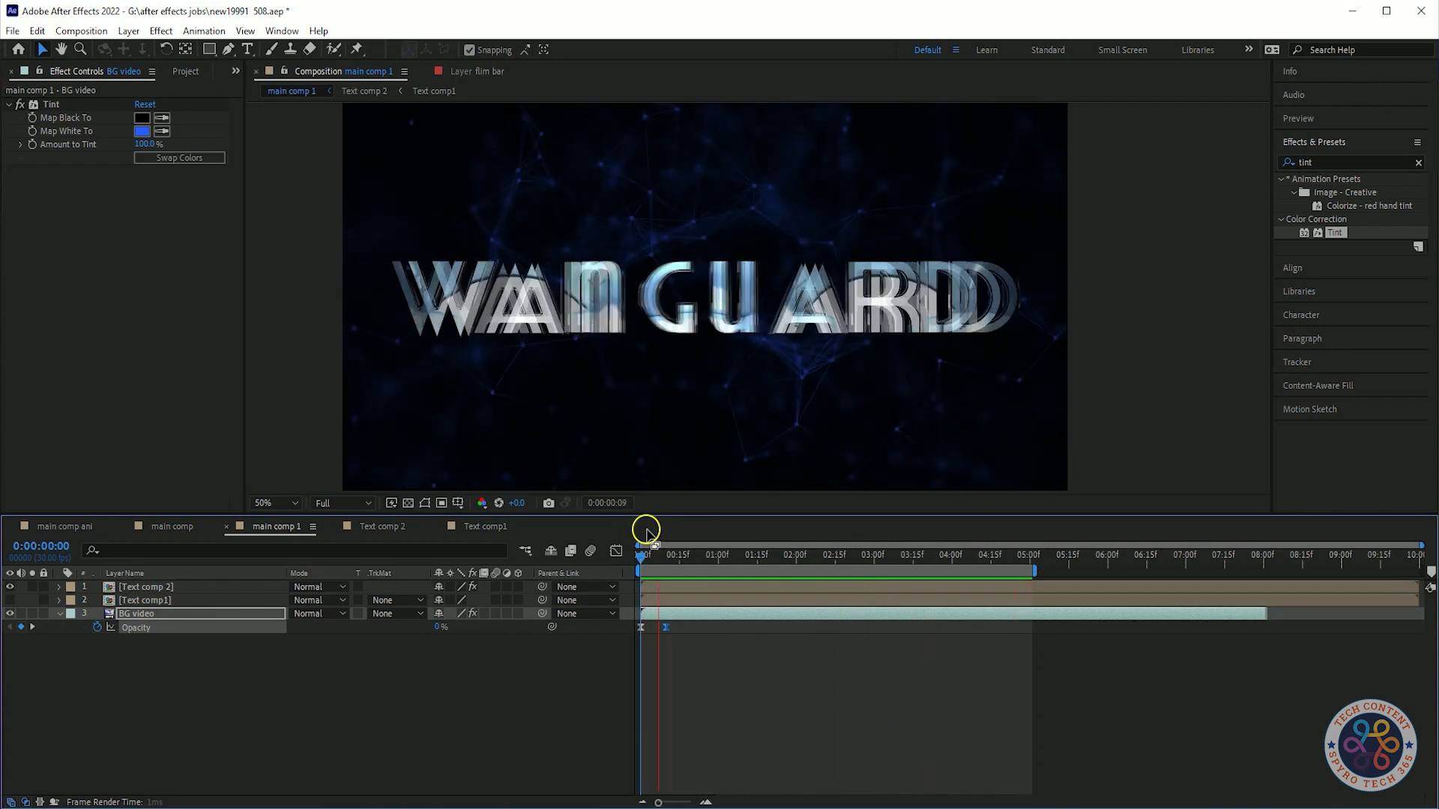
key(space)
click(66, 613)
click(61, 613)
click(274, 687)
key(ctrl+s)
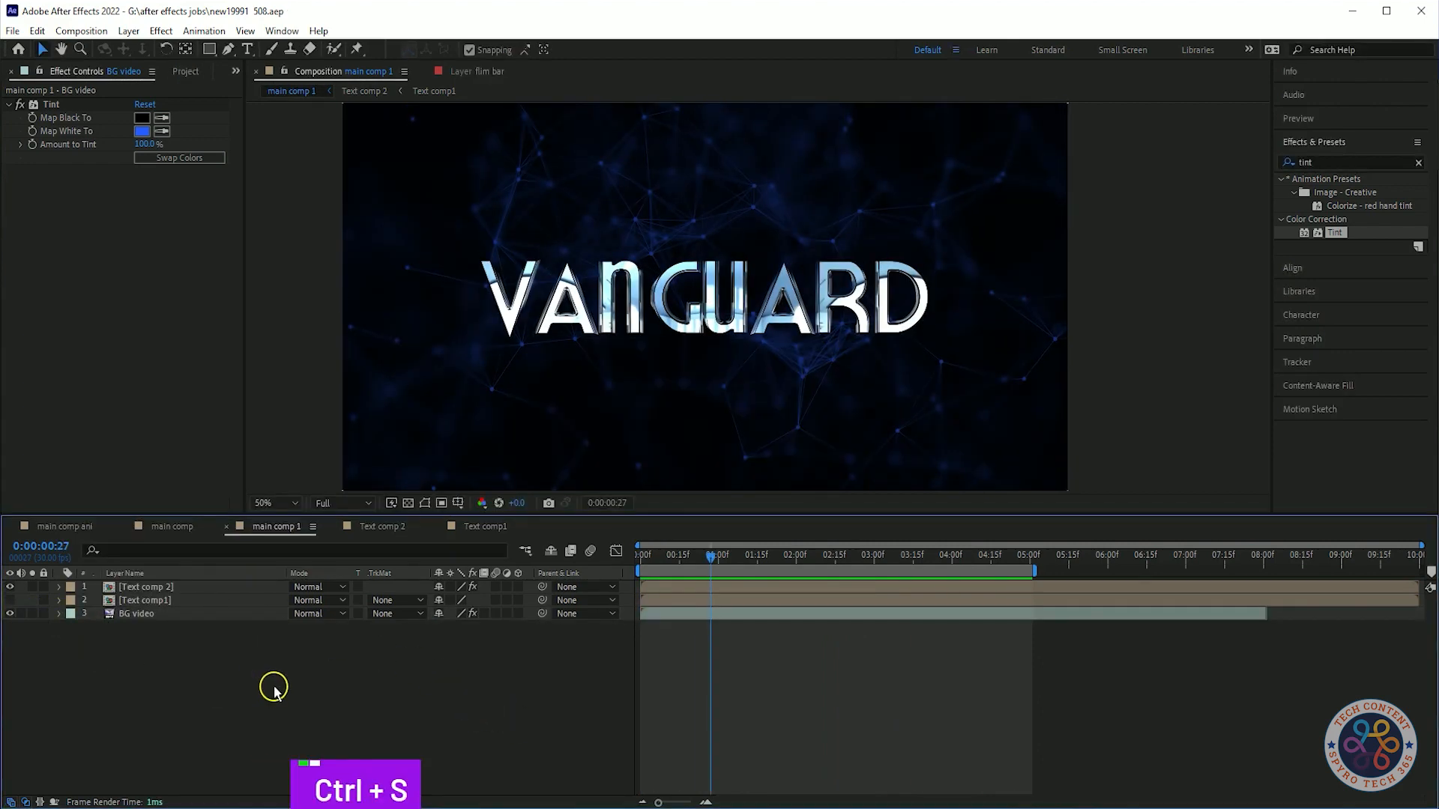
Apply Curves to BG video and bend the RGB curve into an S-shape.
double_click(1305, 162)
text(curve)
drag(1340, 233, 88, 285)
drag(87, 368, 110, 372)
drag(150, 320, 141, 306)
click(165, 212)
key(ctrl+z)
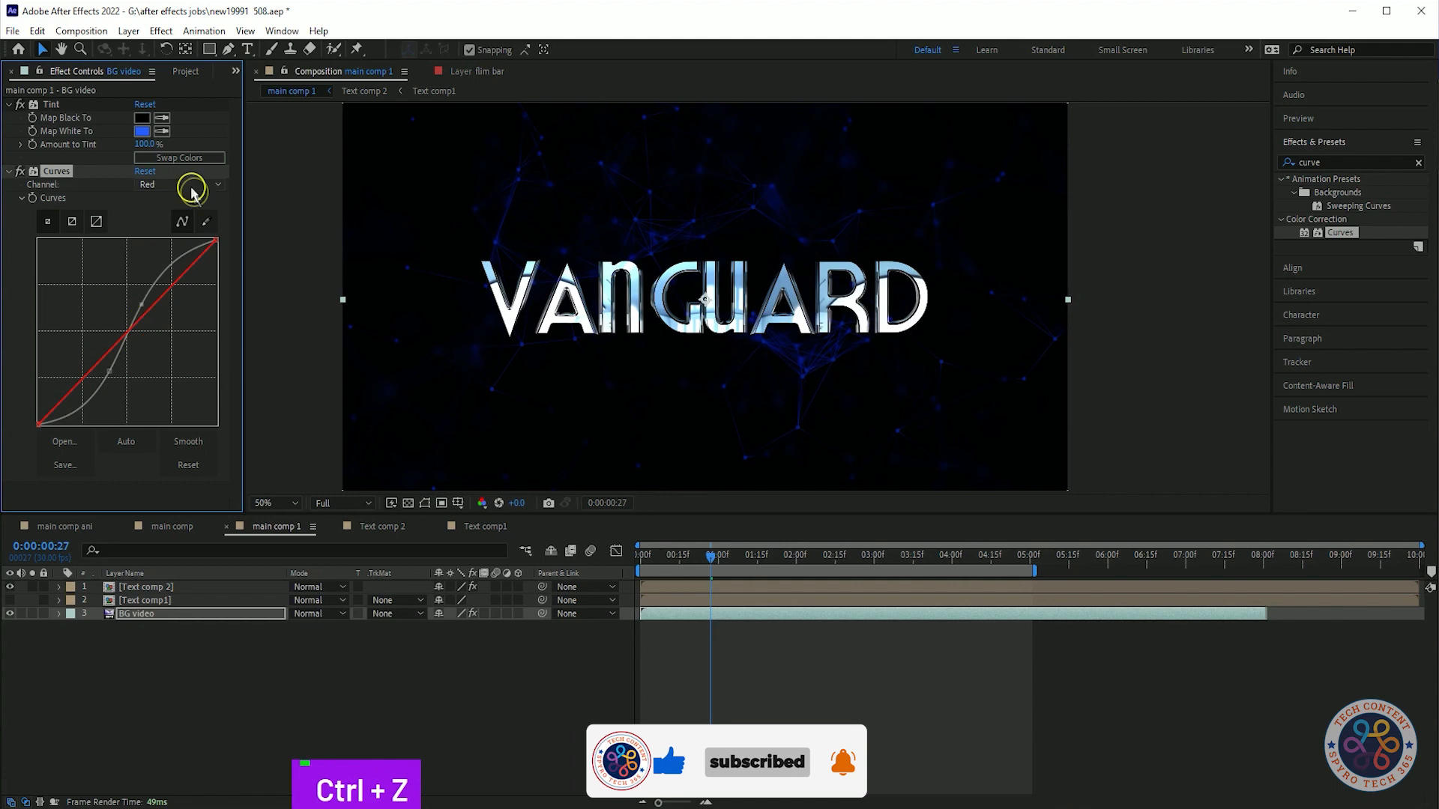
Raise the Blue channel curve in the Curves effect and return to the RGB channel.
click(187, 185)
click(177, 240)
drag(183, 271, 191, 337)
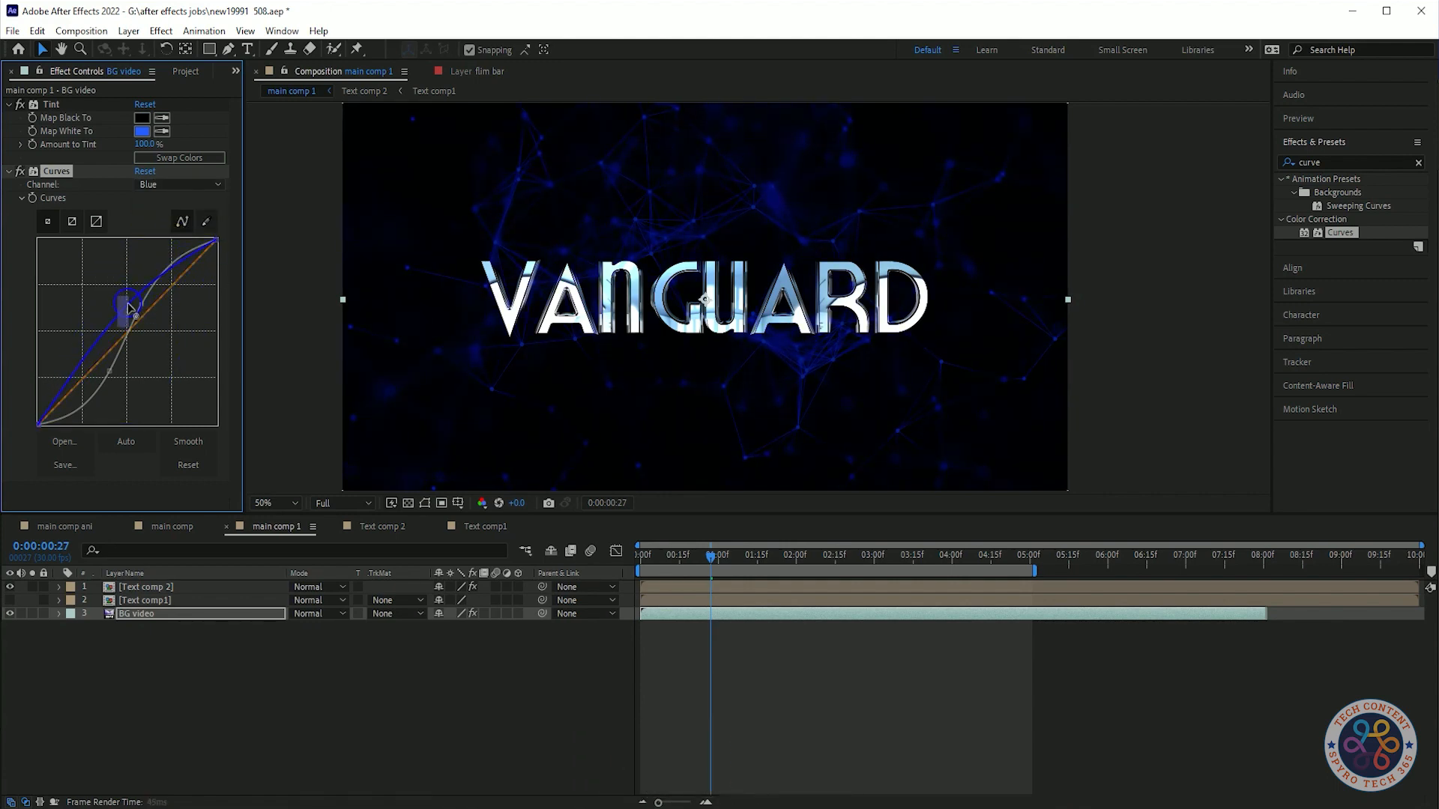
click(185, 185)
click(180, 270)
click(175, 185)
click(171, 201)
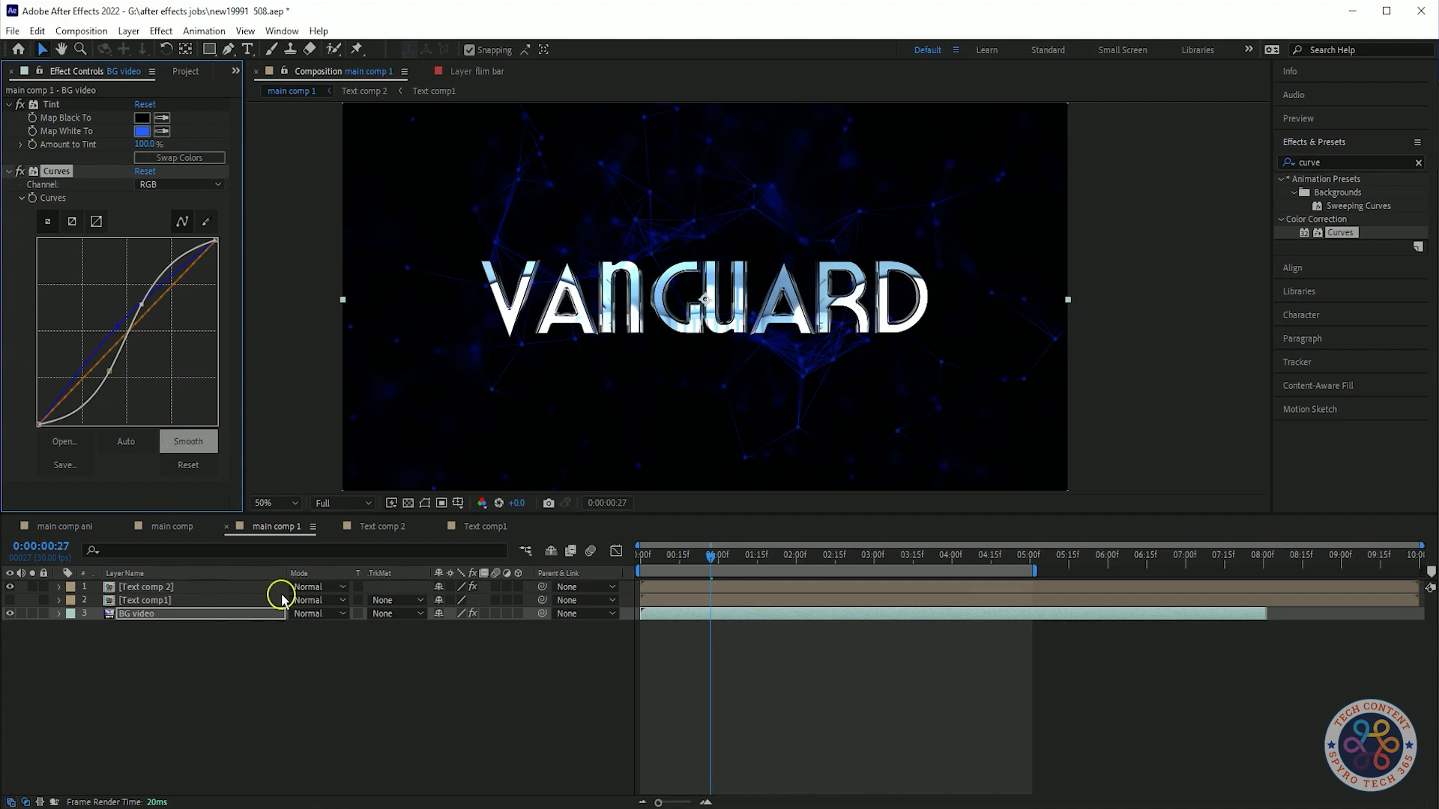
Collapse the Curves effect and preview the composition.
click(9, 171)
key(space)
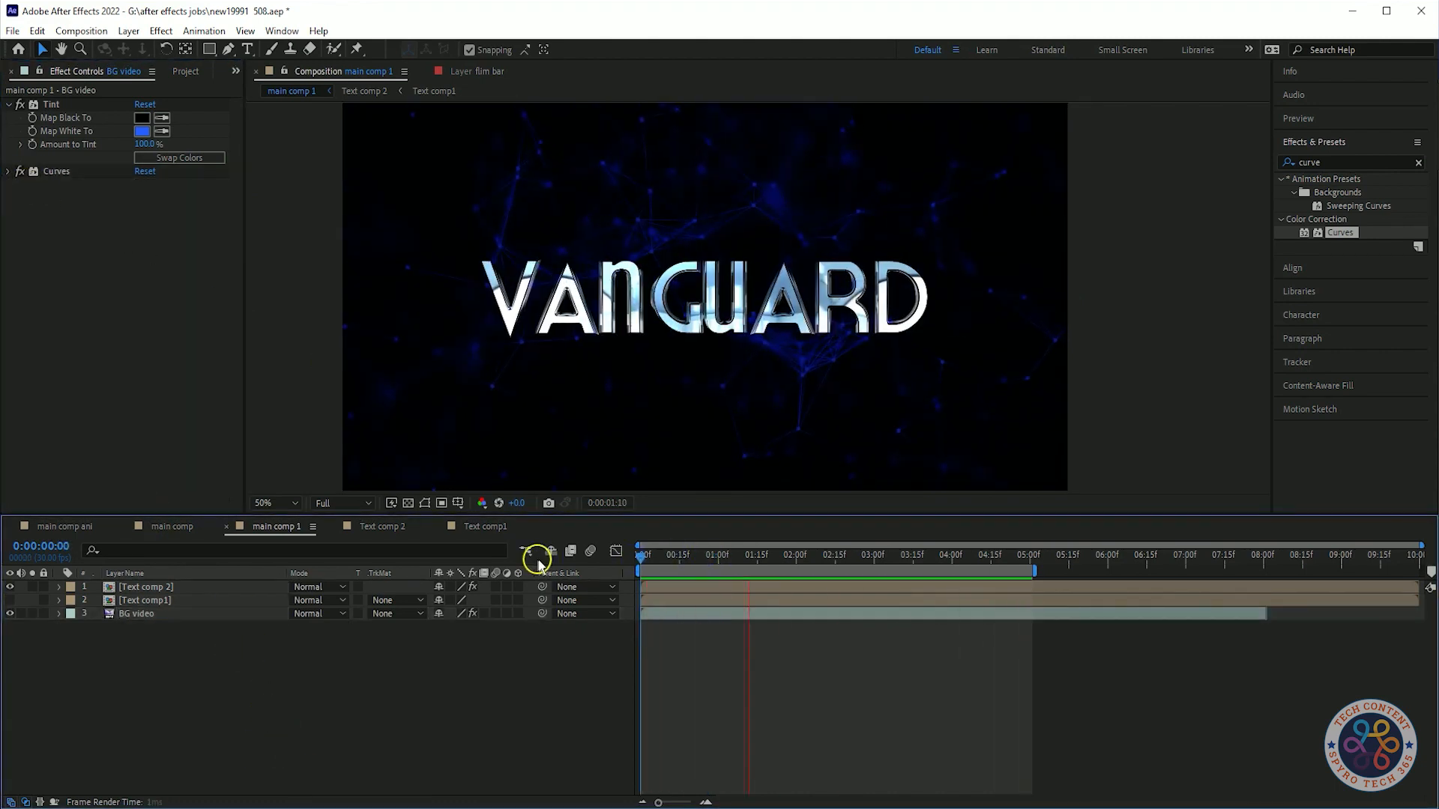
key(space)
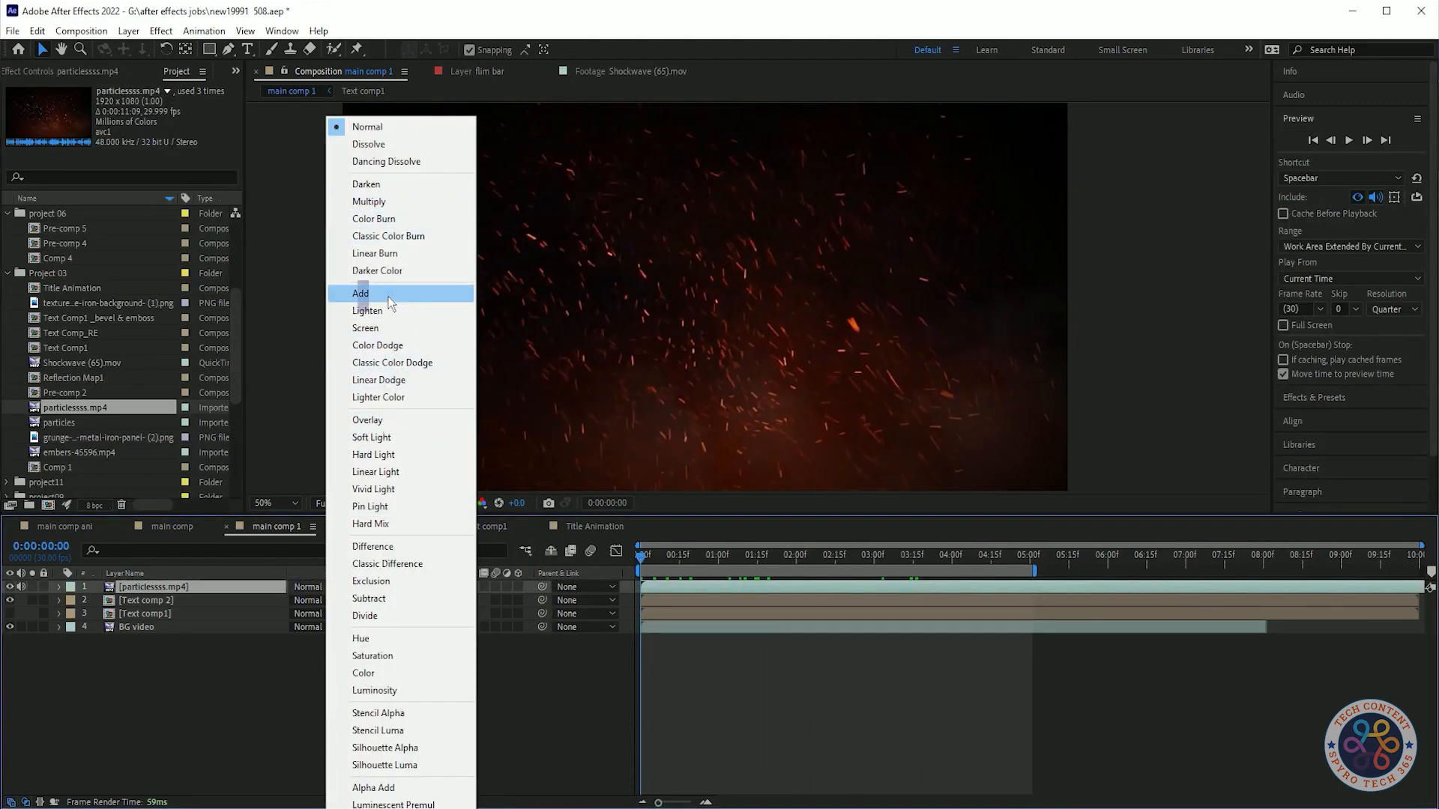
Set the particlessss.mp4 layer's blend mode to Add and preview it.
click(389, 302)
key(space)
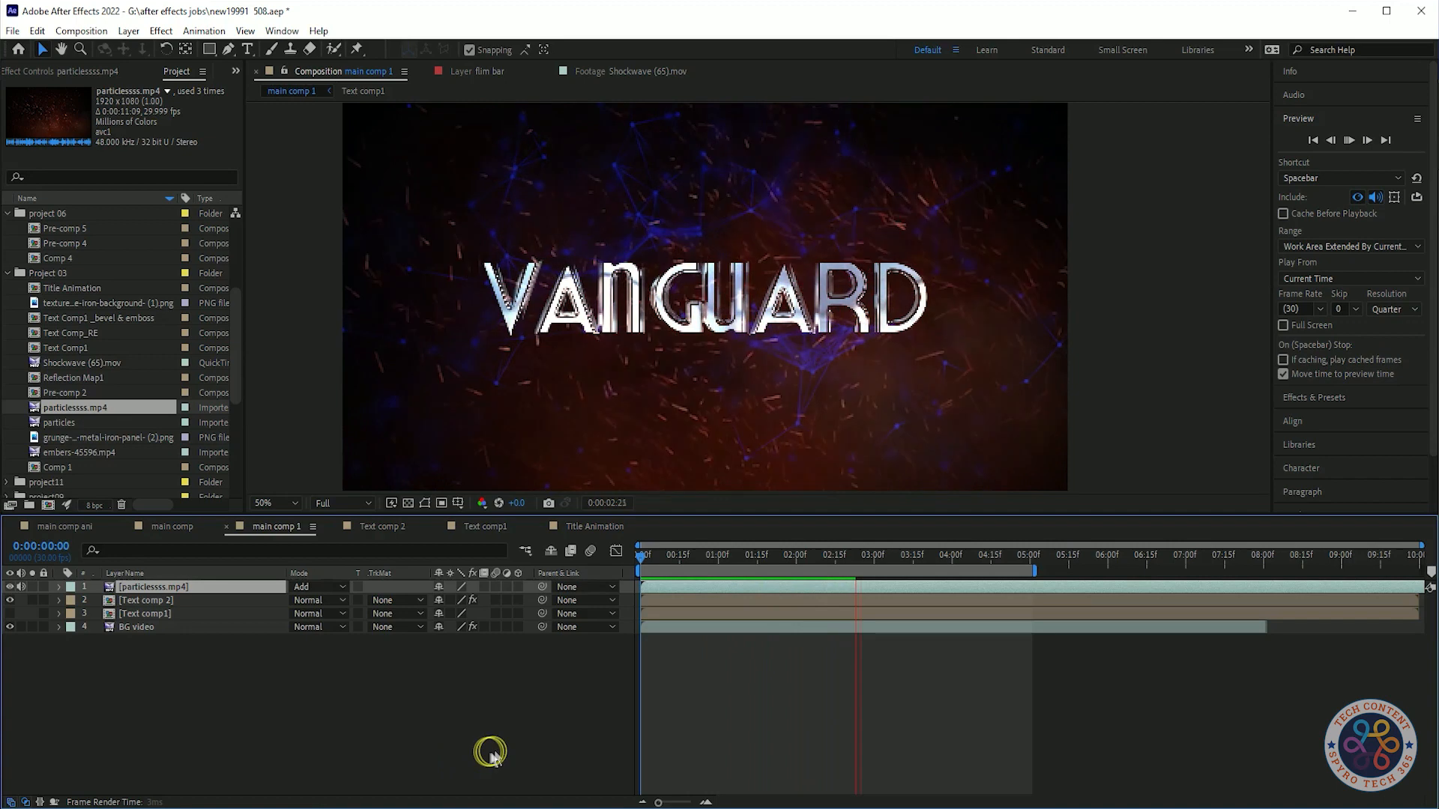
key(space)
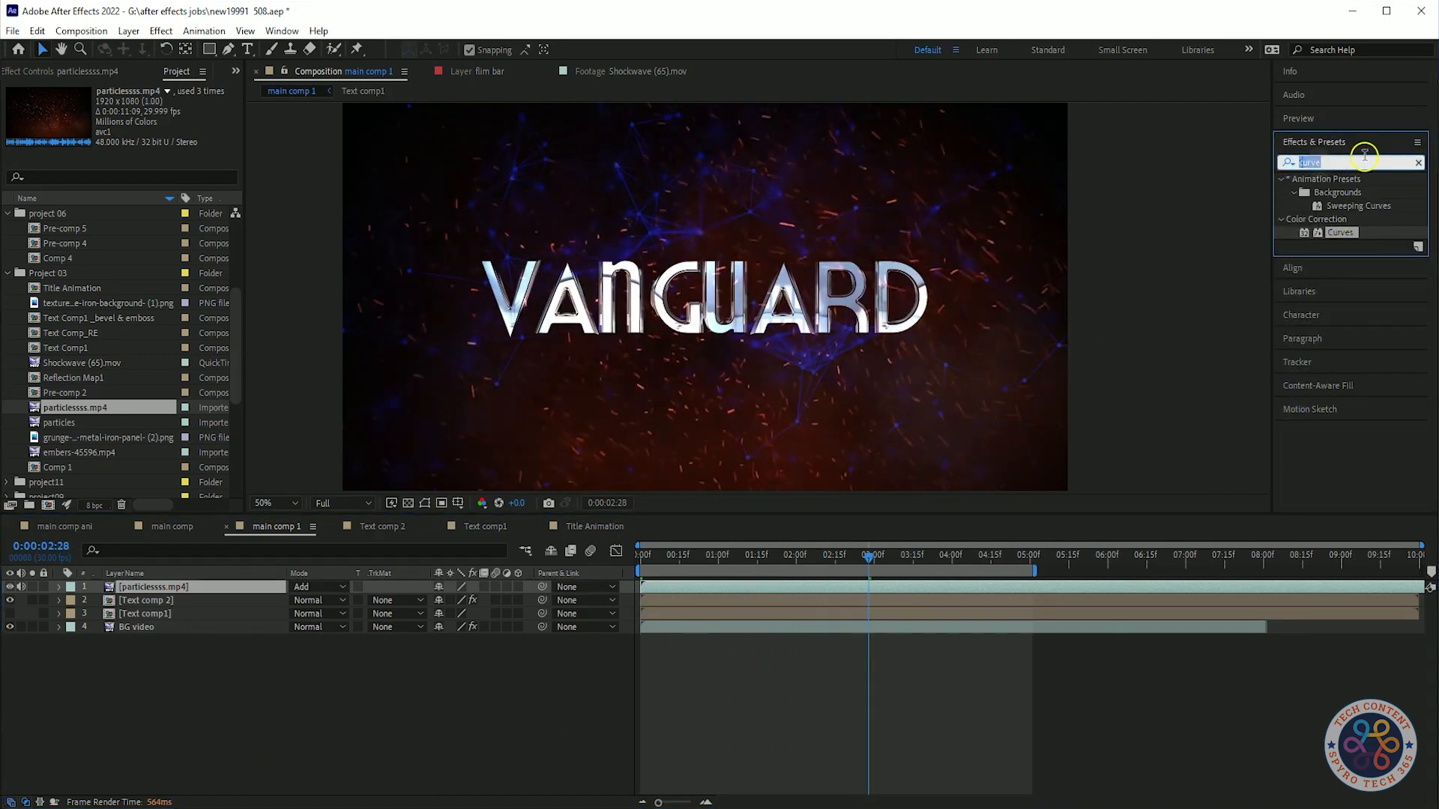
Apply Tint to the particles layer with Map White To set to gray 838997.
text(tint)
drag(1335, 232, 165, 592)
click(142, 131)
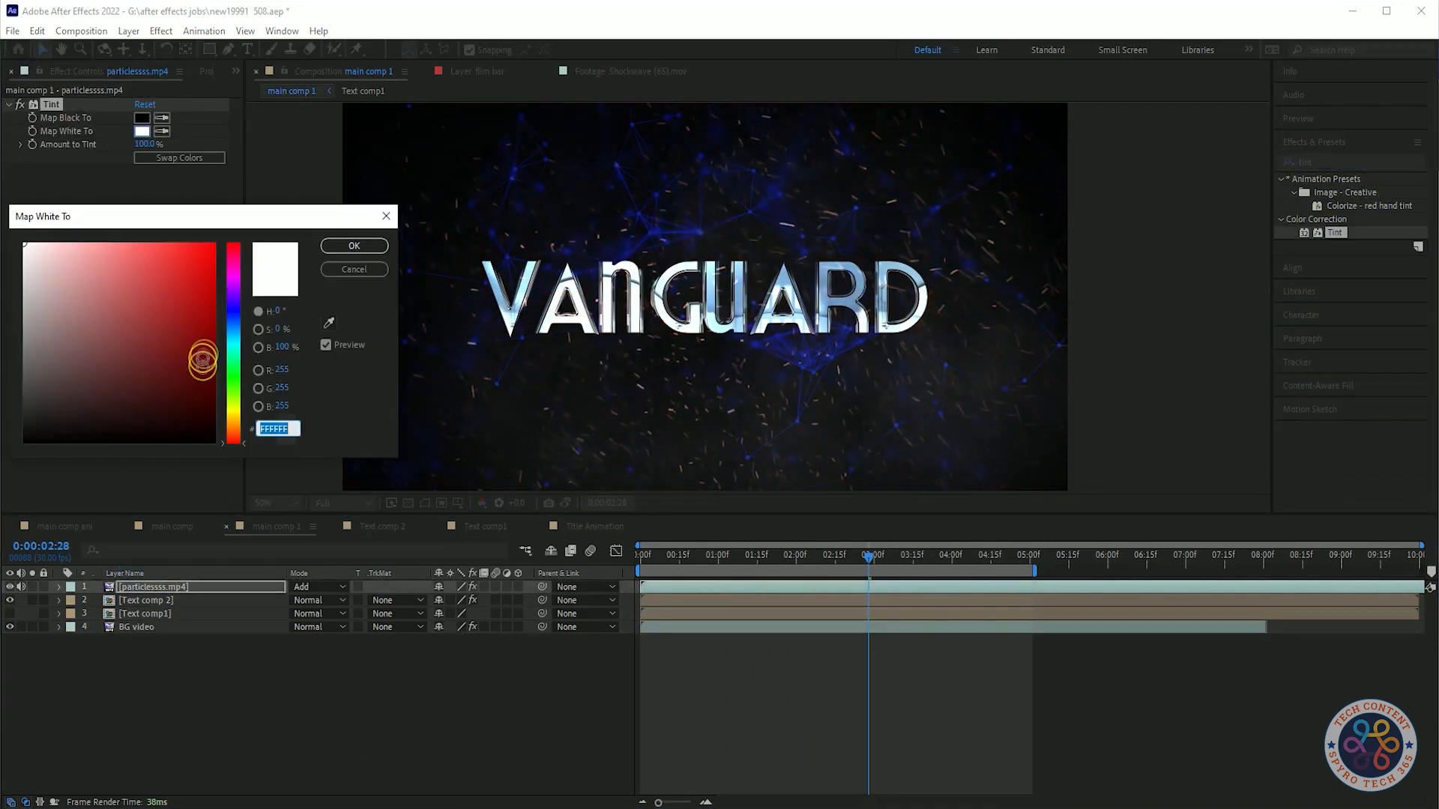
click(51, 373)
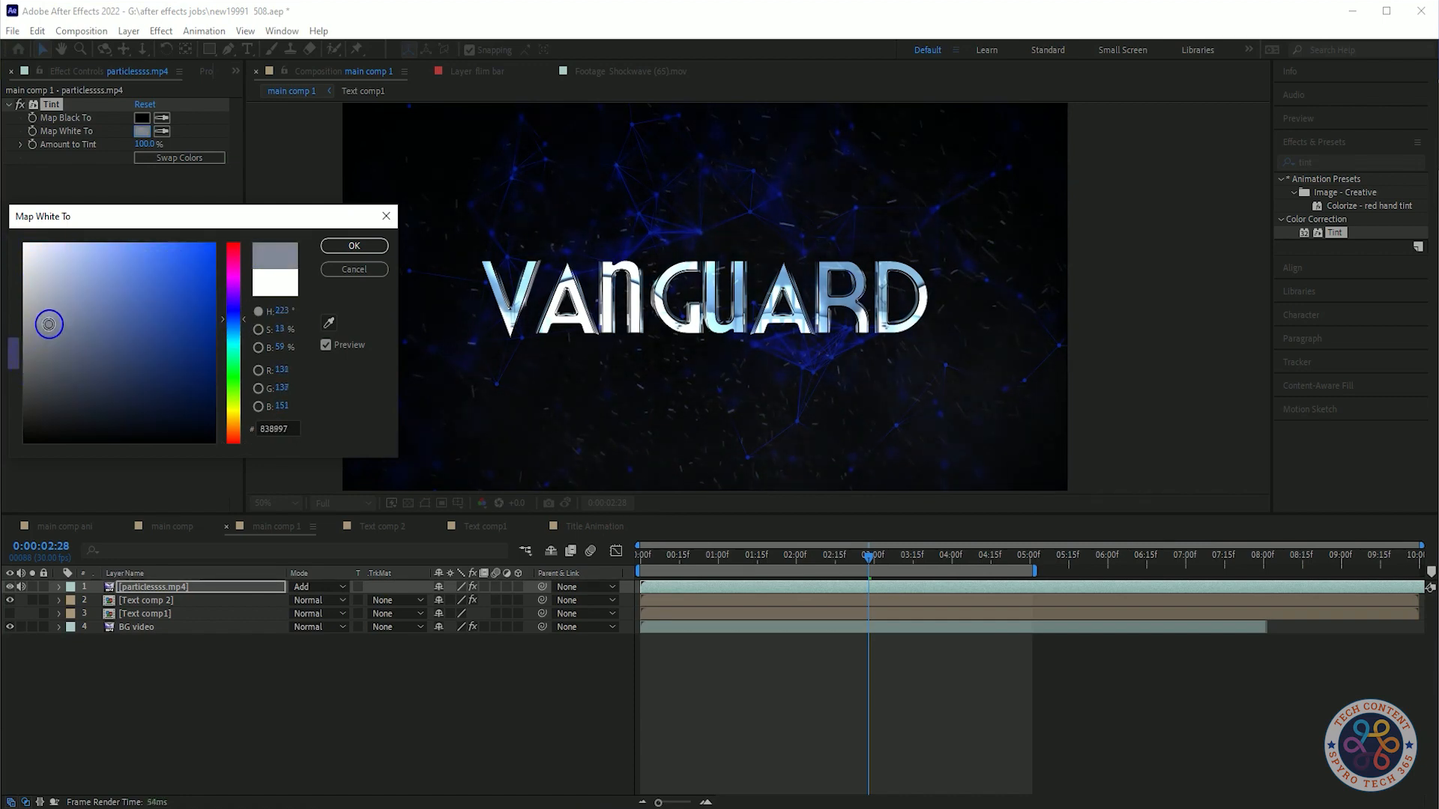
click(354, 246)
Preview main comp 1 with the tinted particles.
key(space)
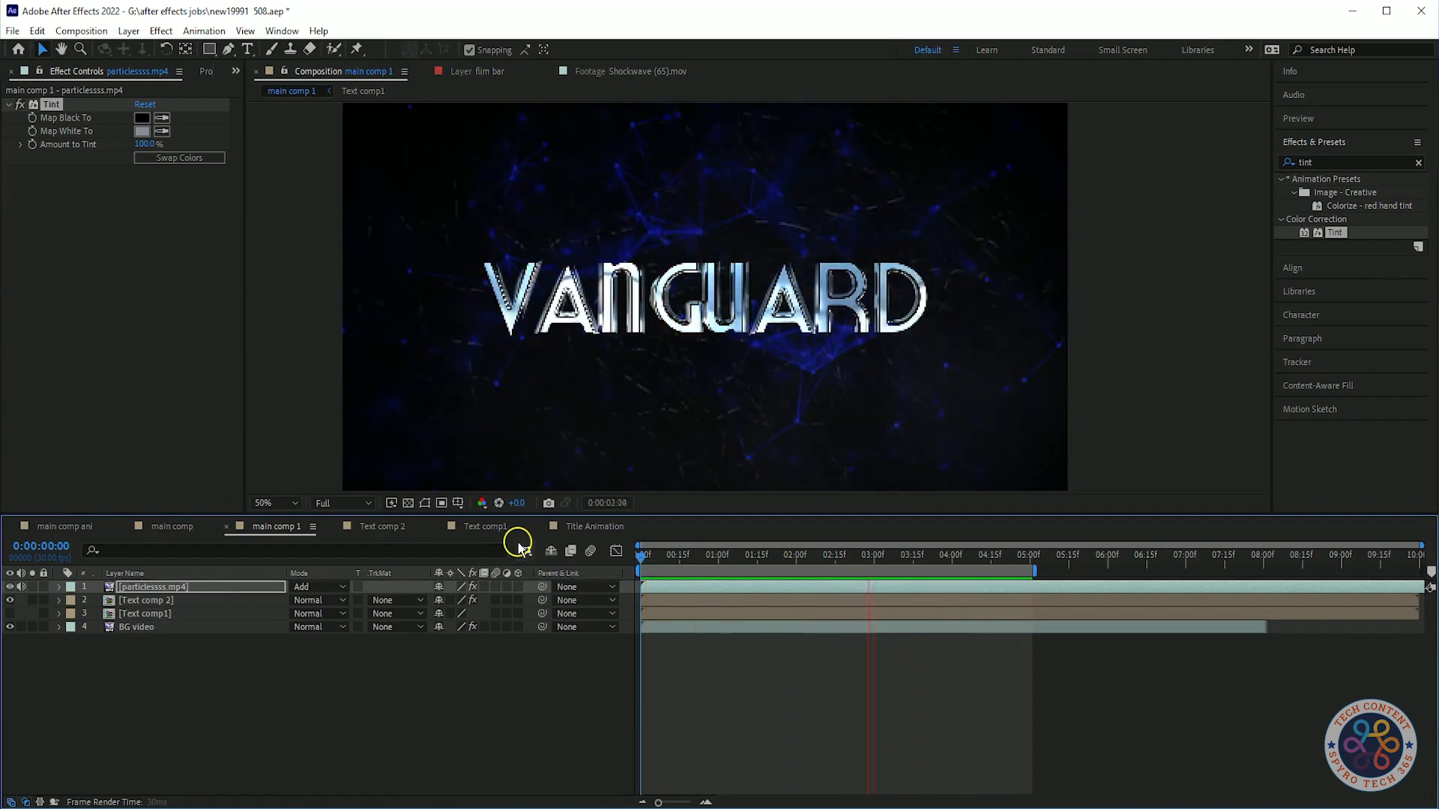
key(space)
drag(233, 673, 265, 686)
click(228, 588)
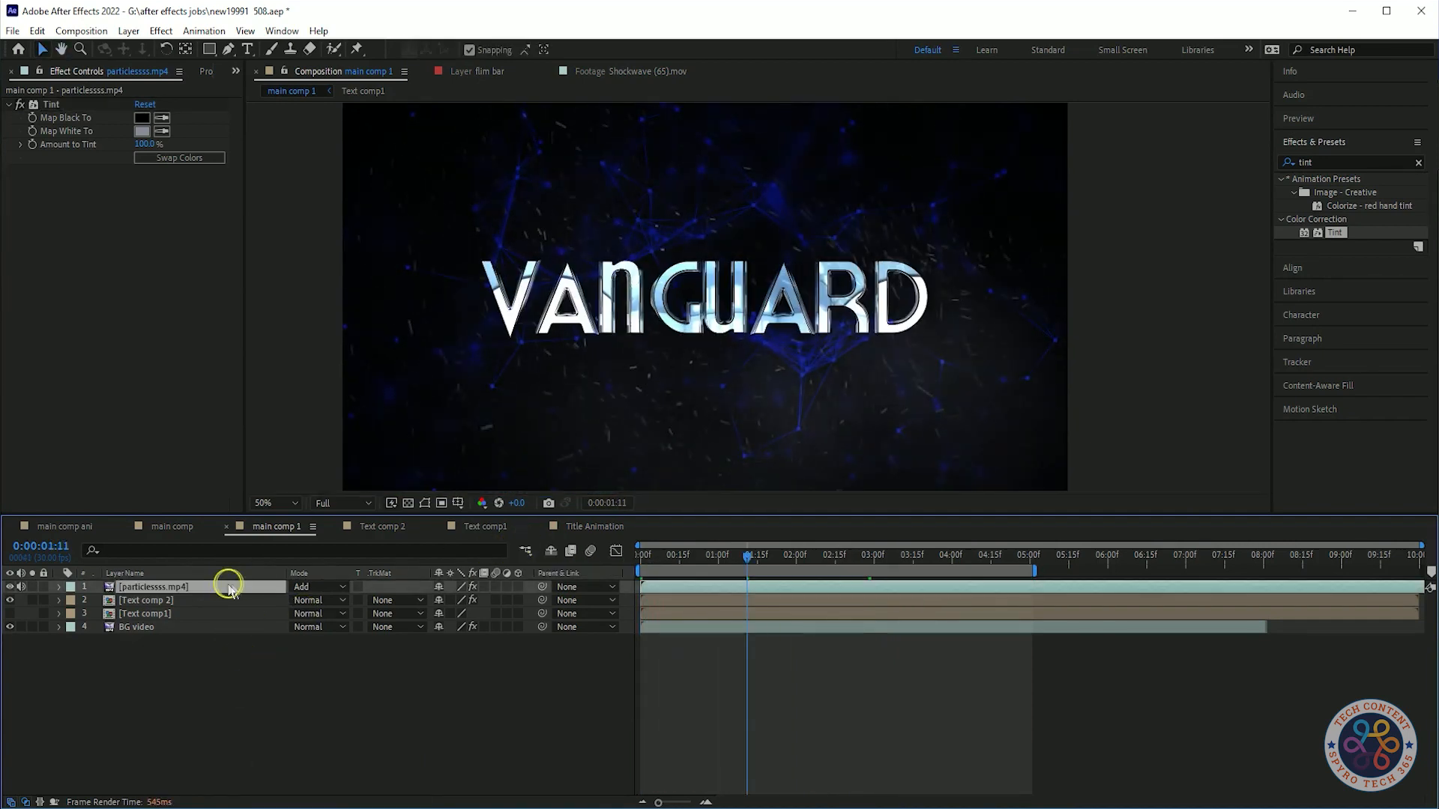
Add the Small ...ticles - Free HD Vfx Footage.mp4 clip as the top layer of main comp 1.
drag(243, 192, 907, 741)
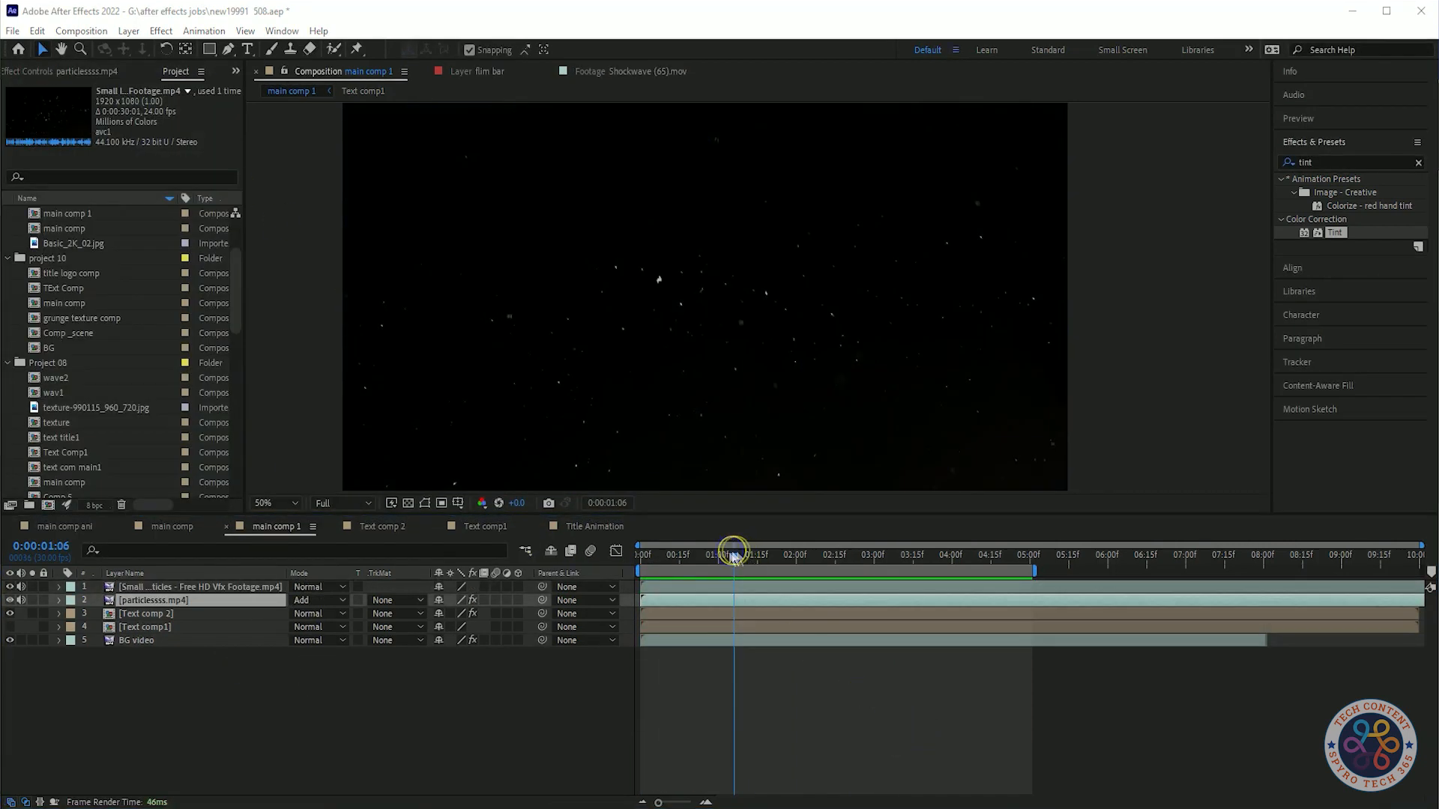
drag(734, 556, 637, 558)
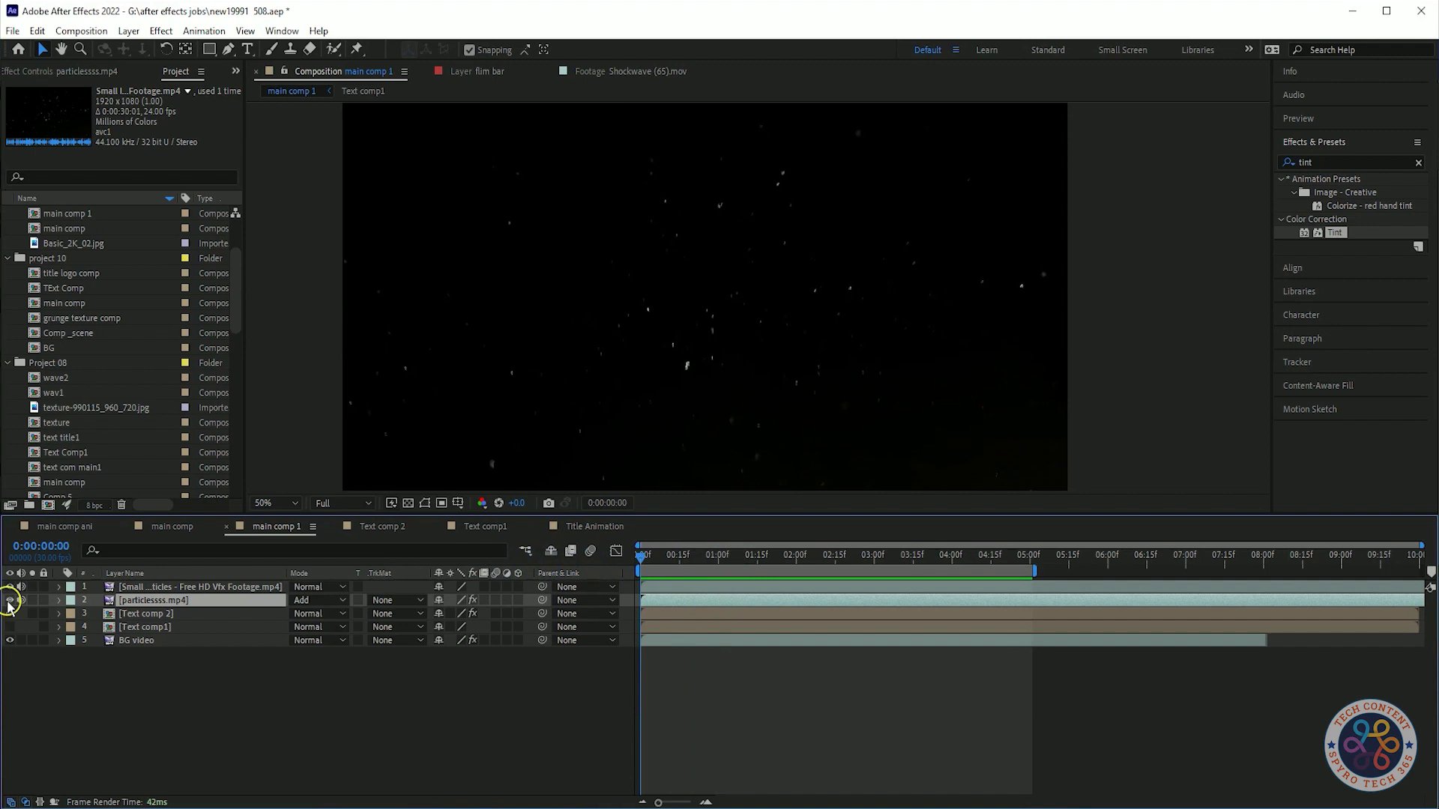
Rename the new footage layer to "particls dust" and set its blend mode to Add.
right_click(173, 587)
click(226, 548)
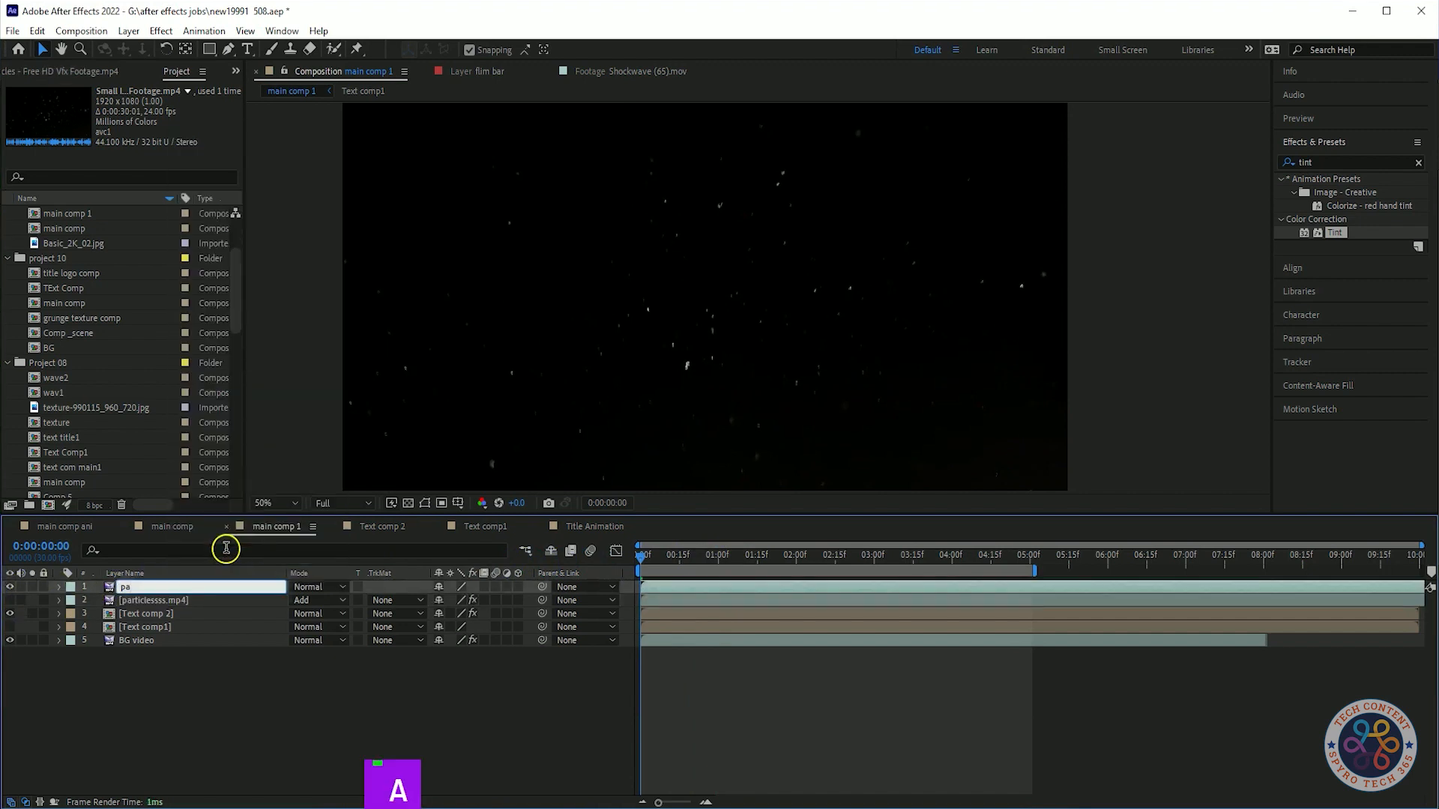
text(particls dust)
key(Return)
click(318, 587)
click(385, 299)
Preview the composition with the dust particles layer.
key(space)
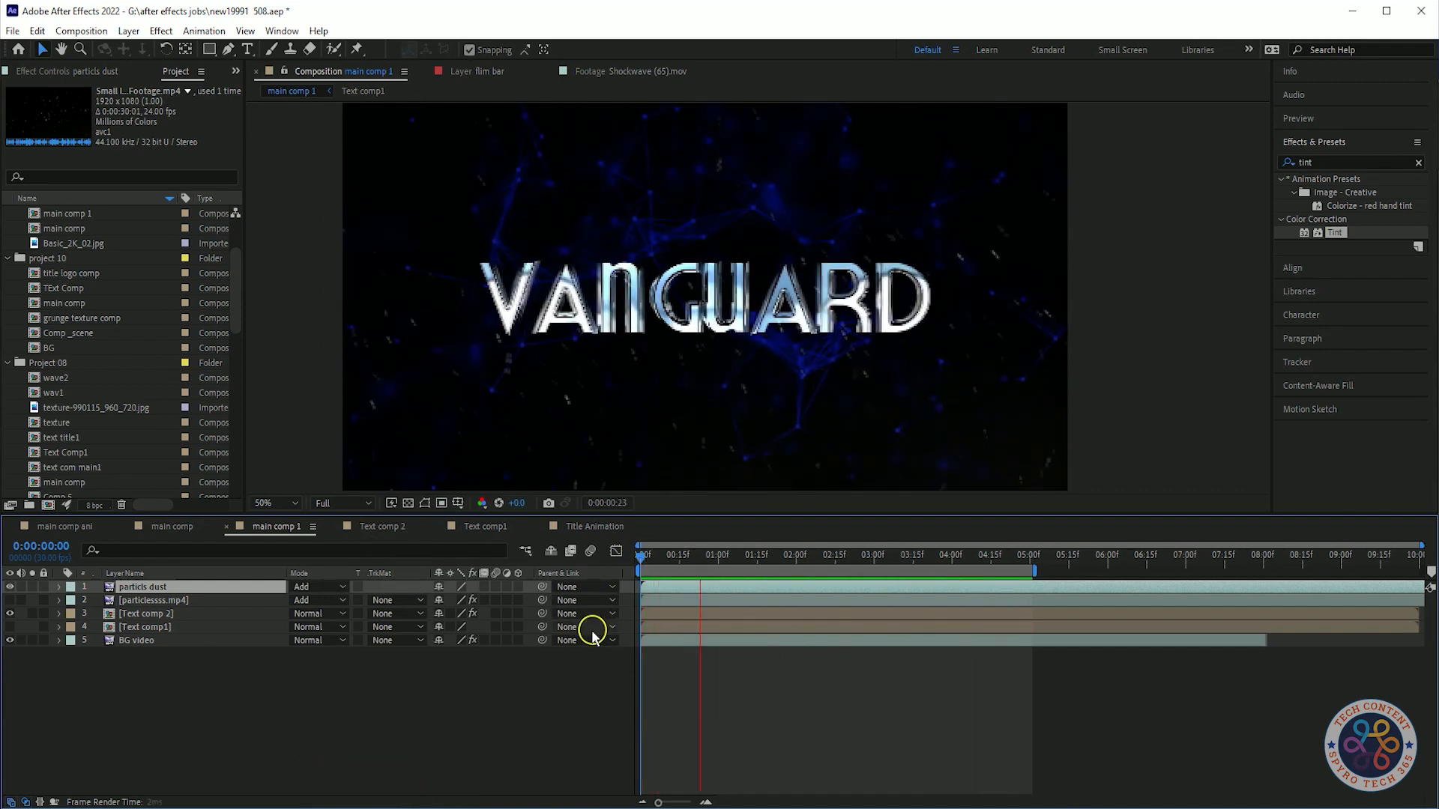
click(571, 552)
key(space)
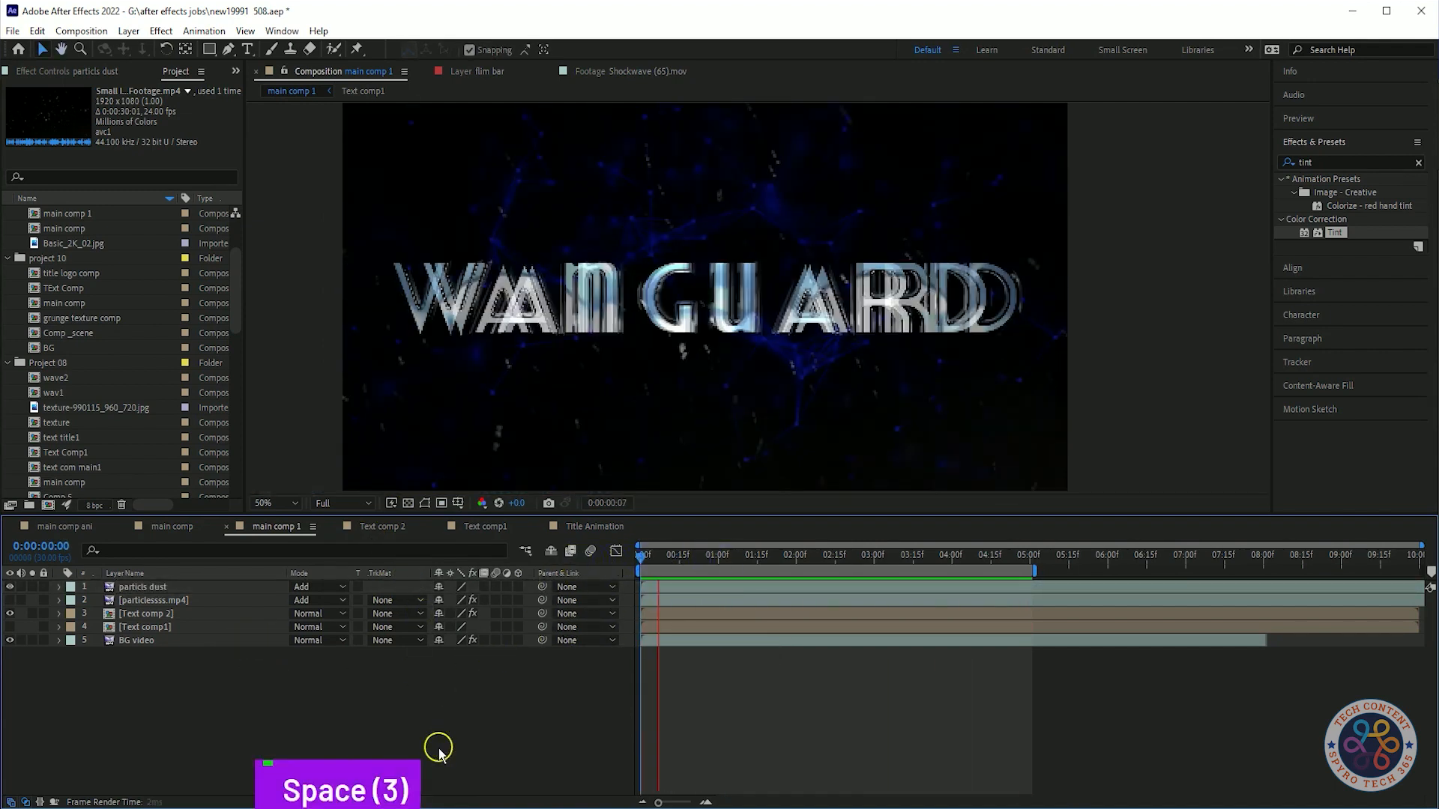
key(space)
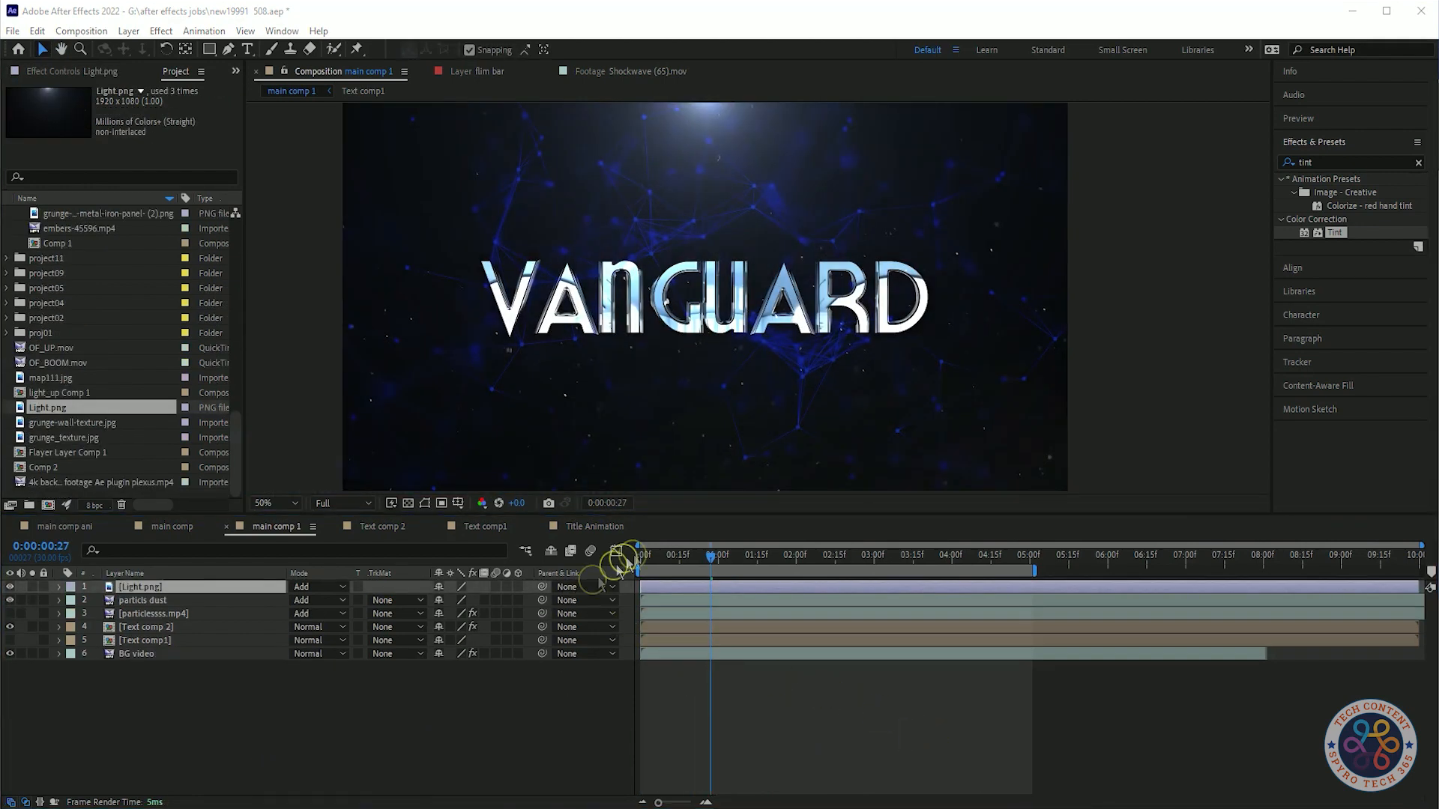
Apply Brightness & Contrast to the Light.png layer and lower its Brightness.
click(206, 587)
key(space)
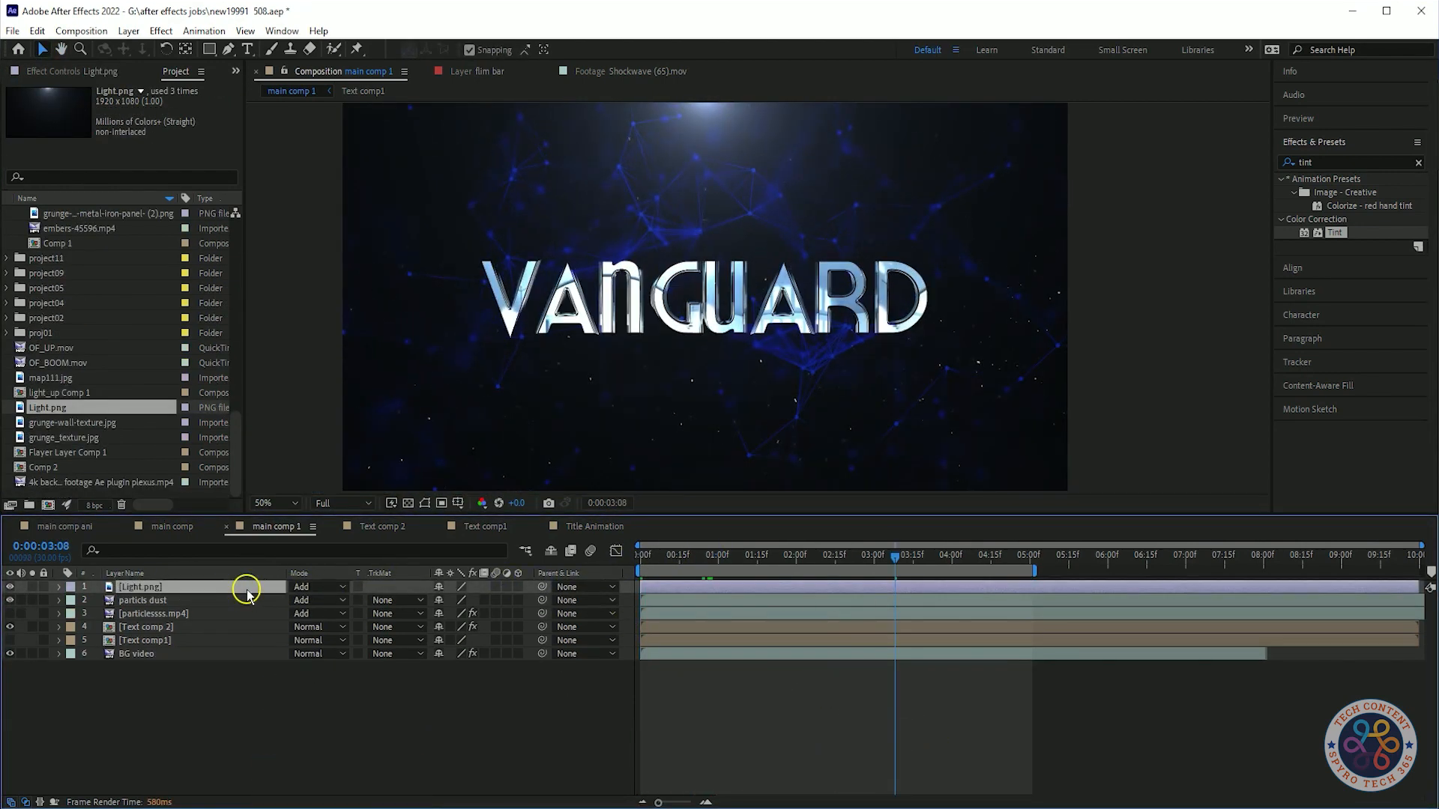
click(1327, 162)
text(brig)
drag(1340, 254, 150, 587)
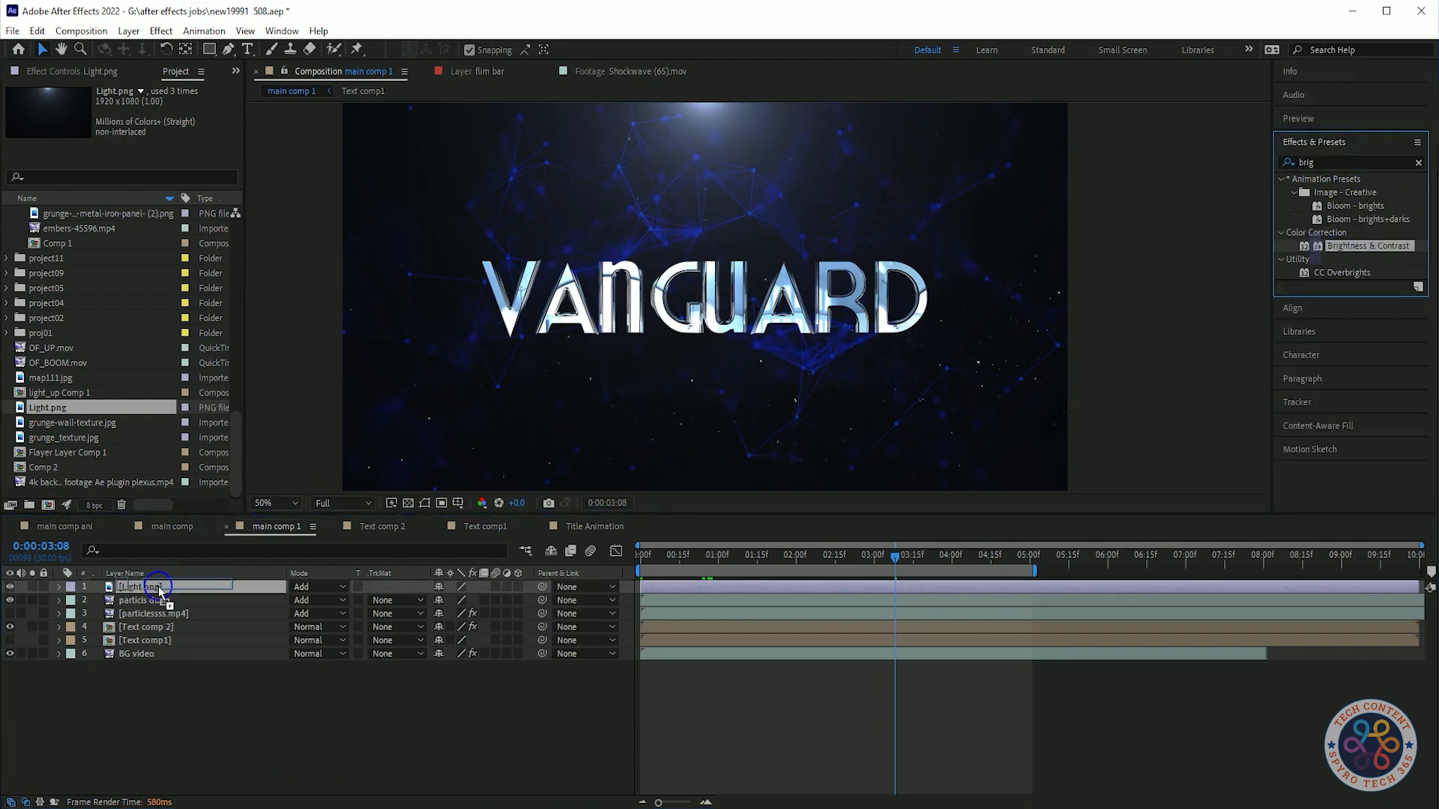
drag(129, 130, 81, 147)
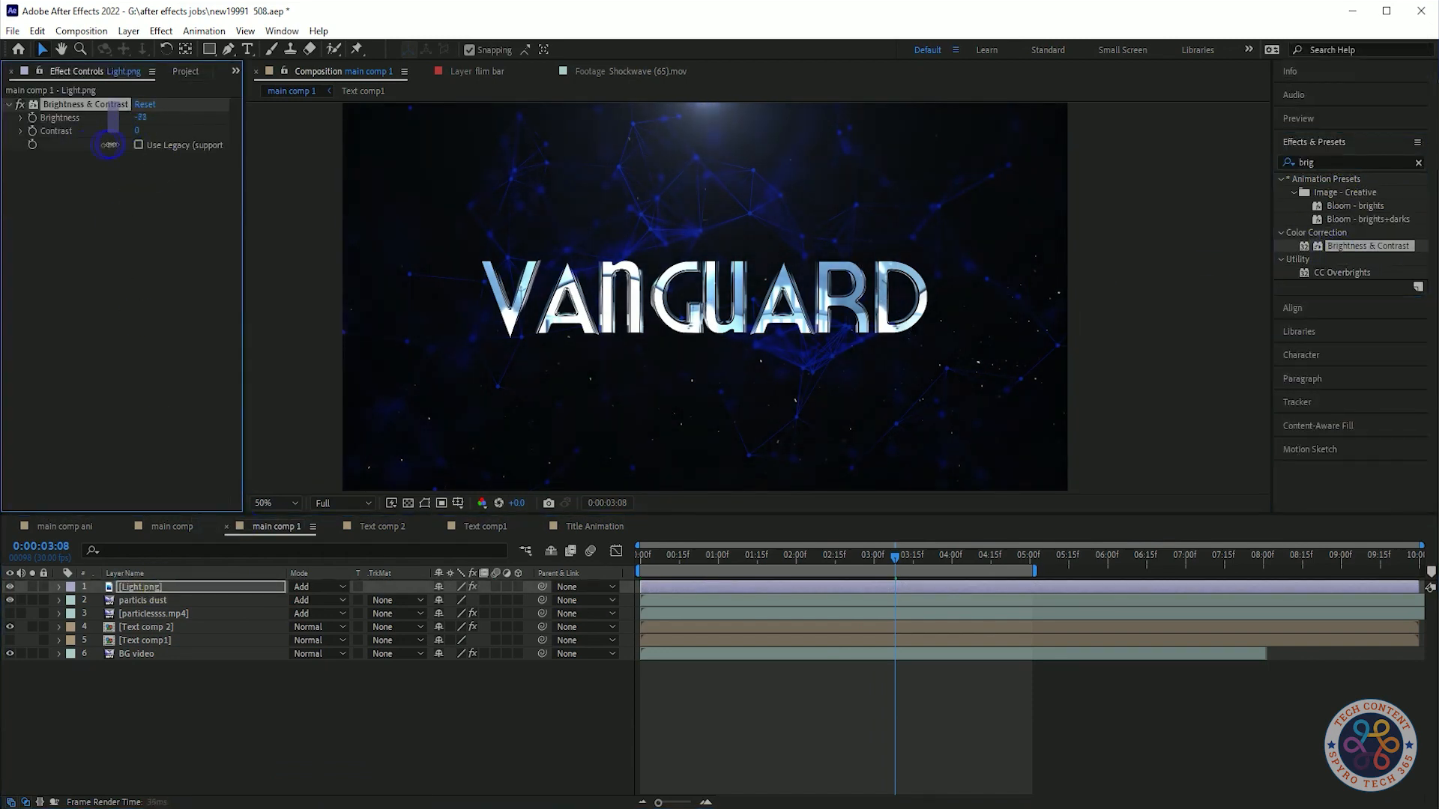
Scrub through and preview the composition with the dimmed light layer.
drag(896, 558, 340, 559)
key(space)
key(space)
drag(742, 559, 479, 559)
key(space)
key(space)
Delete the particlessss.mp4 layer from main comp 1.
click(179, 71)
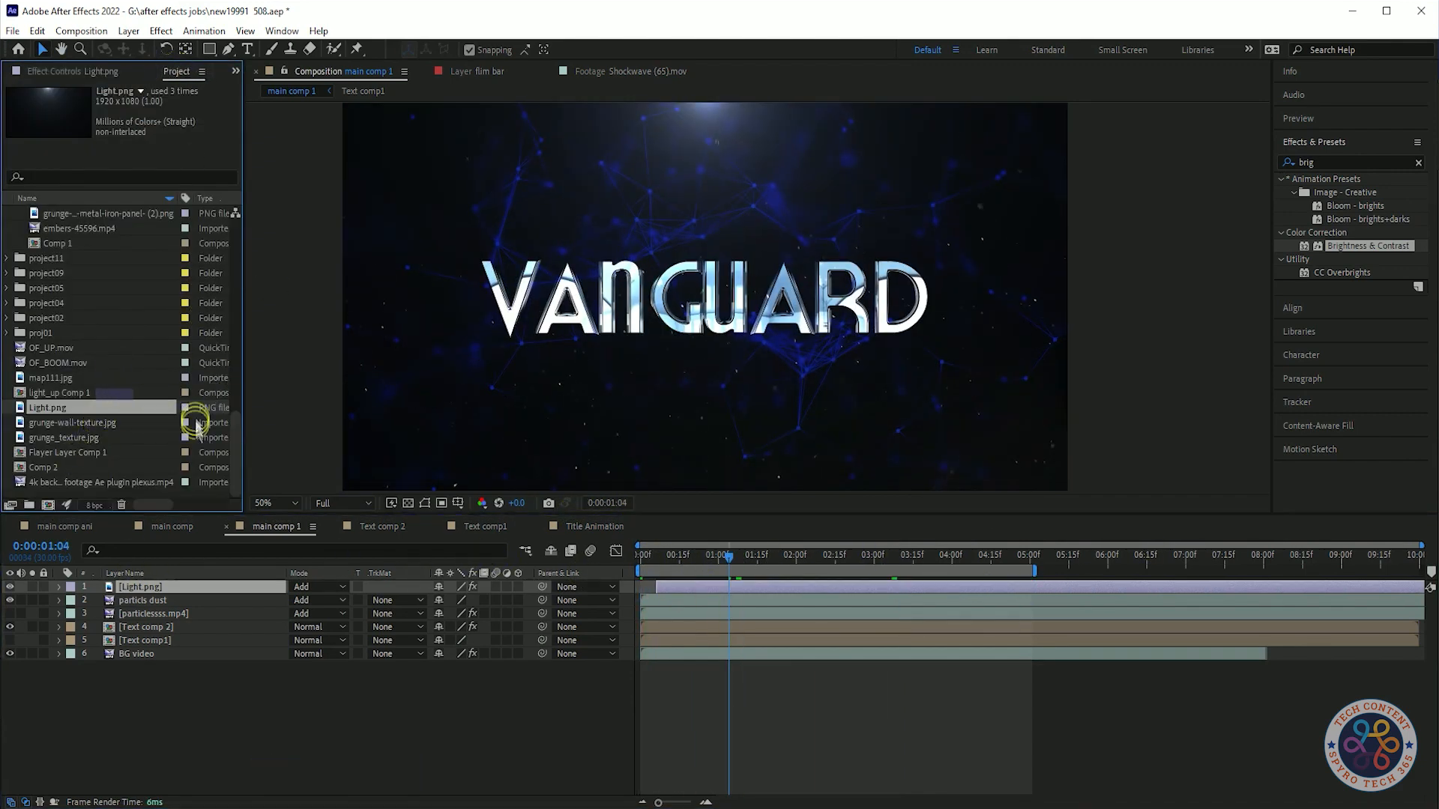
click(150, 613)
key(Delete)
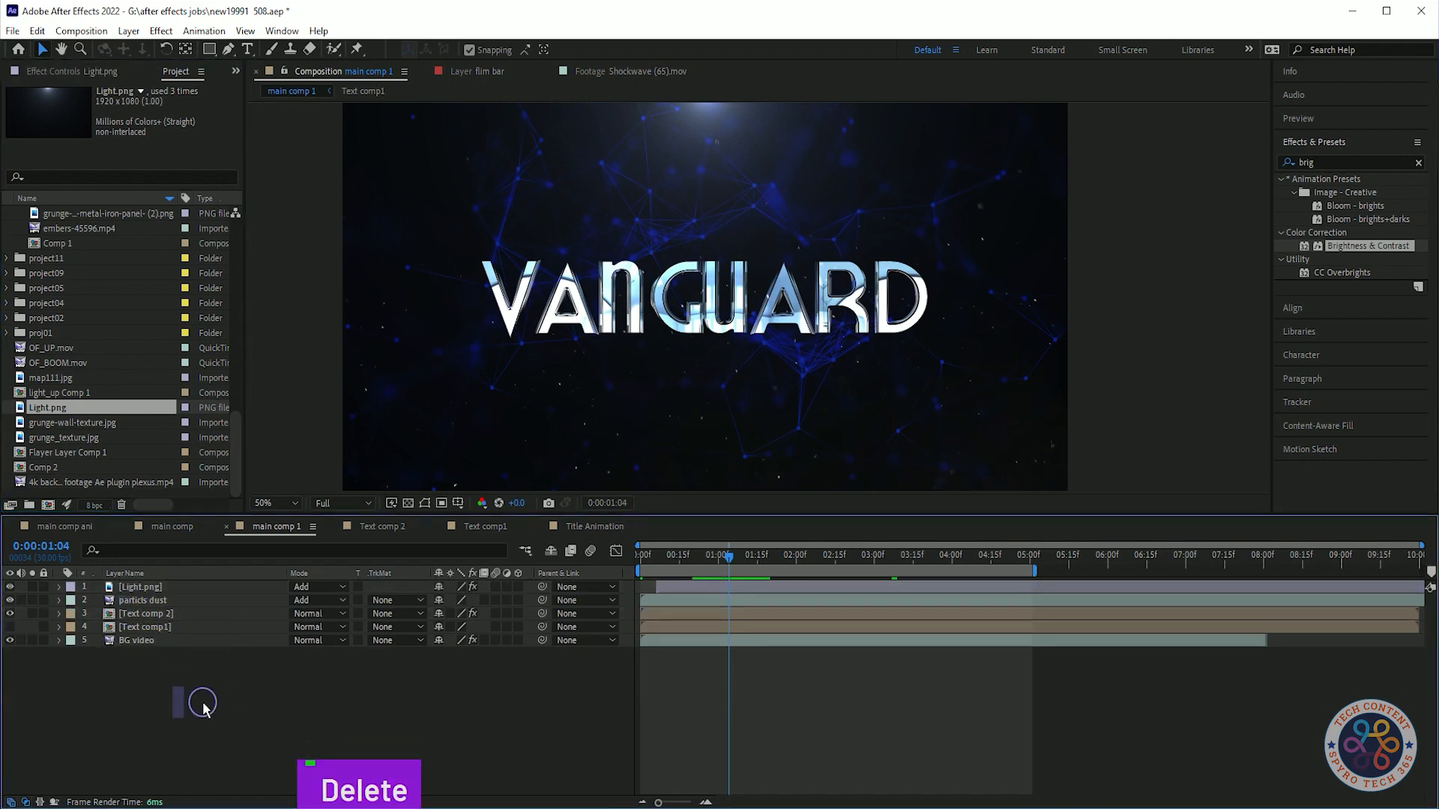
Paste the smoke1212.mp4 layer into main comp 1 and reveal its Opacity keyframes.
key(ctrl+v)
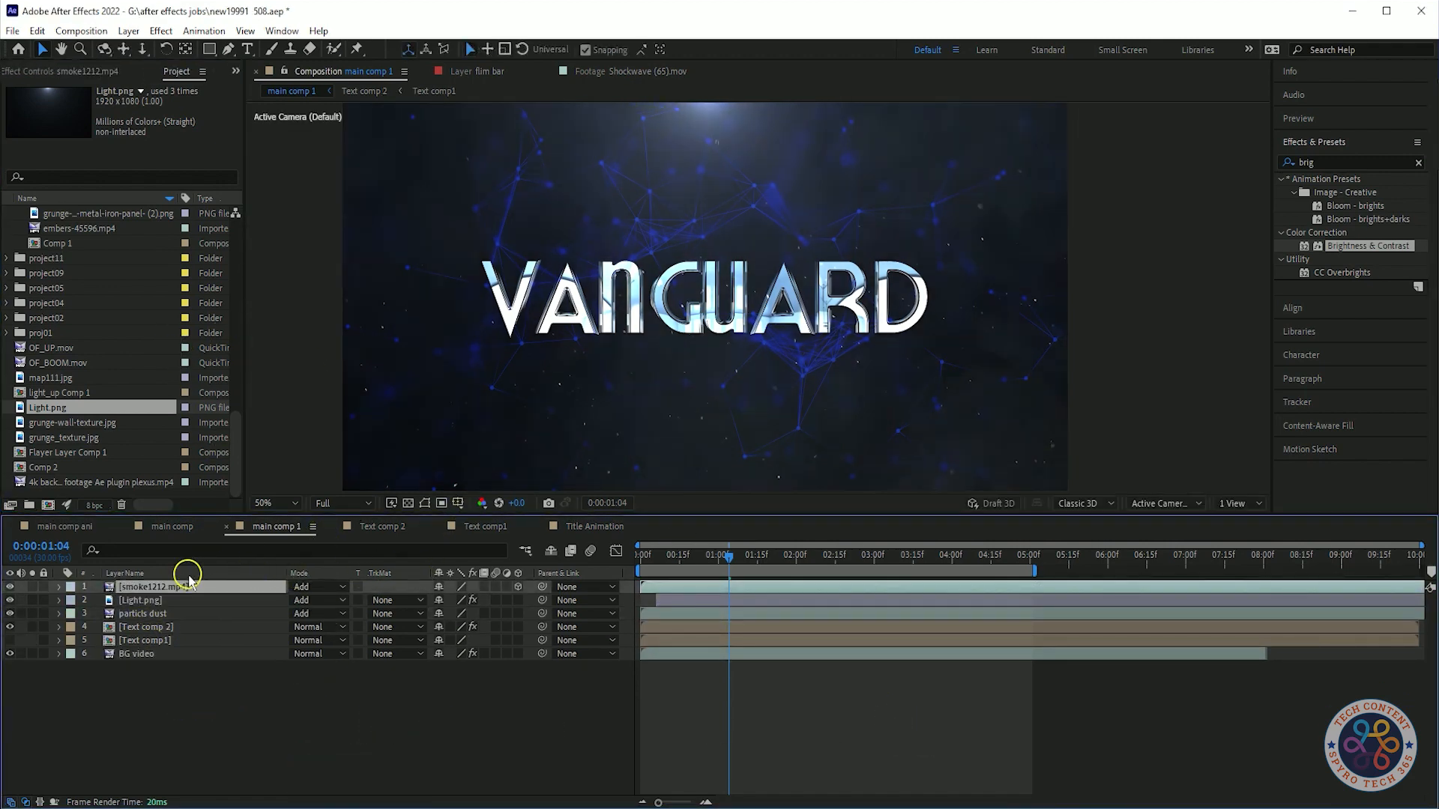
drag(738, 563, 199, 584)
key(t)
drag(658, 561, 802, 564)
key(space)
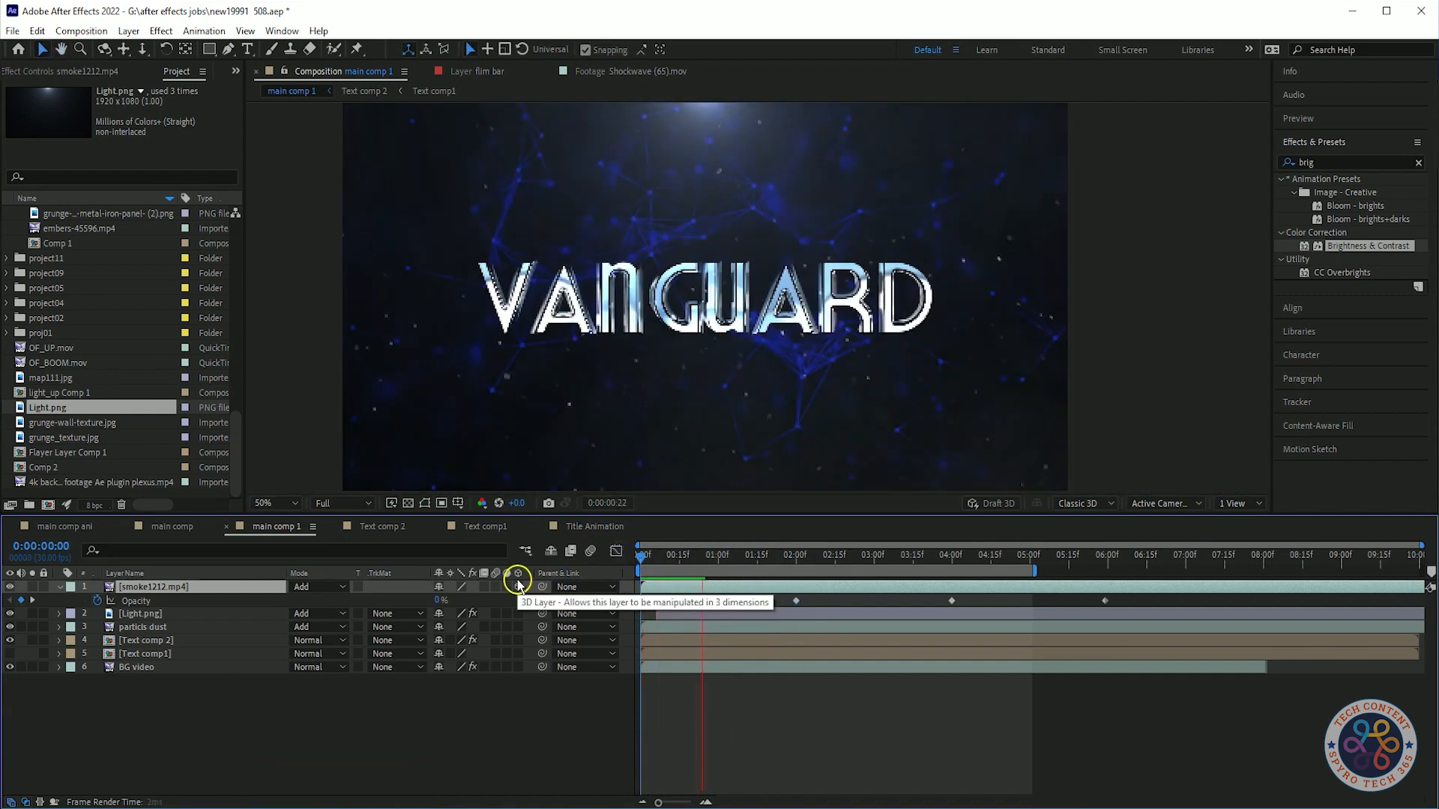
key(space)
Retime the smoke layer's opacity keyframes so the last one lands near the 5-second mark.
drag(1139, 606, 577, 615)
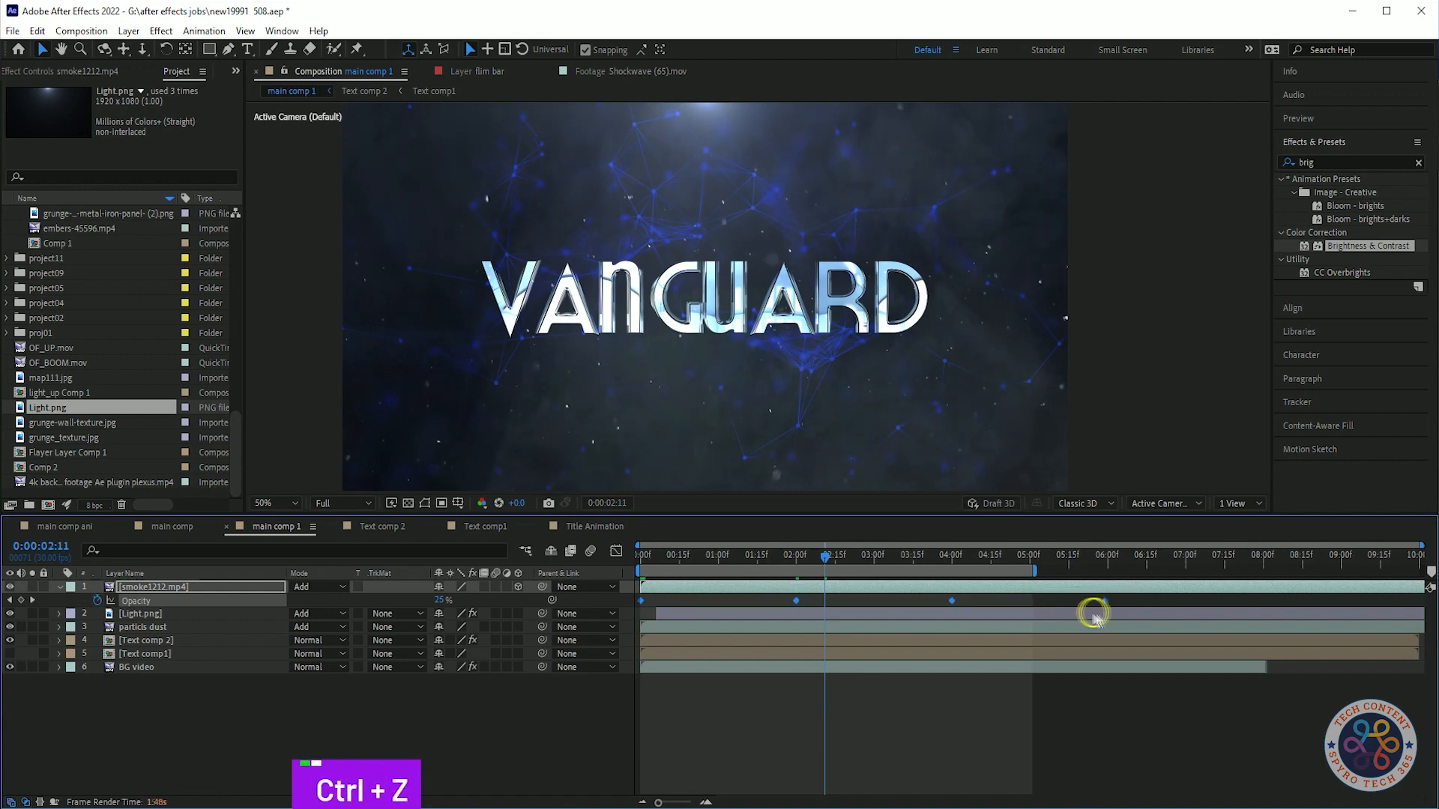
key(space)
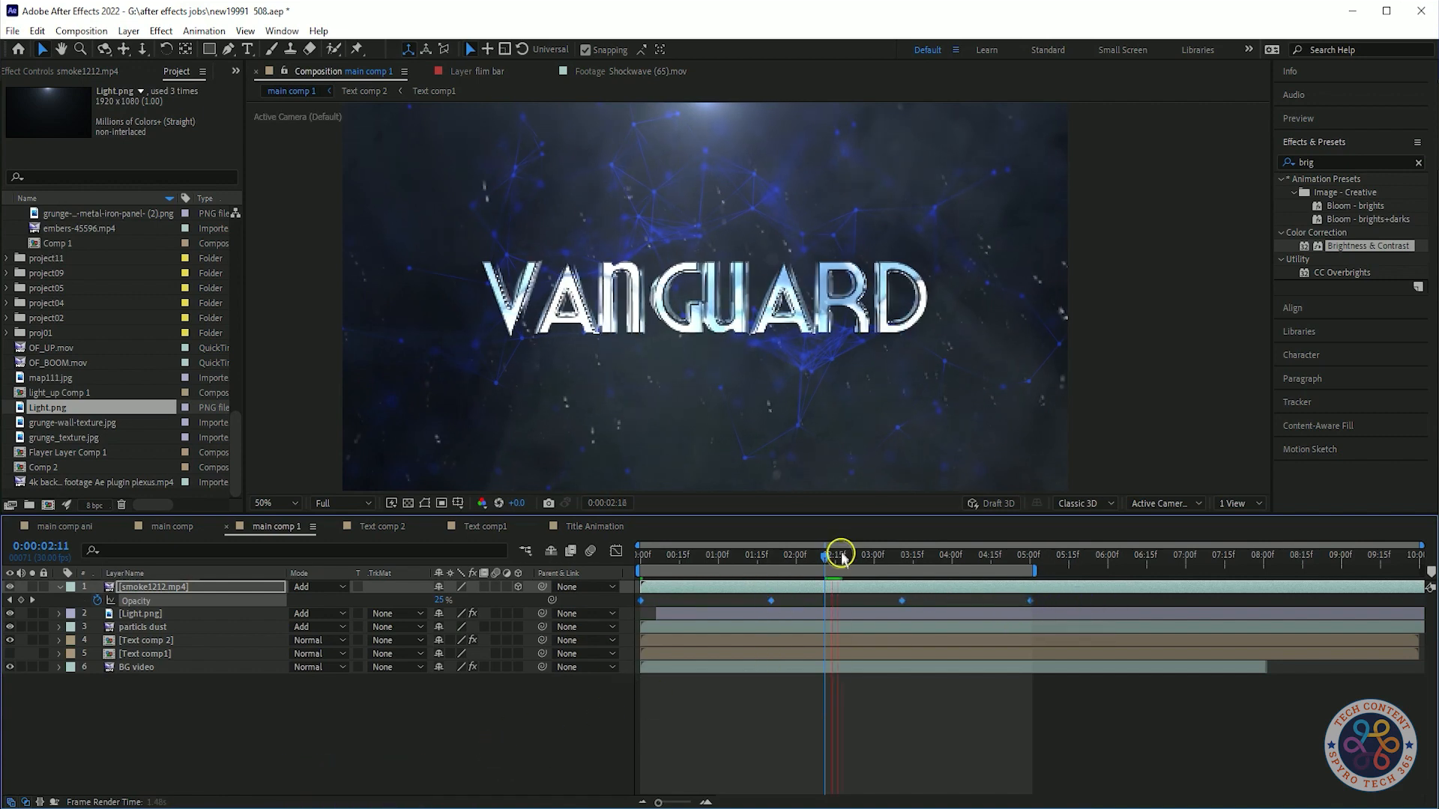
drag(830, 557, 577, 553)
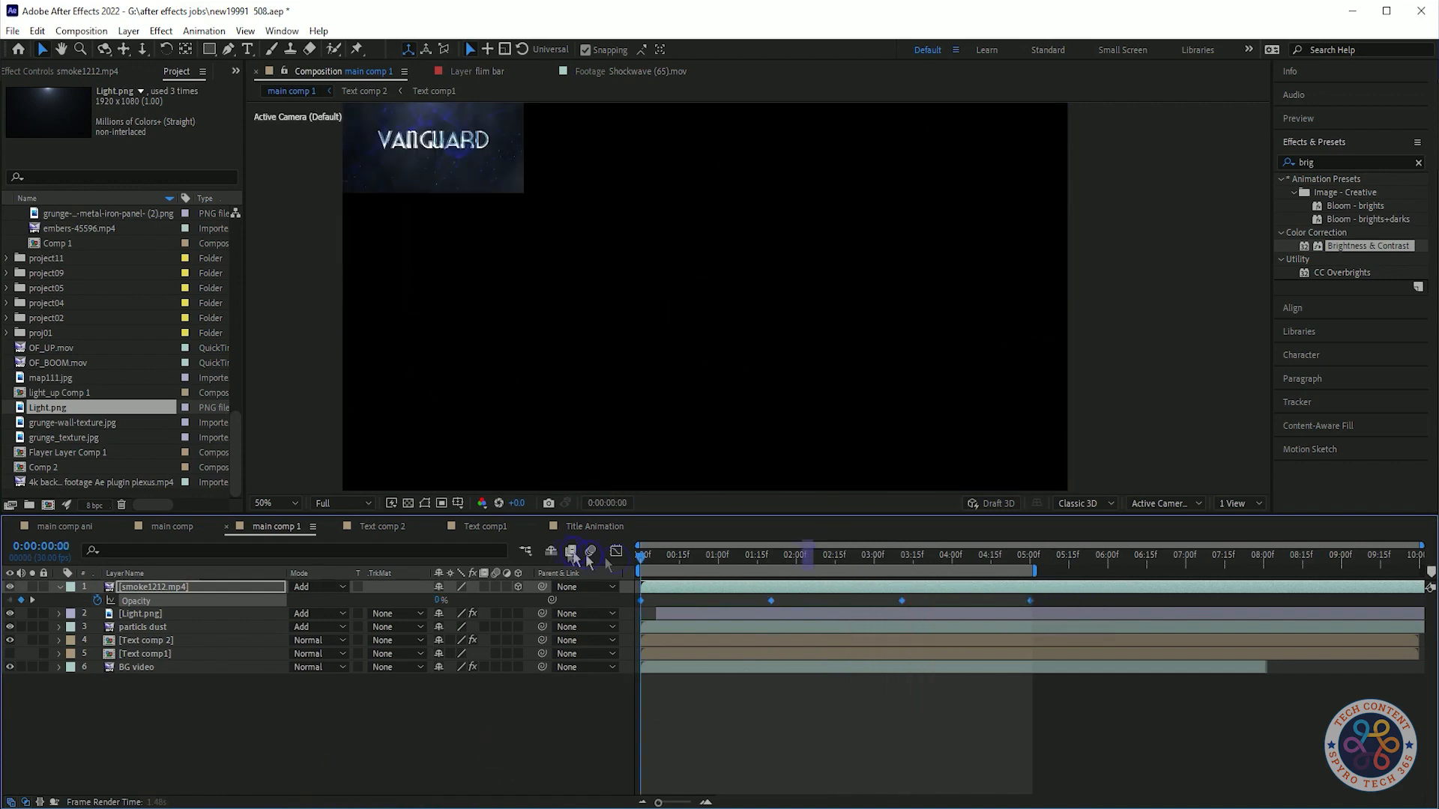
key(space)
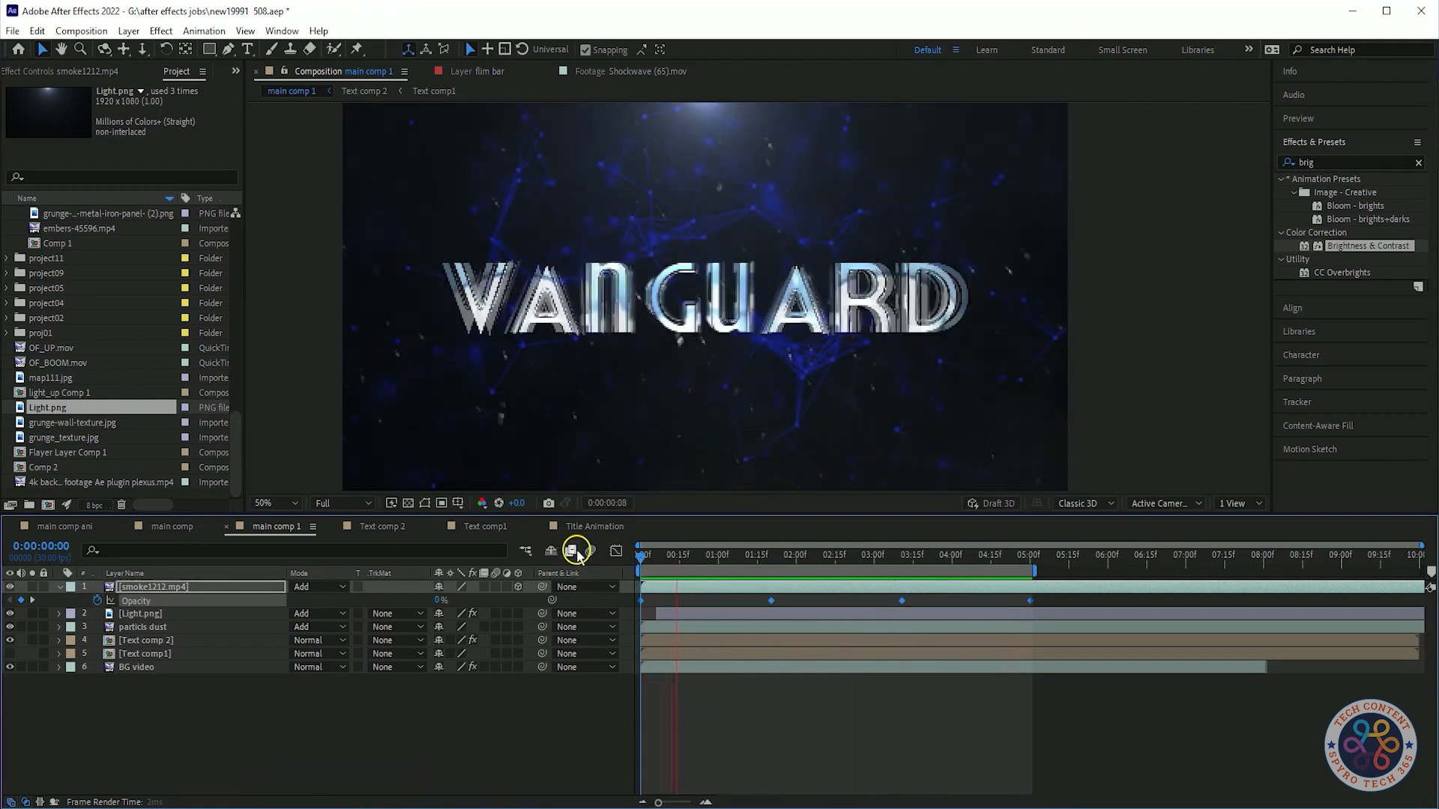
key(space)
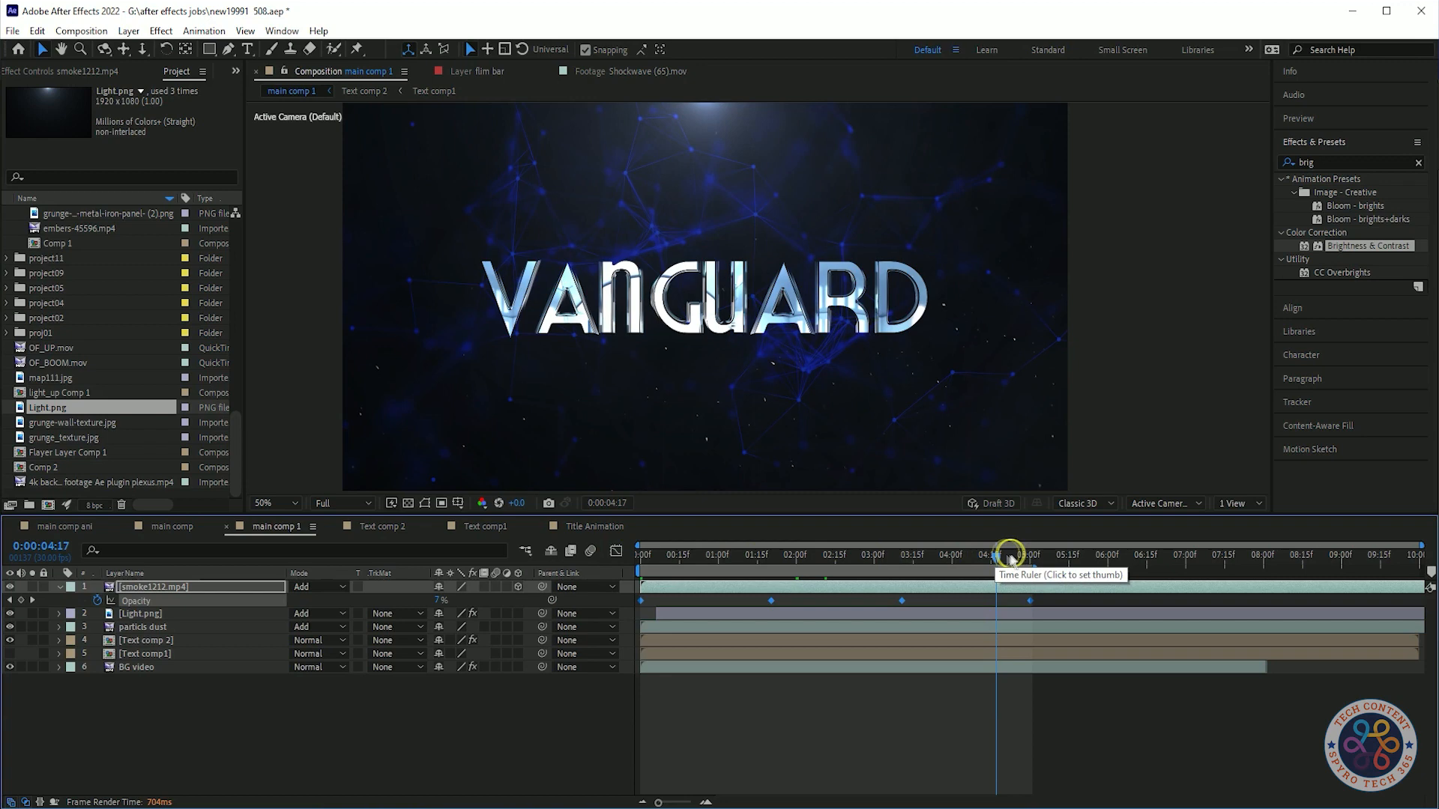
mouse_move(997, 556)
mouse_down()
mouse_move(770, 556)
mouse_move(990, 576)
mouse_up()
text(20)
key(Return)
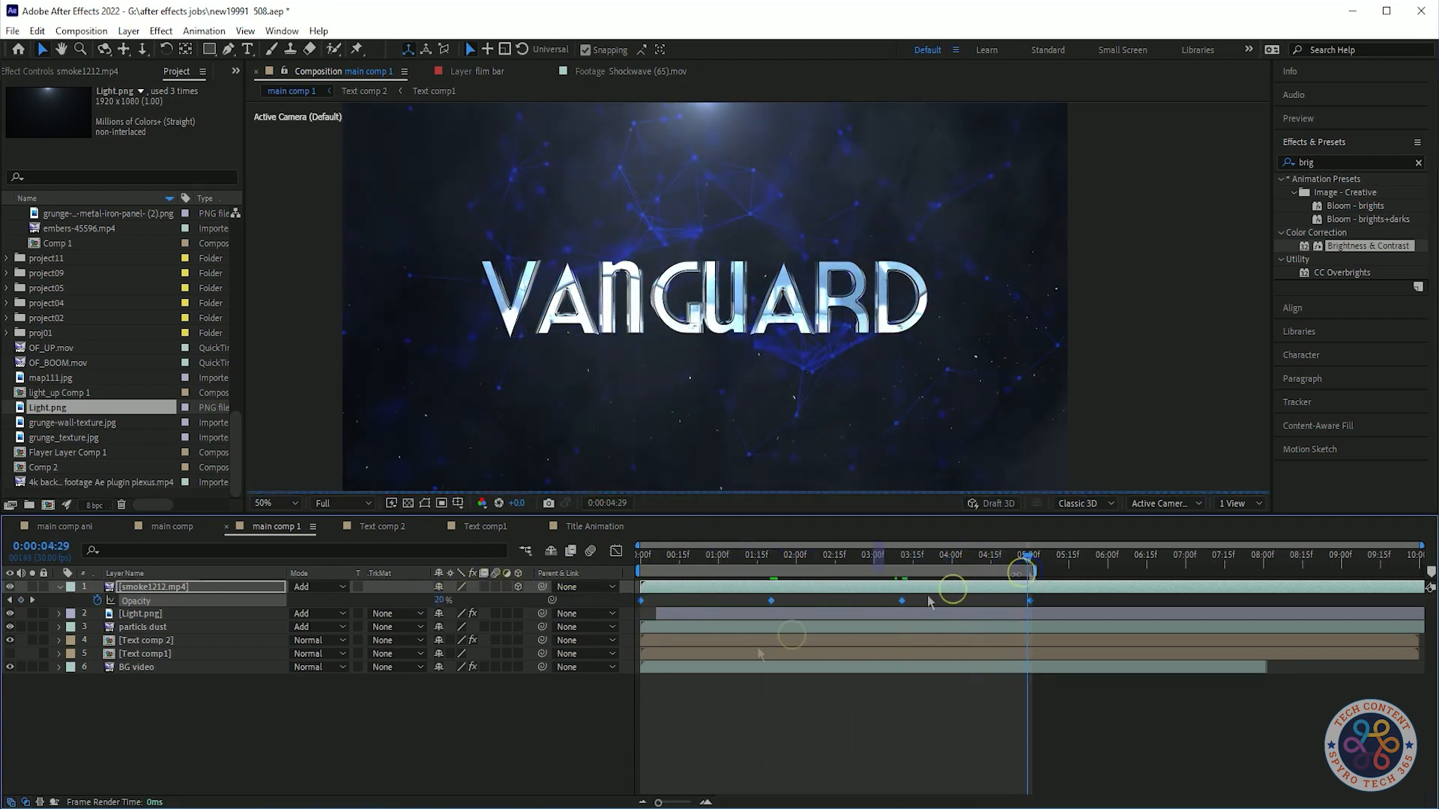
key(ctrl+z)
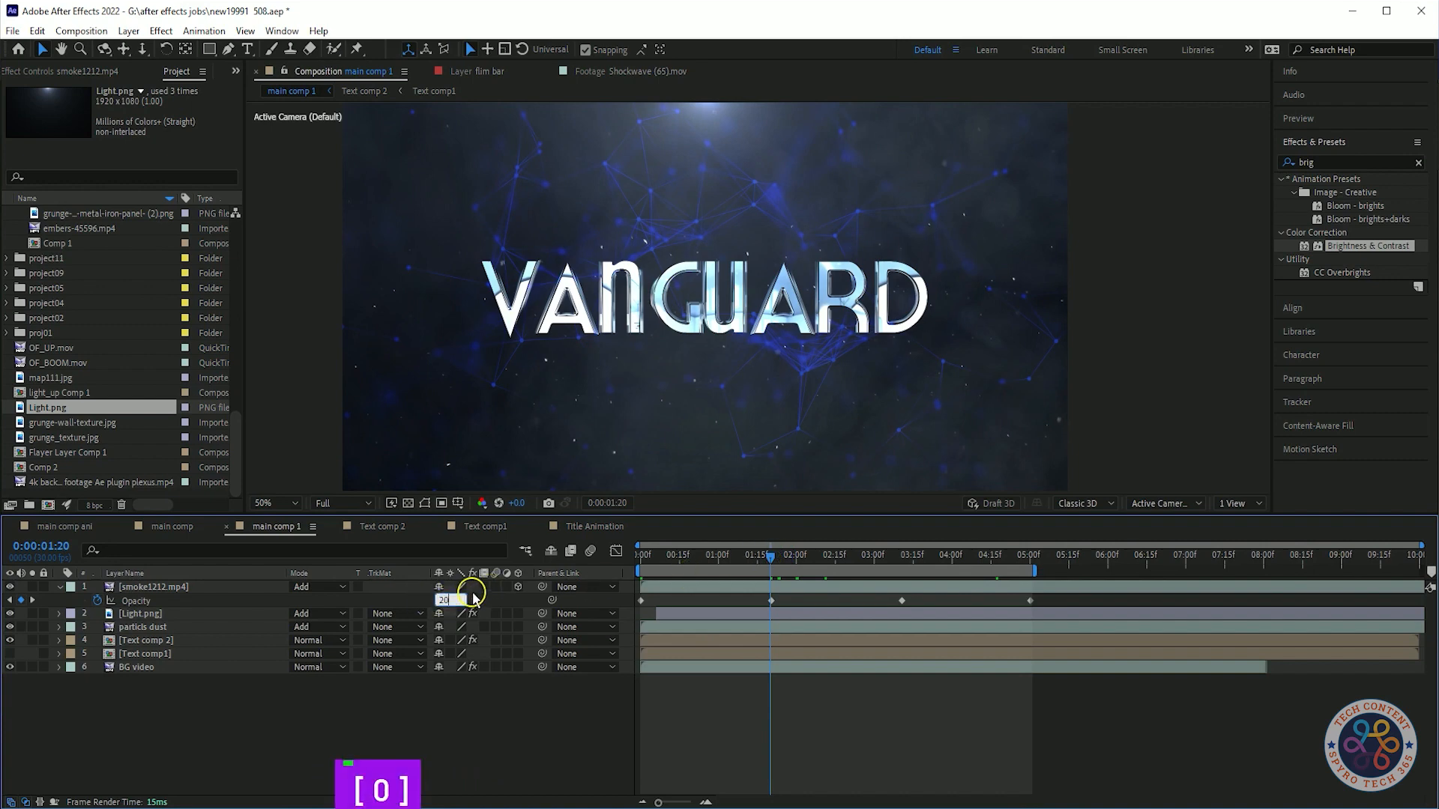
Set the smoke layer's middle opacity keyframes to 20%.
click(693, 583)
click(742, 569)
drag(900, 574, 902, 573)
click(438, 600)
key(Return)
Preview the composition with the faded smoke layer.
key(space)
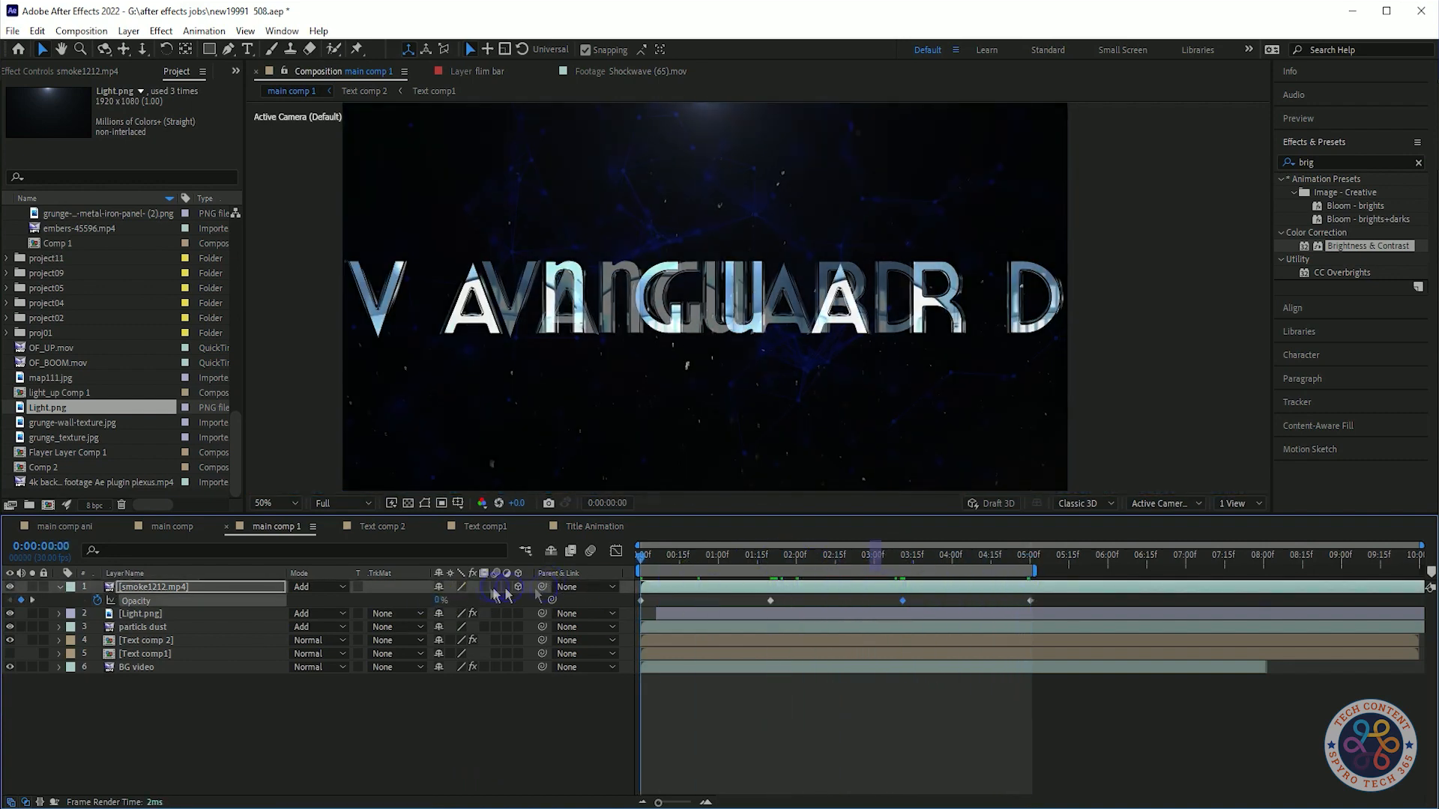
key(space)
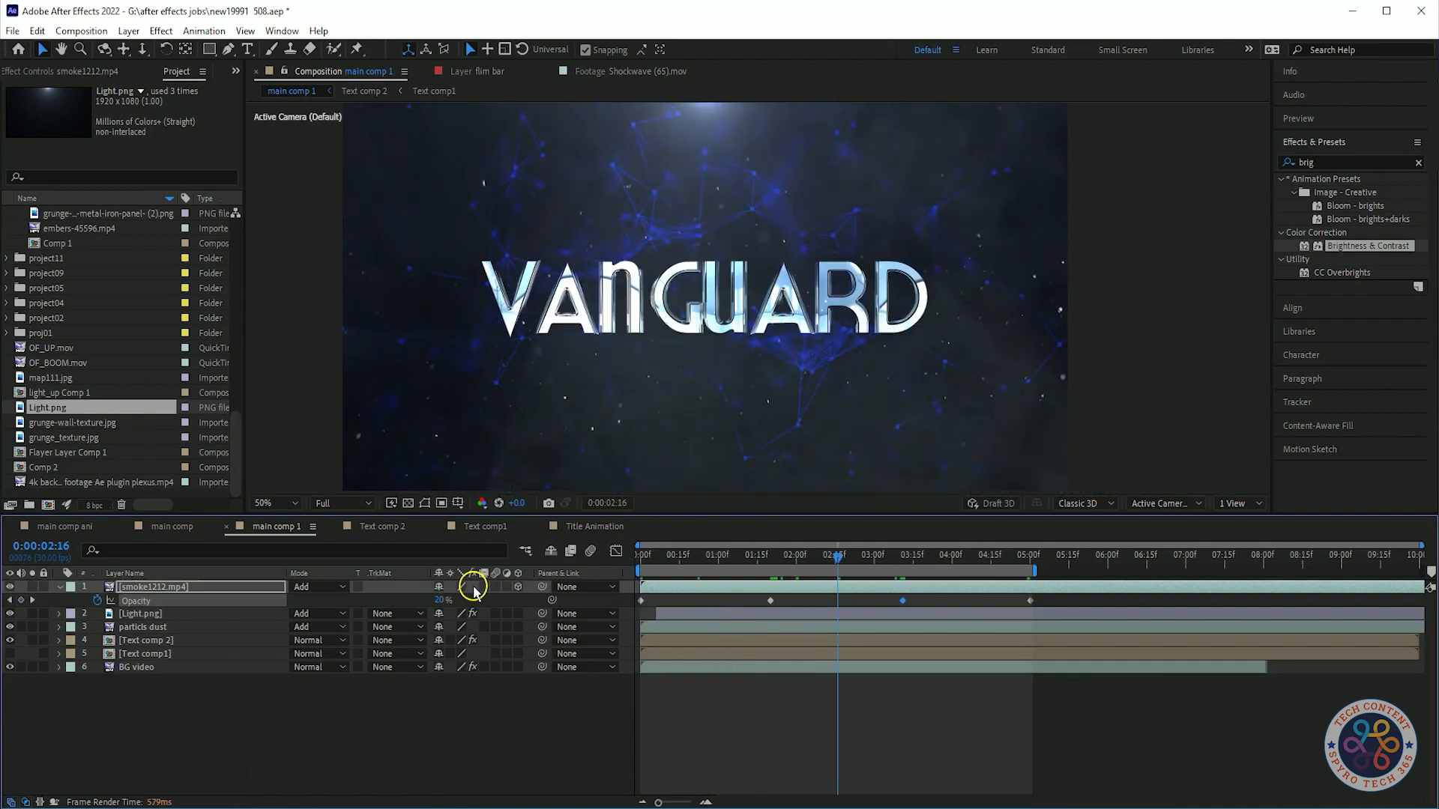
click(240, 681)
click(59, 587)
key(space)
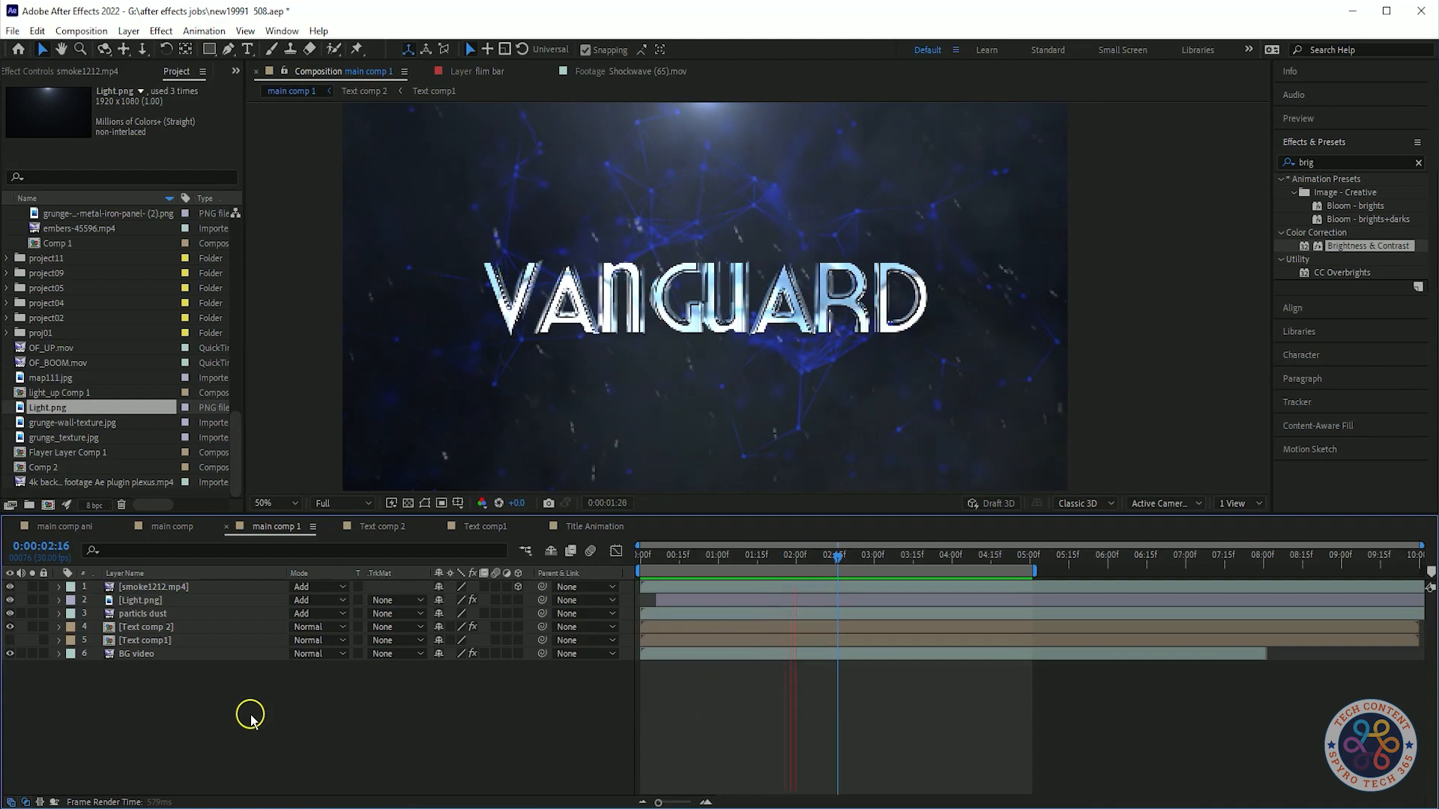
key(space)
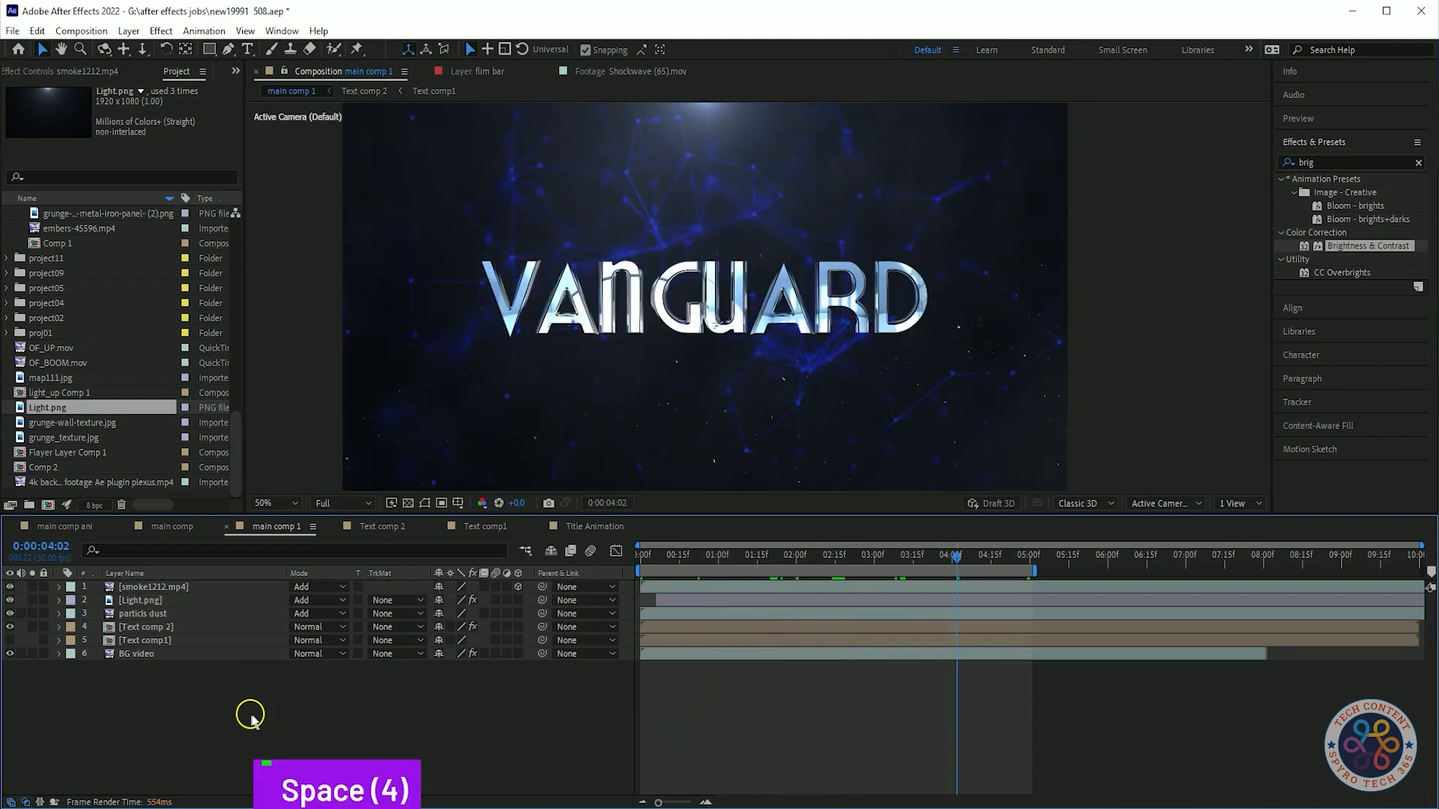
Add the Light comp as the top layer of main comp 1.
double_click(120, 451)
key(space)
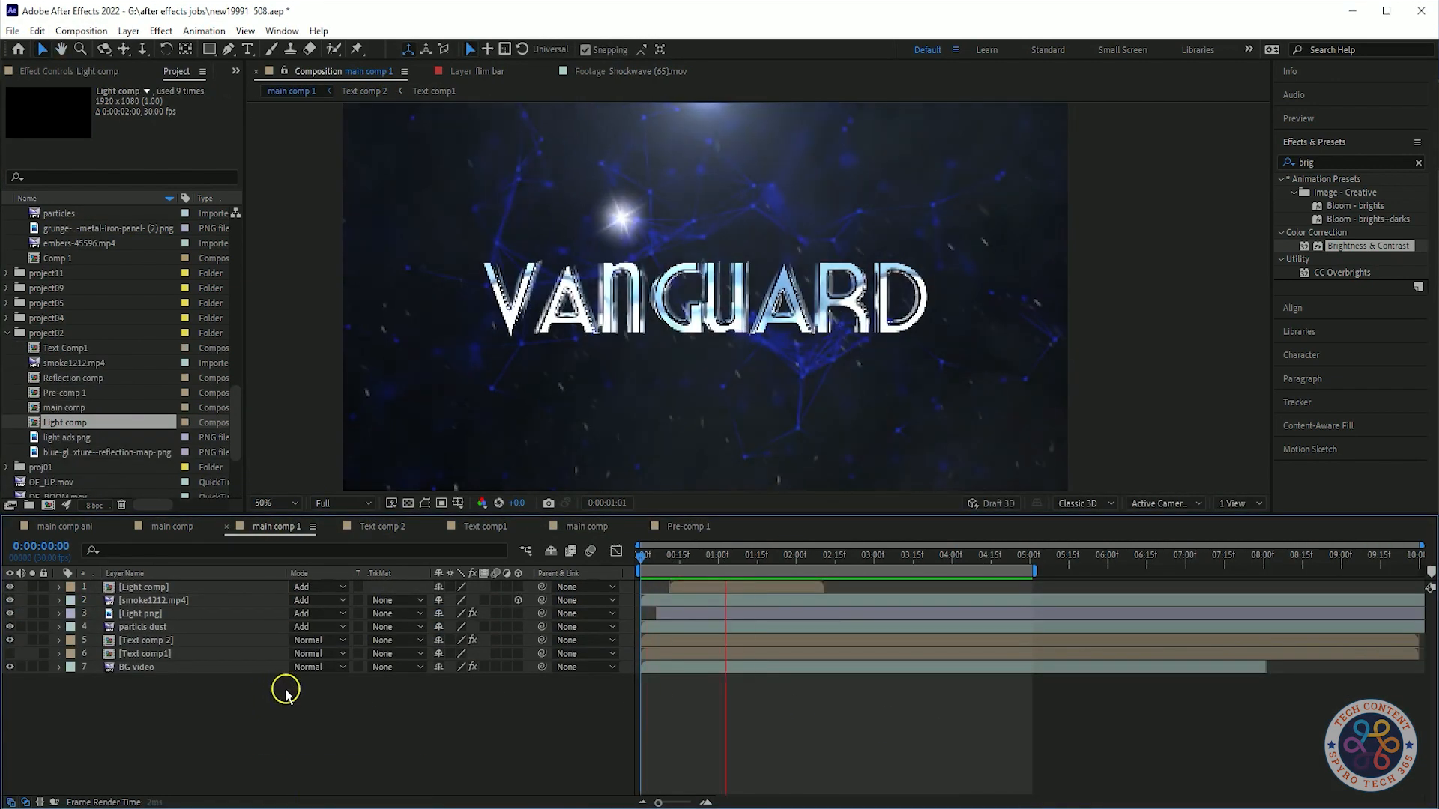
click(287, 587)
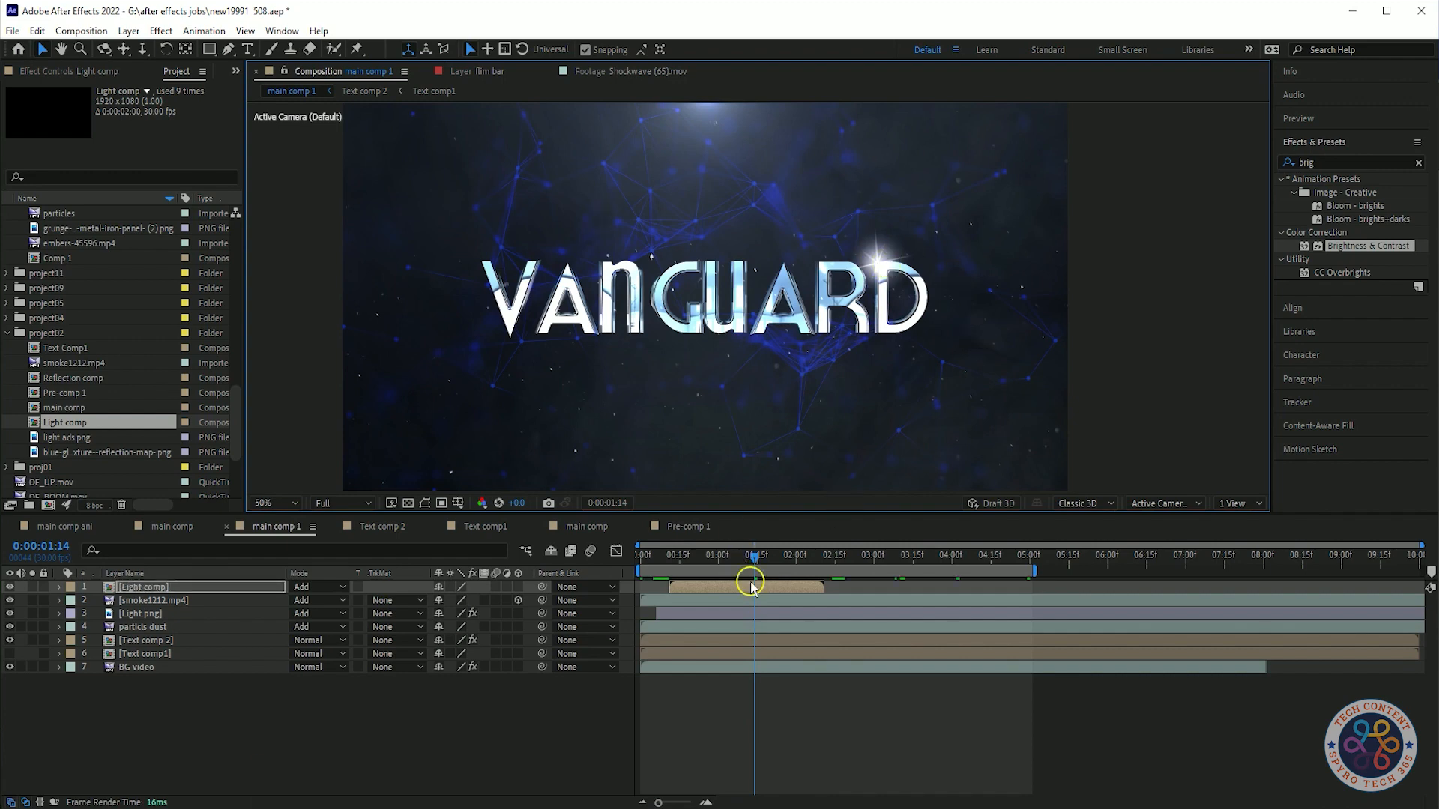
Shift the Light comp layer slightly later in time and preview the glint.
key(space)
key(space)
key(space)
key(space)
drag(752, 588, 769, 589)
key(space)
key(space)
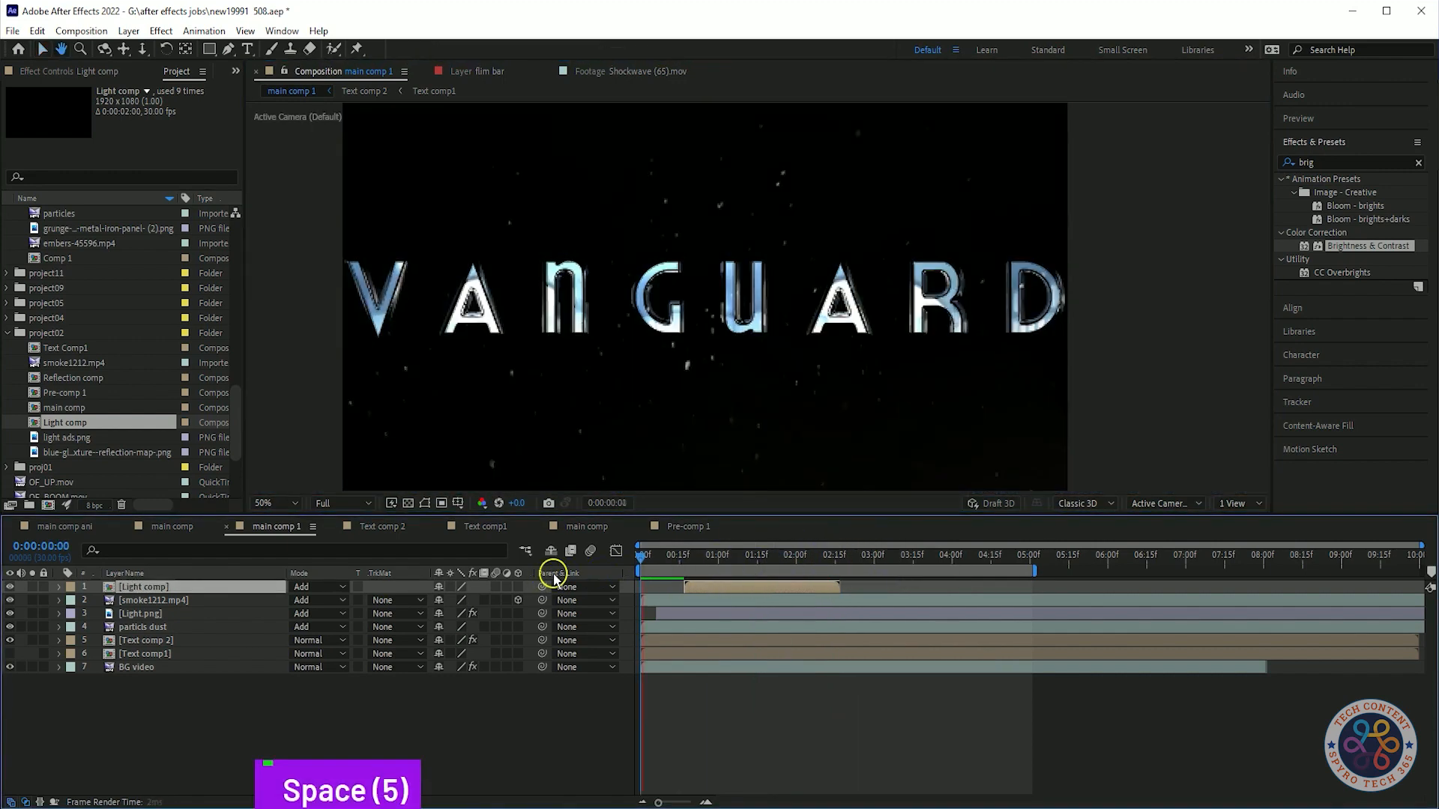
Duplicate the Light comp layer and offset the copy later in the timeline.
key(ctrl+d)
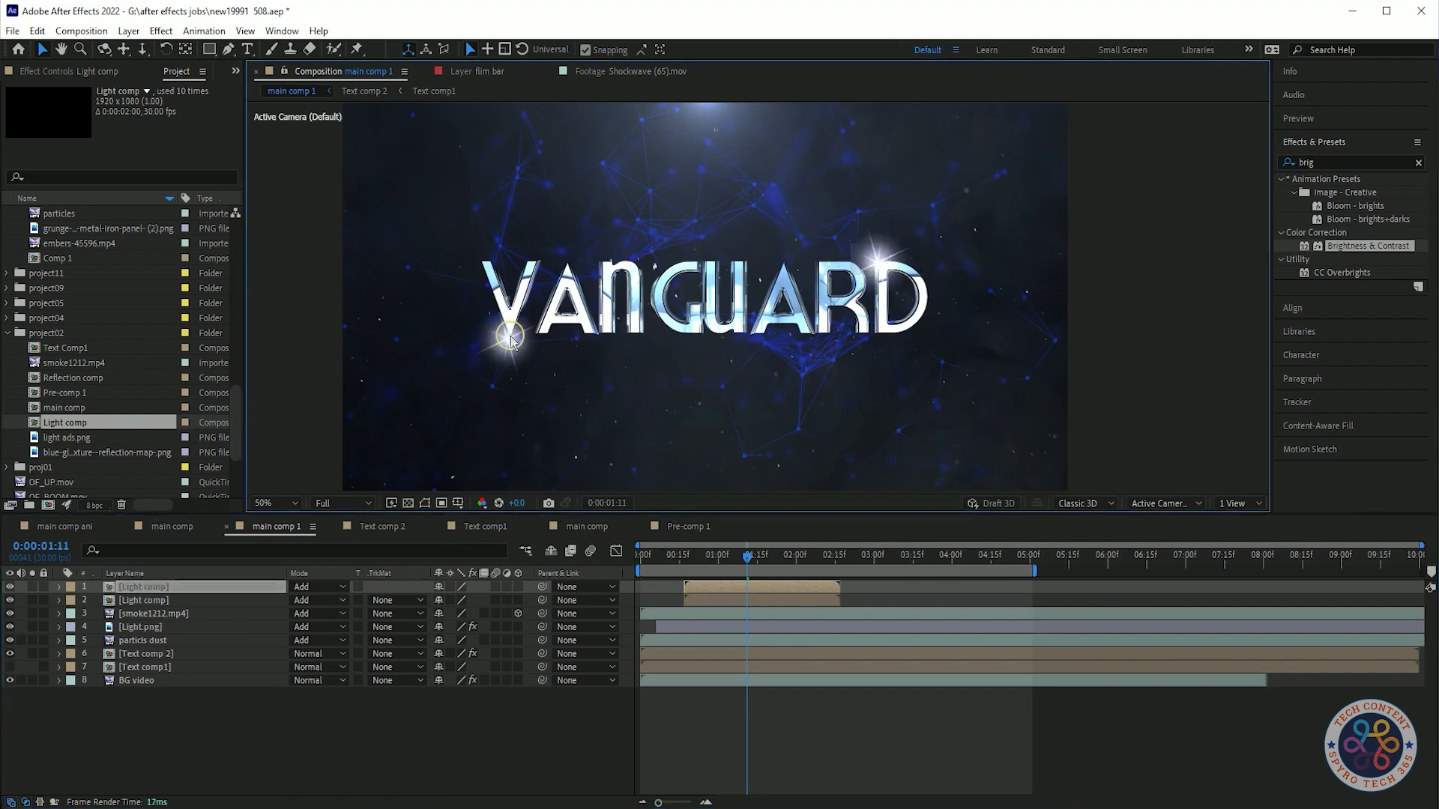
drag(758, 585, 784, 565)
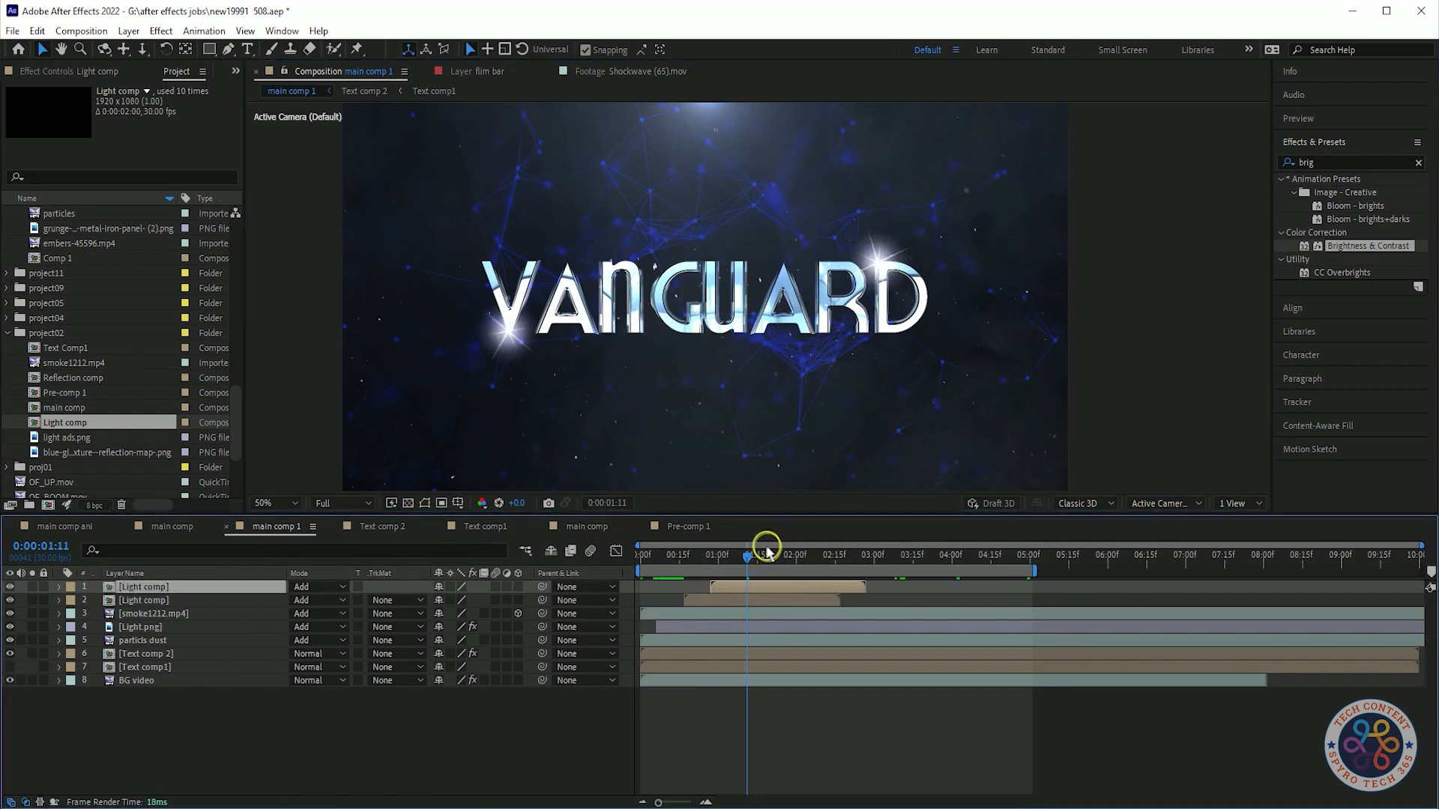
key(space)
key(space)
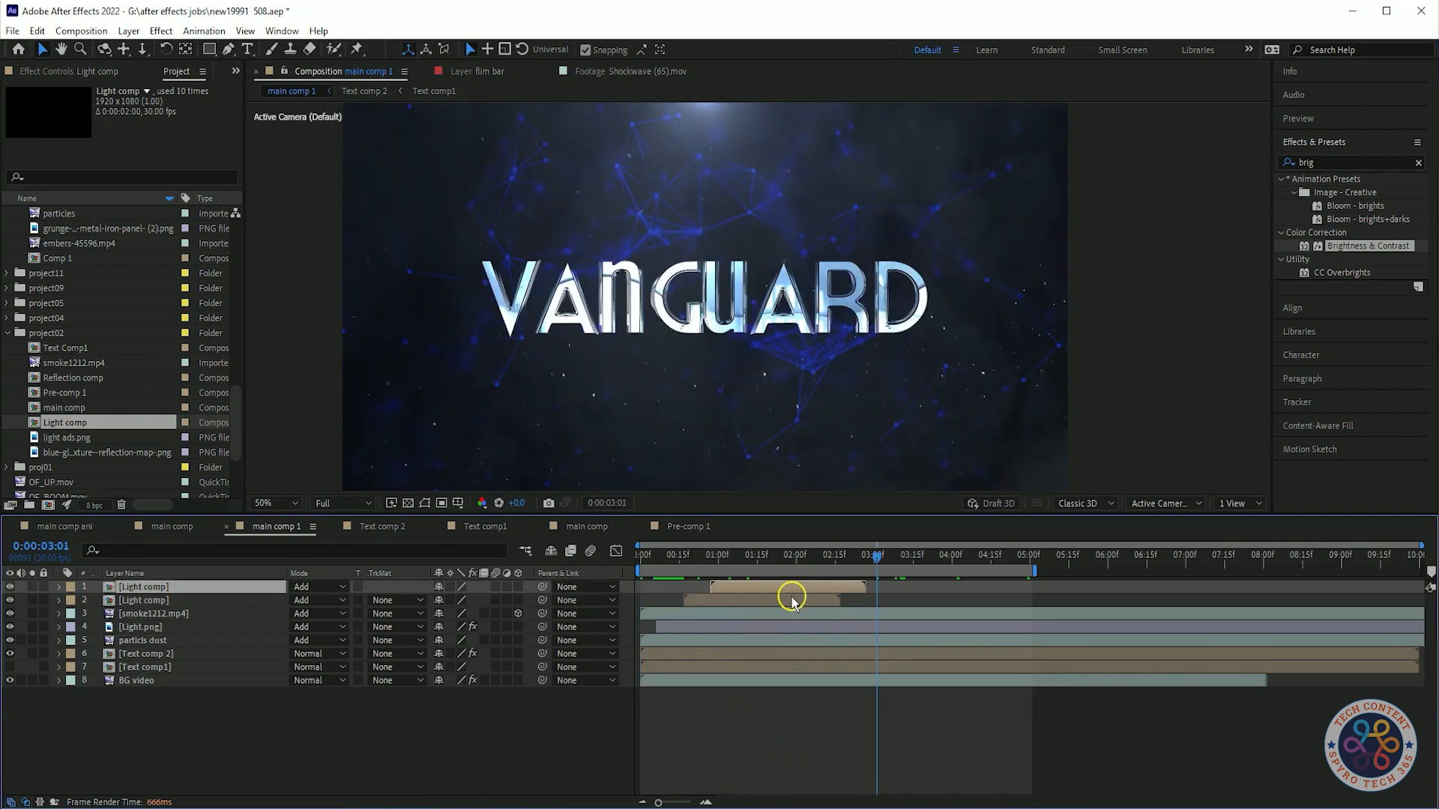
Duplicate the second Light comp layer and move the copy further along the timeline.
shift+click(790, 600)
key(ctrl+d)
drag(817, 592, 960, 599)
Reposition the third Light comp glint onto the top of the title's V.
click(885, 614)
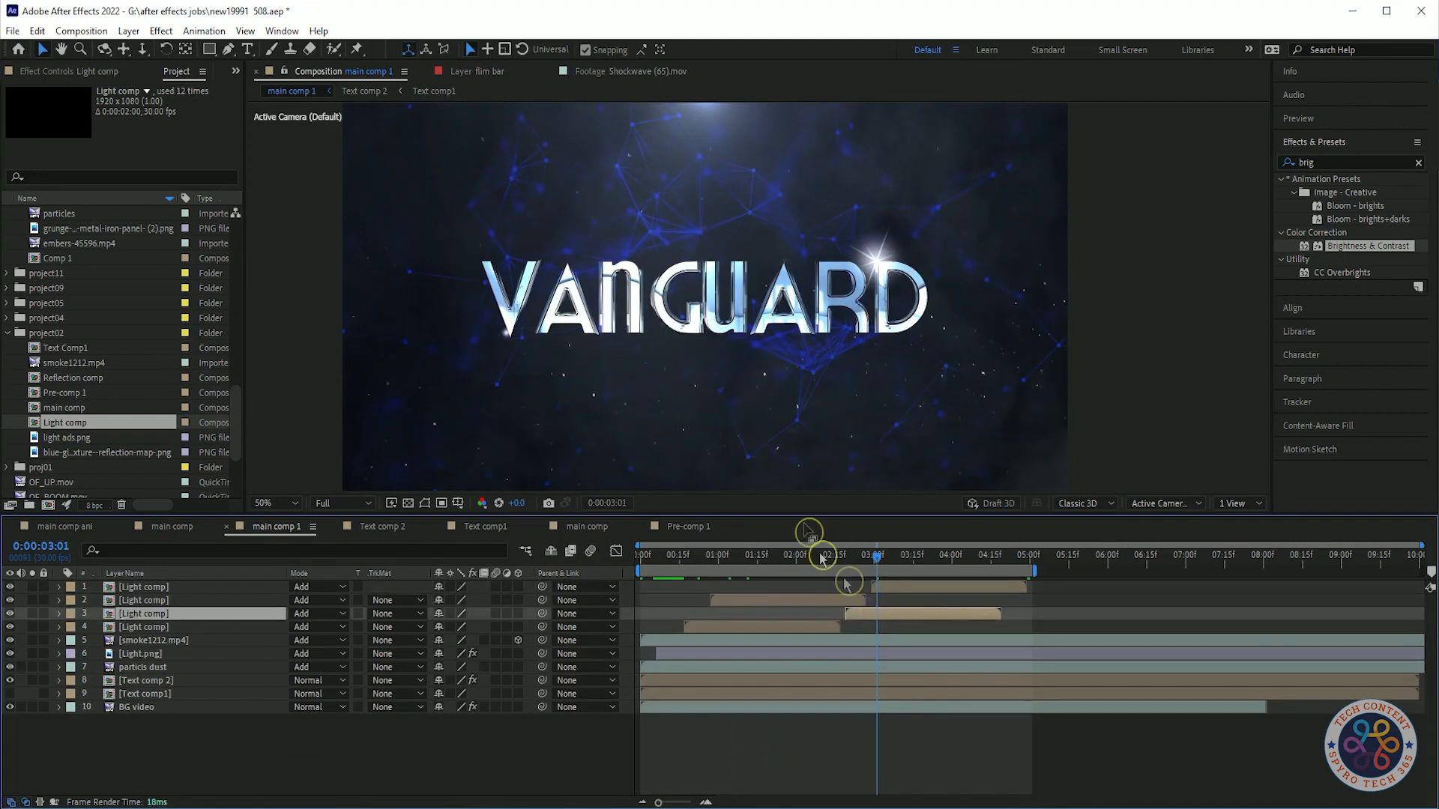
drag(881, 267, 566, 266)
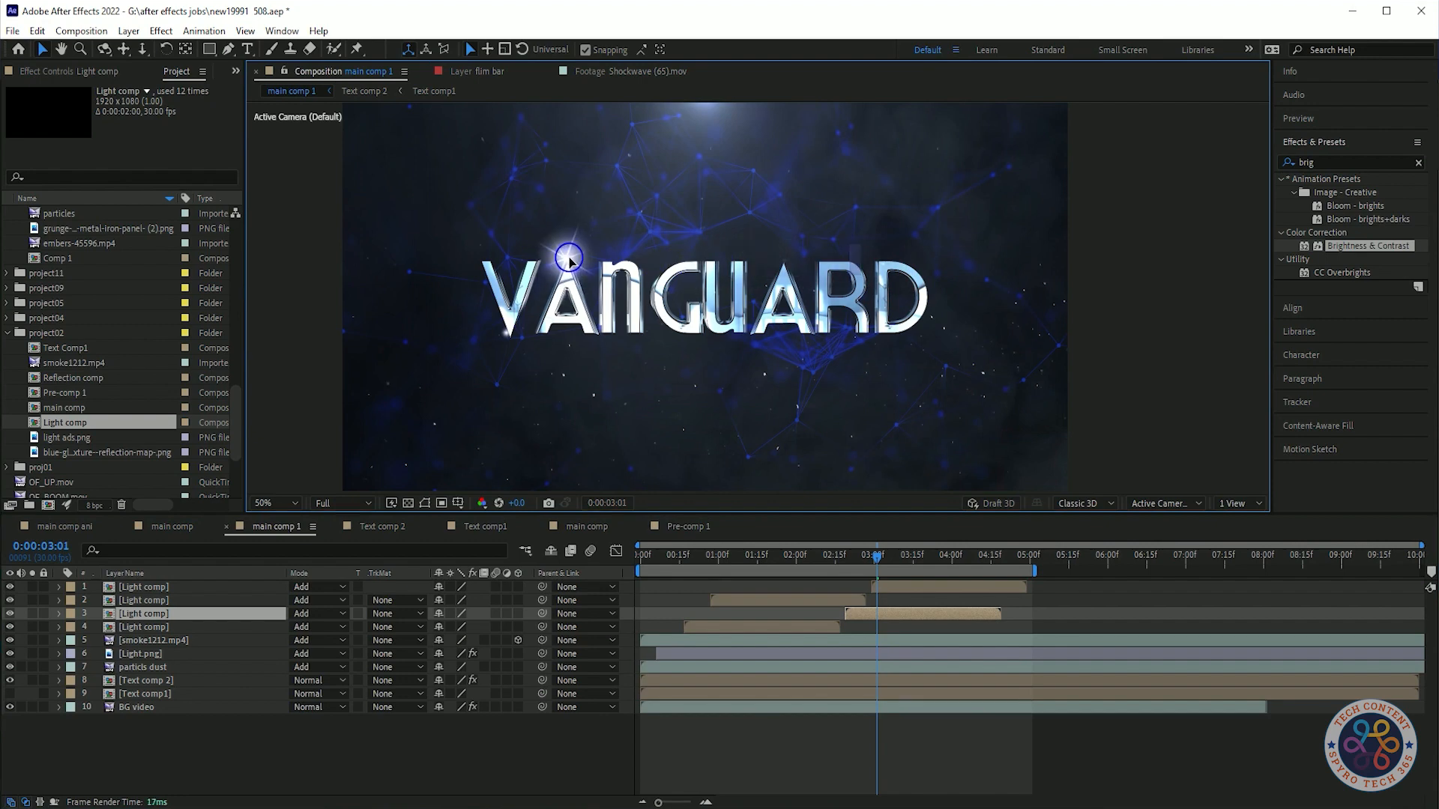
click(957, 588)
click(722, 463)
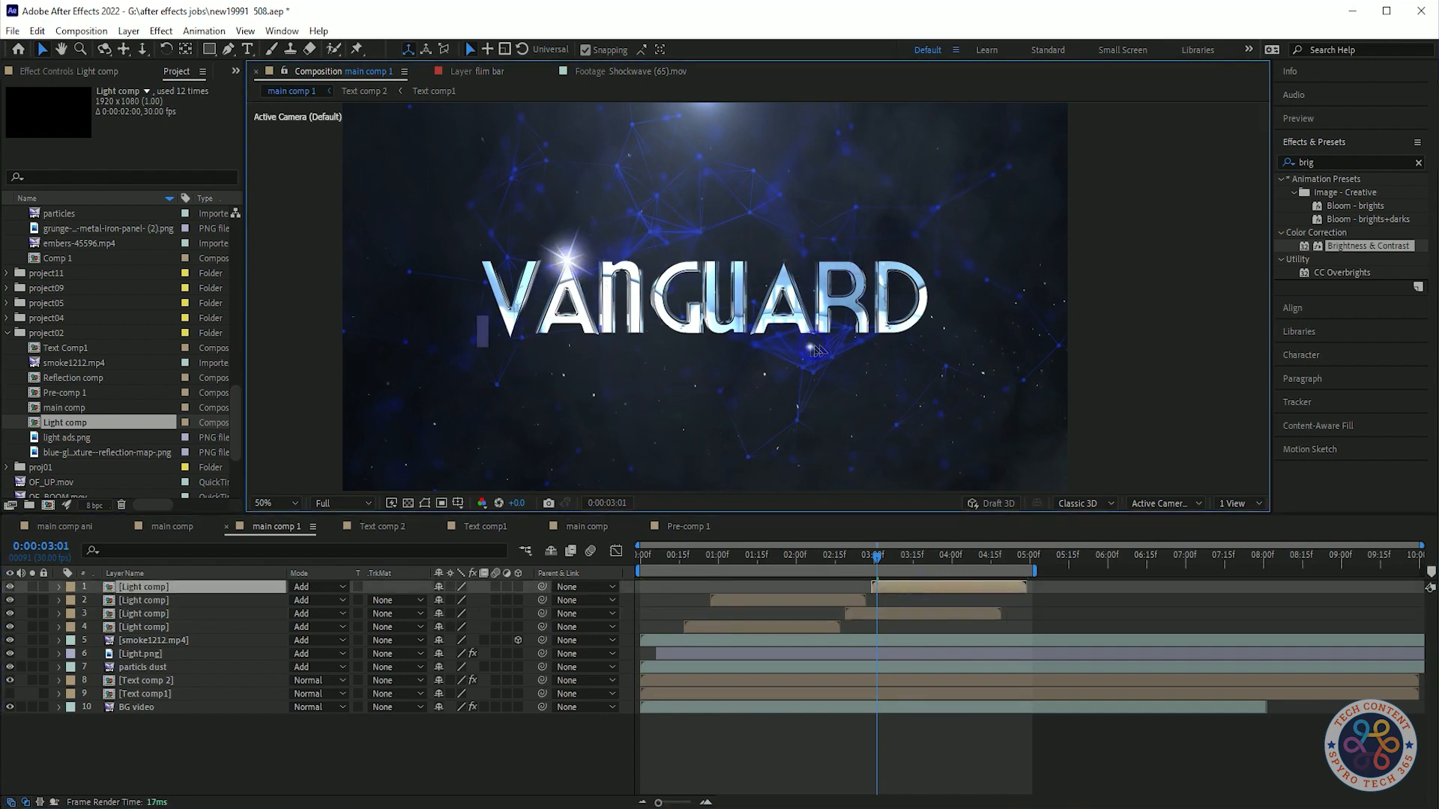
Preview the glint flashes across the VANGUARD title.
key(space)
key(space)
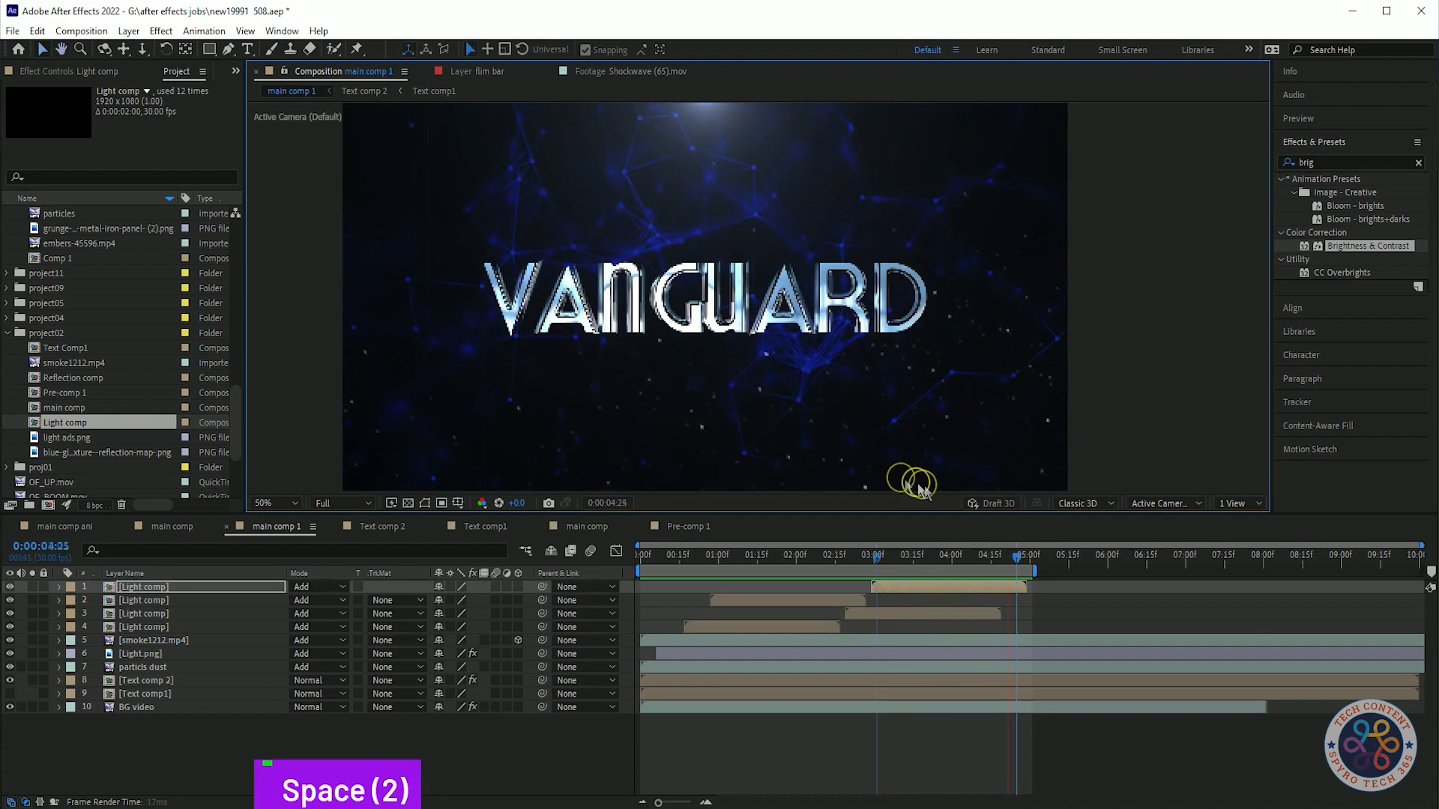
click(878, 338)
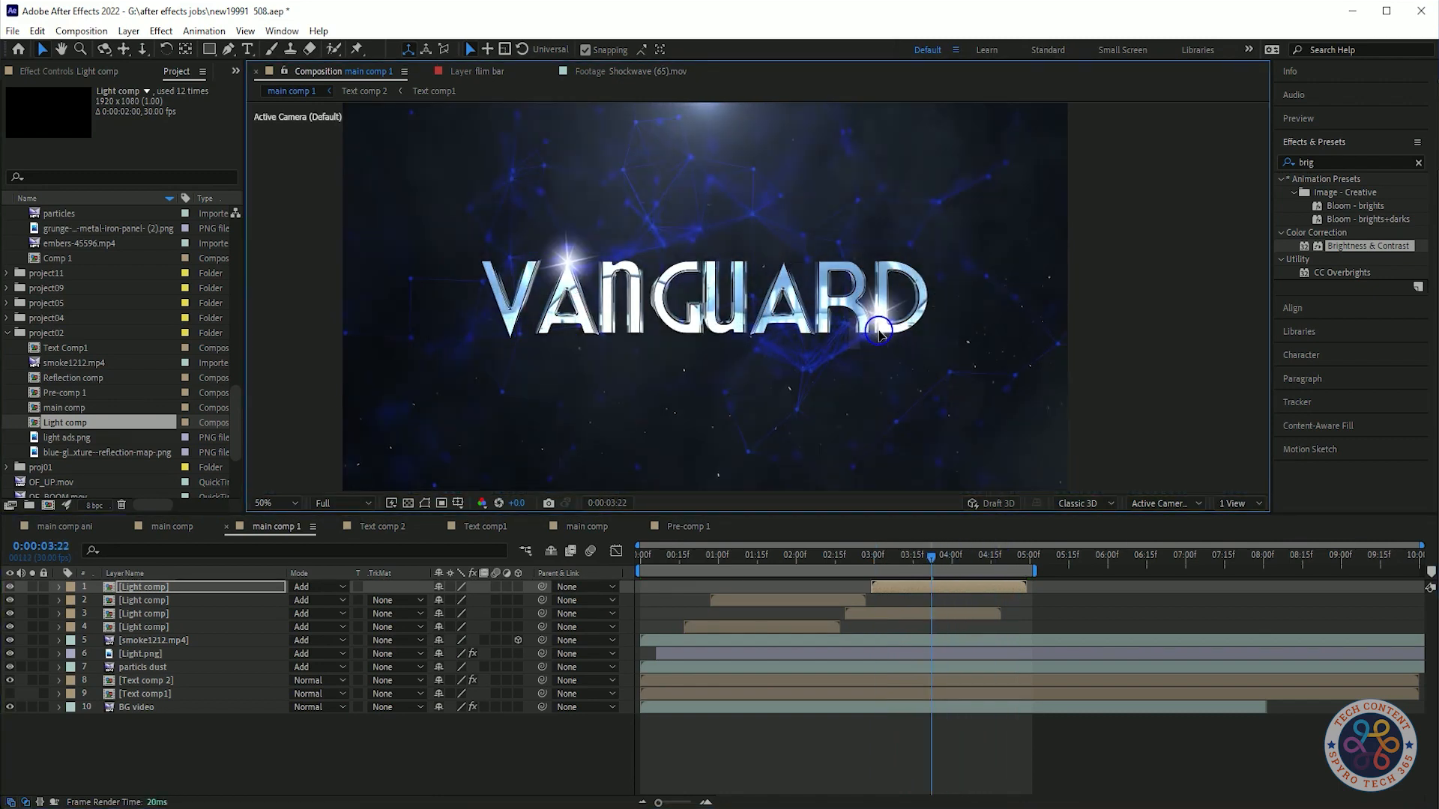
key(space)
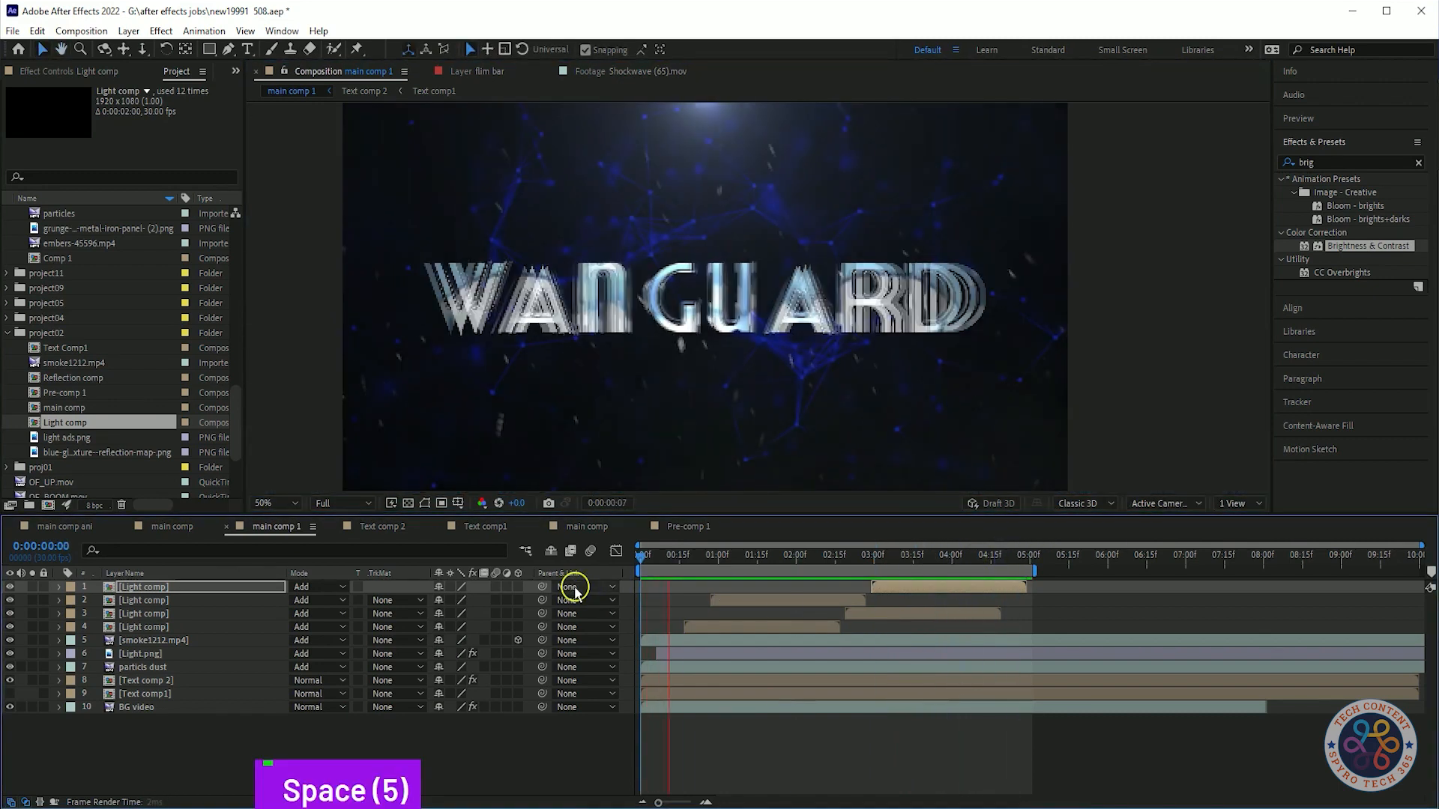
Play the composition again to review the staggered glint timing on the title.
key(space)
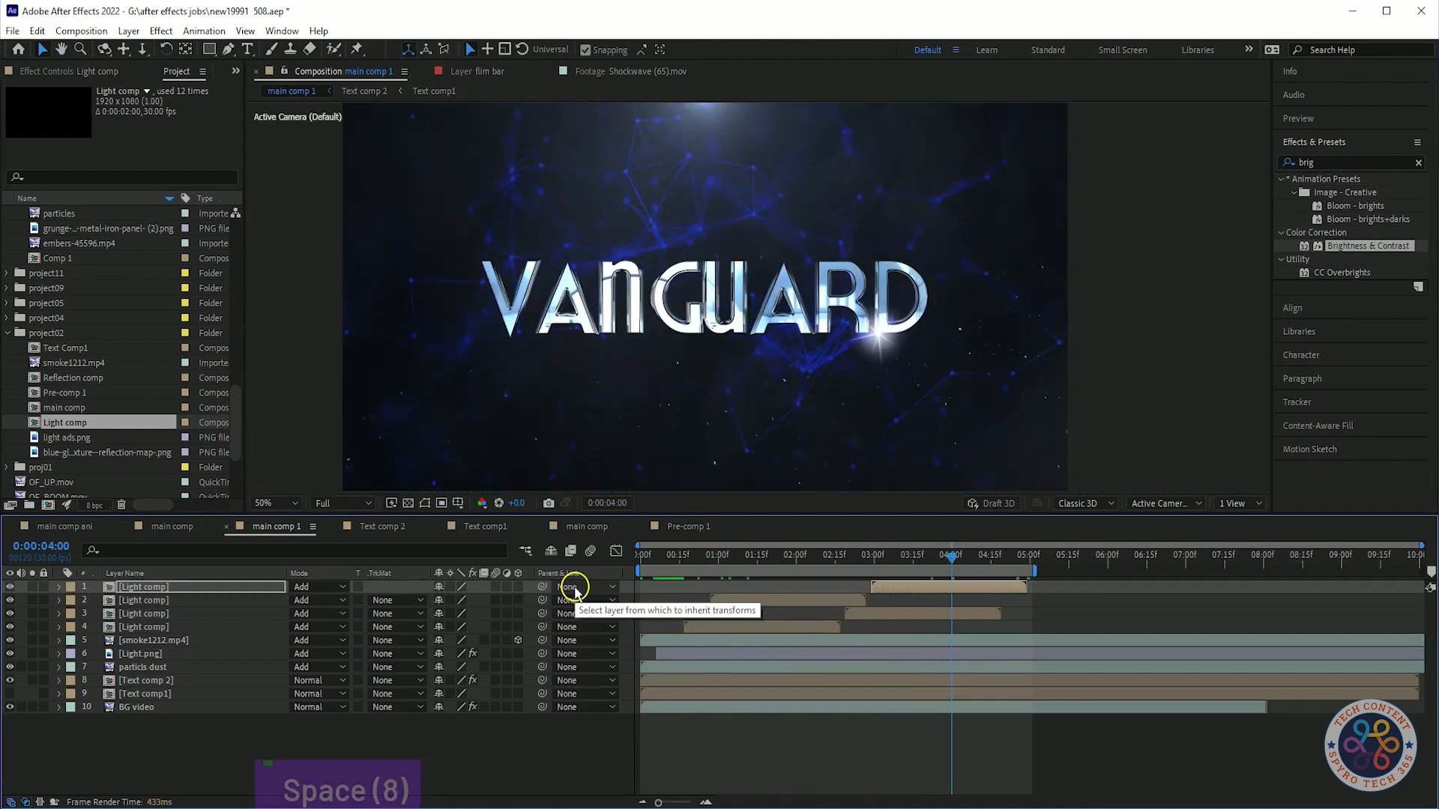
click(289, 729)
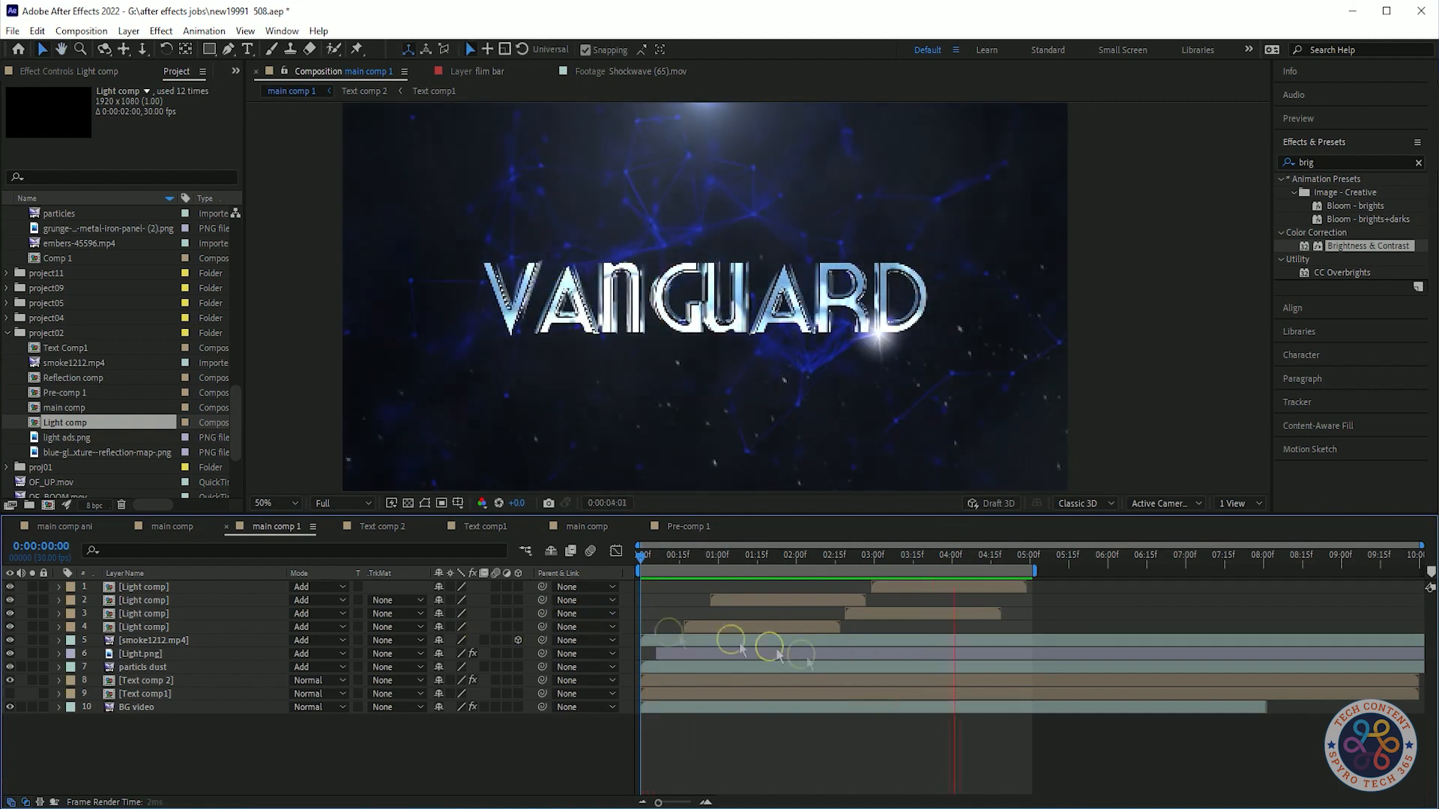
key(space)
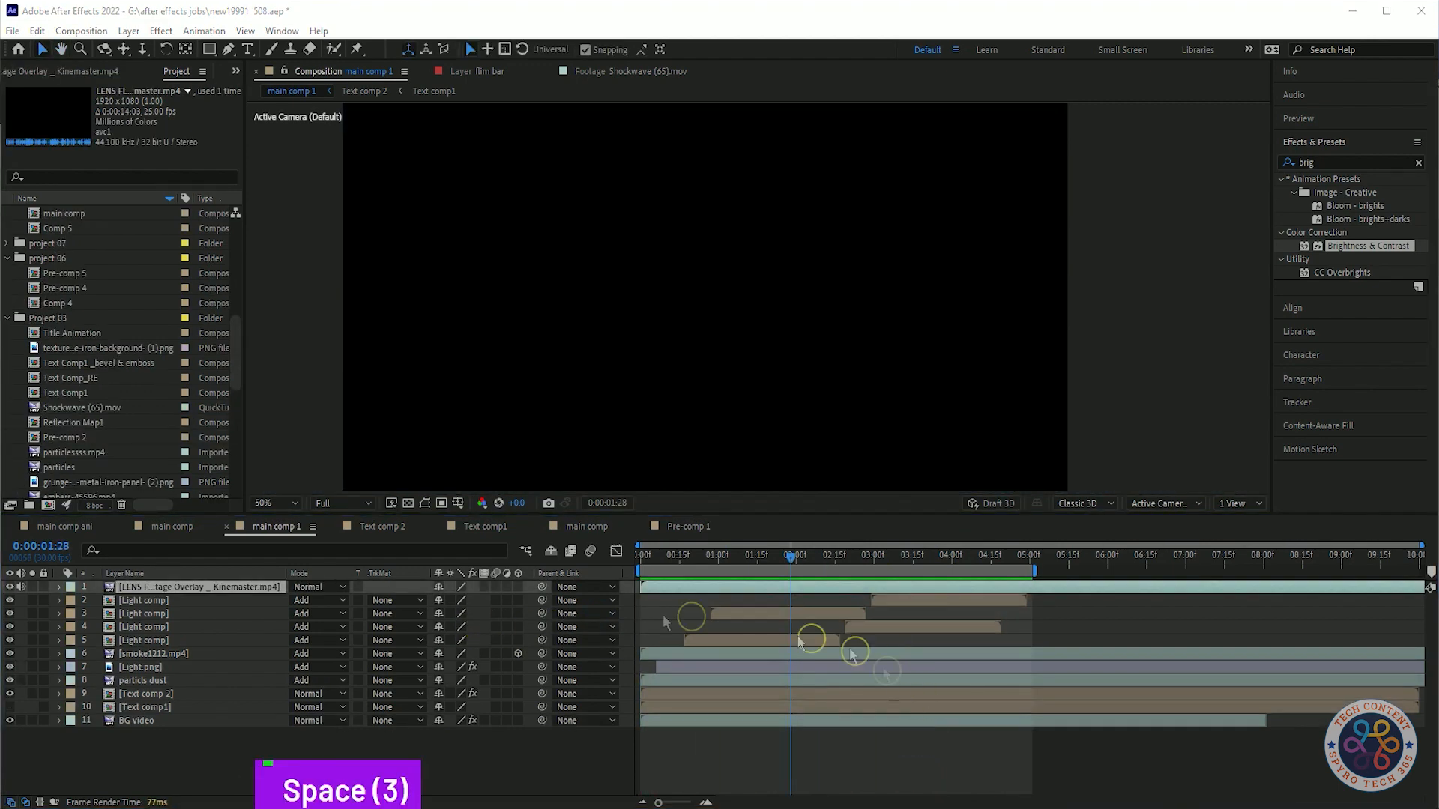
right_click(255, 587)
click(262, 562)
key(BackSpace)
key(BackSpace)
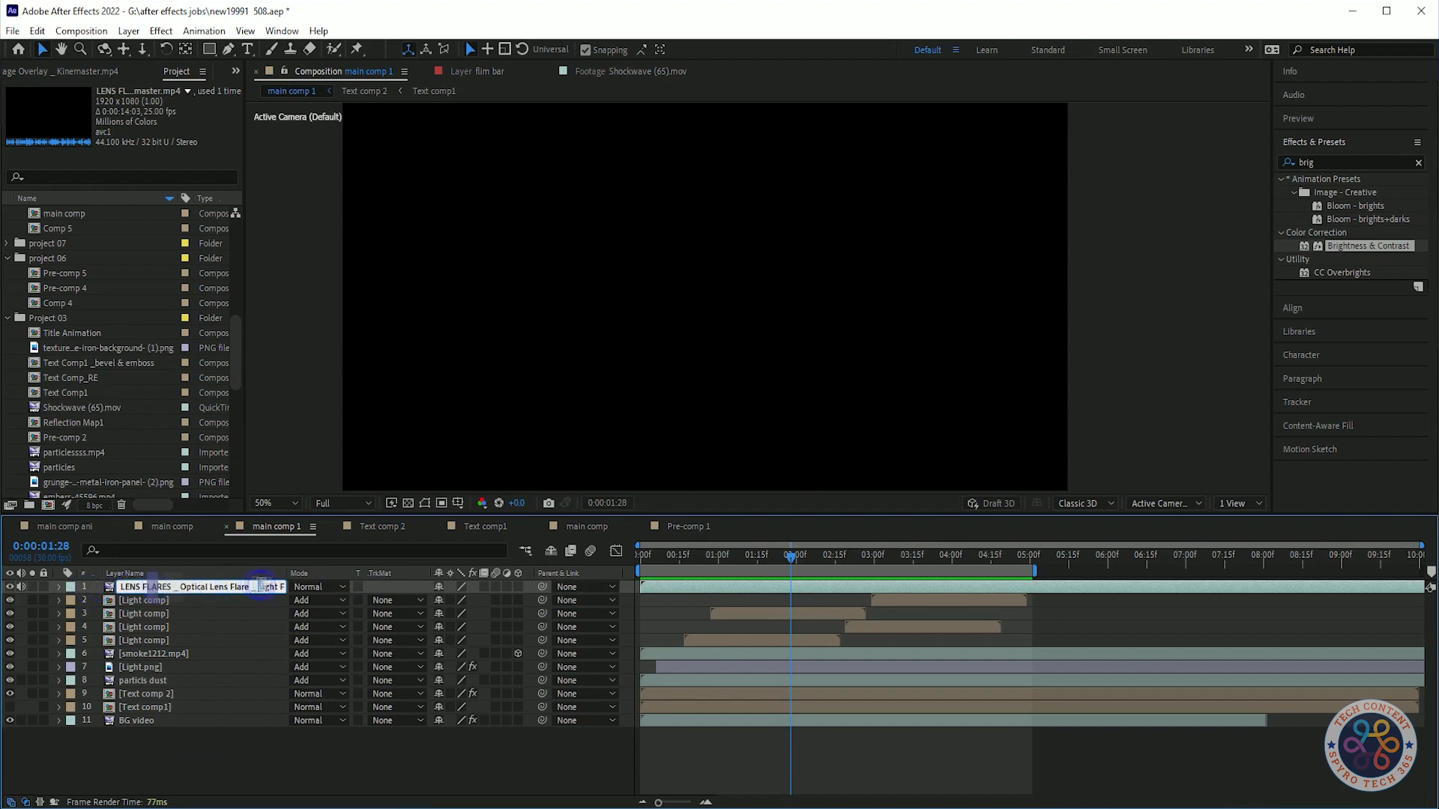
key(BackSpace)
key(BackSpace)
key(BackSpace)
key(BackSpace)
key(BackSpace)
key(BackSpace)
text(,mp4)
key(Return)
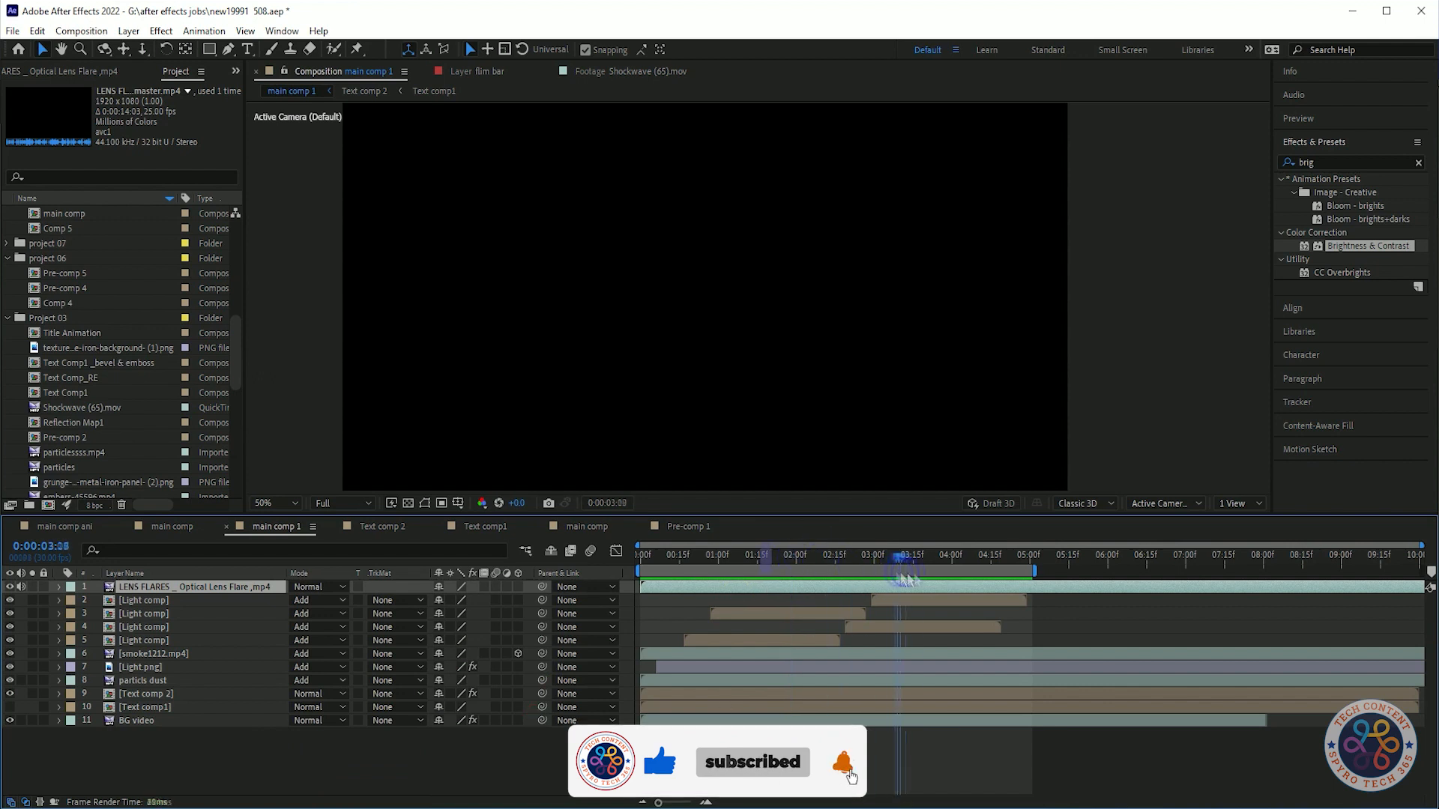
drag(1076, 582, 1061, 566)
drag(641, 588, 681, 600)
drag(1152, 563, 1112, 576)
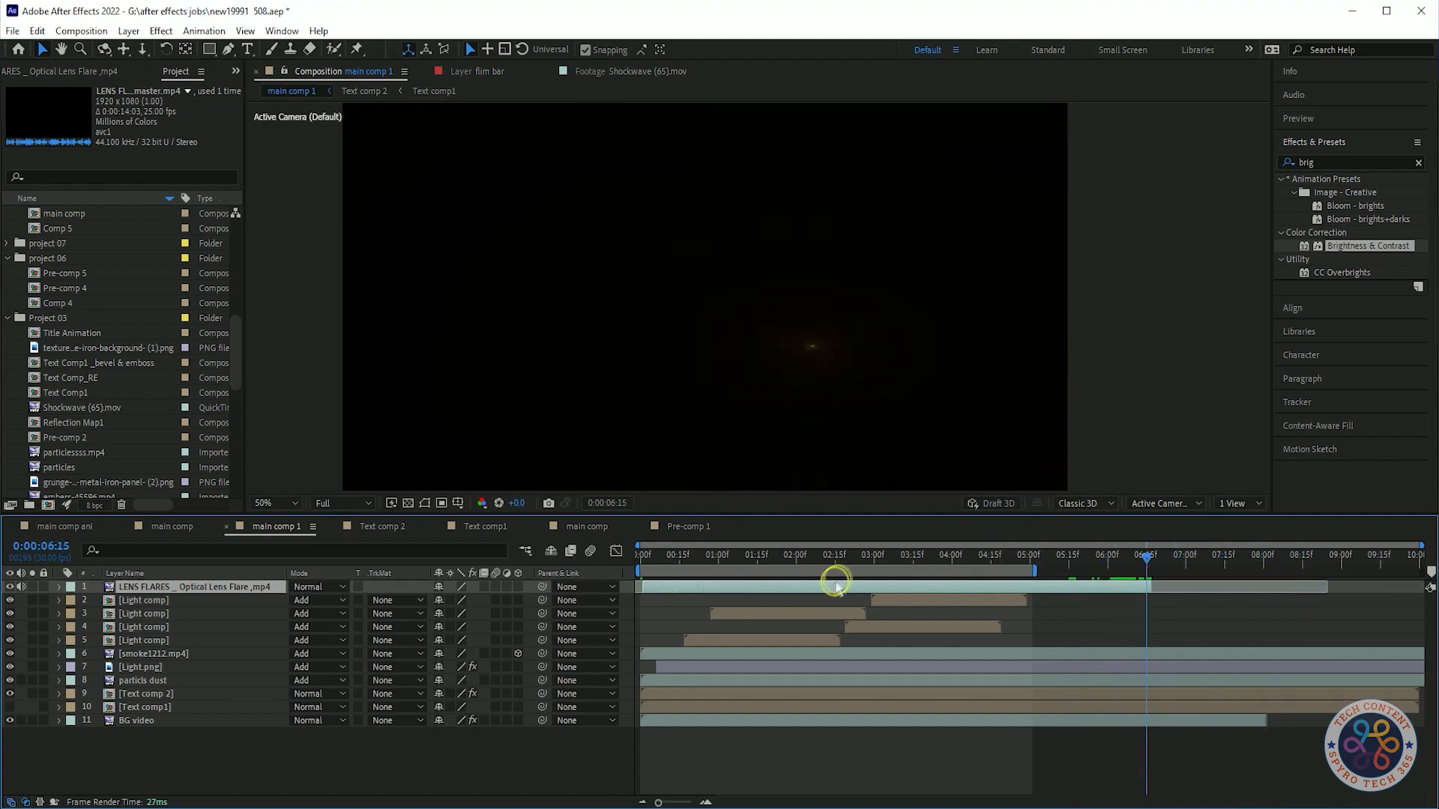
key(Home)
click(319, 587)
click(405, 297)
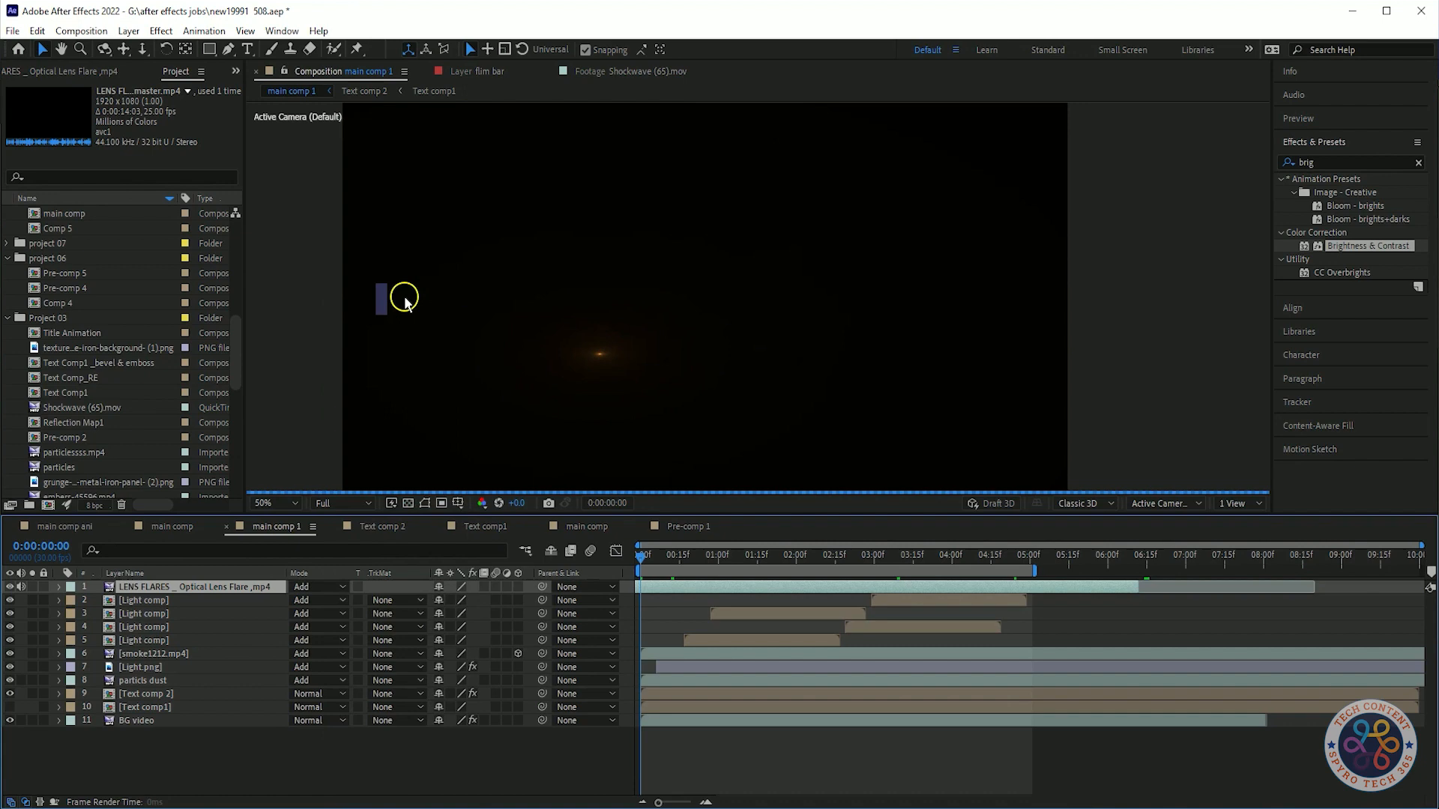
key(p)
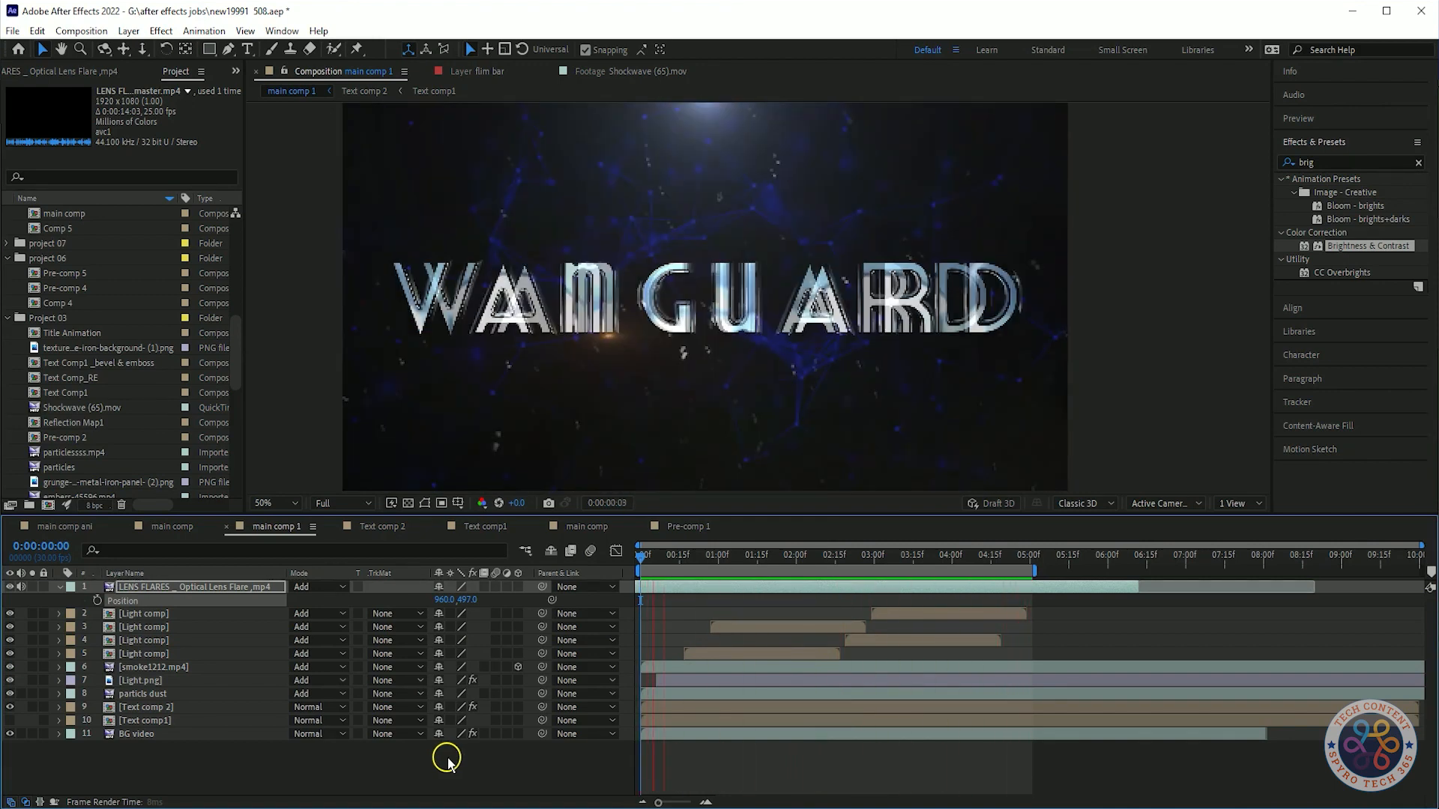
key(Delete)
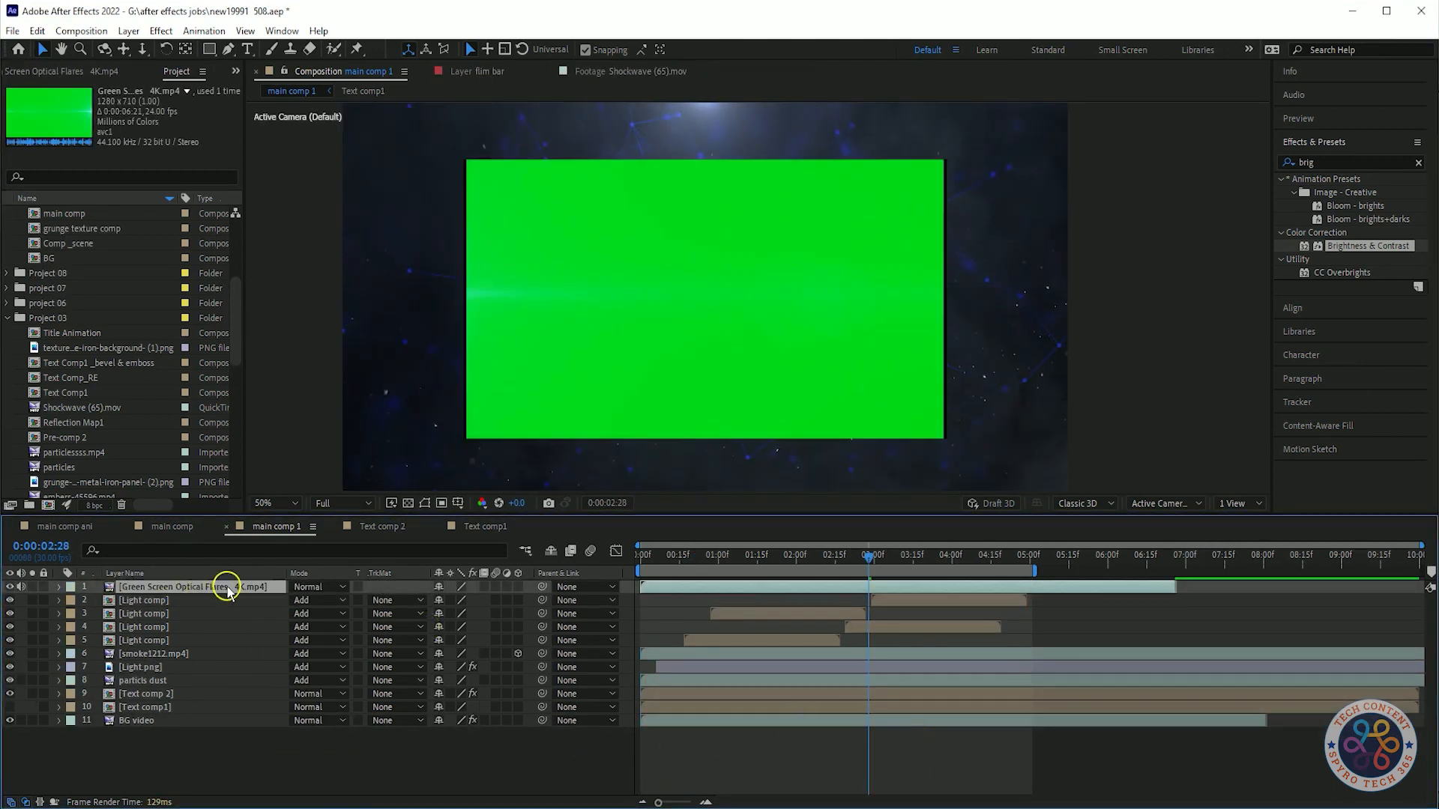
Scale the green screen optical flares layer up to 120%.
key(s)
drag(455, 600, 480, 600)
click(319, 586)
click(402, 300)
click(319, 587)
click(353, 122)
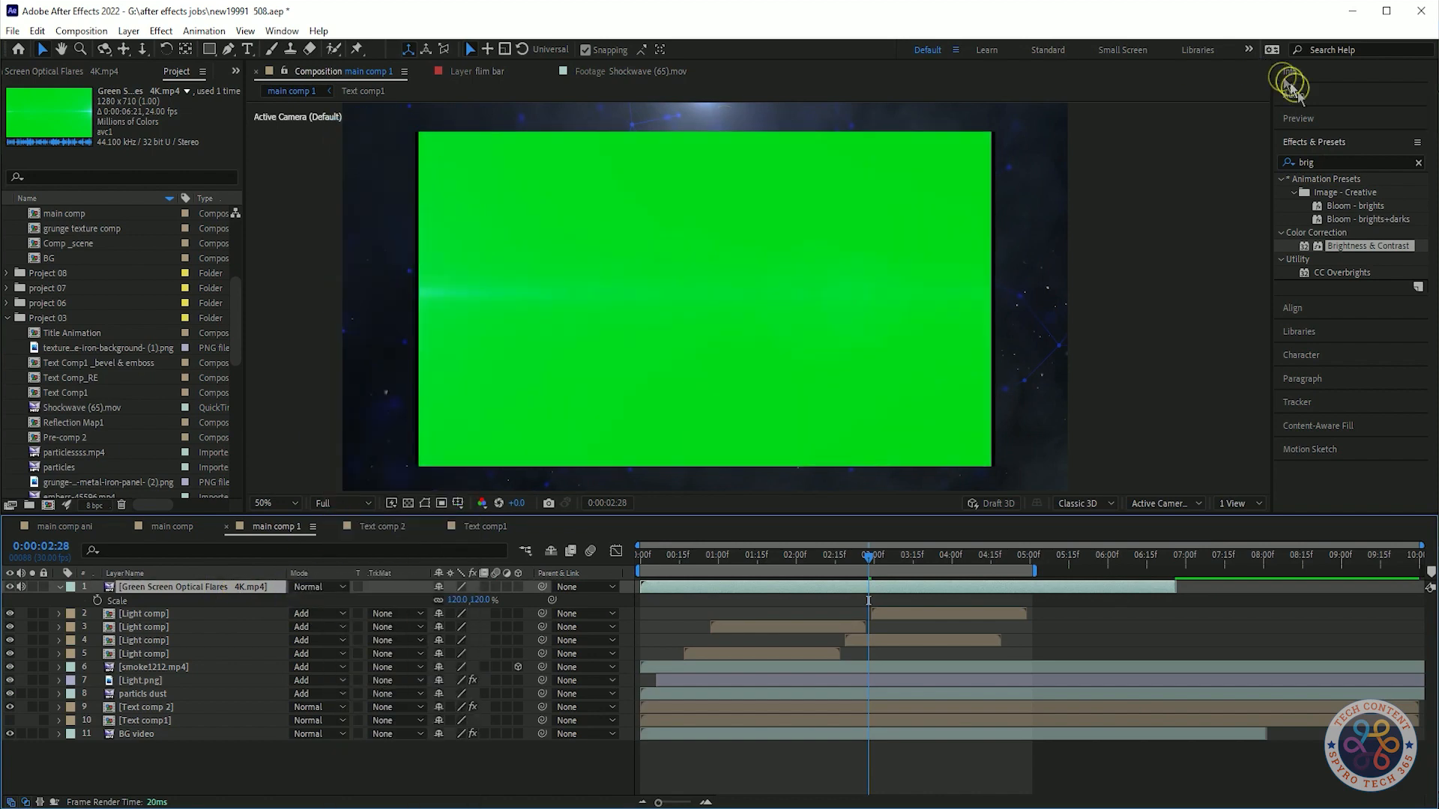
Apply Keylight to the green screen flare layer and sample the green background as the screen colour.
click(1343, 163)
text(key)
drag(1338, 339, 248, 592)
click(161, 203)
click(539, 222)
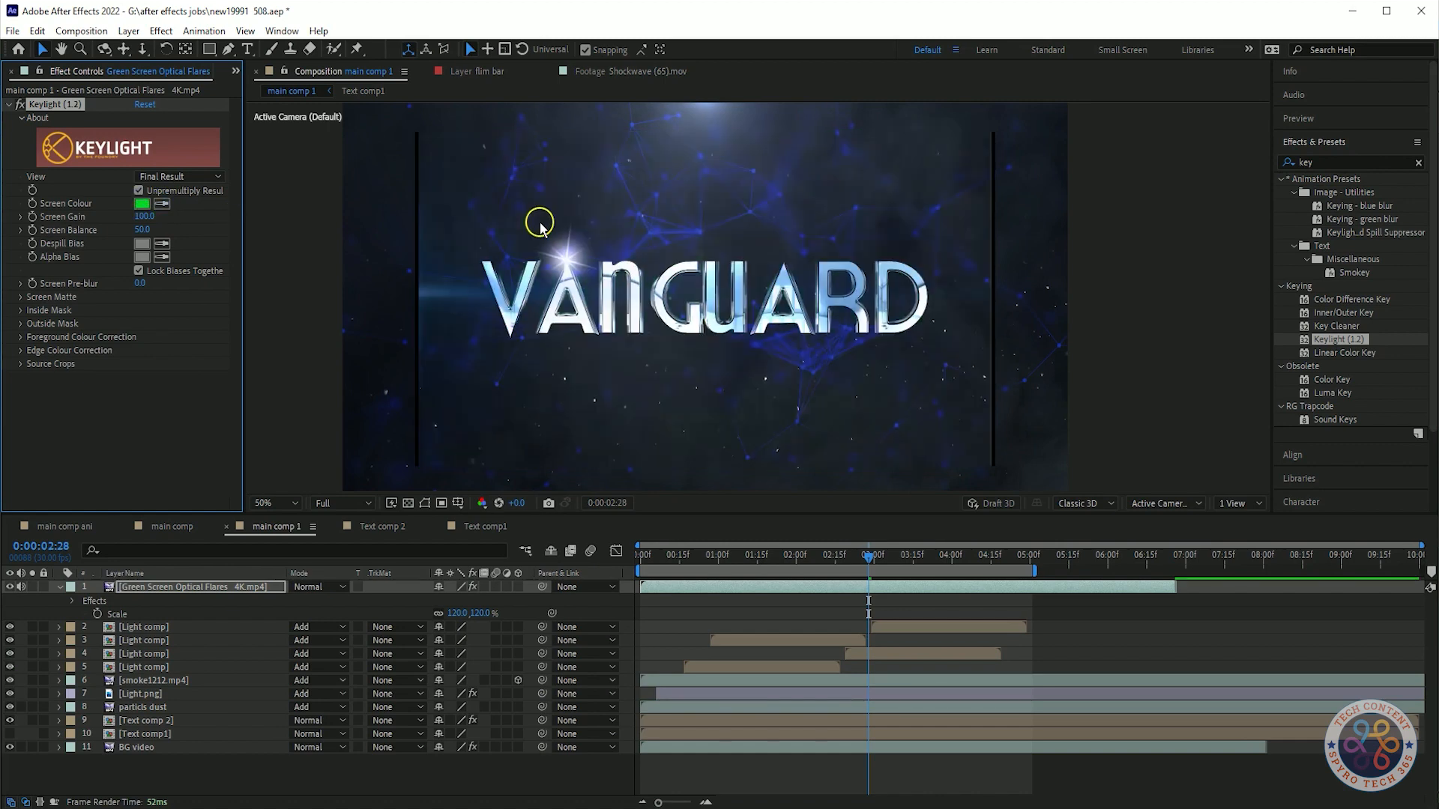
Preview the keyed flare moving across the VANGUARD title.
click(289, 533)
key(space)
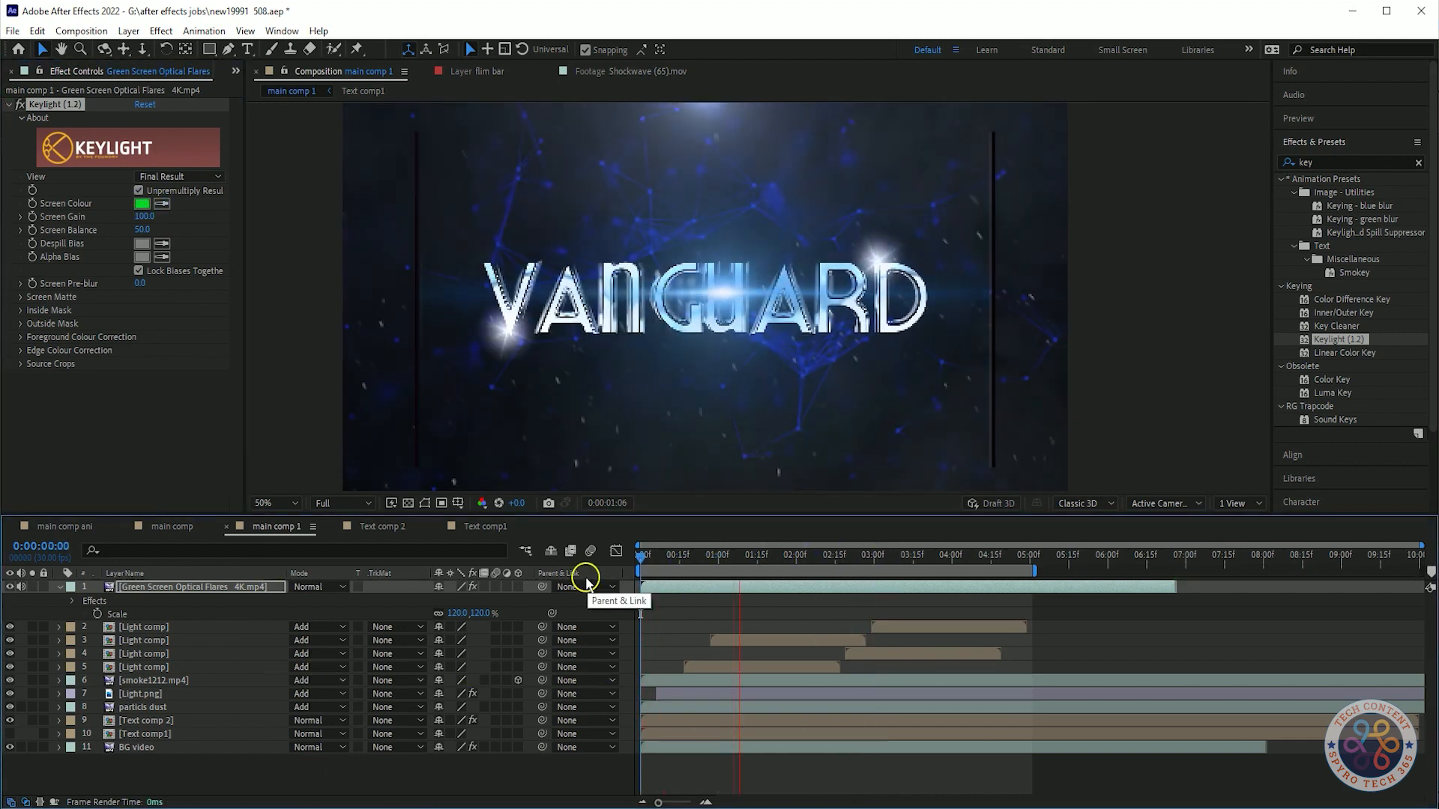
key(space)
drag(481, 613, 457, 634)
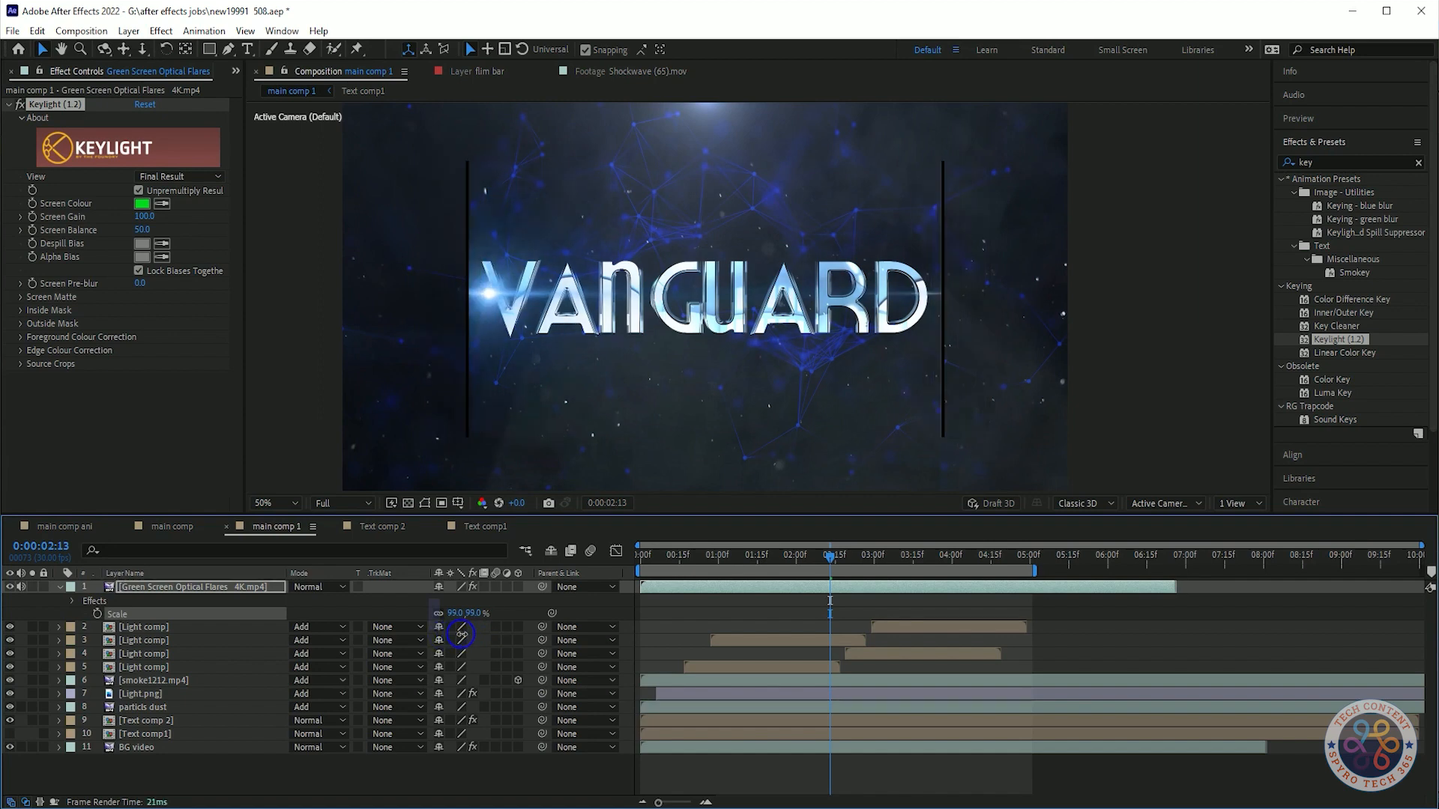
drag(1339, 340, 225, 592)
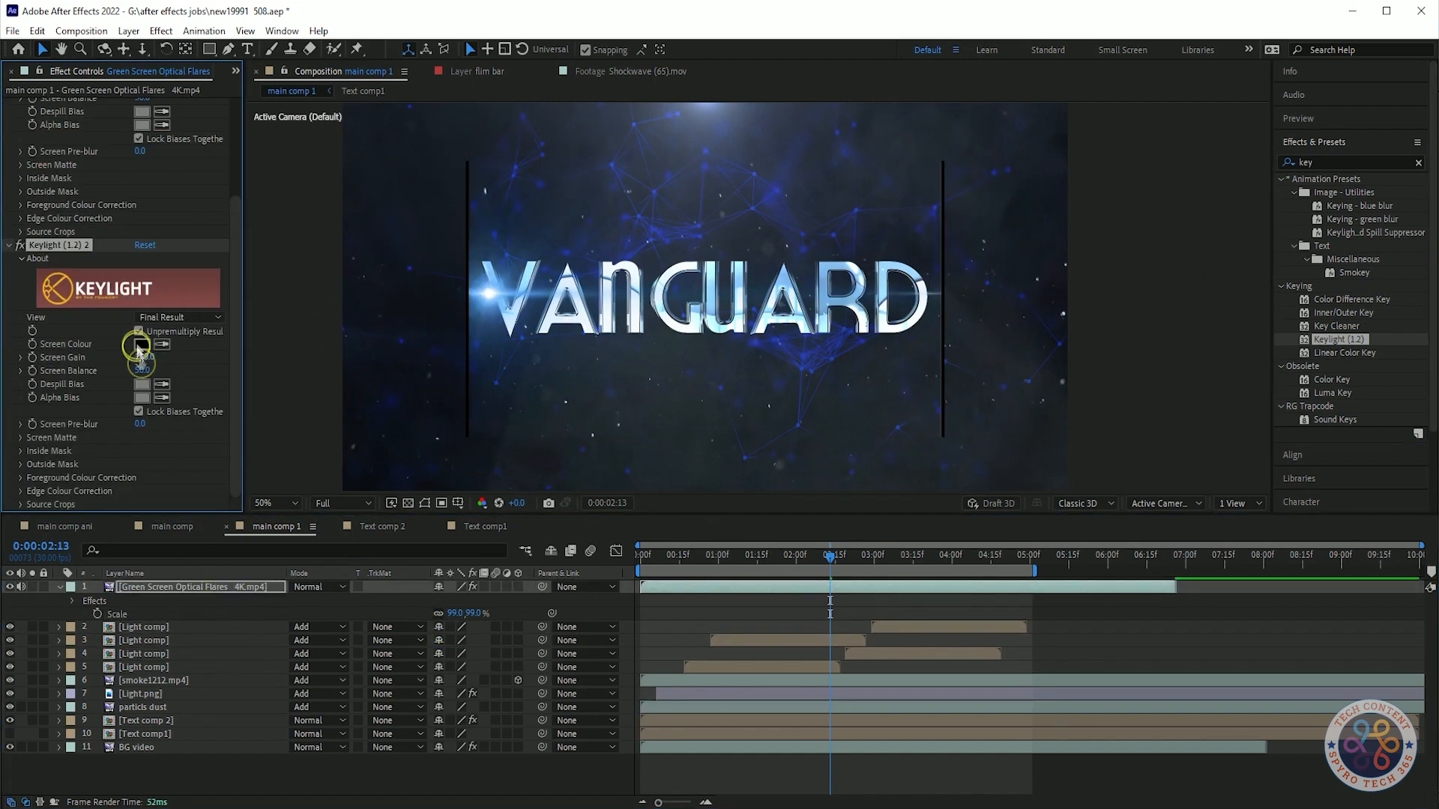
key(ctrl+z)
click(41, 245)
key(Delete)
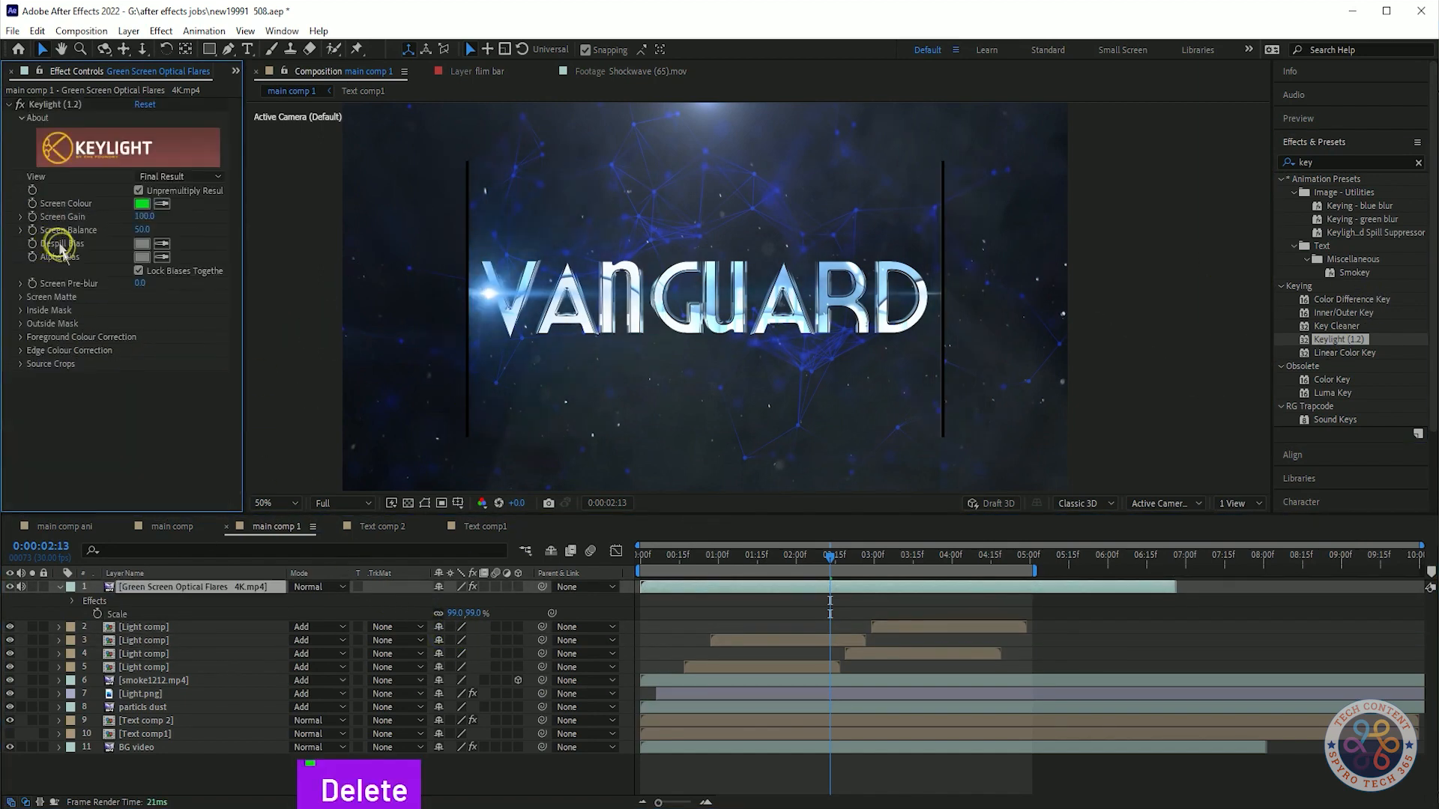
Scale the flare layer to 158% and move it down to position 960, 661.
drag(414, 609, 470, 628)
click(308, 588)
click(363, 293)
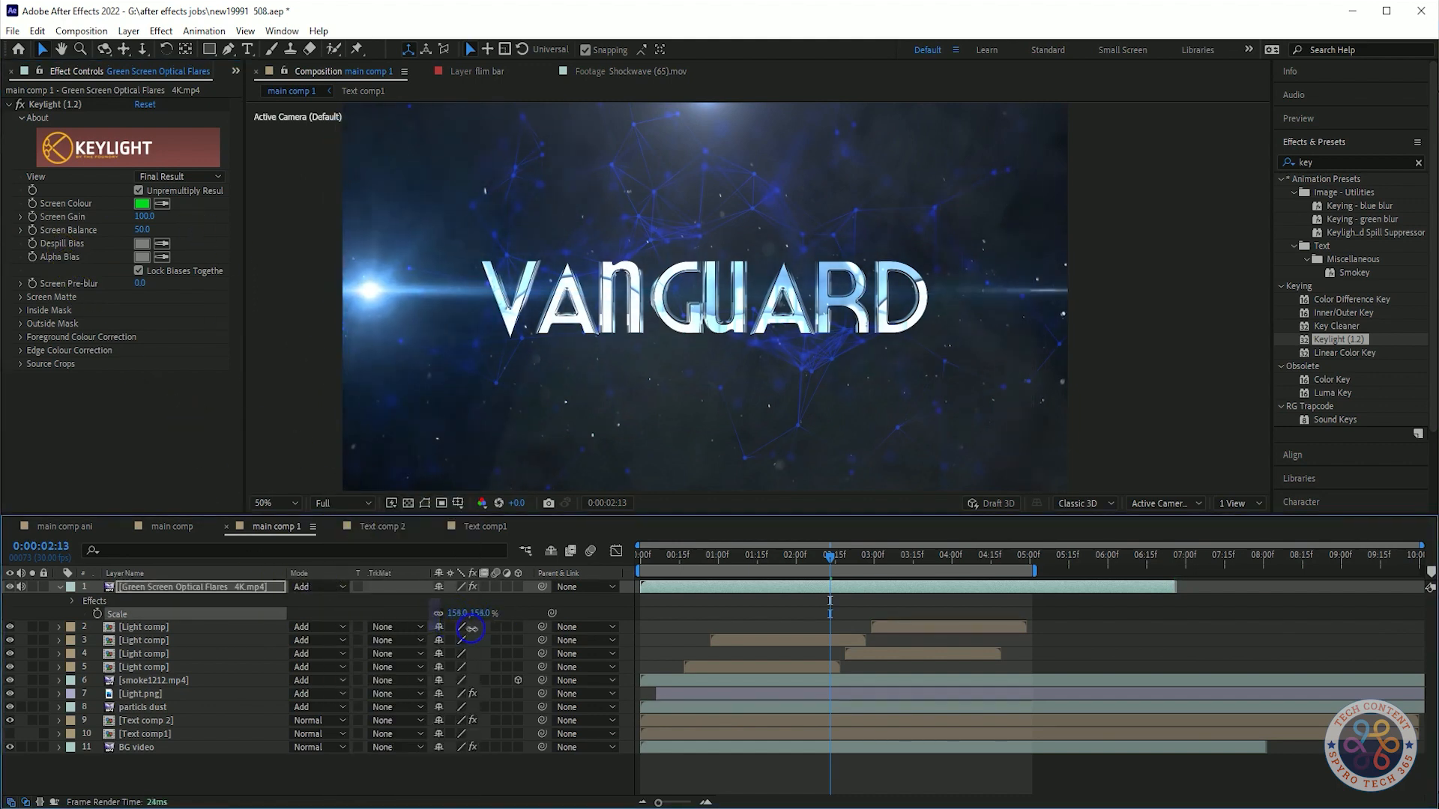
click(218, 586)
key(p)
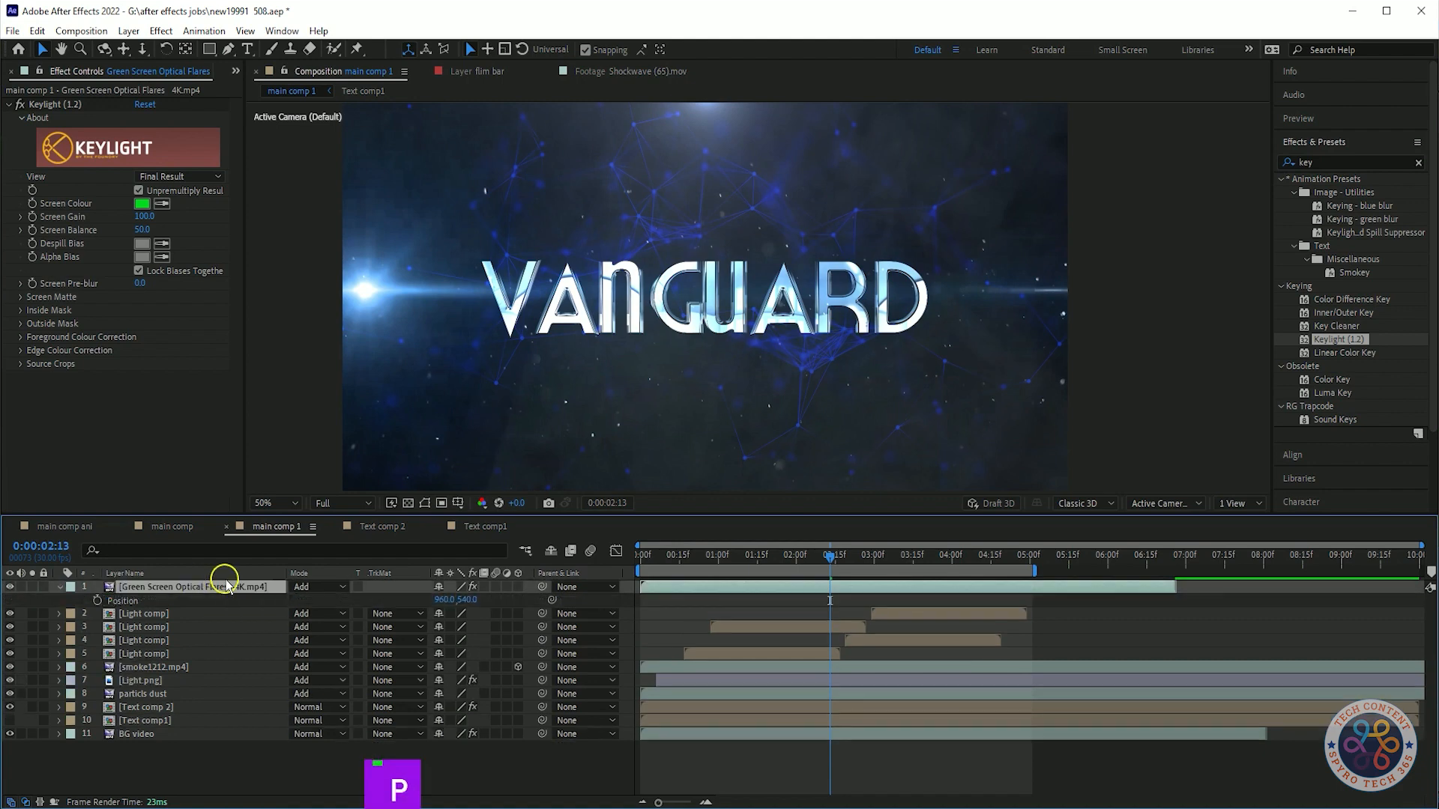
drag(480, 617, 533, 622)
drag(829, 559, 466, 560)
Preview the enlarged flare passing under the title.
key(space)
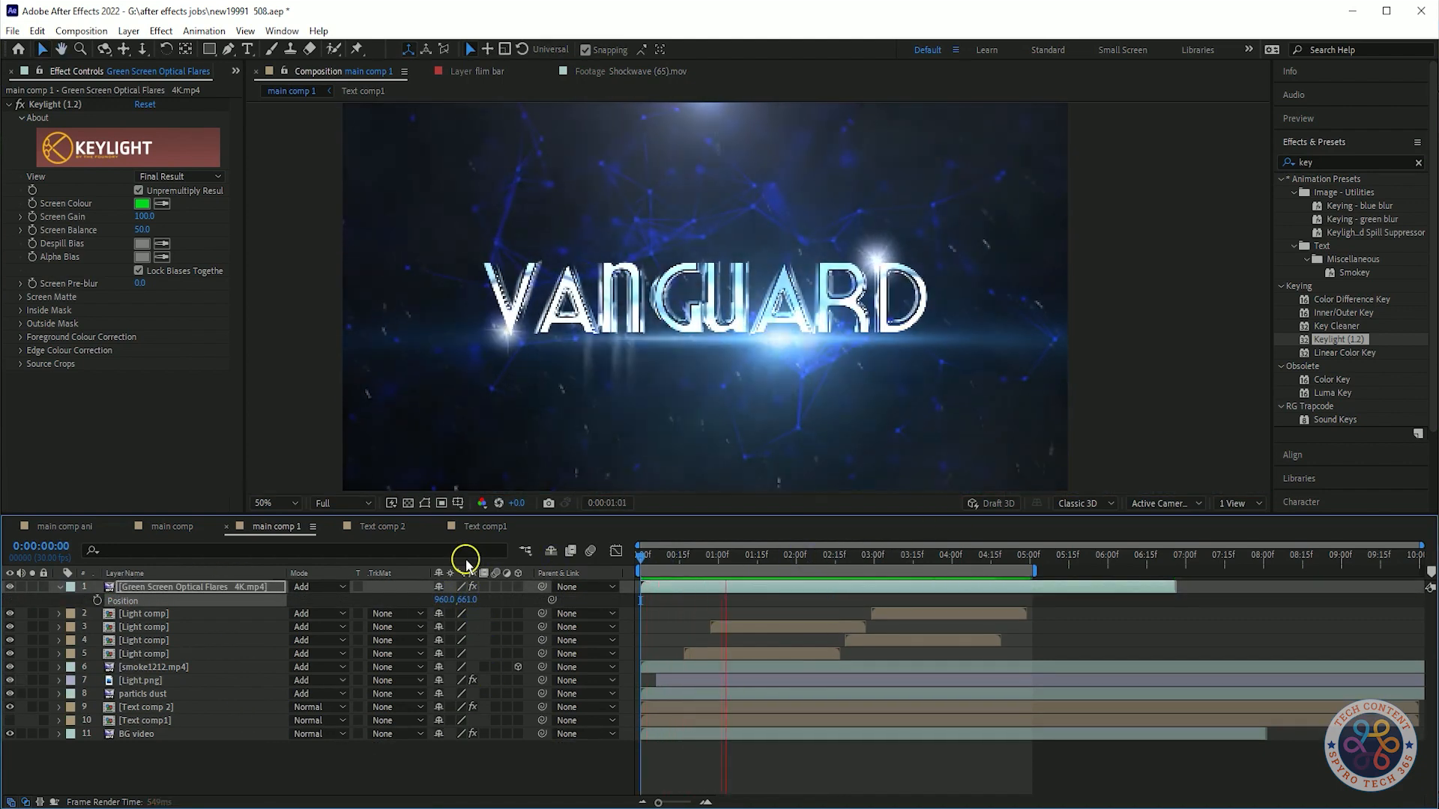
key(space)
key(space)
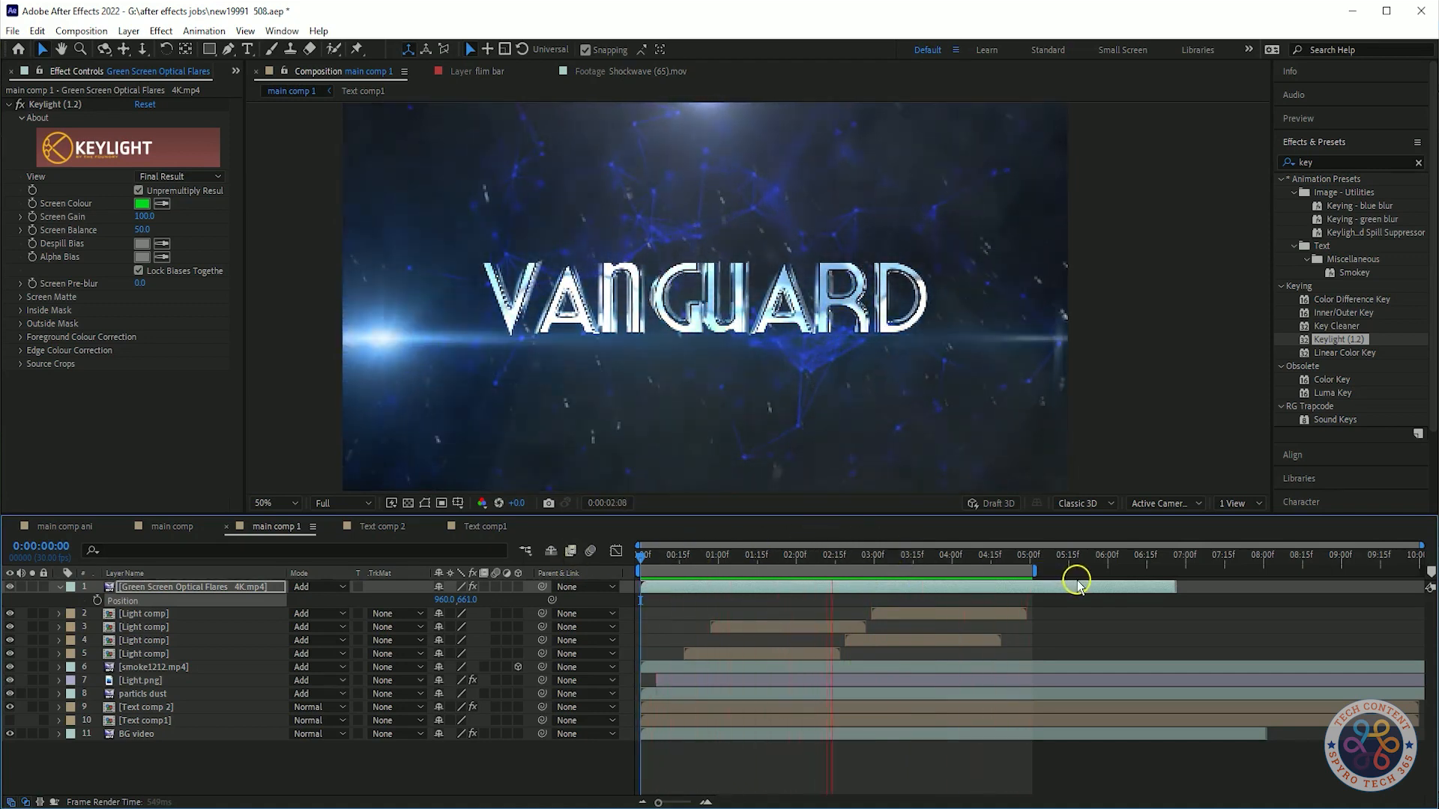
Pre-compose the flare layer into a new composition named flayer 1 and shift it slightly later.
click(244, 589)
click(60, 589)
right_click(154, 588)
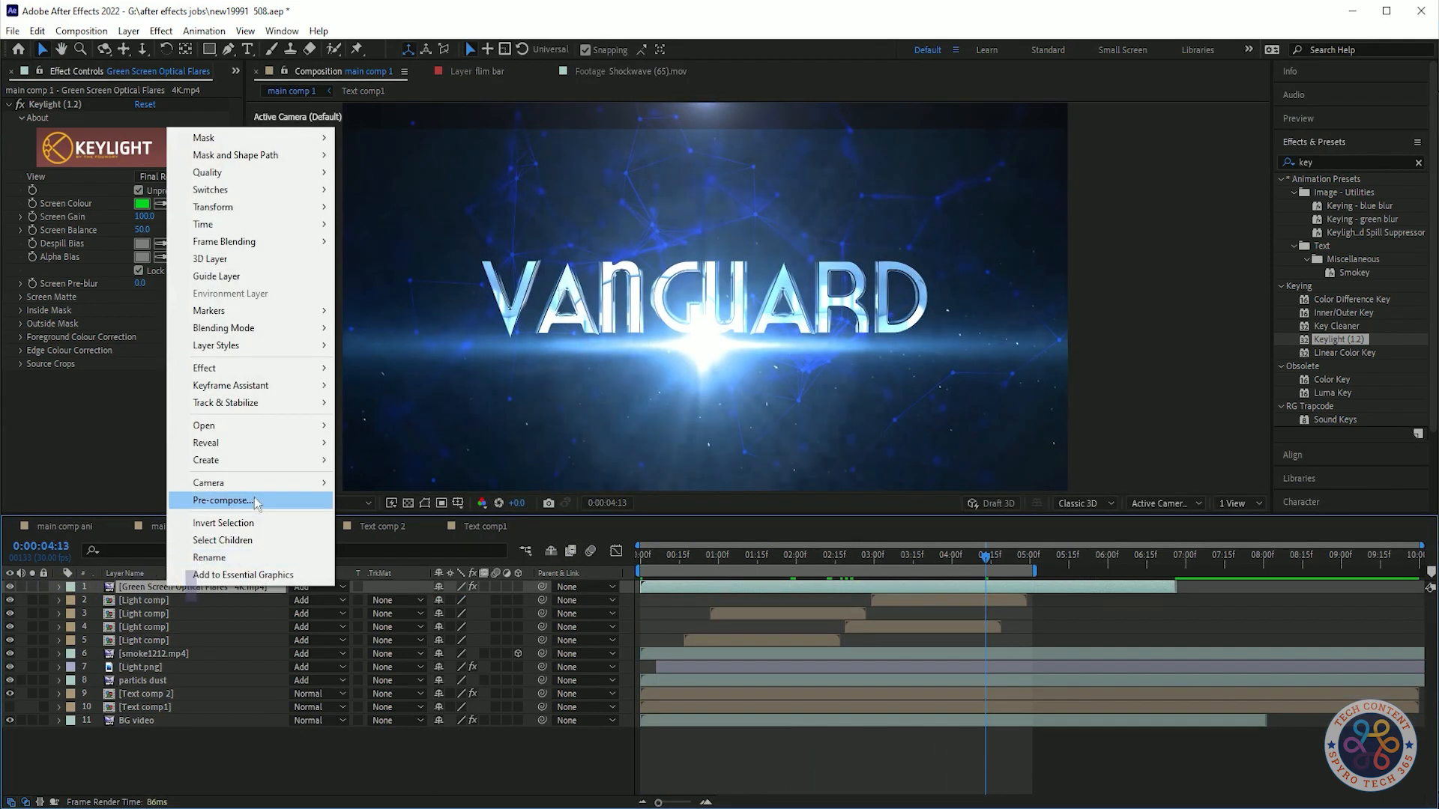
click(218, 497)
text(layer)
key(BackSpace)
key(BackSpace)
key(BackSpace)
key(BackSpace)
key(BackSpace)
text(flayer)
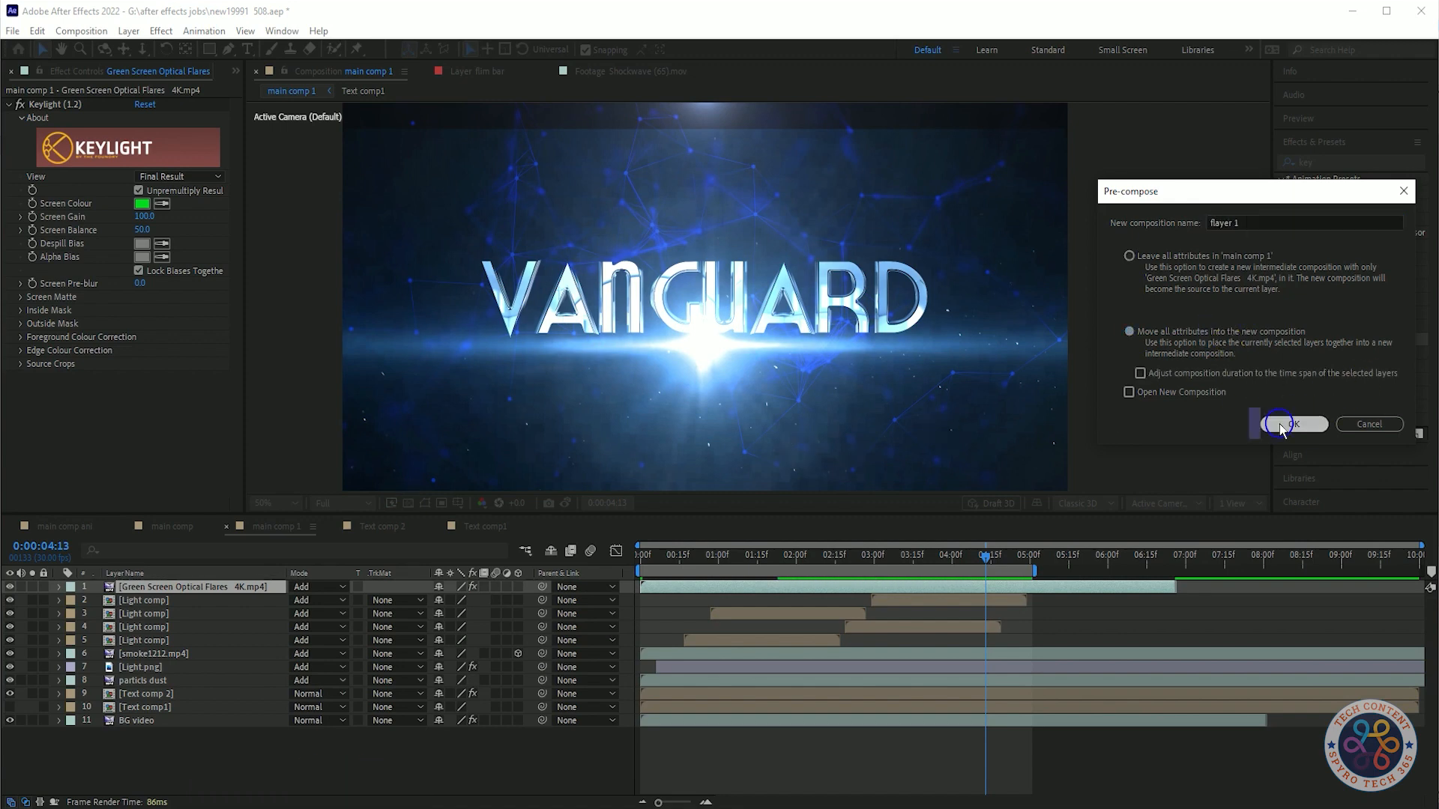
click(1283, 424)
drag(879, 585, 898, 583)
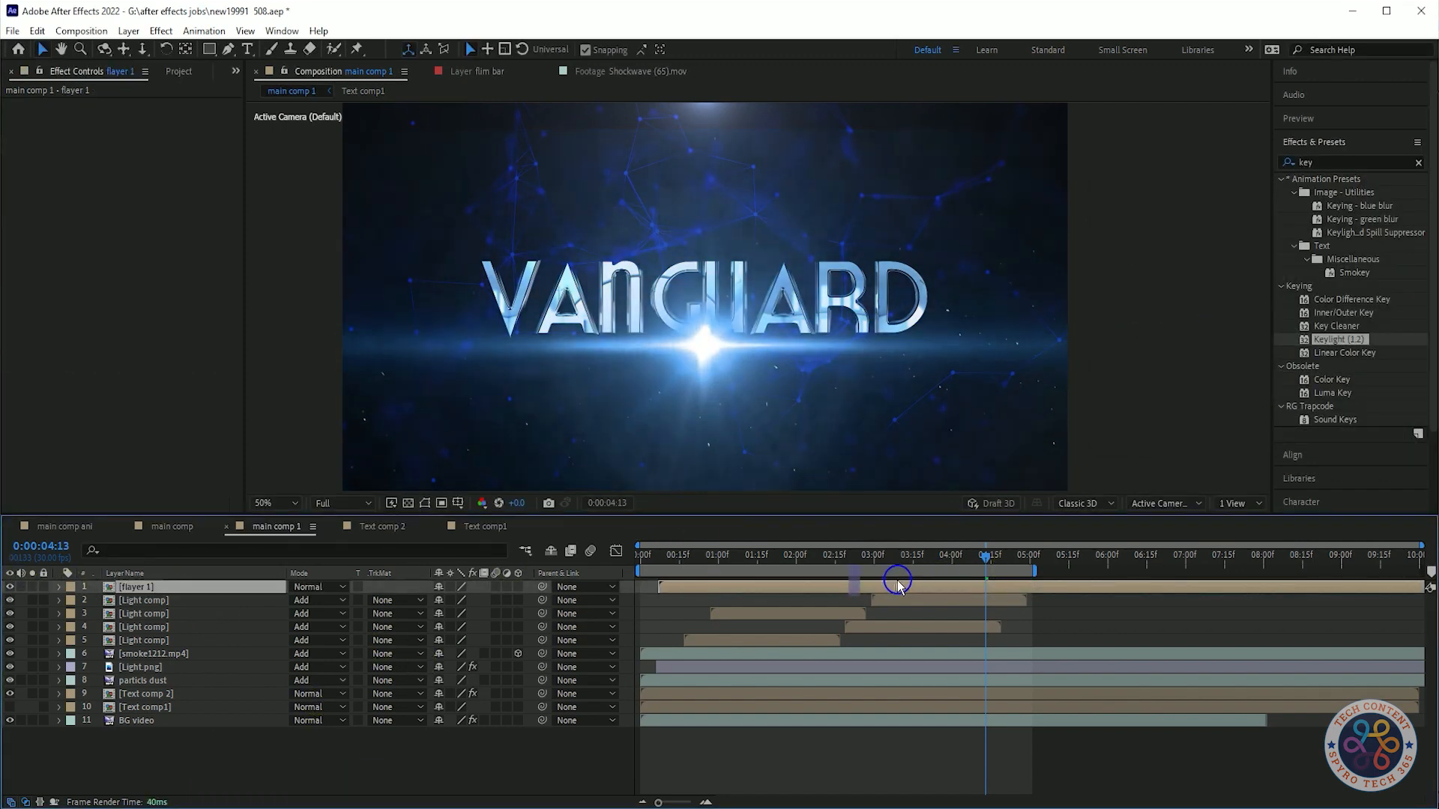
Apply Brightness & Contrast to flayer 1 and lower the brightness to -77.
right_click(1369, 161)
drag(1367, 285, 144, 589)
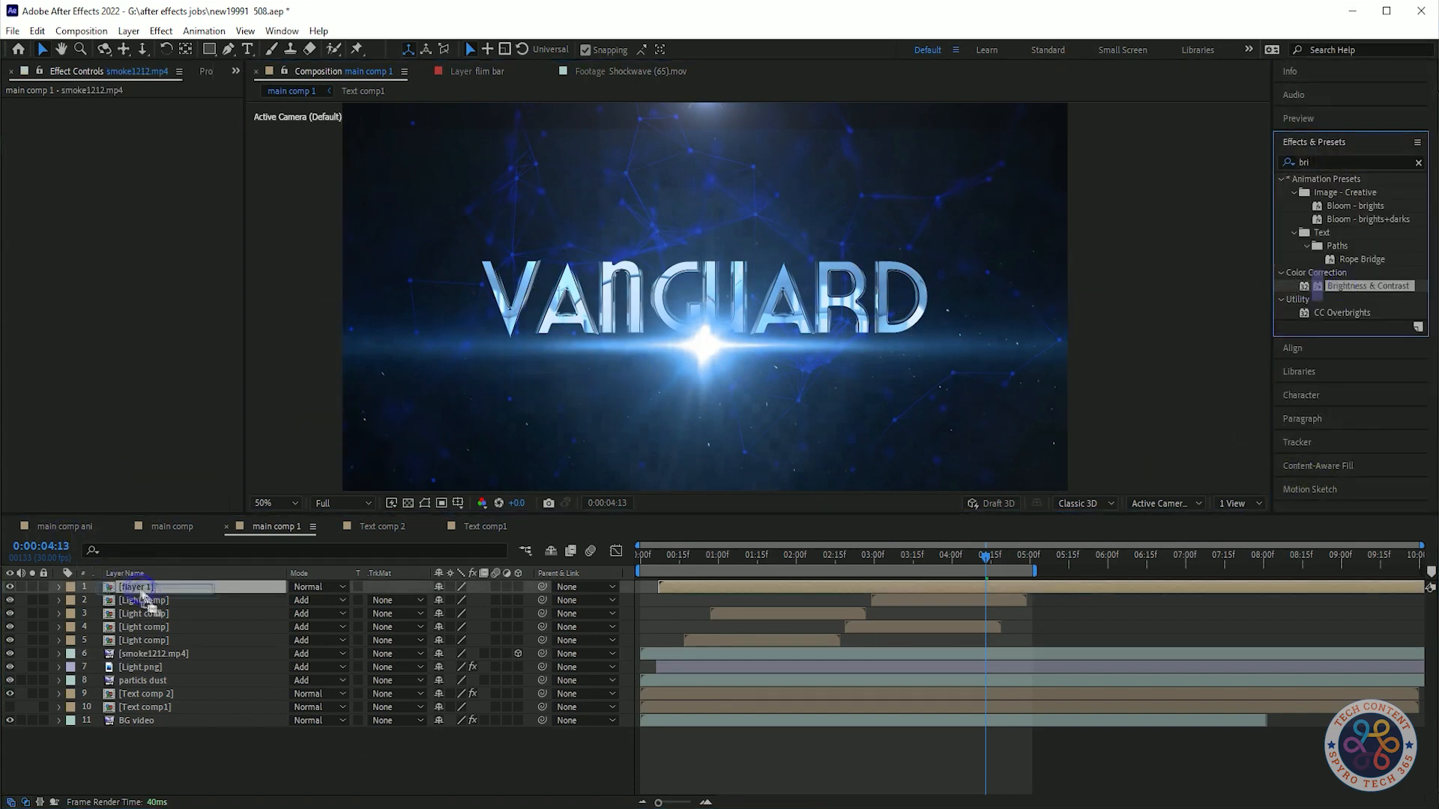
click(133, 146)
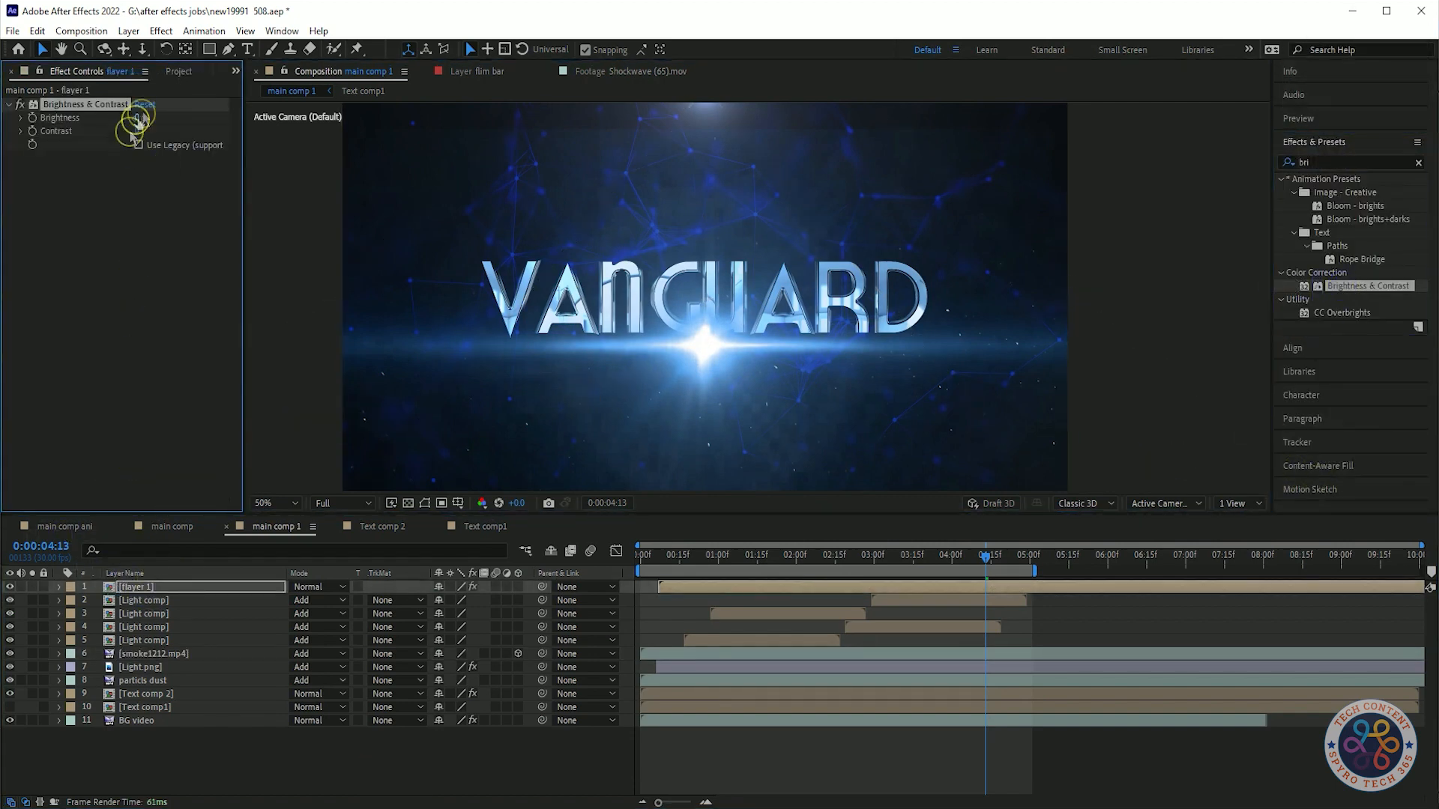
drag(117, 121, 91, 125)
Play through the composition to review the dimmed flare.
key(space)
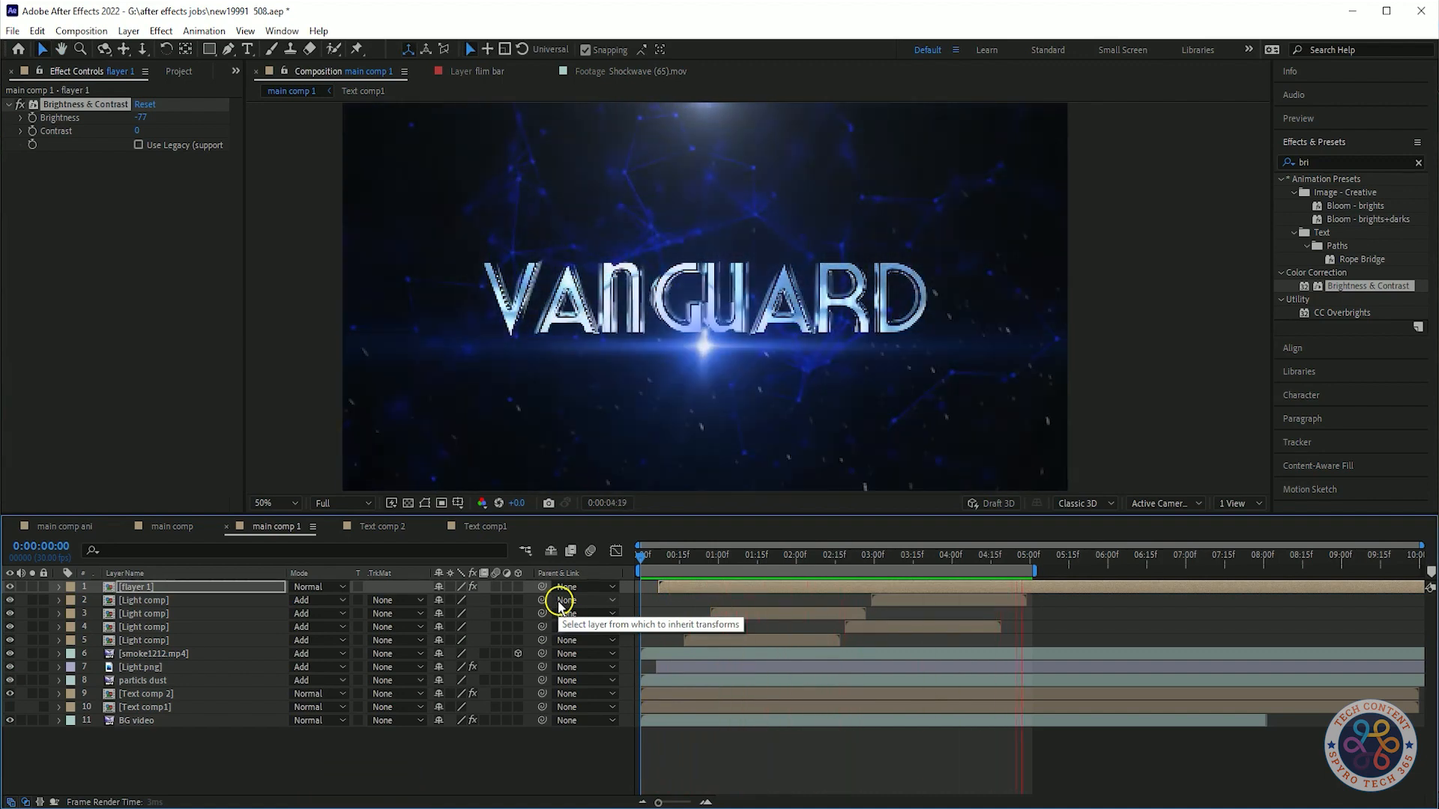
key(space)
drag(842, 556, 1048, 595)
key(space)
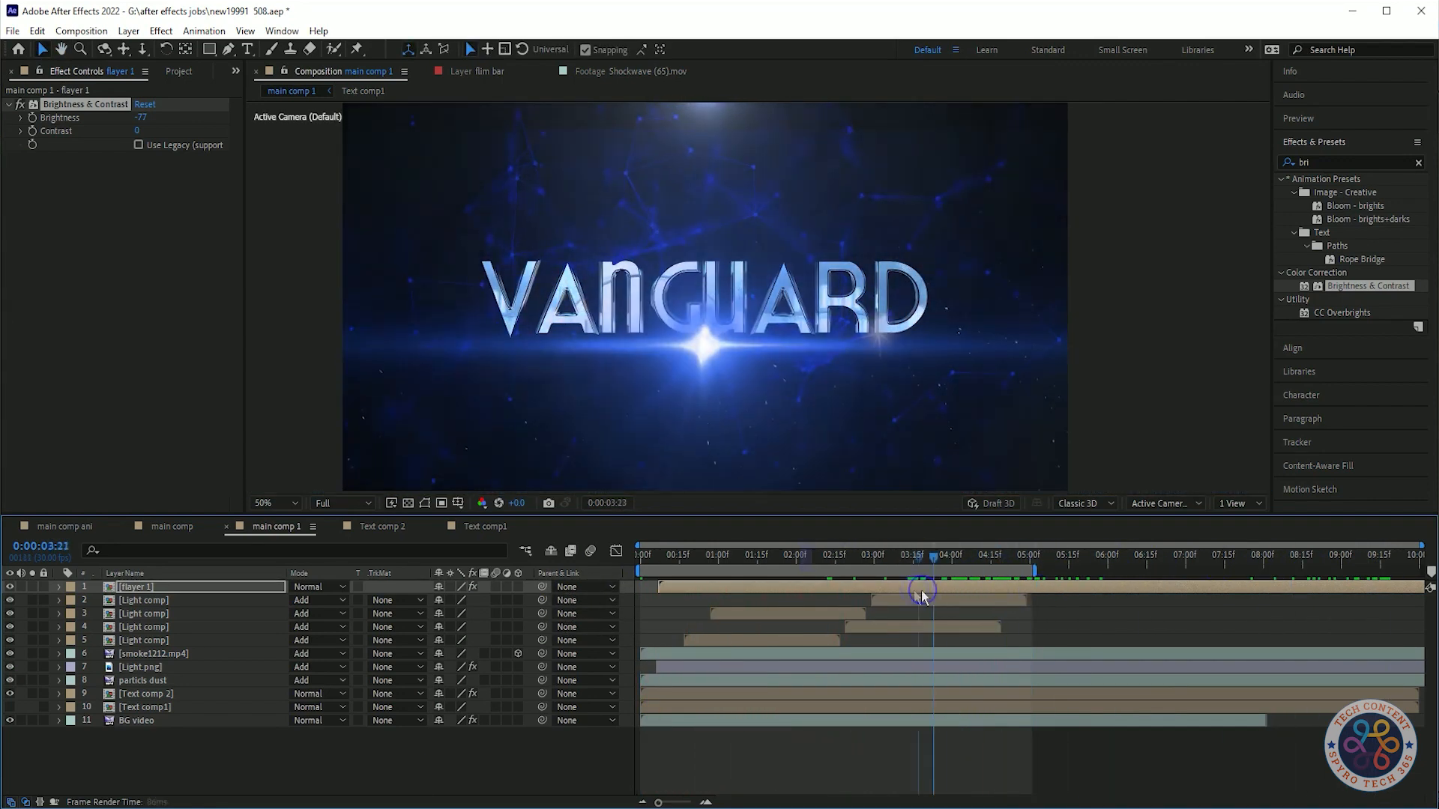
key(space)
click(225, 574)
key(s)
drag(933, 558, 617, 581)
key(space)
key(ctrl+z)
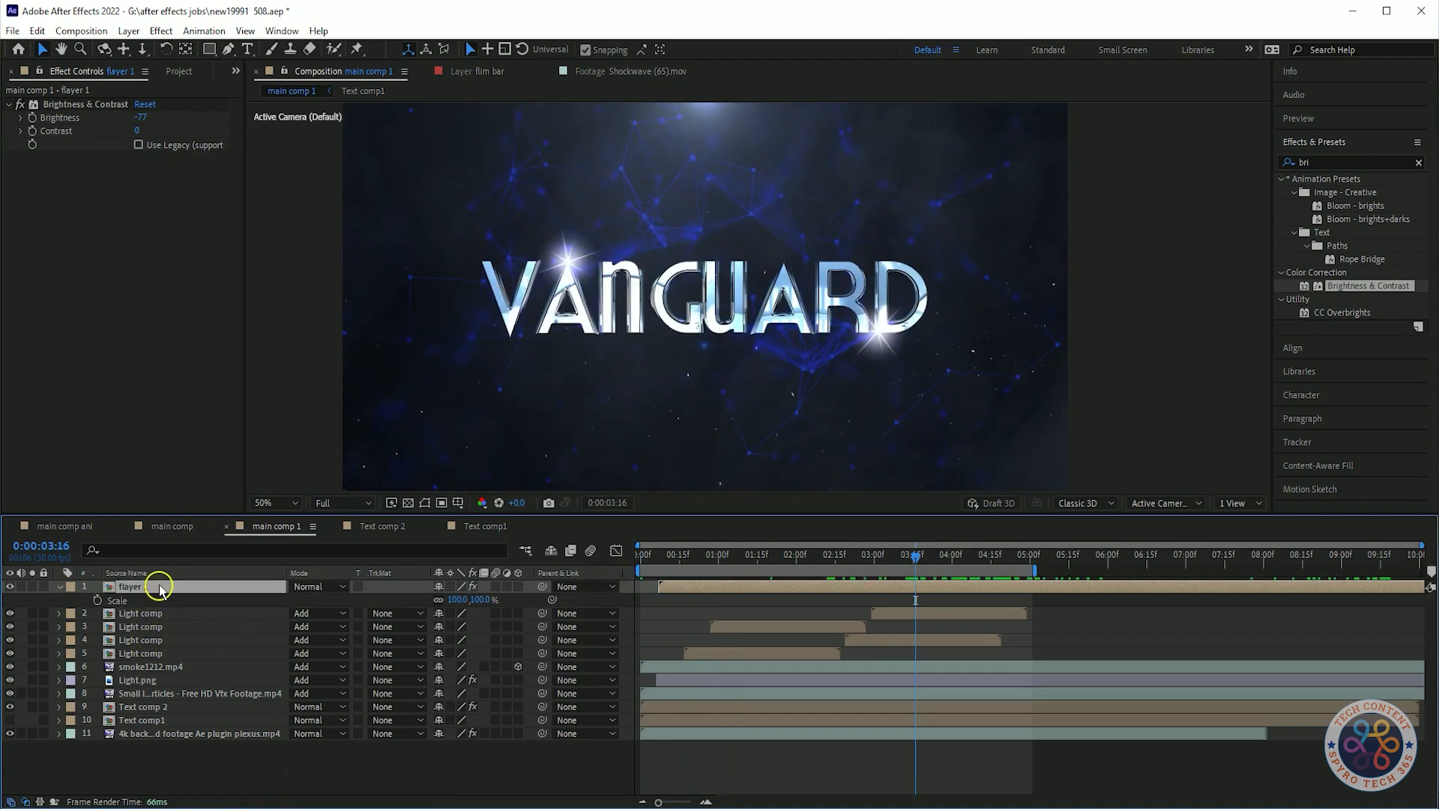
drag(175, 590, 172, 585)
key(space)
key(space)
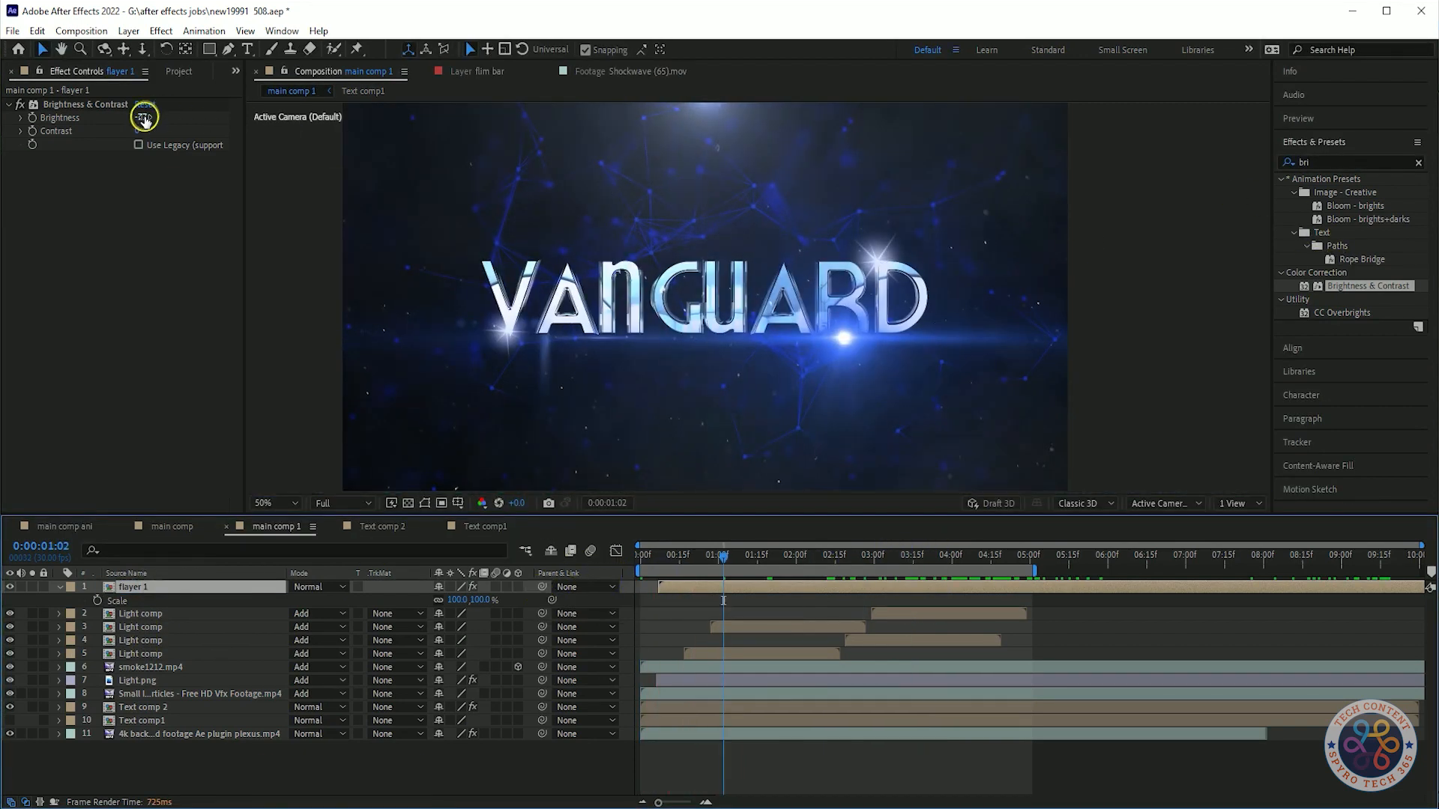
Set the flare's contrast to -37 and its brightness to -97.
drag(139, 131, 165, 131)
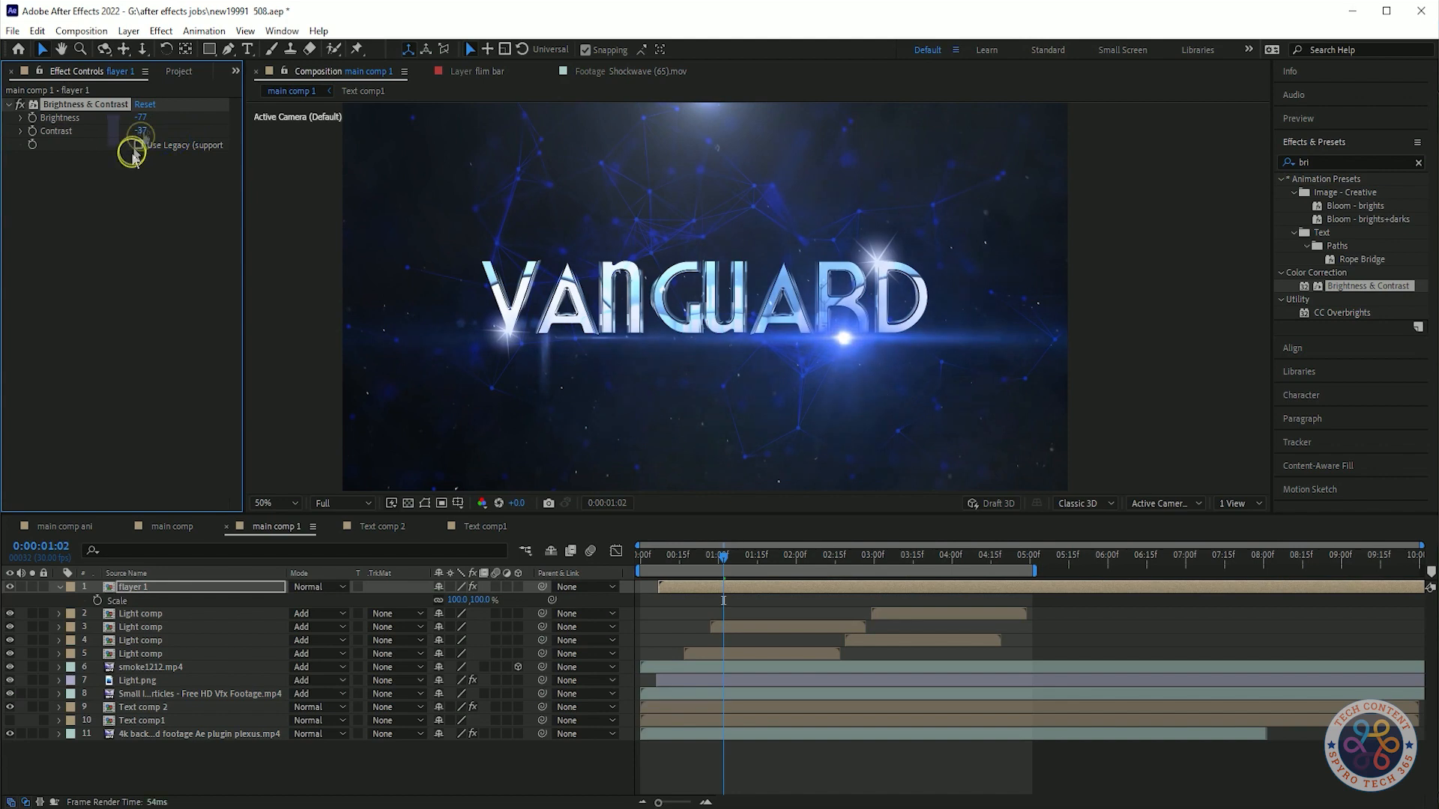
click(420, 557)
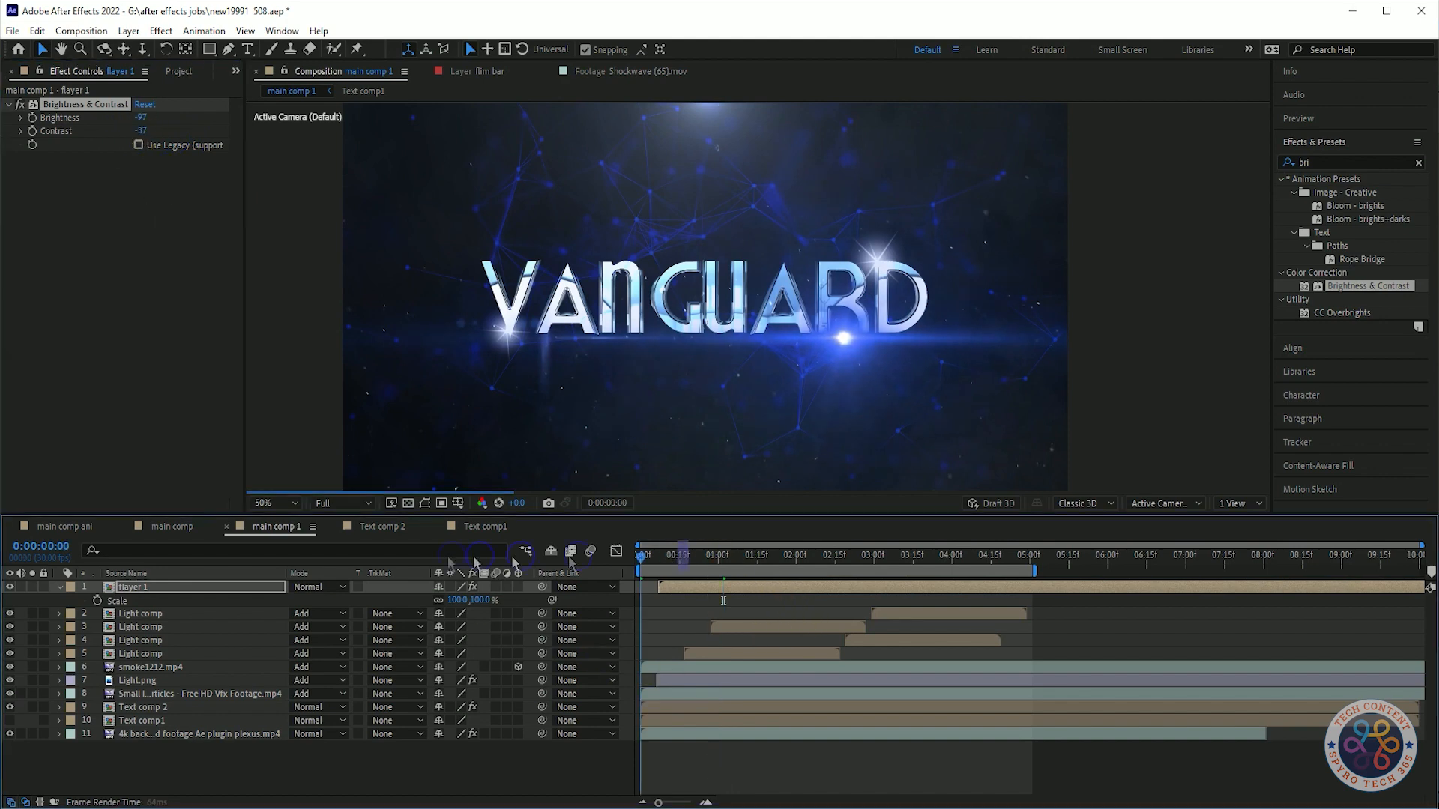
key(space)
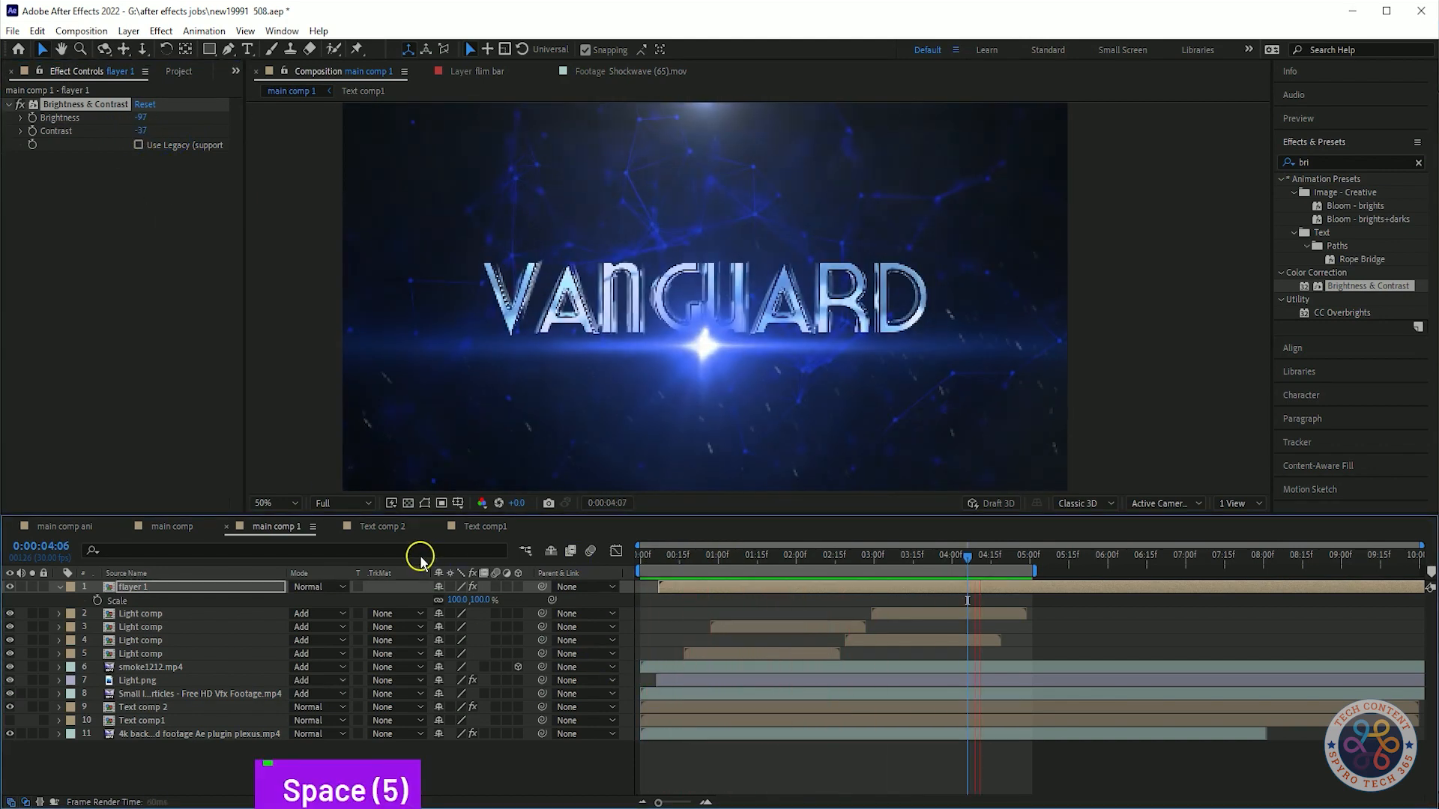
Set the work area end to 5 seconds and preview the composition.
shift+click(1038, 566)
click(1048, 587)
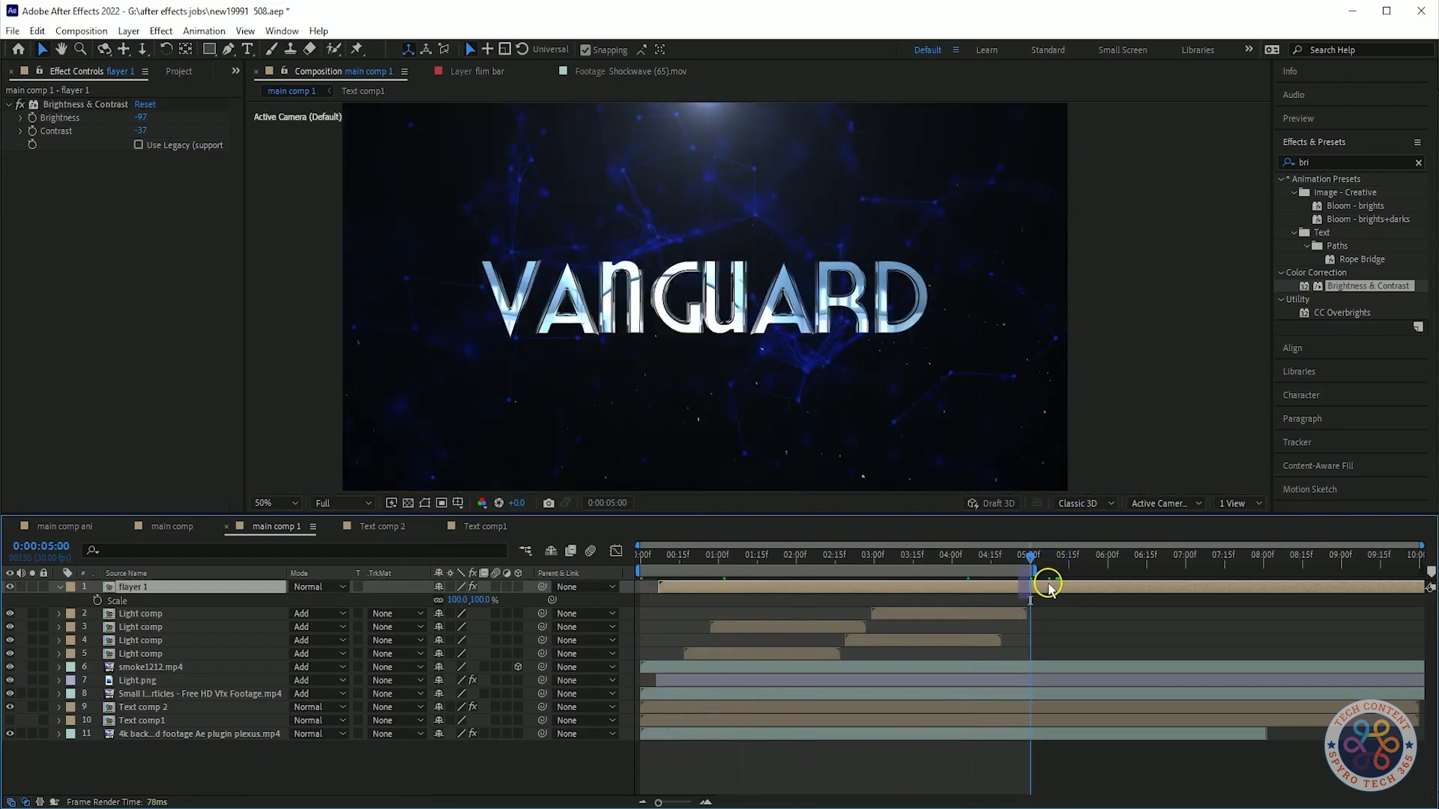
key(n)
key(space)
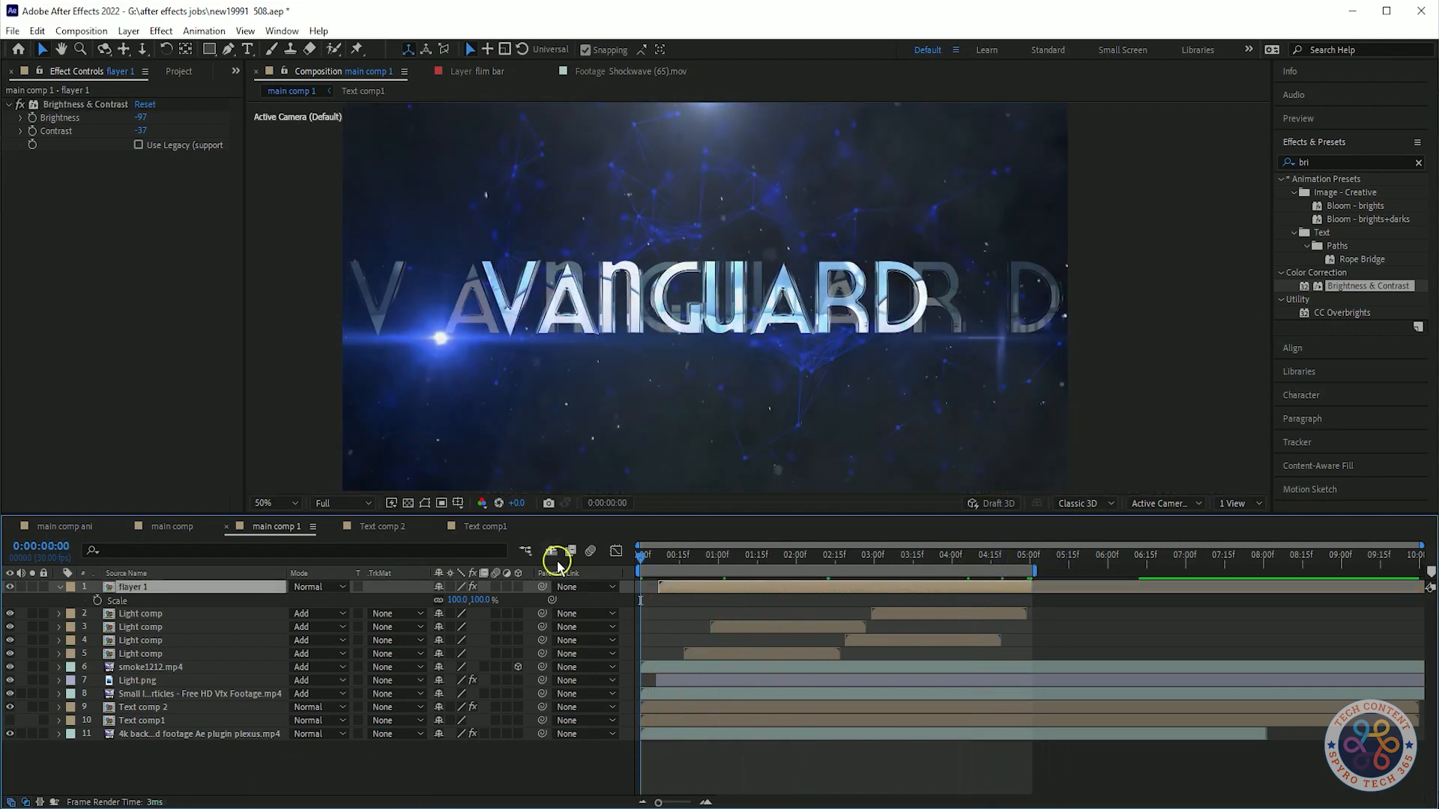
key(space)
key(t)
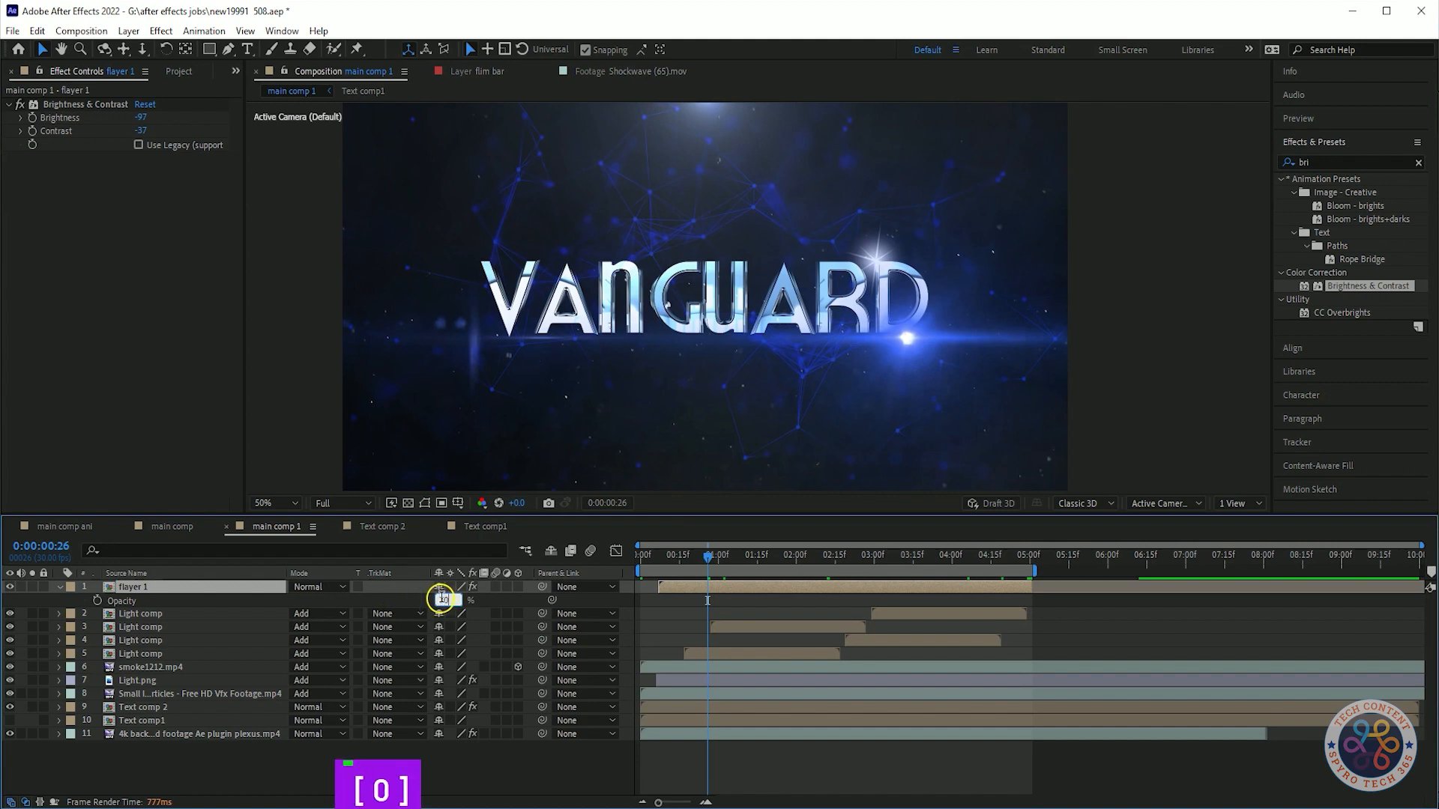
key(space)
key(space)
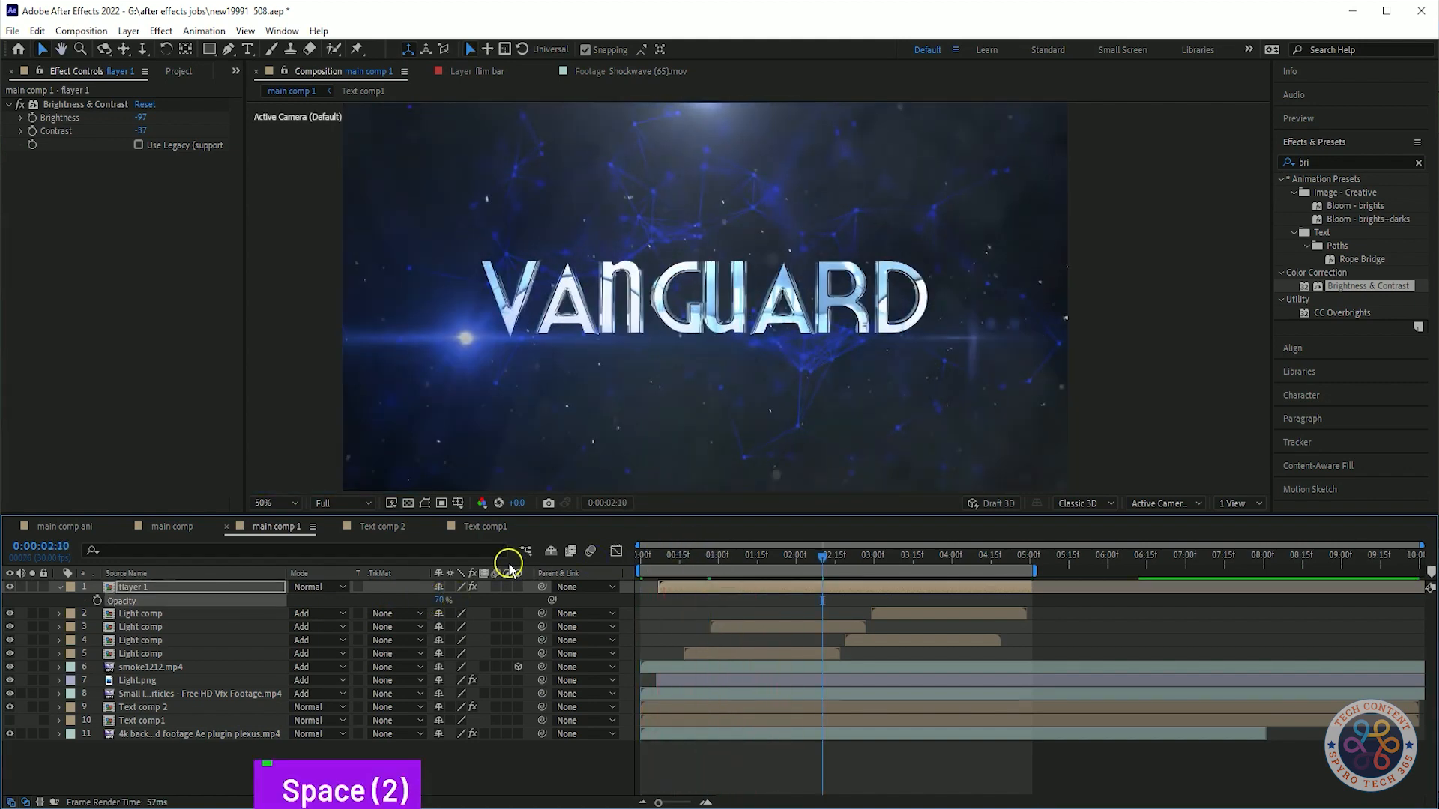
key(ctrl+z)
key(space)
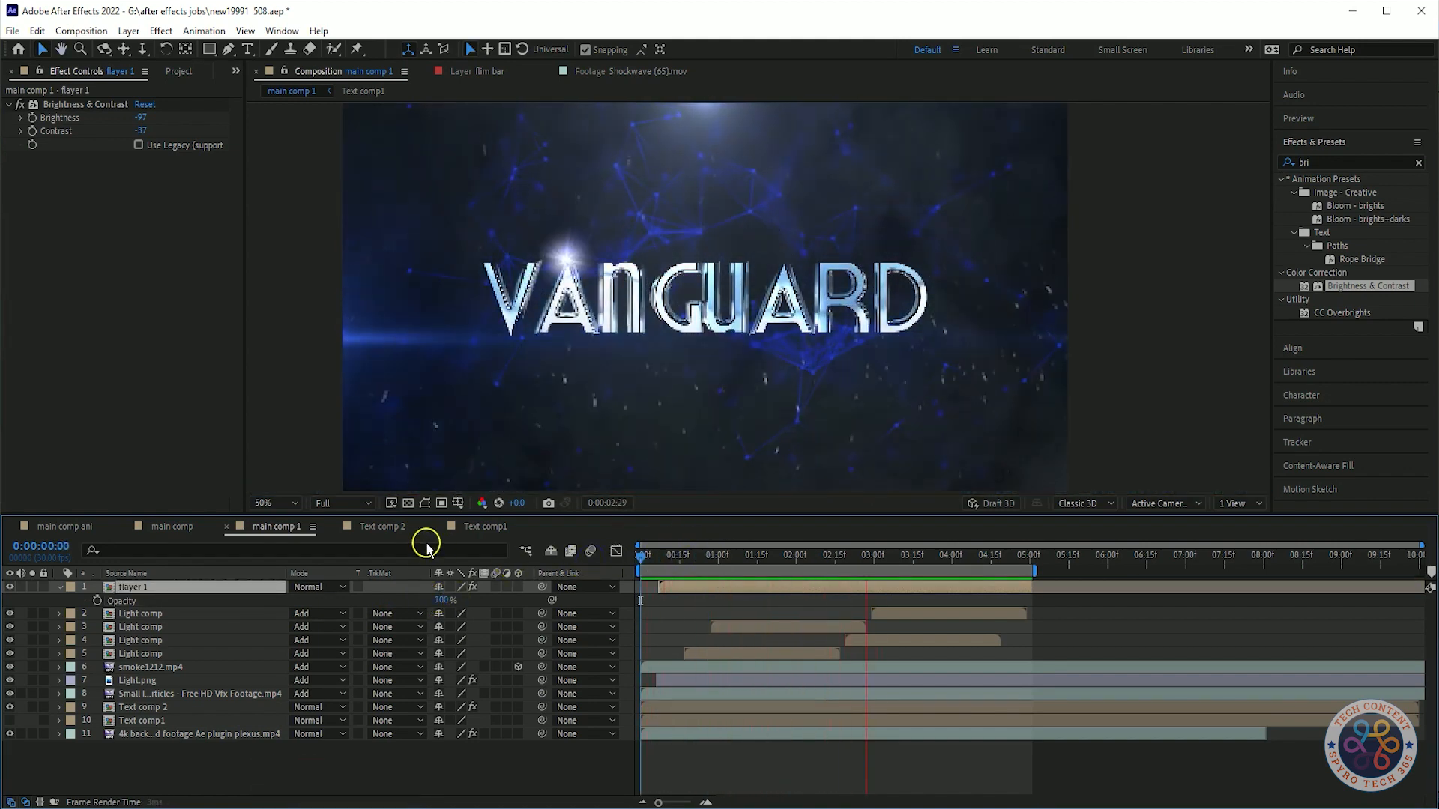
Apply the Tint effect to flayer 1 and set its Map White To color to light blue 9ABEFF.
click(1363, 163)
text(tint)
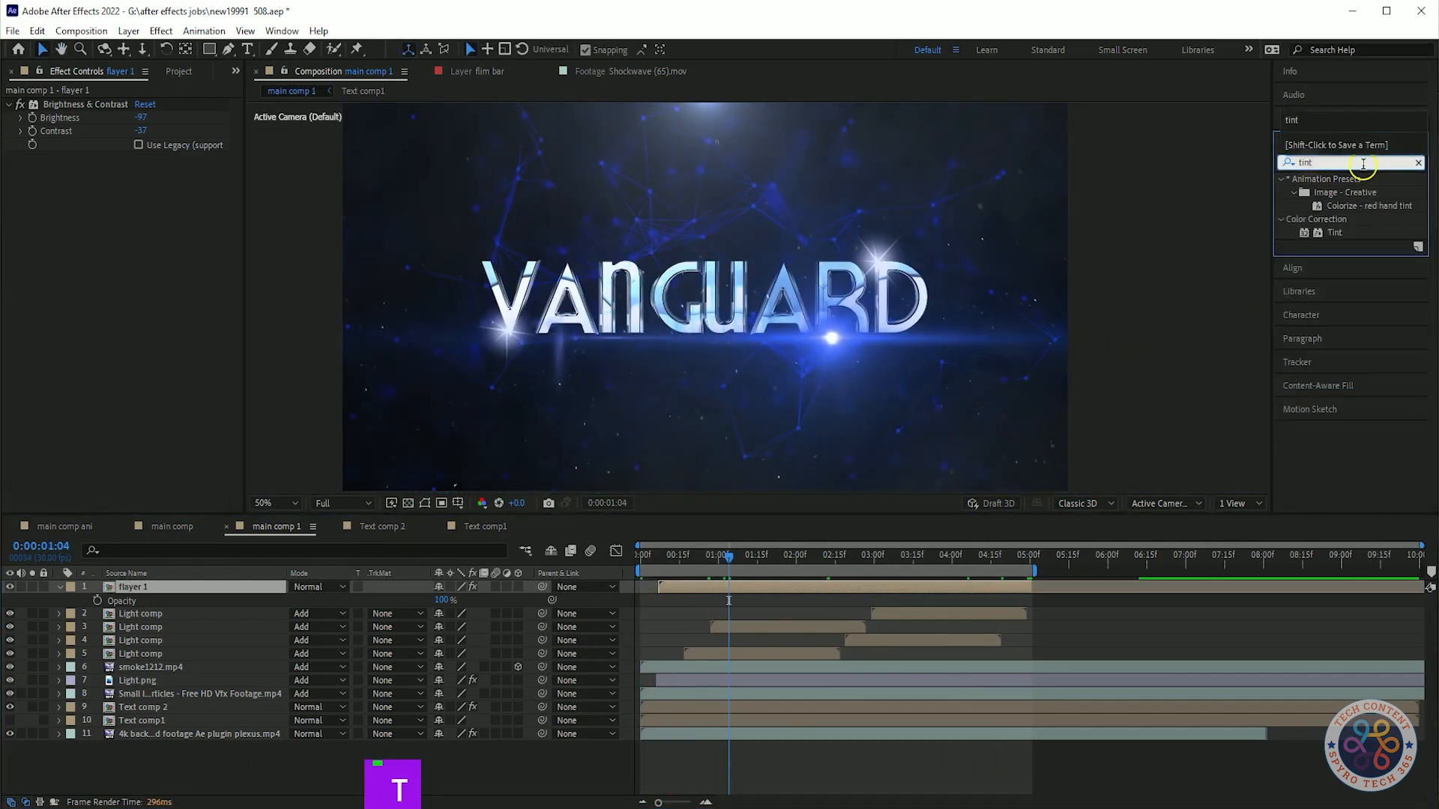
drag(1335, 233, 150, 588)
click(142, 185)
click(202, 287)
mouse_move(236, 318)
mouse_down()
mouse_move(160, 243)
mouse_move(91, 244)
mouse_up()
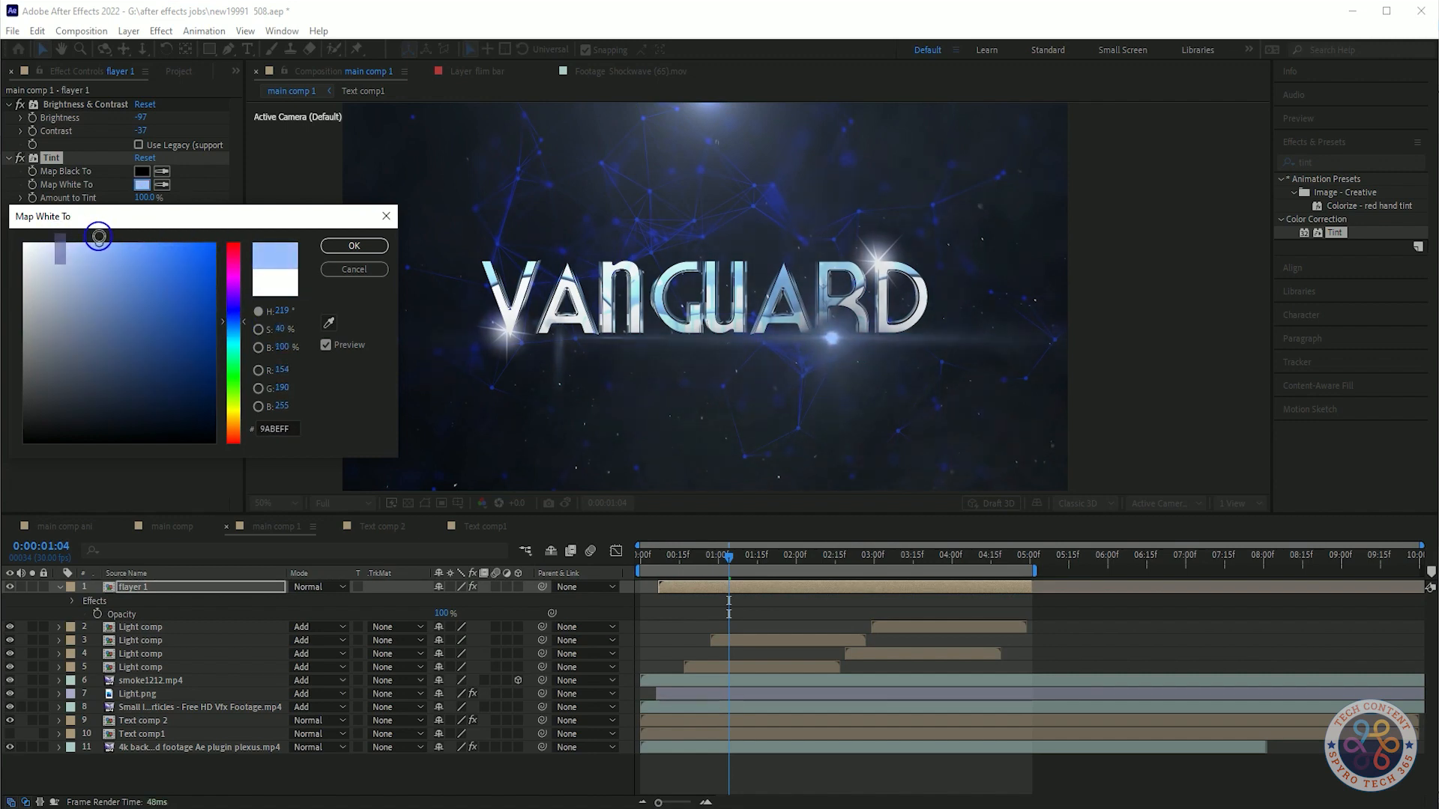
click(353, 246)
Preview the tint, then set Tint's Map White To color to white FFFFFF.
key(space)
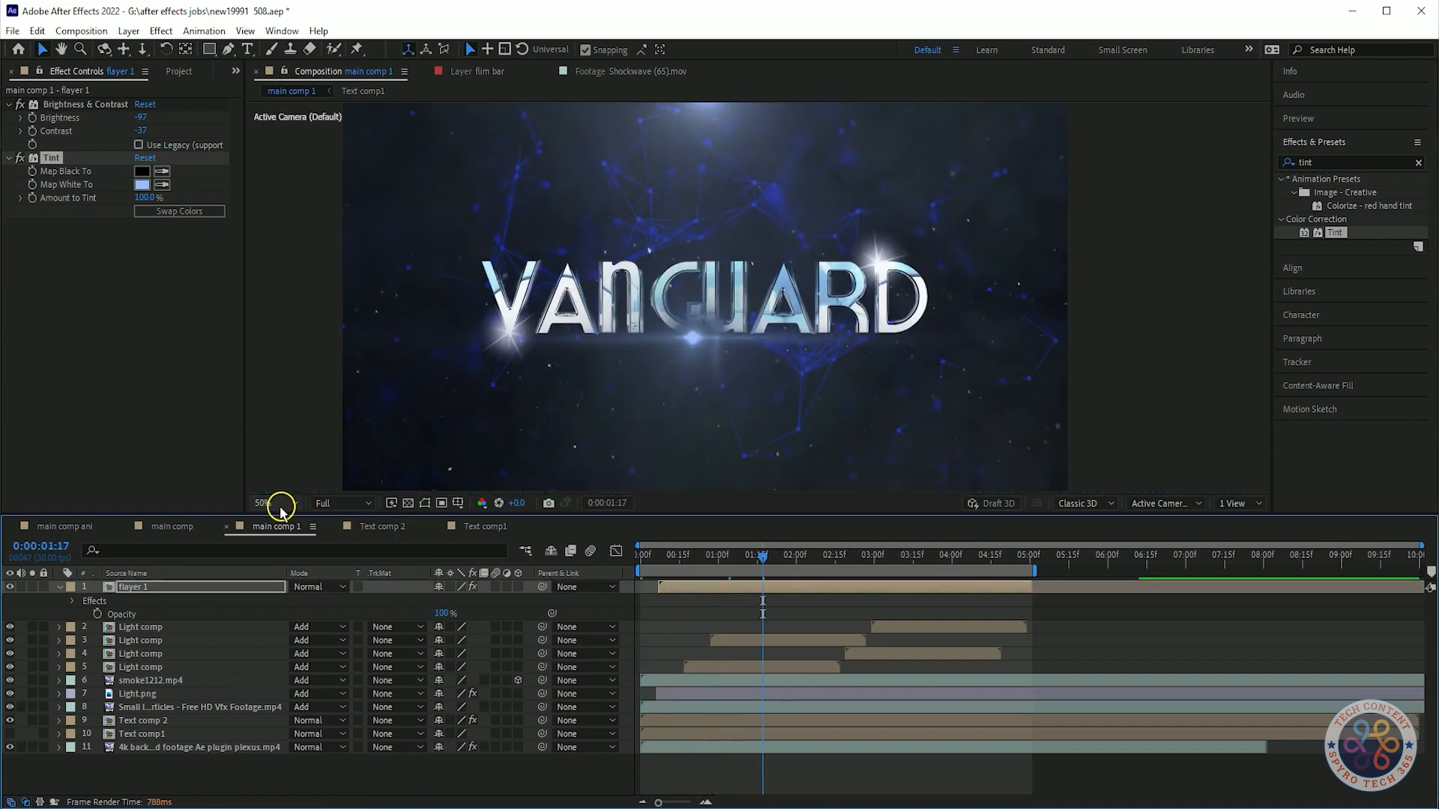
key(space)
click(141, 185)
click(22, 251)
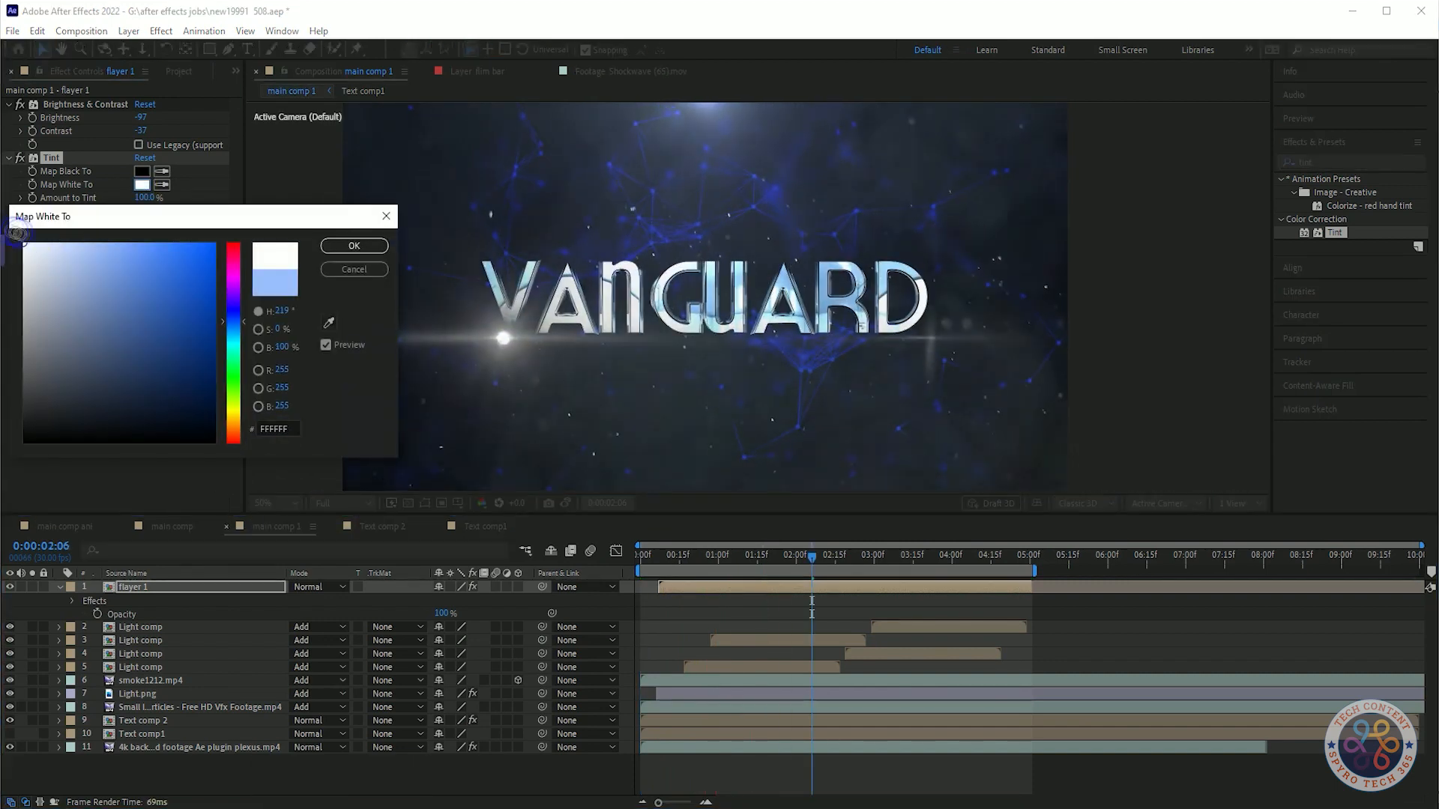
click(353, 246)
Set the Tint effect's Map Black To color to blue 2370E3.
key(space)
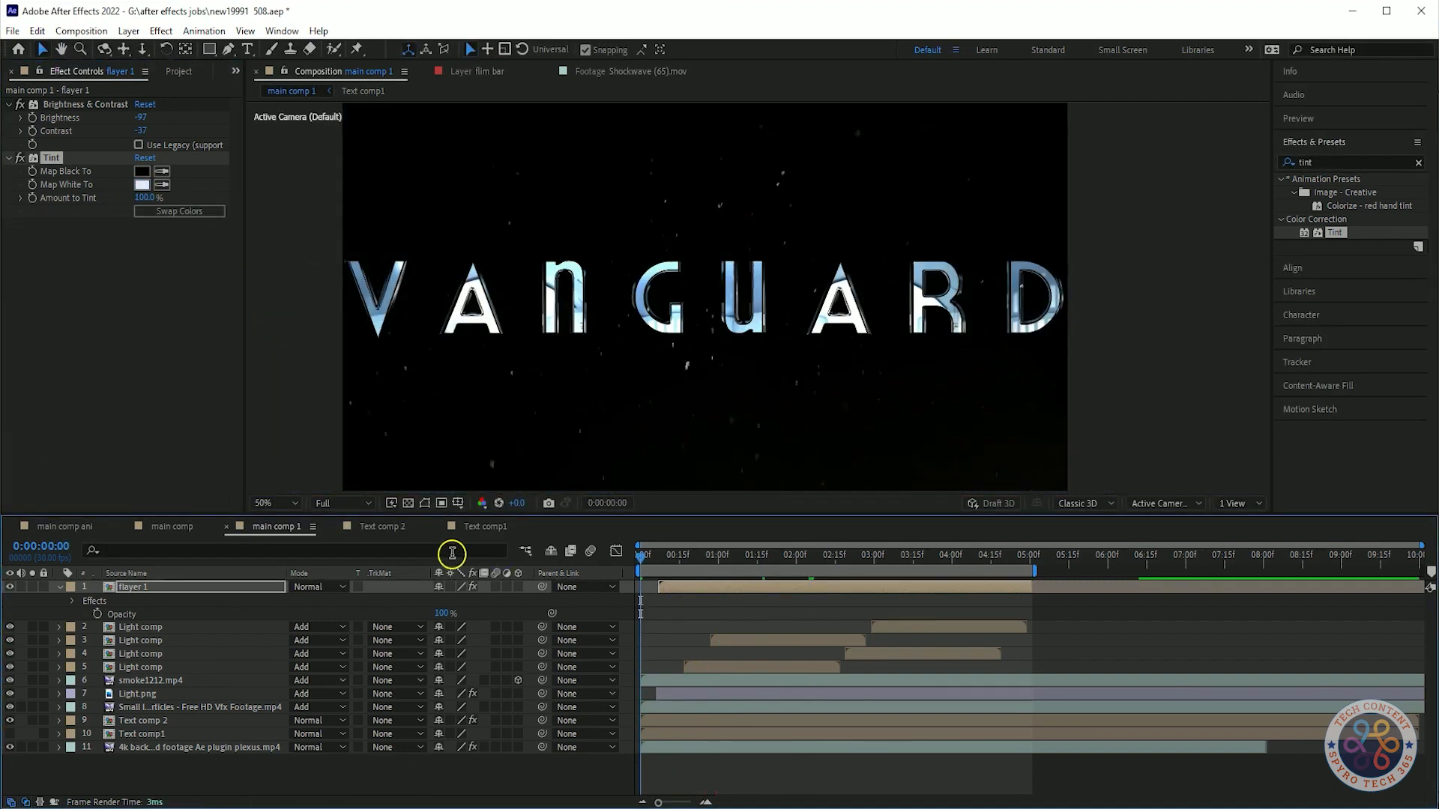
click(22, 158)
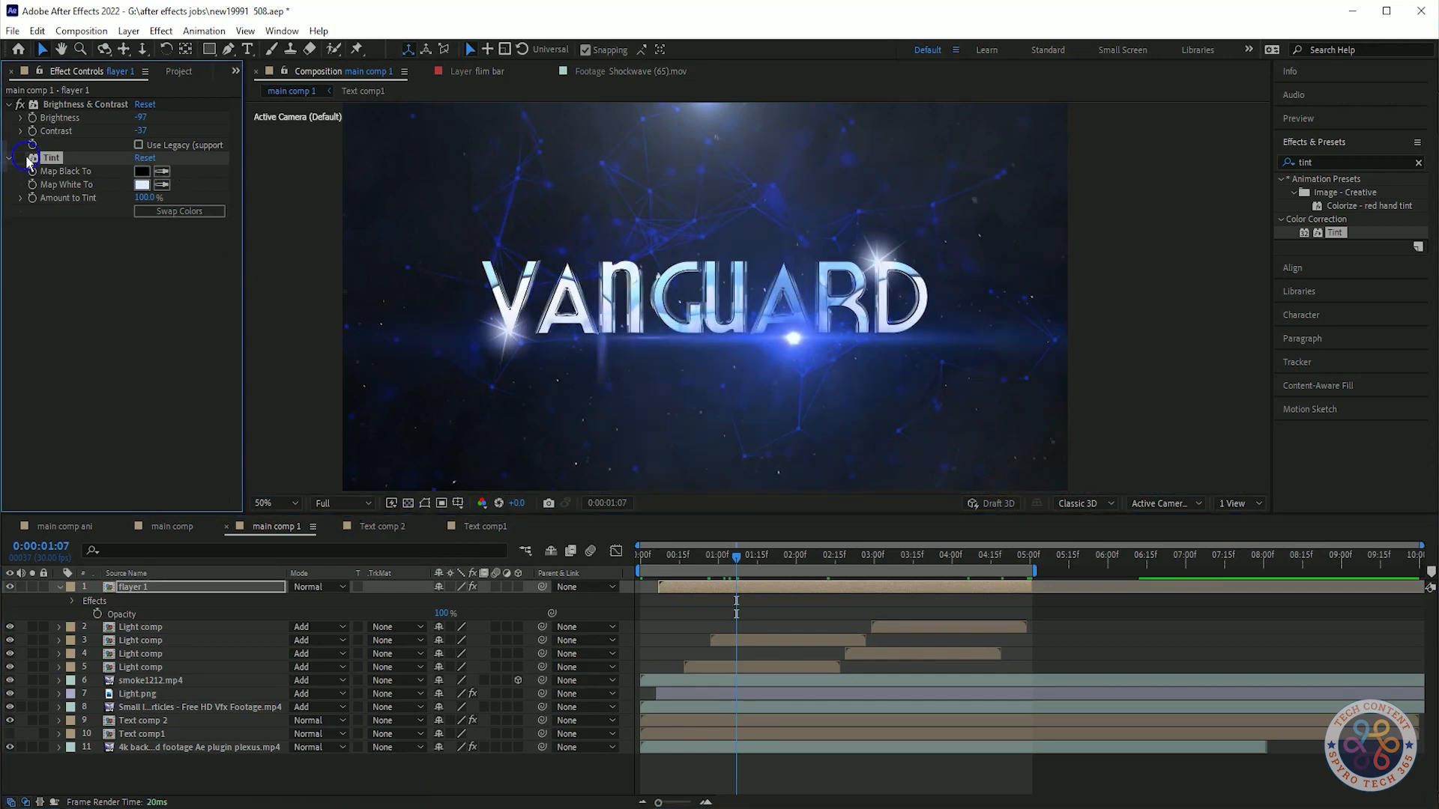
click(138, 170)
click(232, 322)
click(189, 279)
drag(190, 280, 203, 331)
click(233, 249)
drag(247, 322, 236, 313)
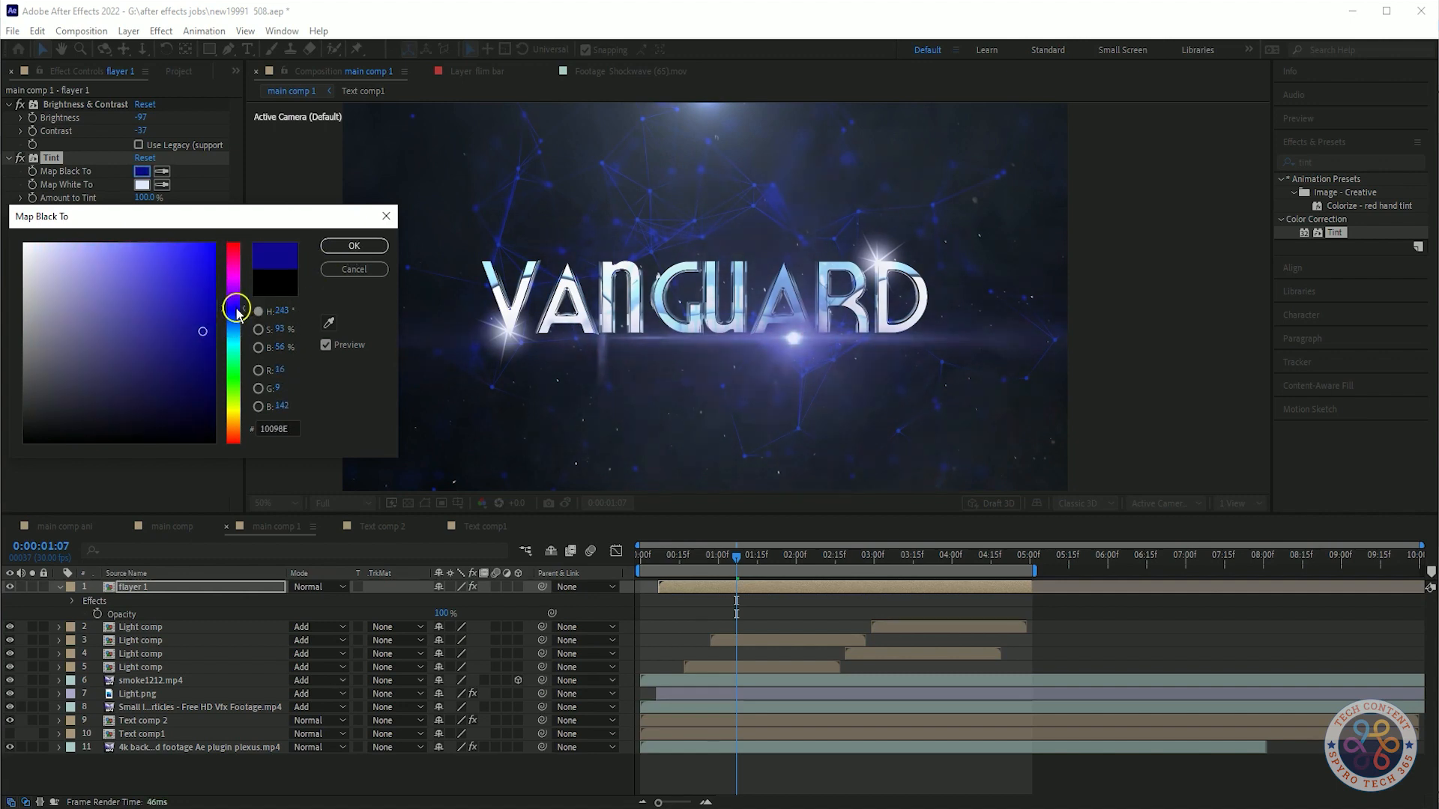
click(230, 321)
click(183, 267)
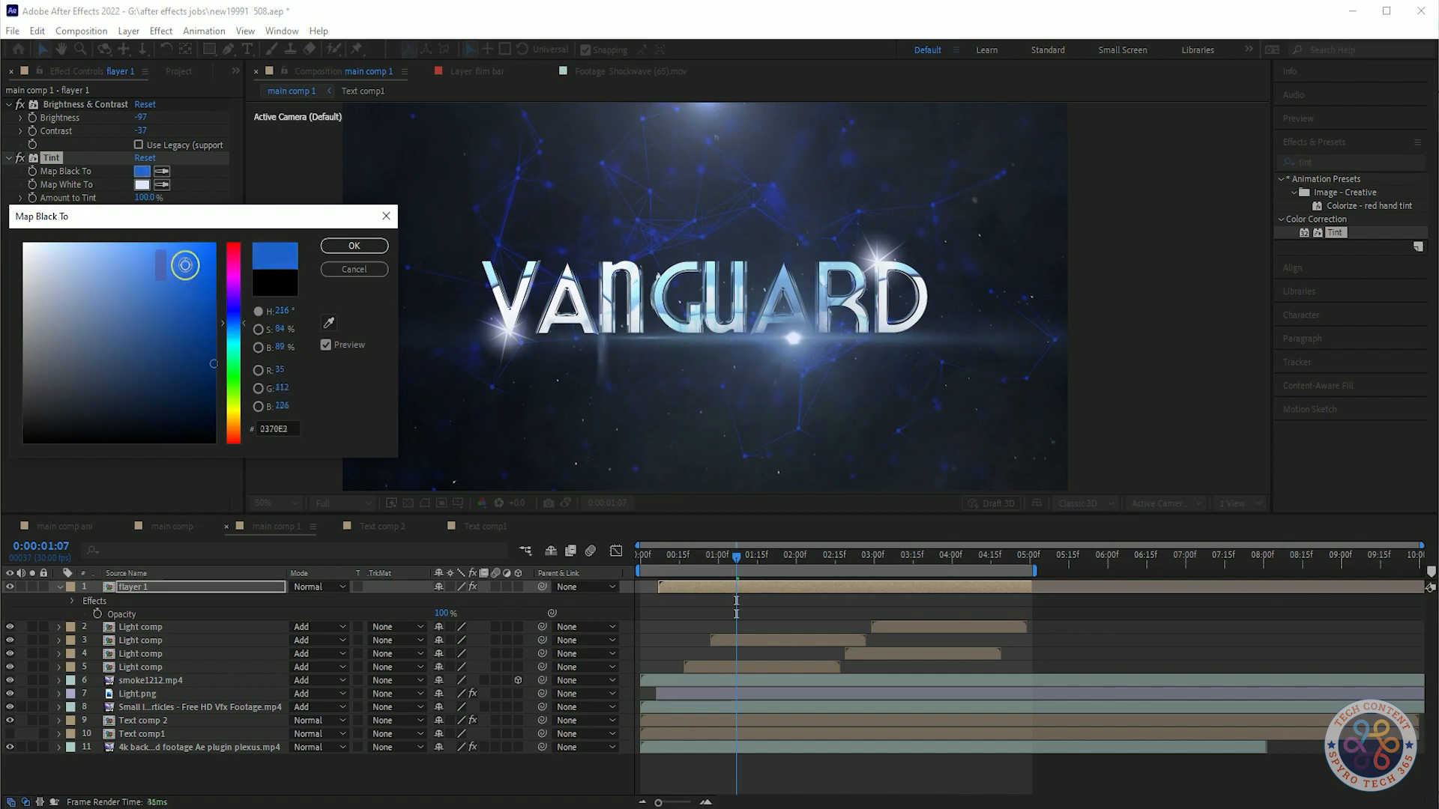
click(354, 245)
Play the composition to review the tinted flare.
click(488, 559)
key(space)
Delete the Tint effect from flayer 1 and preview the composition again.
key(space)
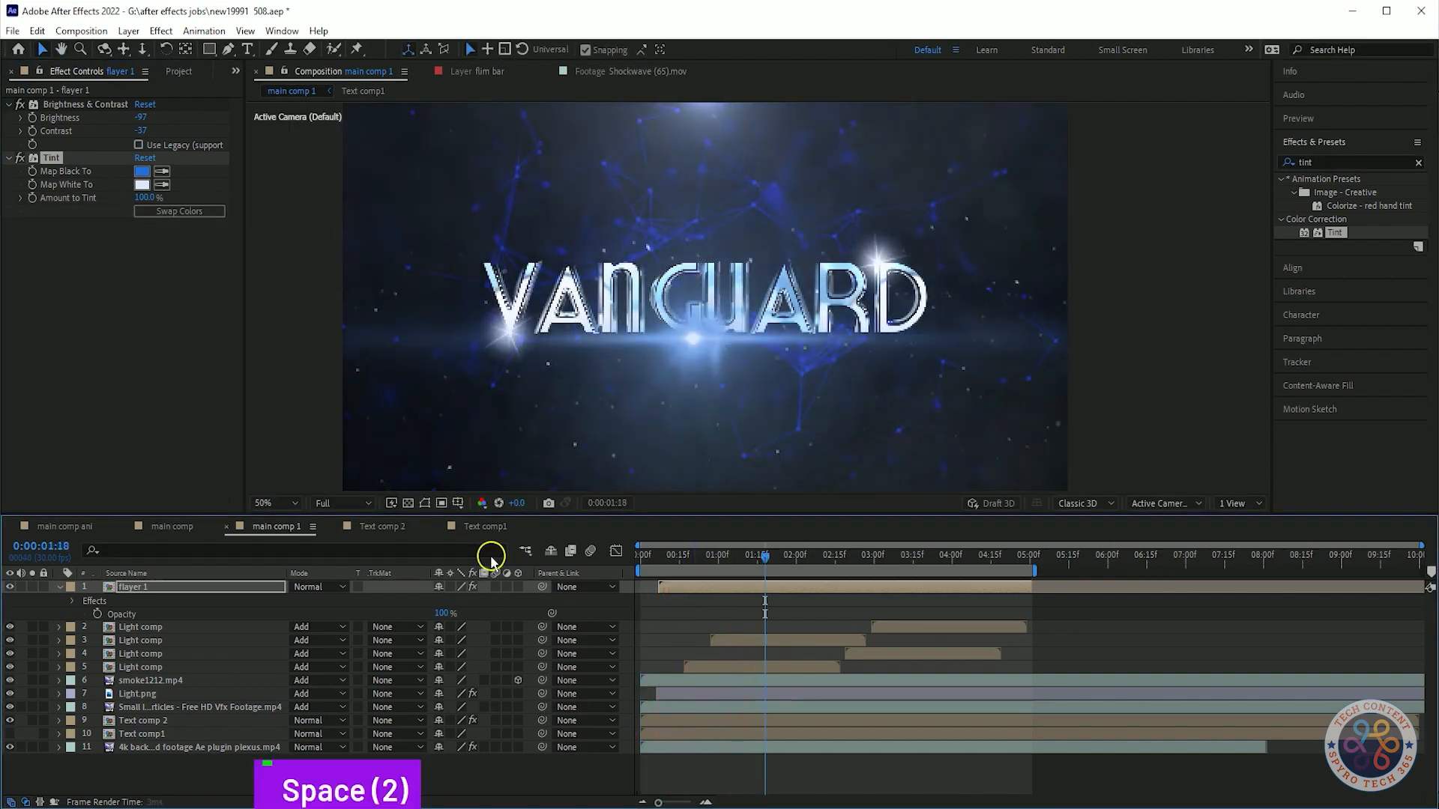
click(21, 158)
key(Delete)
click(774, 548)
key(space)
key(space)
key(space)
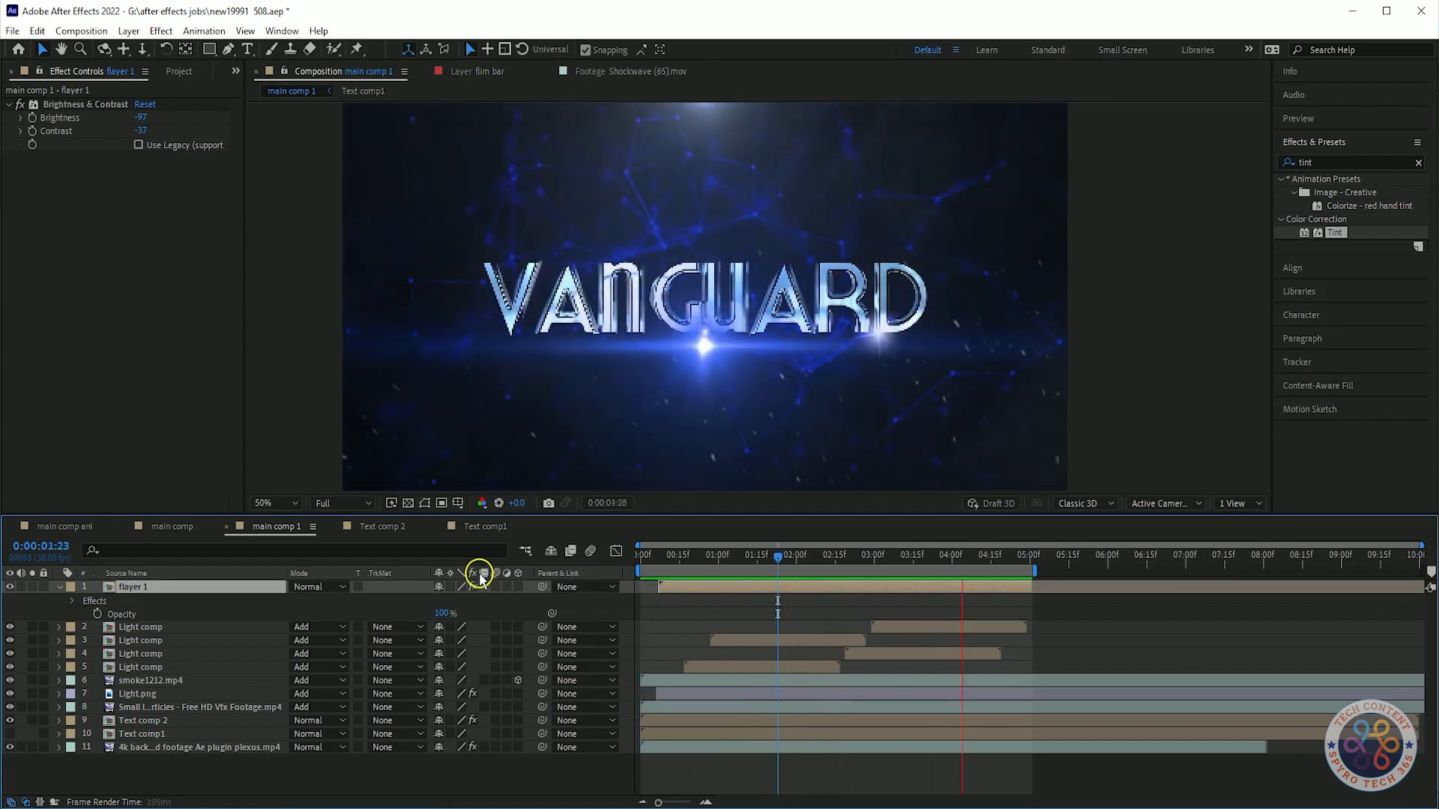
Search for Curves, apply it to flayer 1, and bend the RGB curve into an S-shape.
double_click(1323, 161)
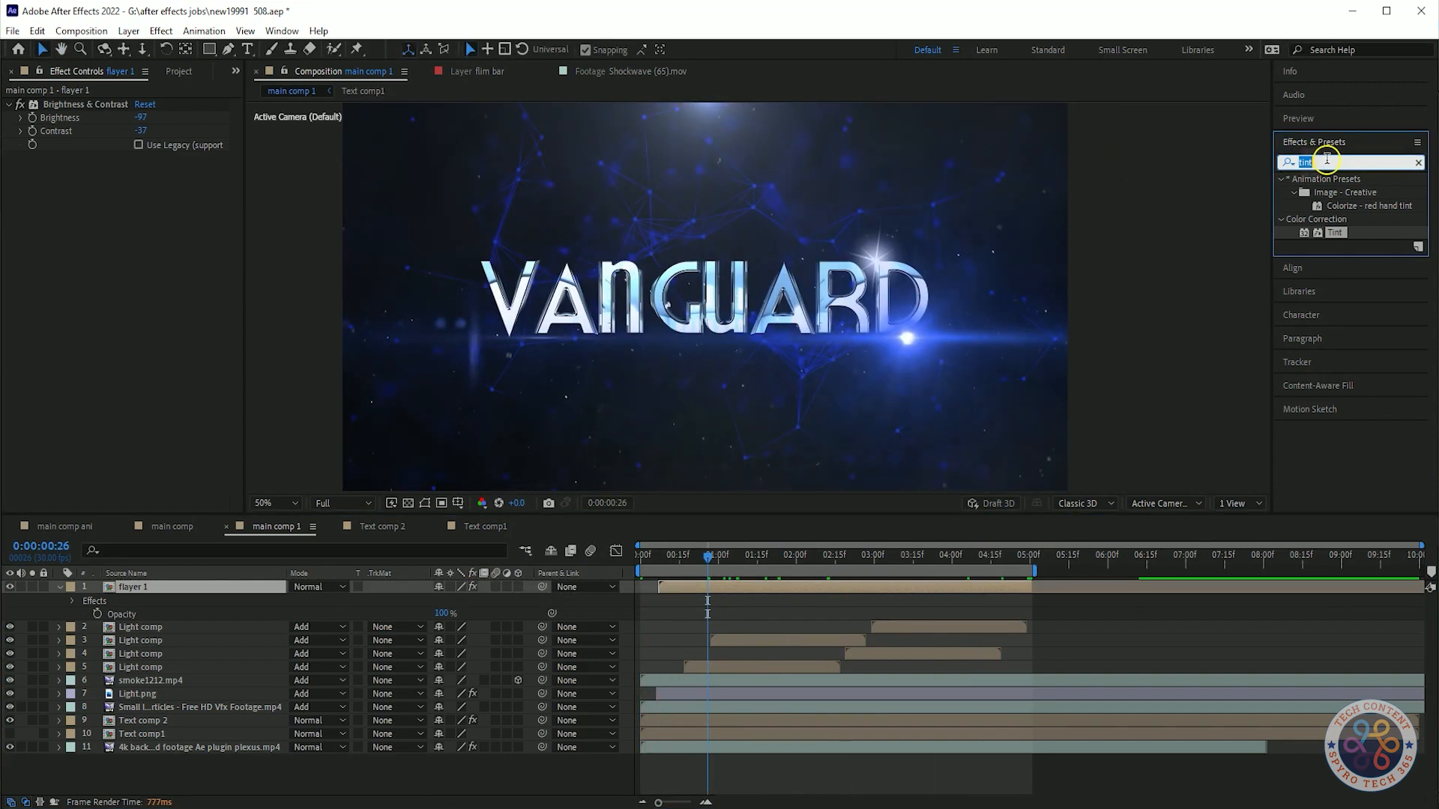
text(o)
key(BackSpace)
key(BackSpace)
text(curve)
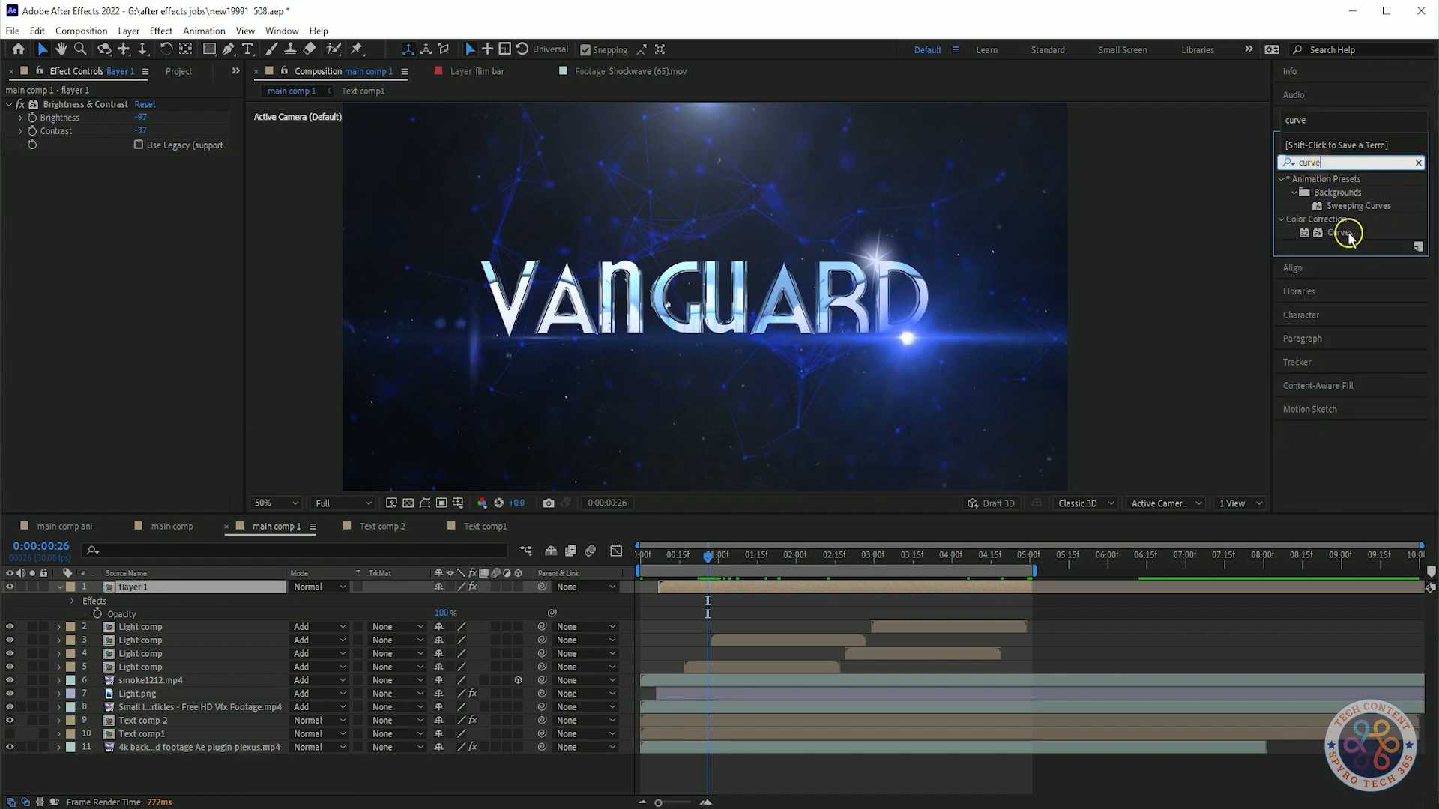
drag(1345, 235, 160, 587)
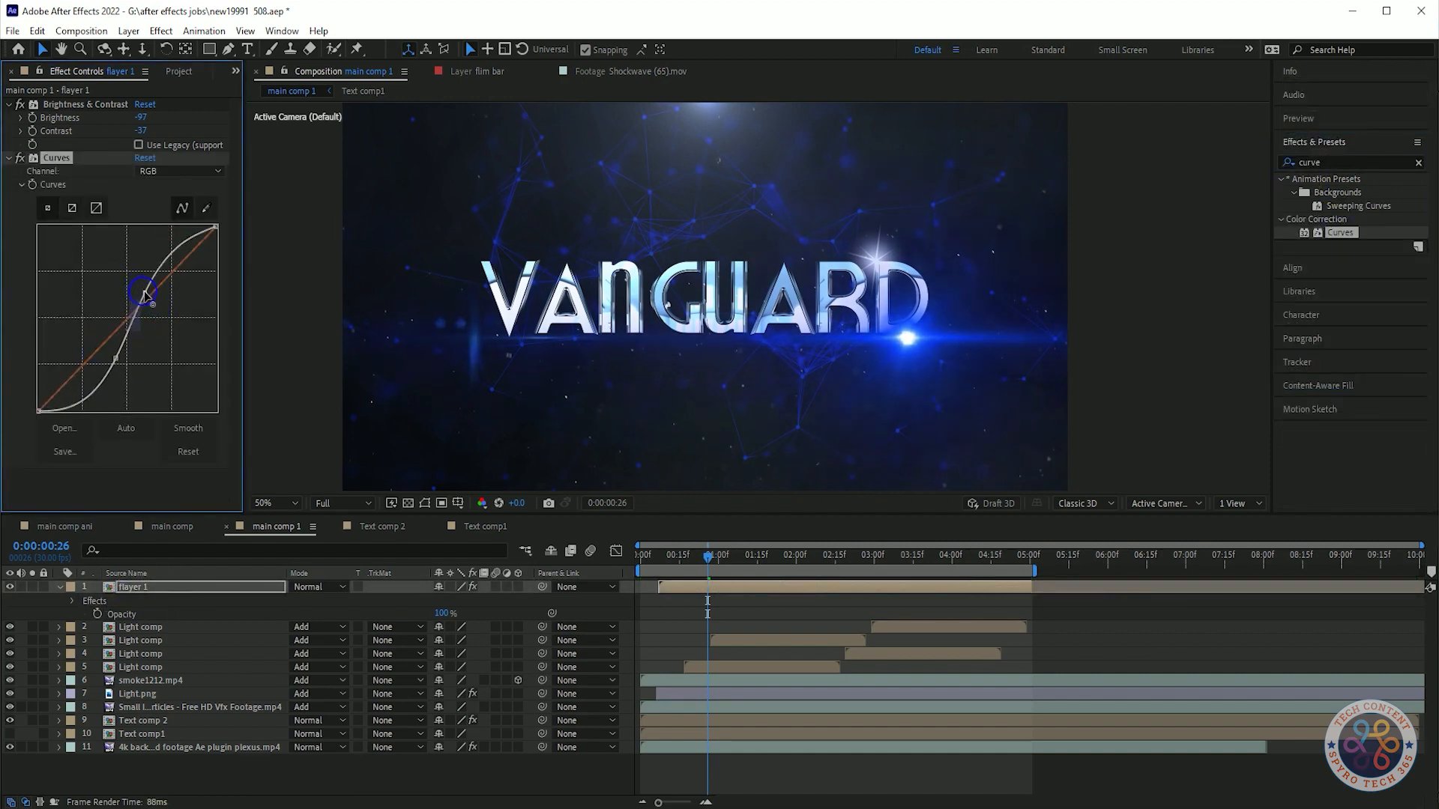
drag(124, 373, 105, 365)
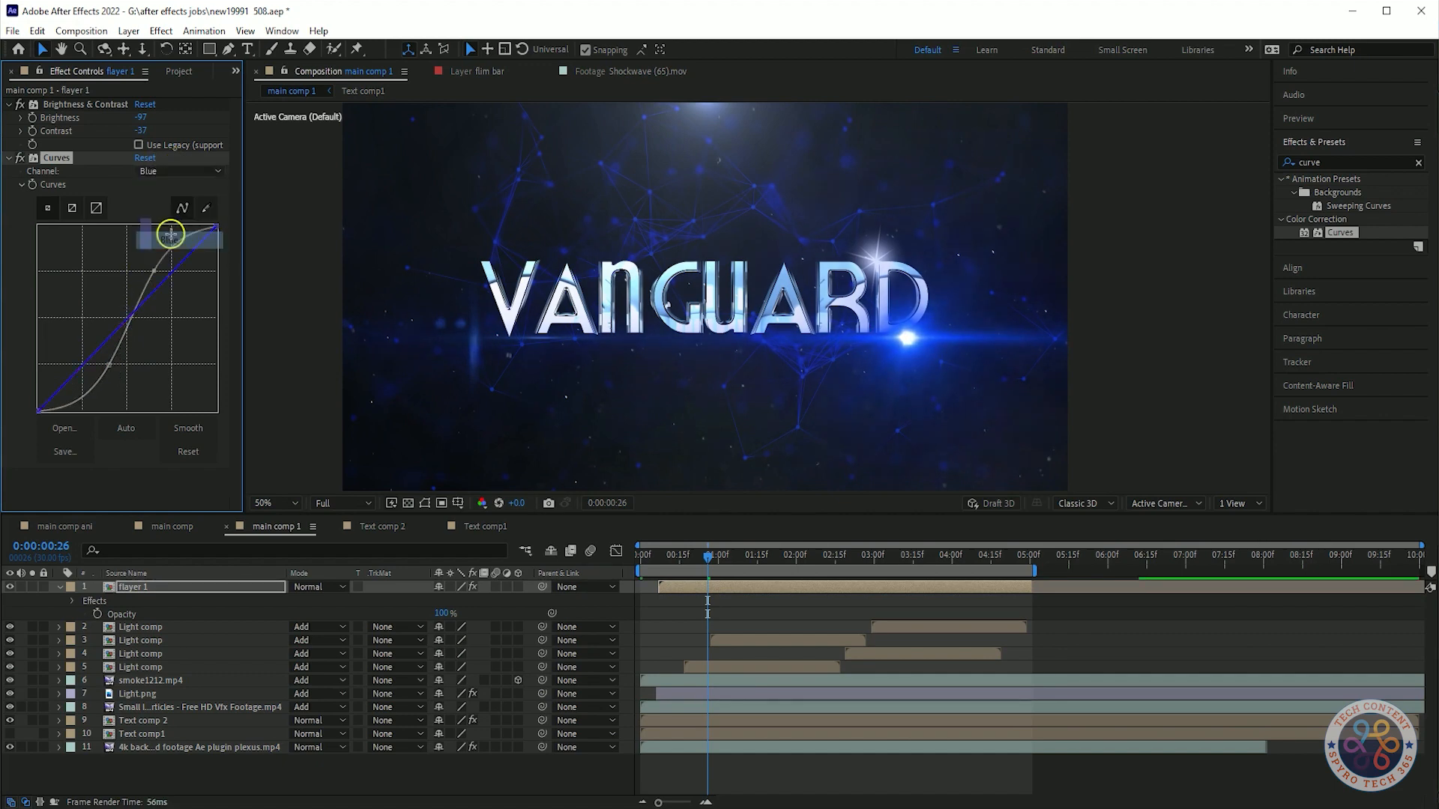
click(166, 172)
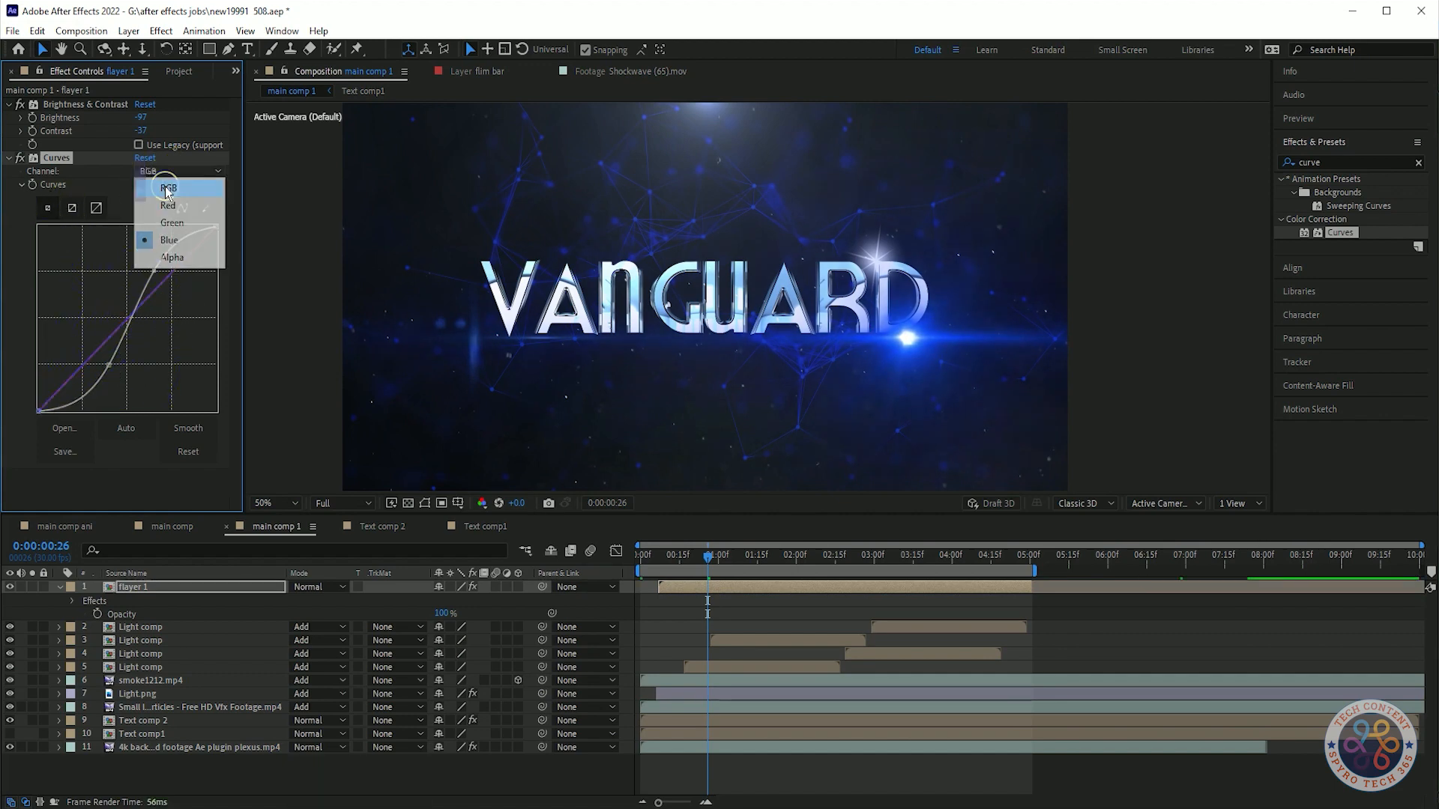
key(space)
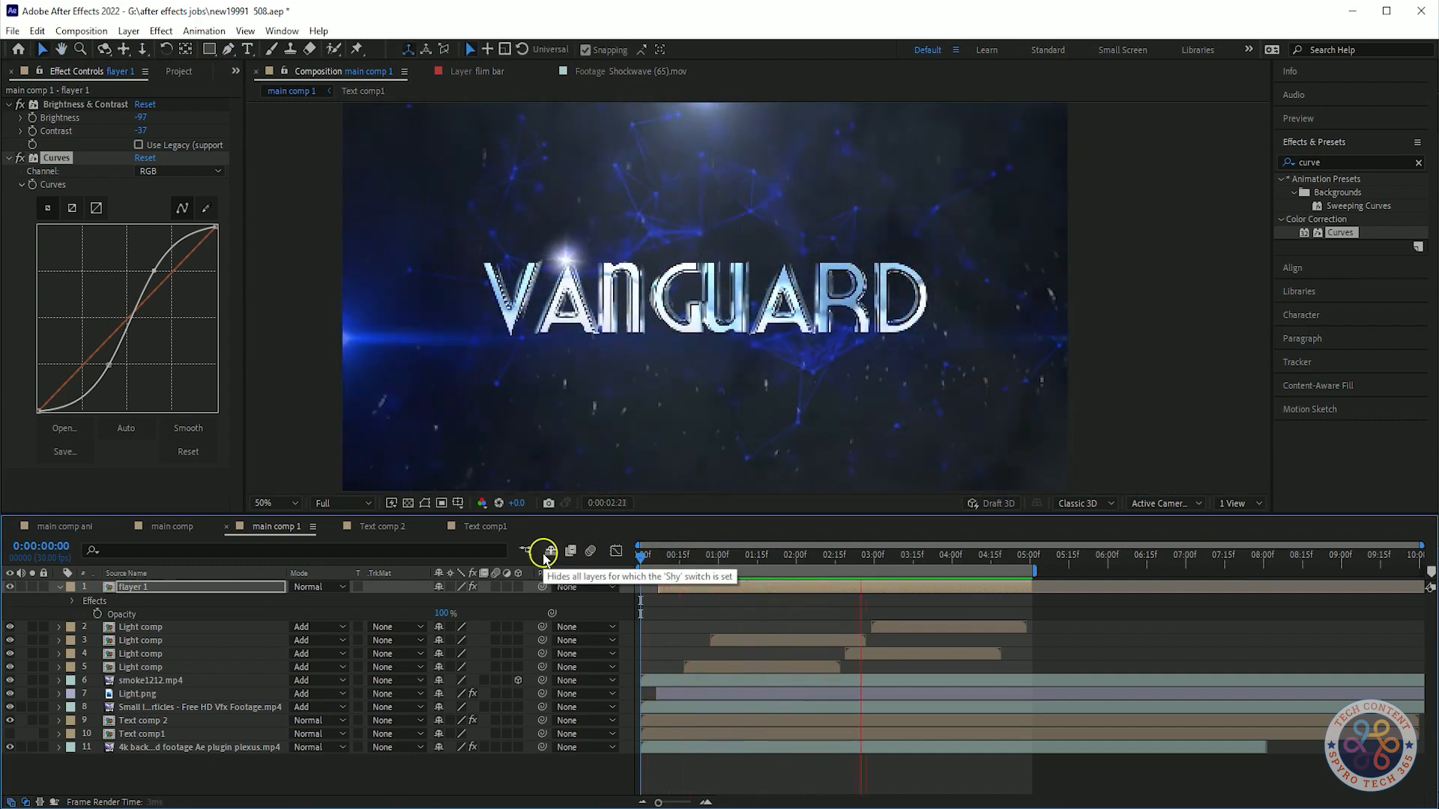
Clear the effects search and play the composition to review the curve adjustment.
click(1418, 163)
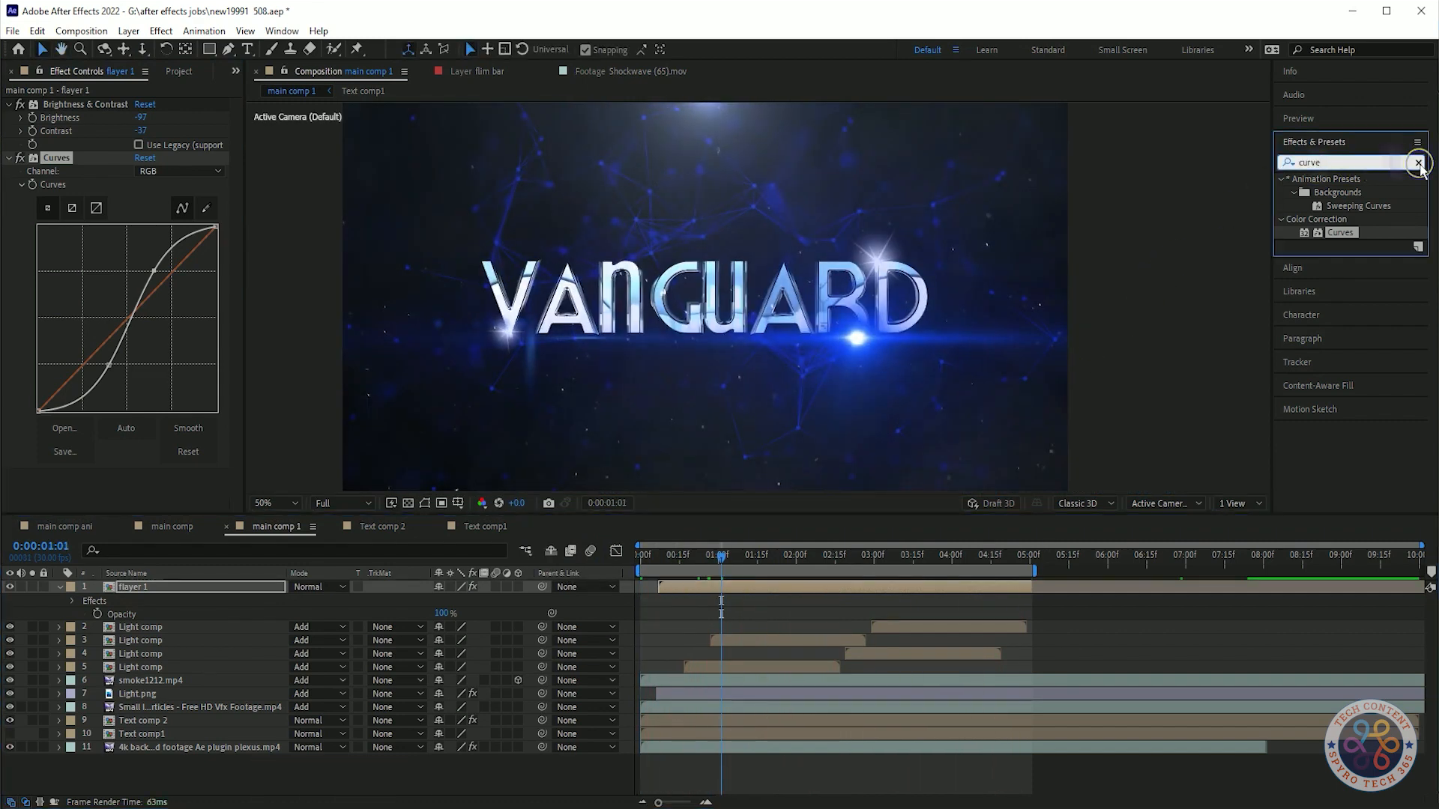
click(1191, 355)
key(space)
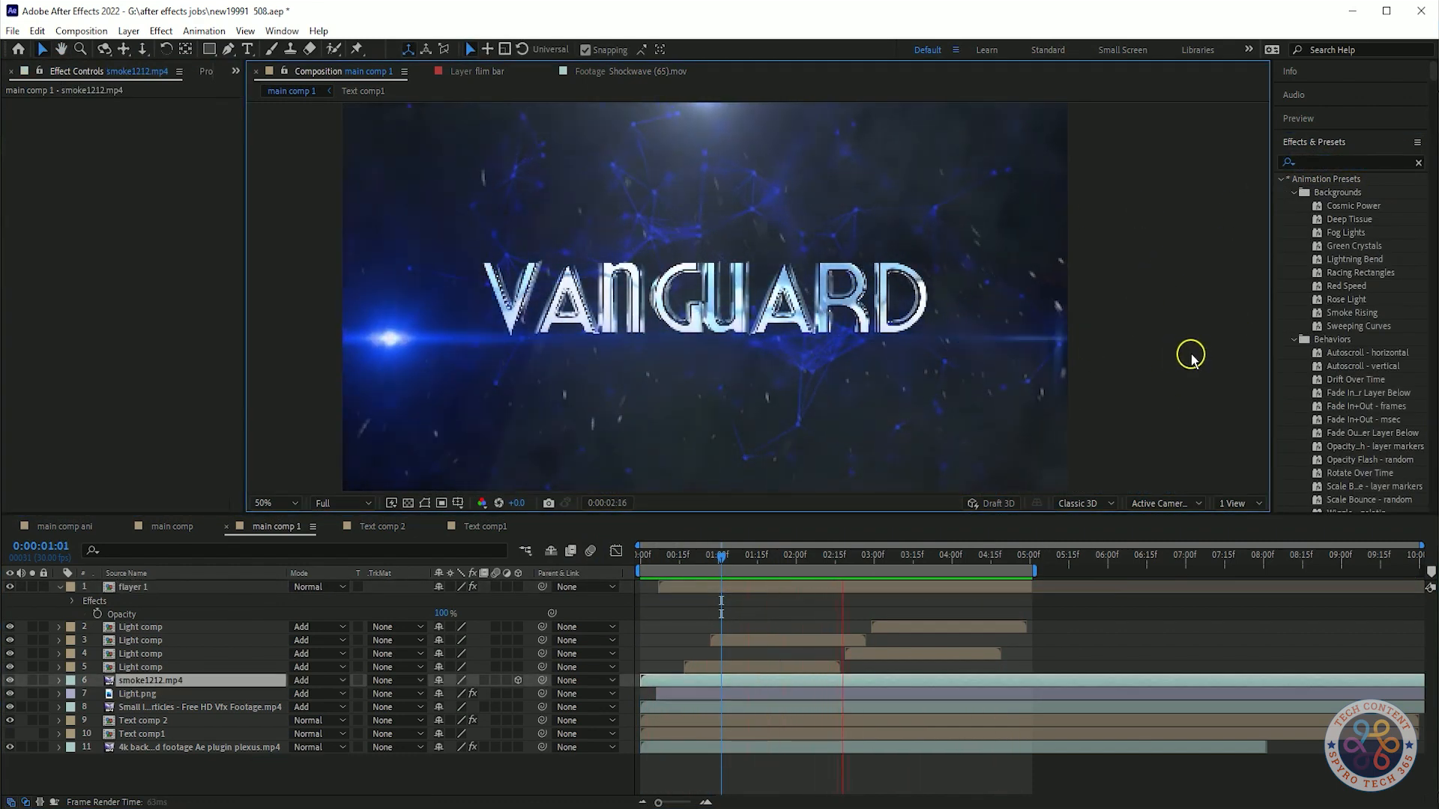
key(space)
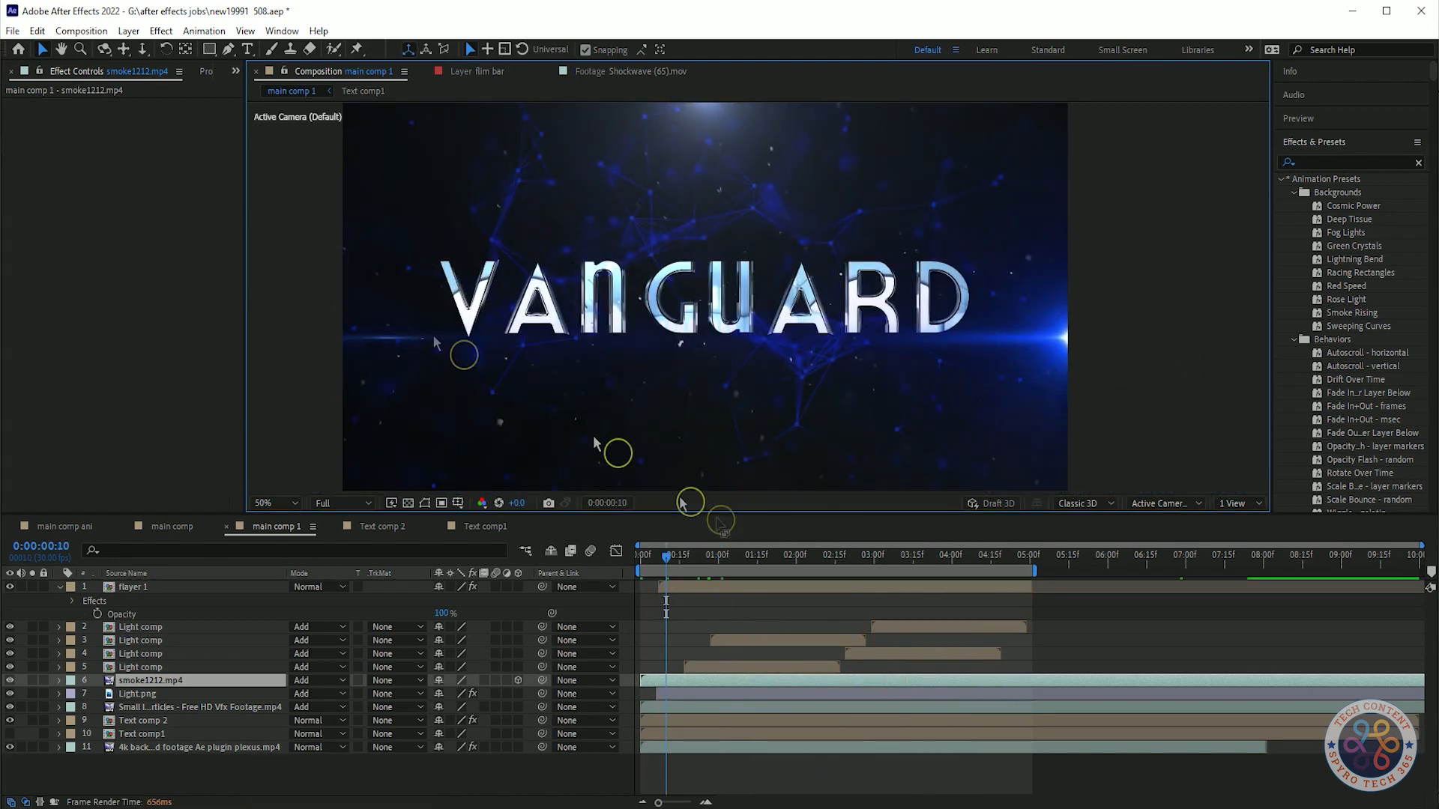
click(1346, 164)
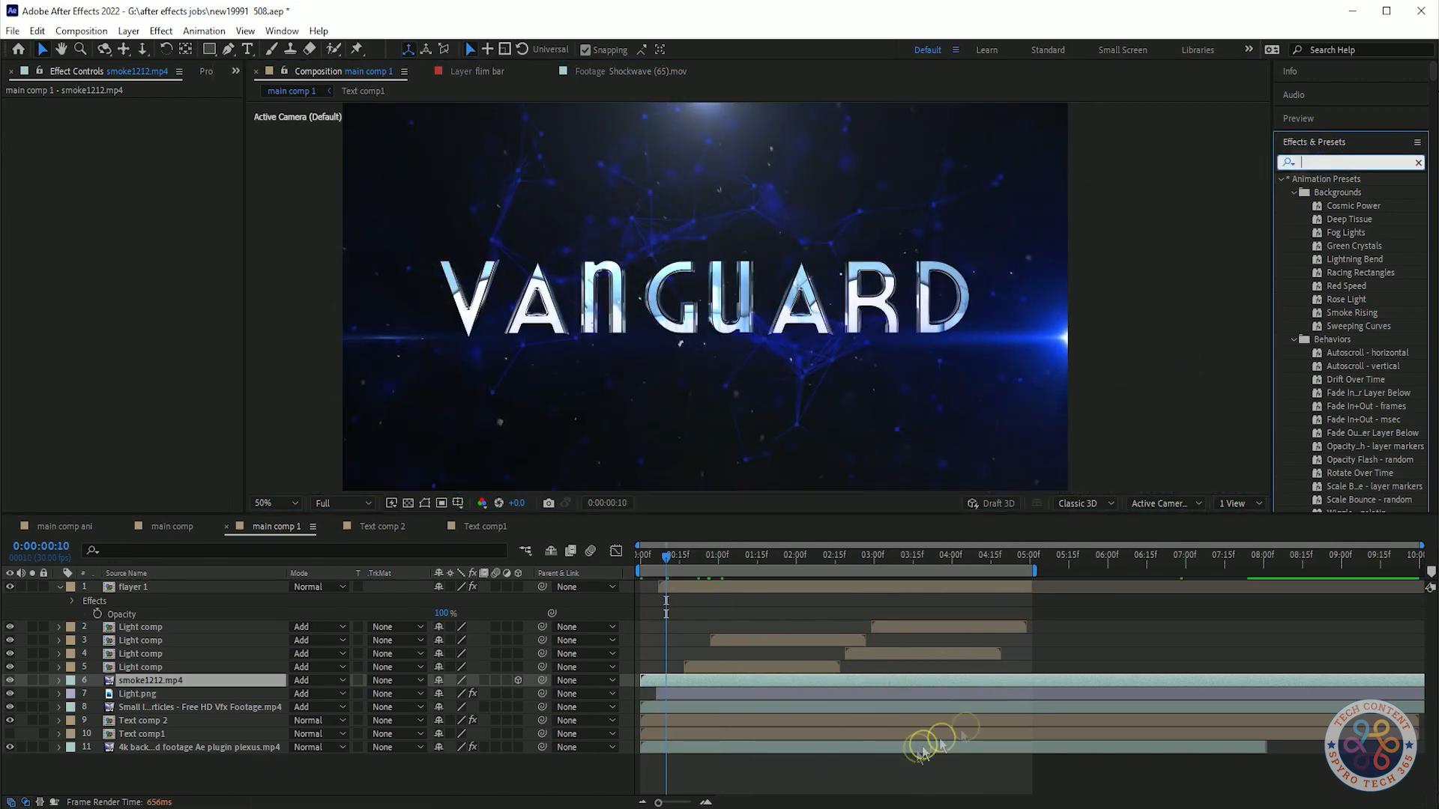
Add a new adjustment layer with the Curves effect at the top of the stack and save the project.
key(ctrl+alt+y)
click(1338, 120)
key(ctrl+s)
Scrub the timeline and preview the composition with the adjustment layer.
key(space)
click(776, 591)
key(space)
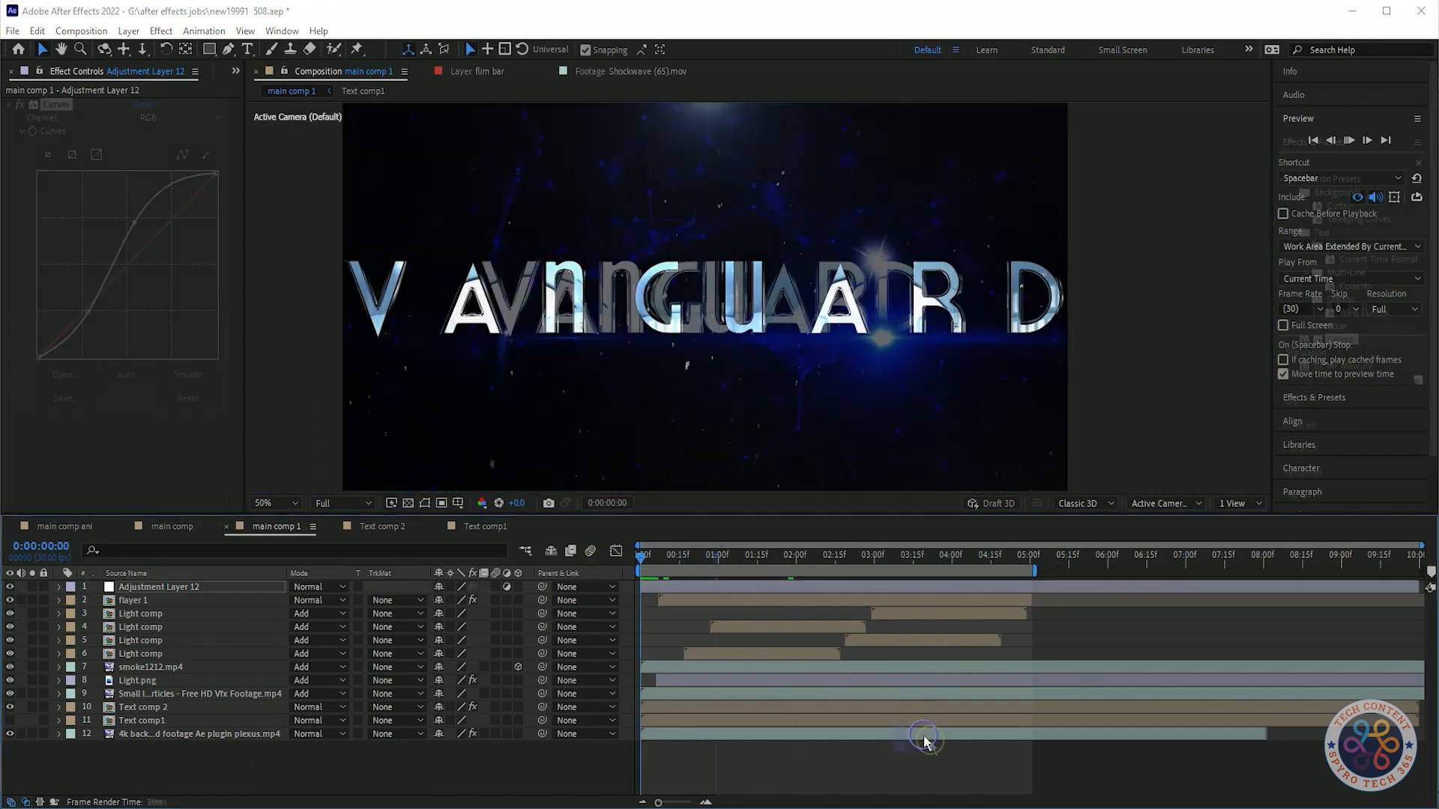
click(714, 553)
drag(714, 553, 608, 598)
key(space)
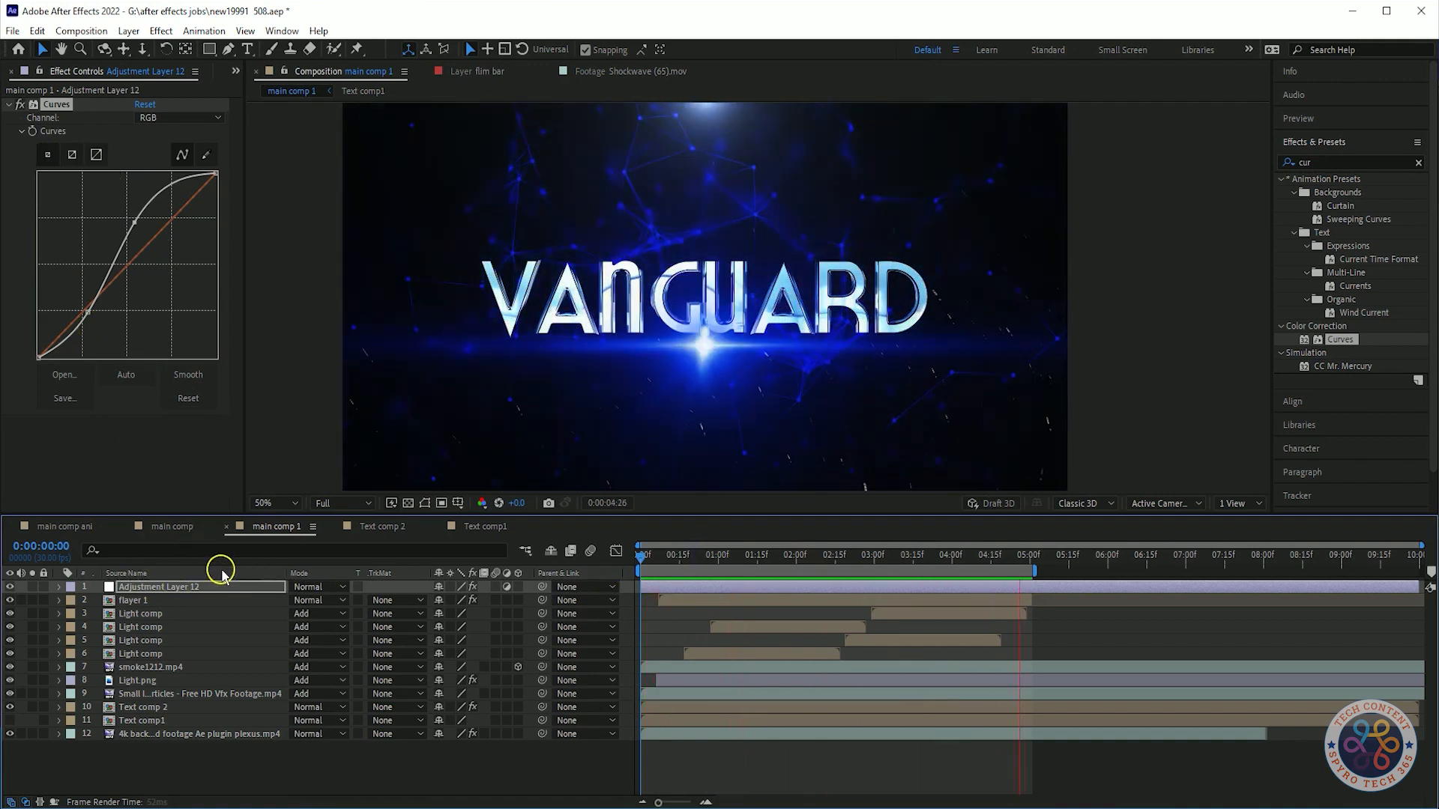
Enable Full Screen in the Preview settings and play the composition.
key(space)
click(1310, 119)
click(1283, 325)
key(space)
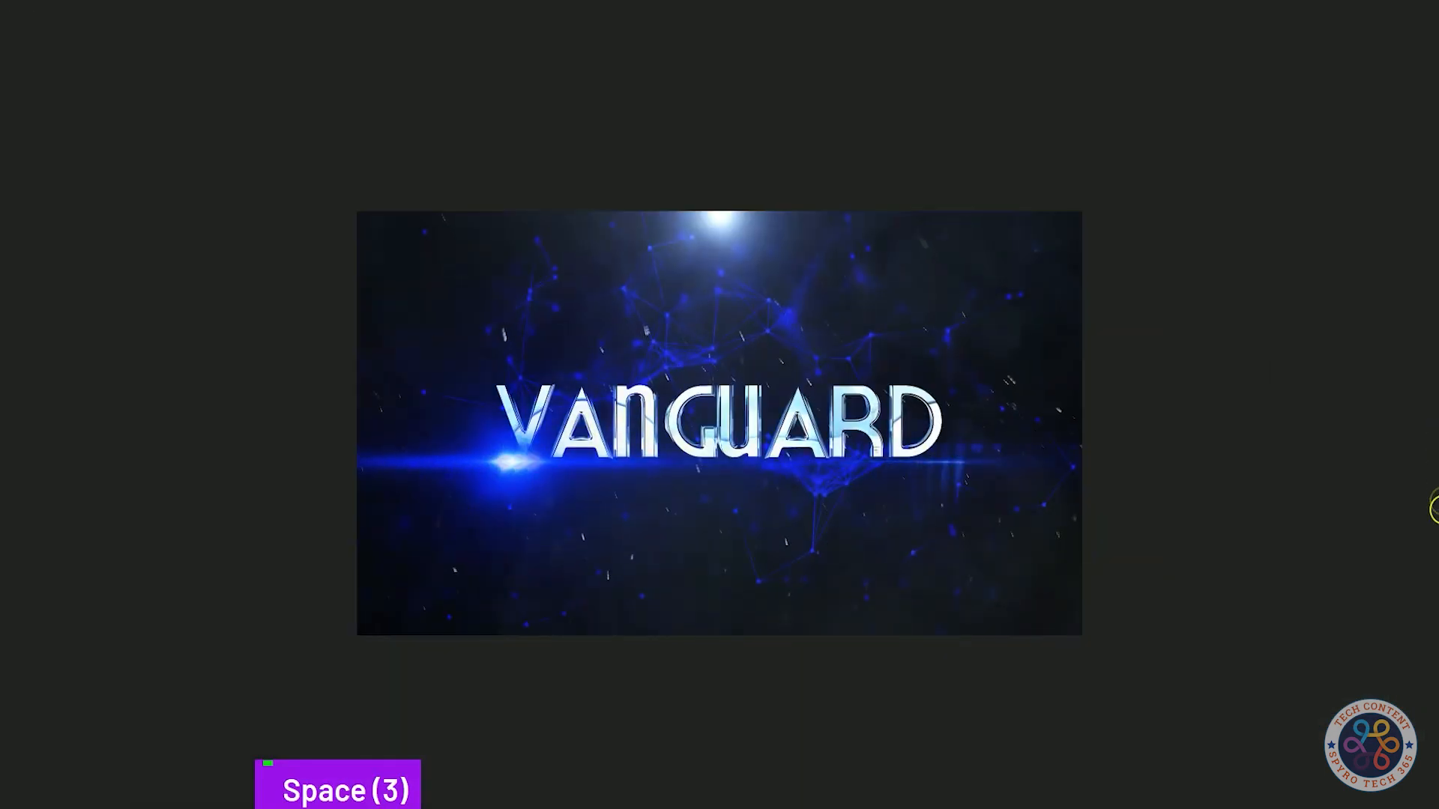
key(space)
Set the viewer magnification to fit and play the full-screen preview.
click(275, 503)
click(273, 519)
key(space)
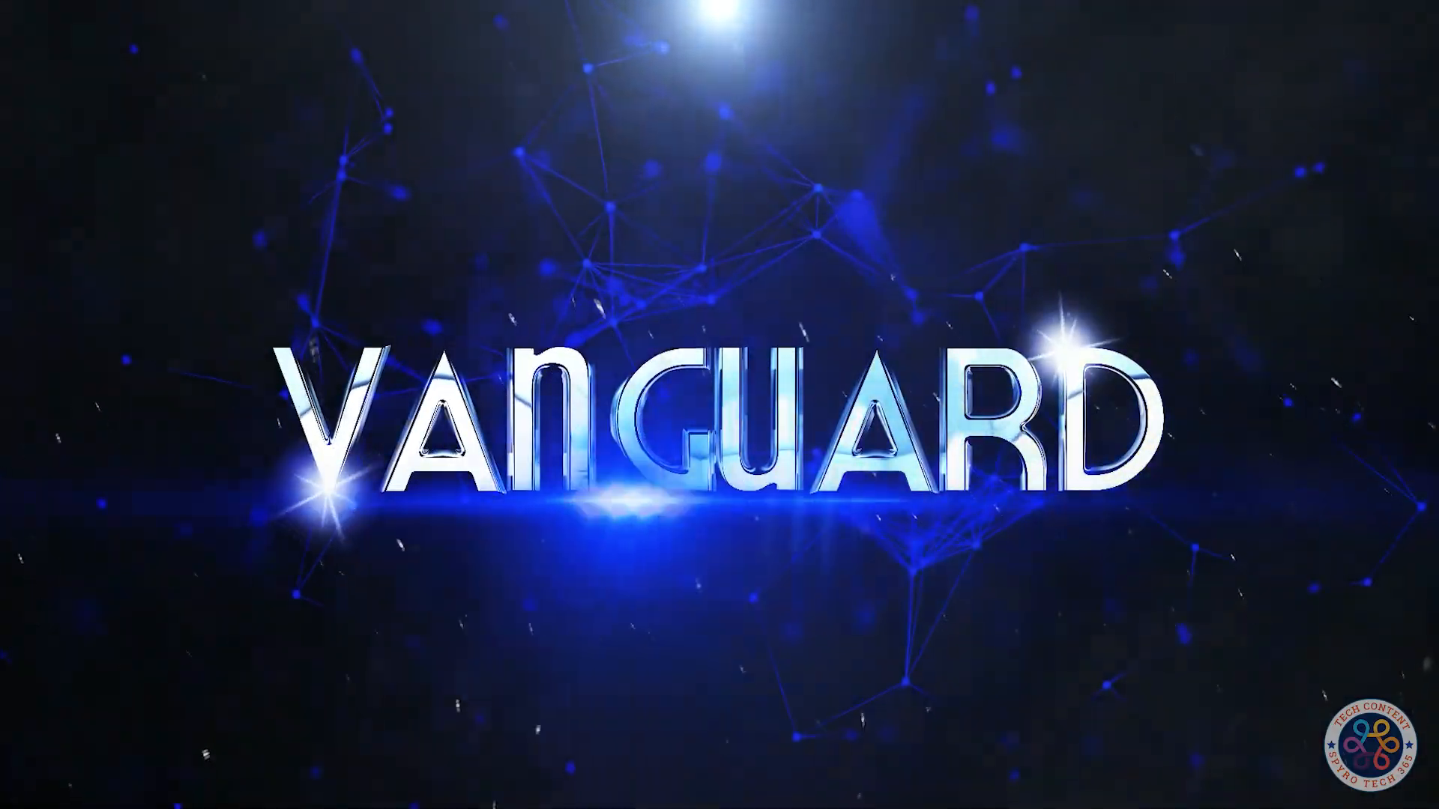
Open Text comp1 and undo the last change made there.
click(915, 530)
click(485, 526)
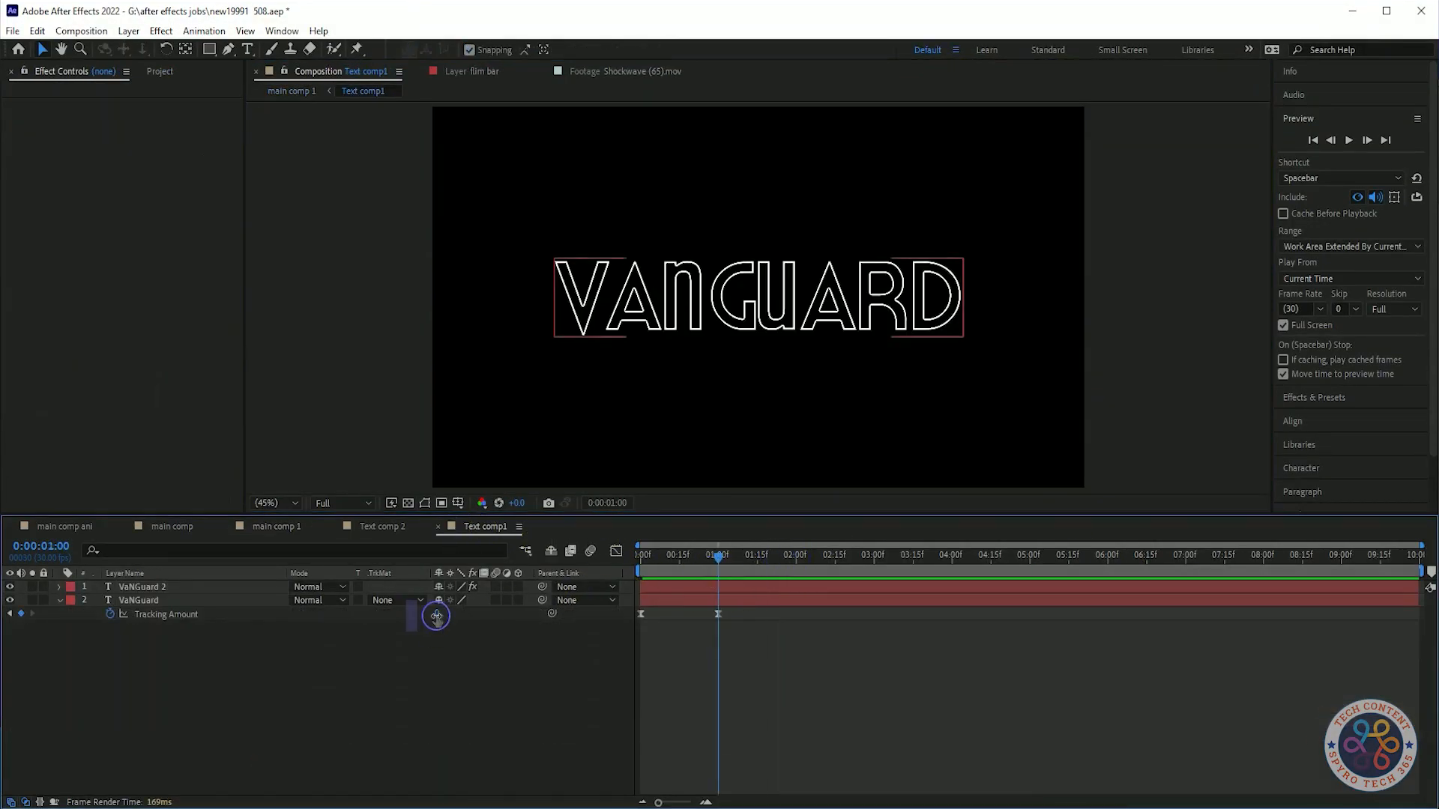
key(ctrl+z)
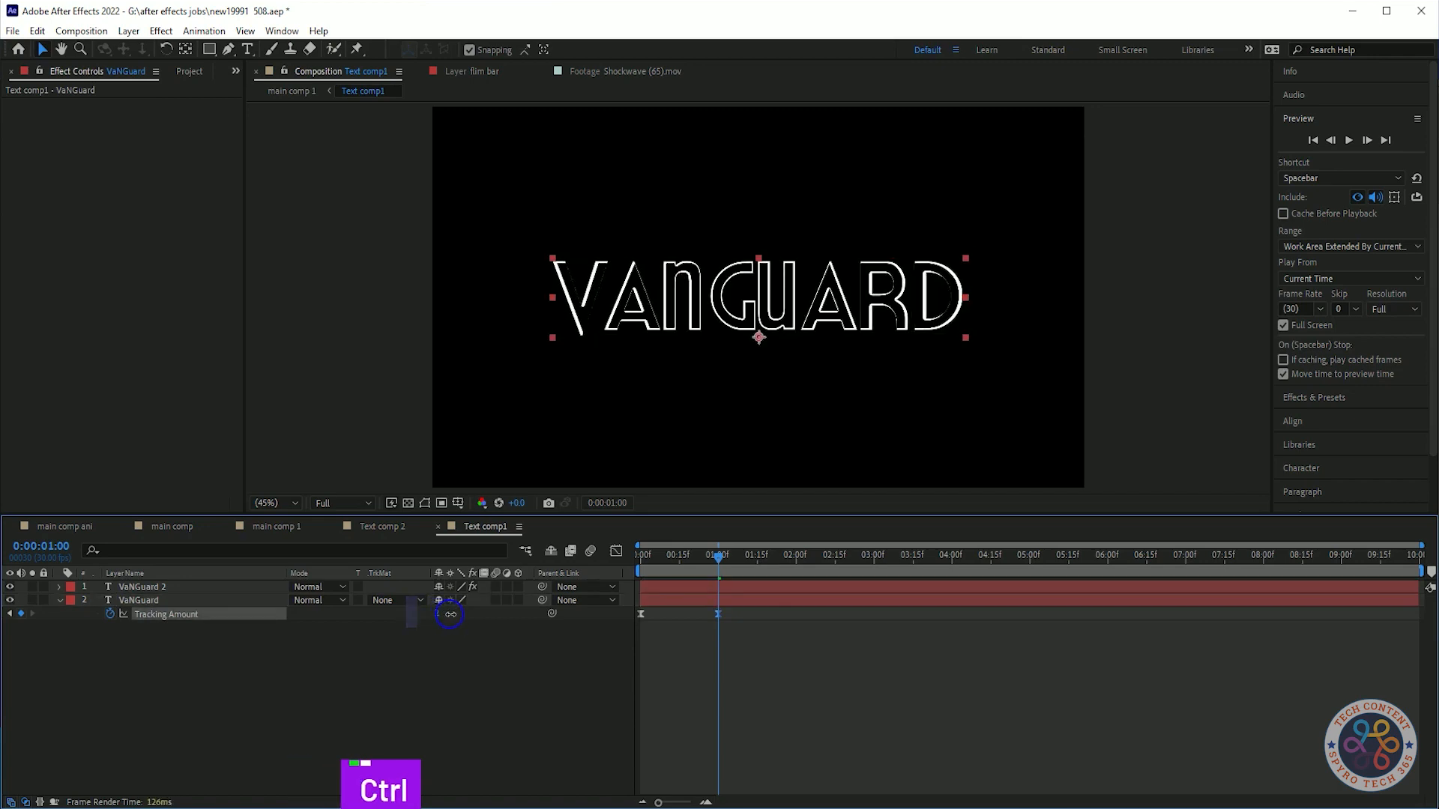
Reveal the keyframed properties of the top text layer, then return to main comp 1.
click(217, 587)
key(u)
click(442, 600)
text(4)
click(269, 526)
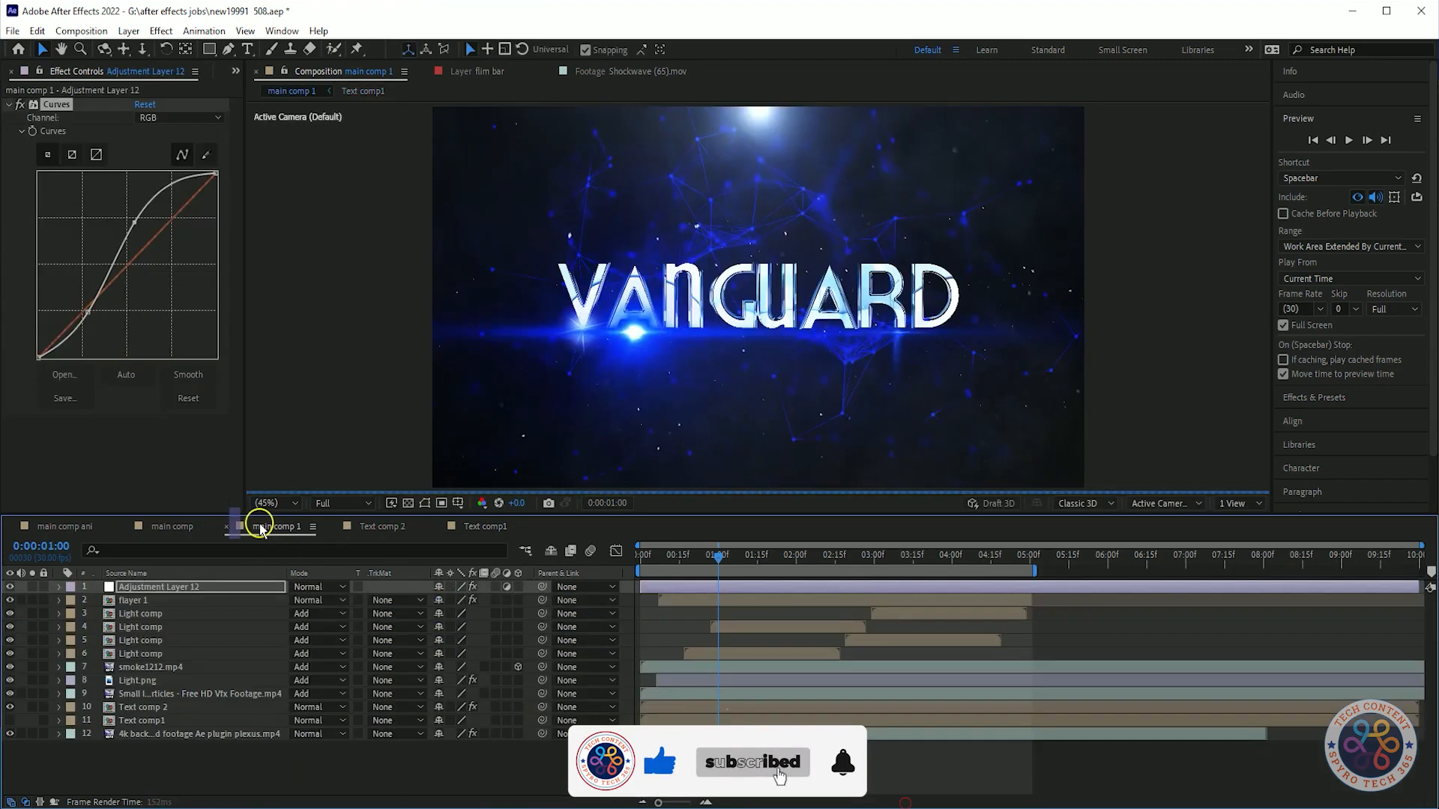
Preview the composition from the start, scrubbing back to the beginning between plays.
key(space)
key(space)
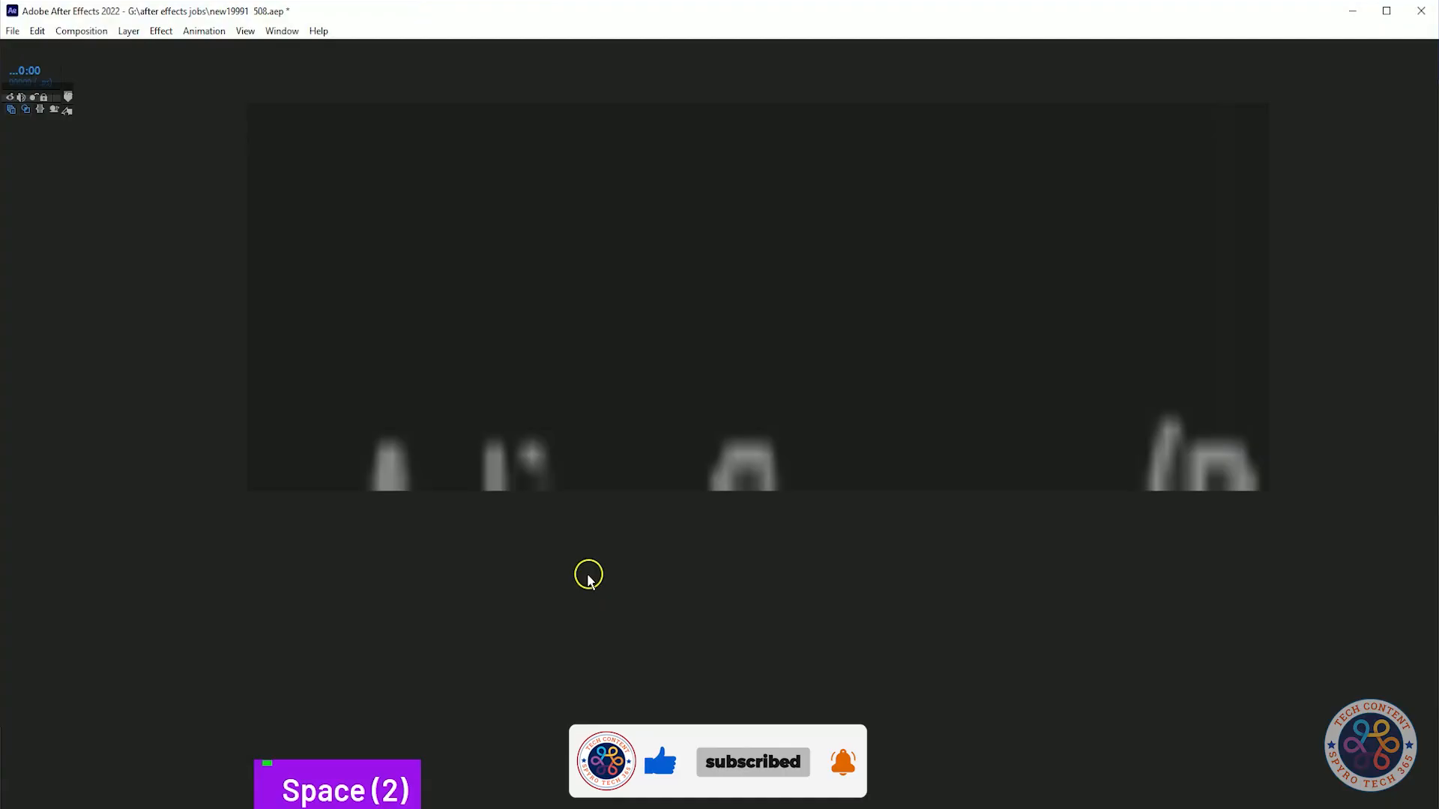
click(877, 568)
drag(879, 561, 612, 604)
key(space)
key(space)
click(1283, 326)
drag(727, 561, 622, 623)
Turn Full Screen preview back on, save the project, and play the final animation.
key(space)
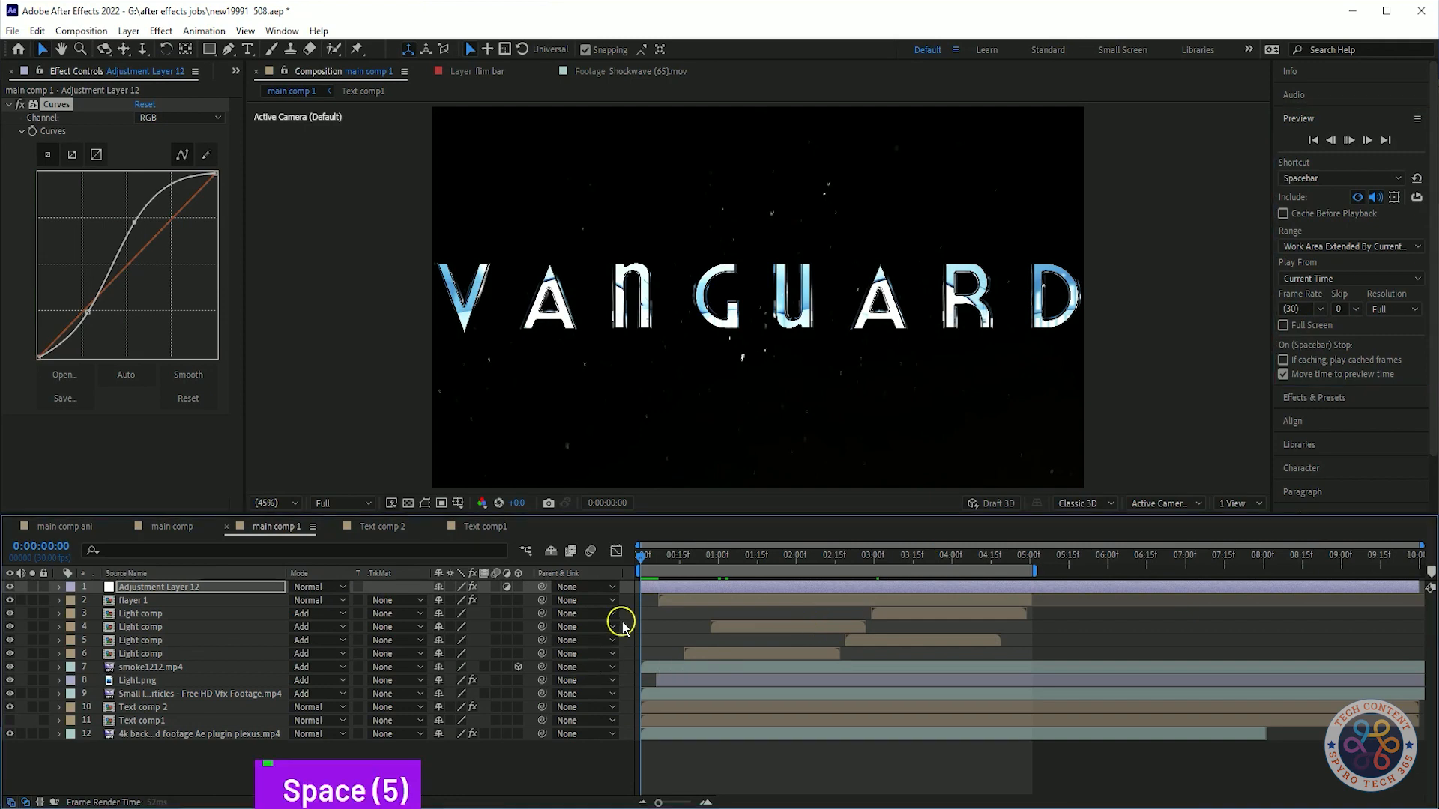
click(1283, 325)
click(1267, 761)
key(ctrl+s)
key(space)
key(space)
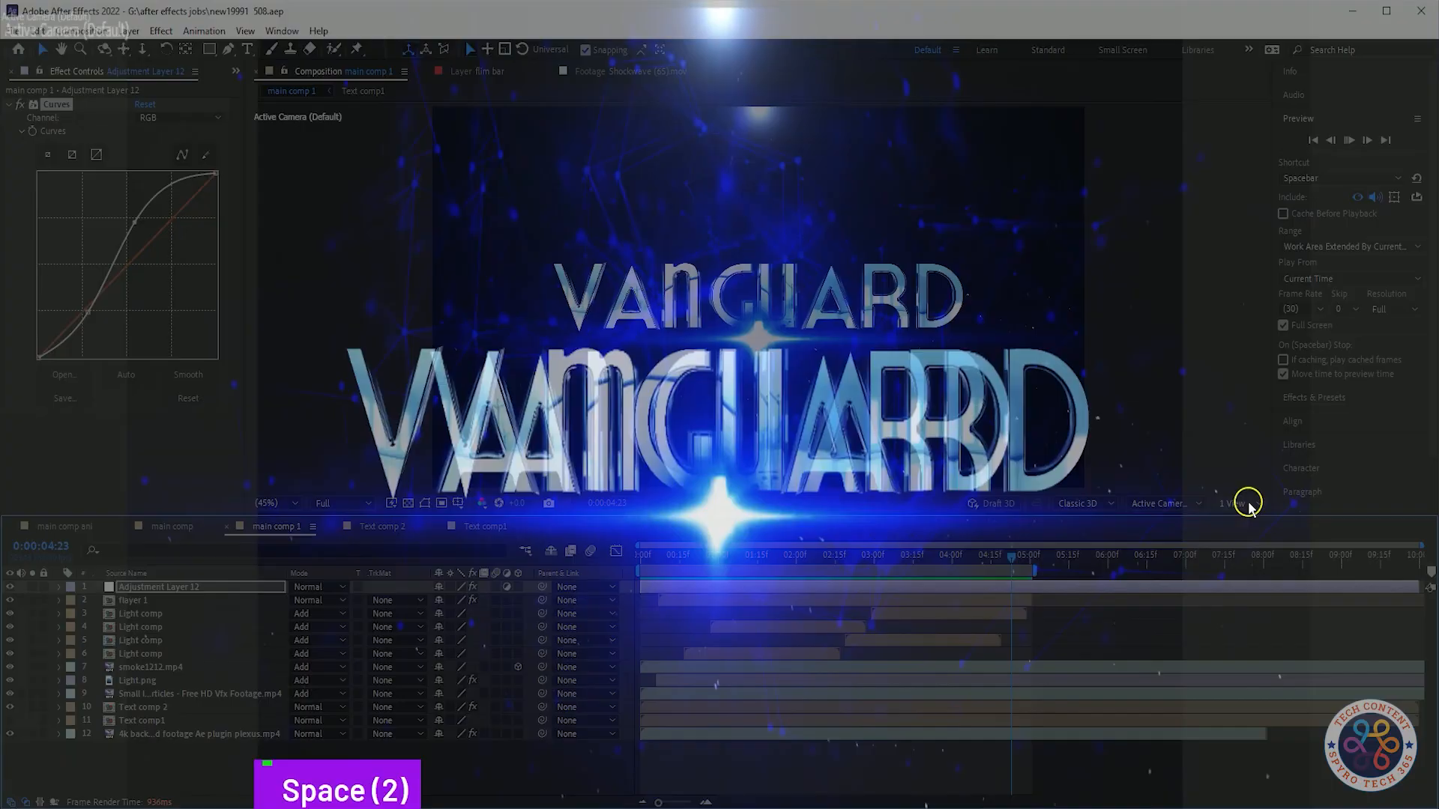